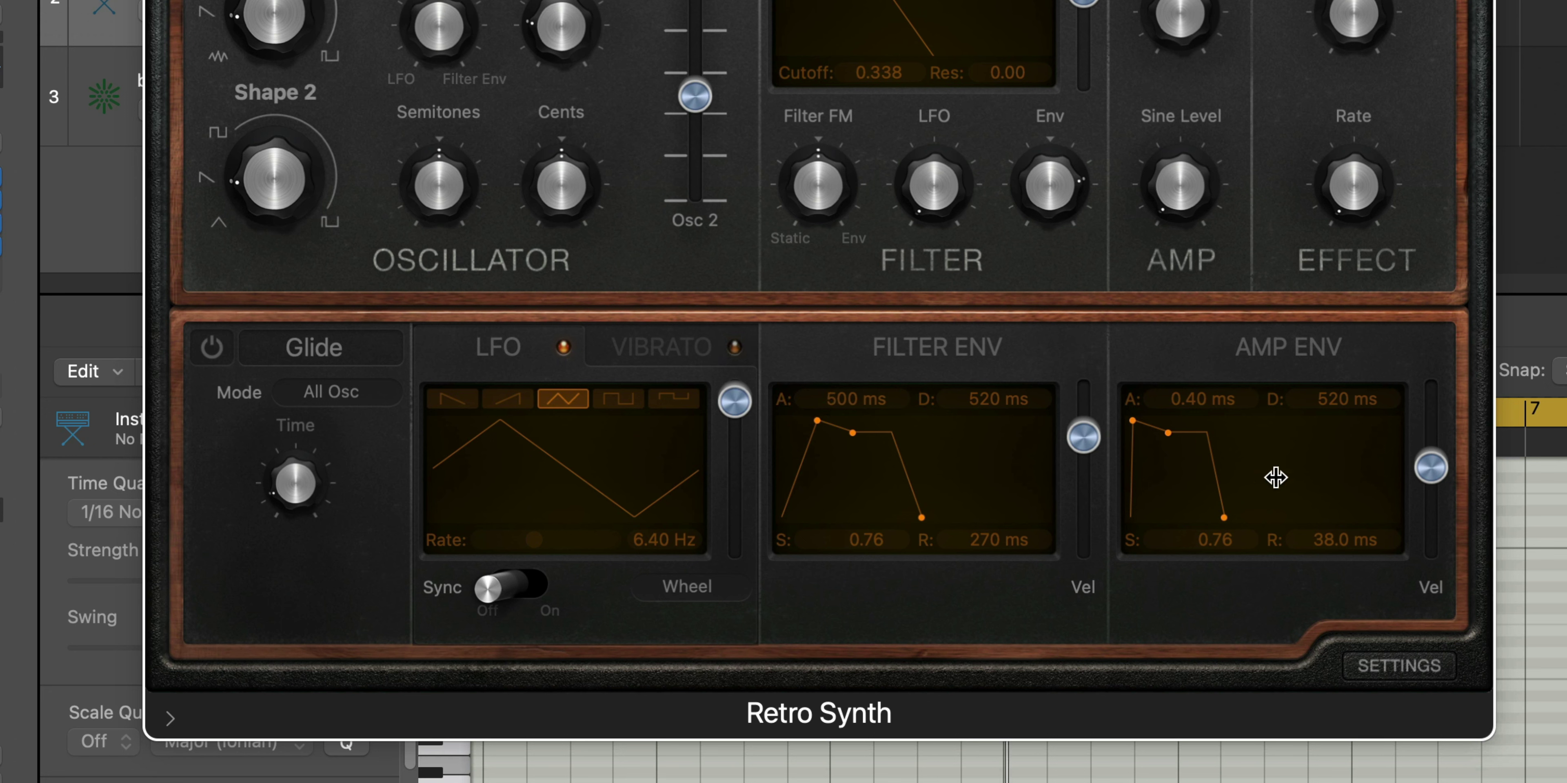
Shape the Retro Synth amp envelope to 110 ms attack, 210 ms decay, 0.59 sustain and 1200 ms release, auditioning it in playback
drag(1204, 391, 1203, 359)
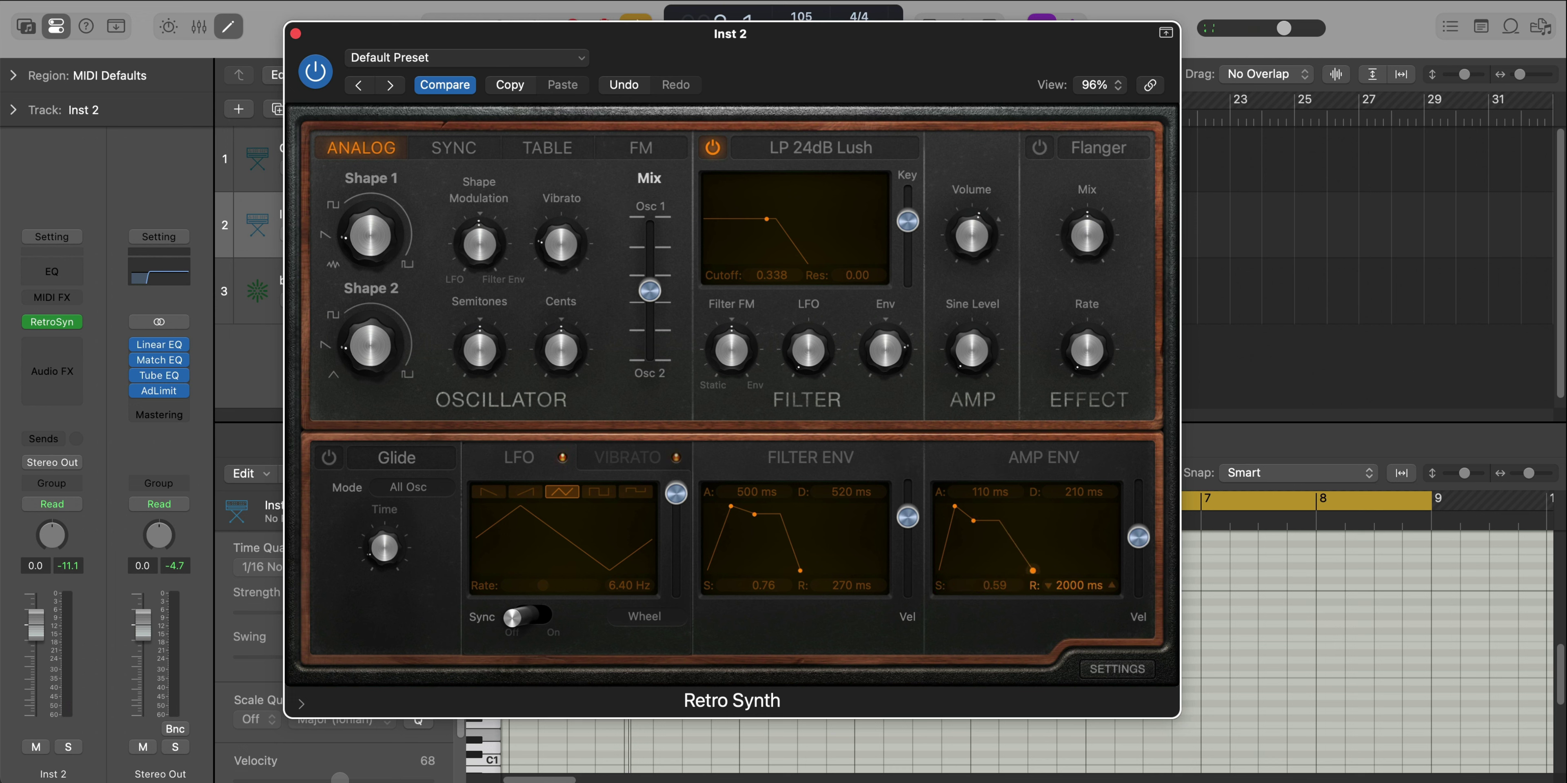
key(space)
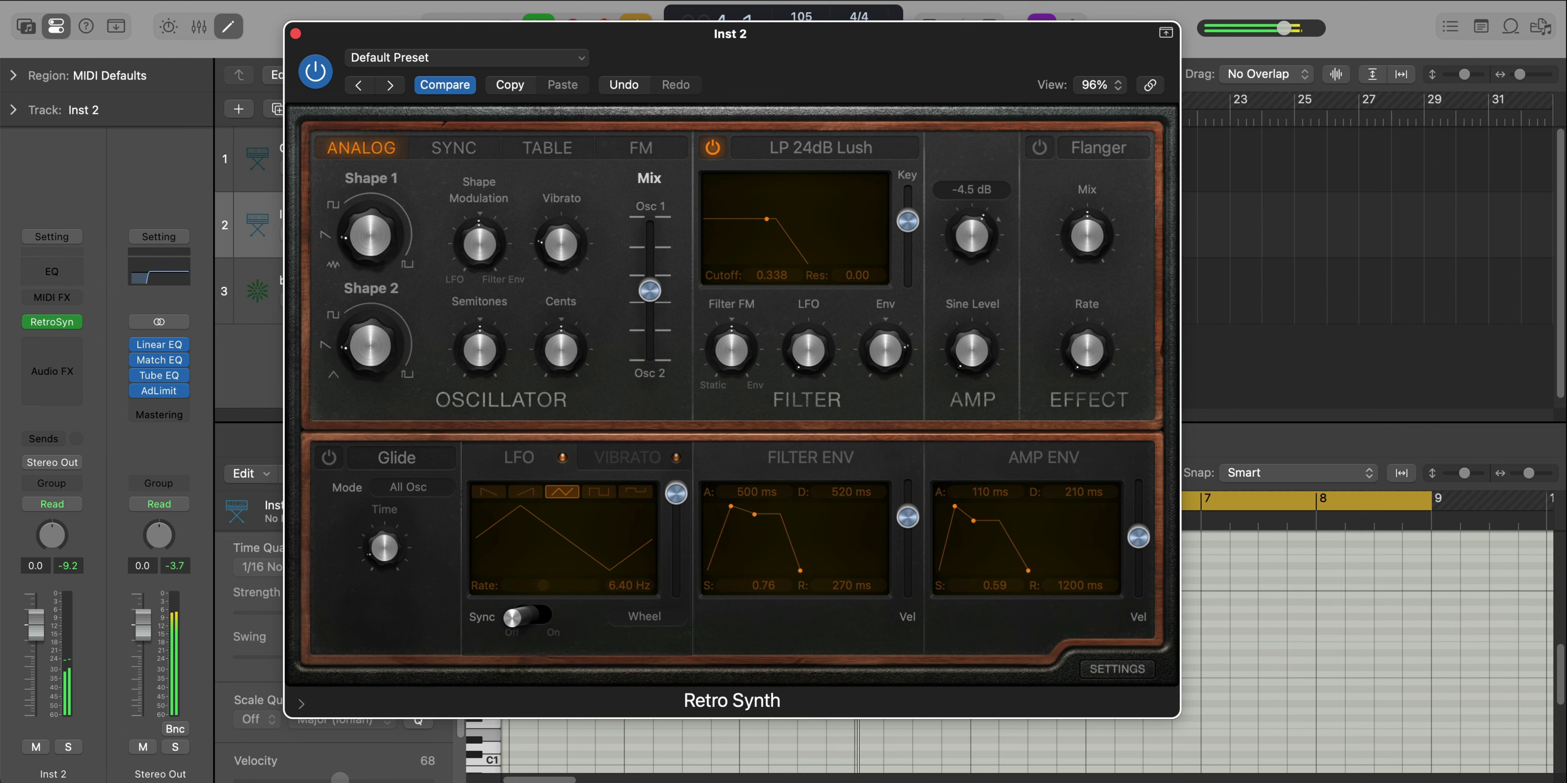
click(295, 34)
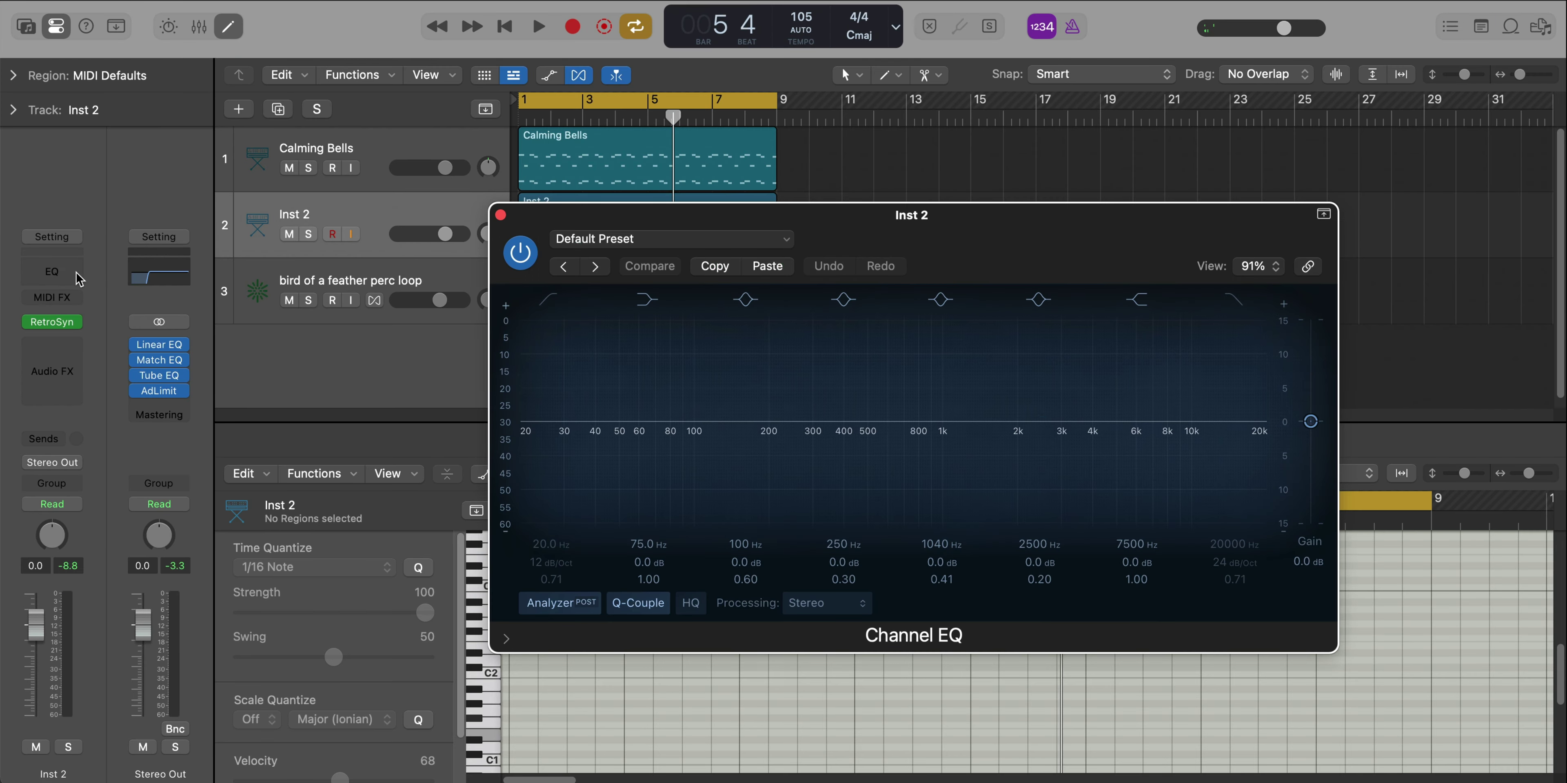
In the Inst 2 Channel EQ, pull the high shelf to 560 Hz at -2.4 dB and set a low cut around 160 Hz
drag(1162, 431, 869, 435)
drag(550, 437, 728, 452)
key(space)
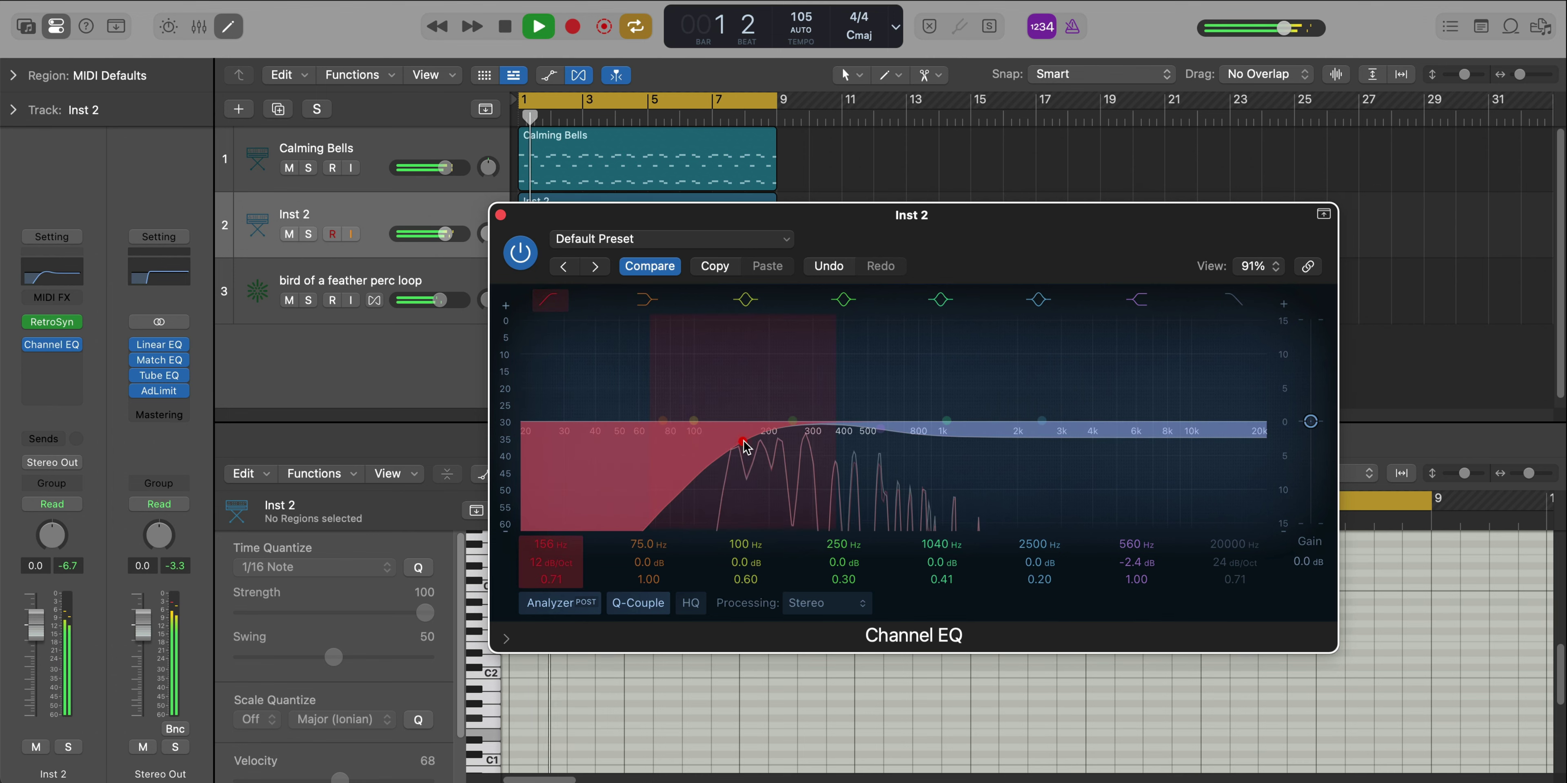
click(501, 216)
key(e)
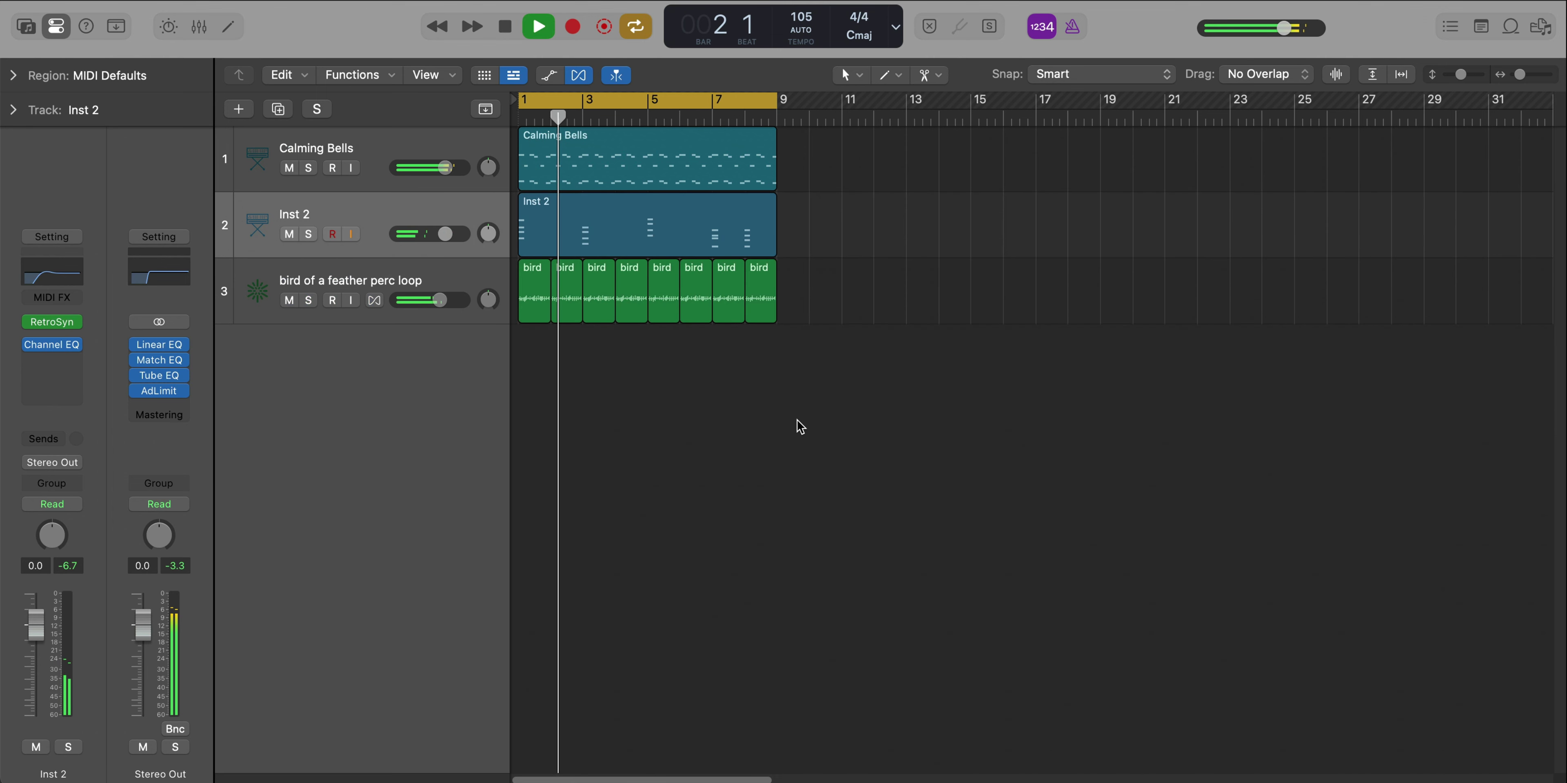
ctrl+alt+click(796, 420)
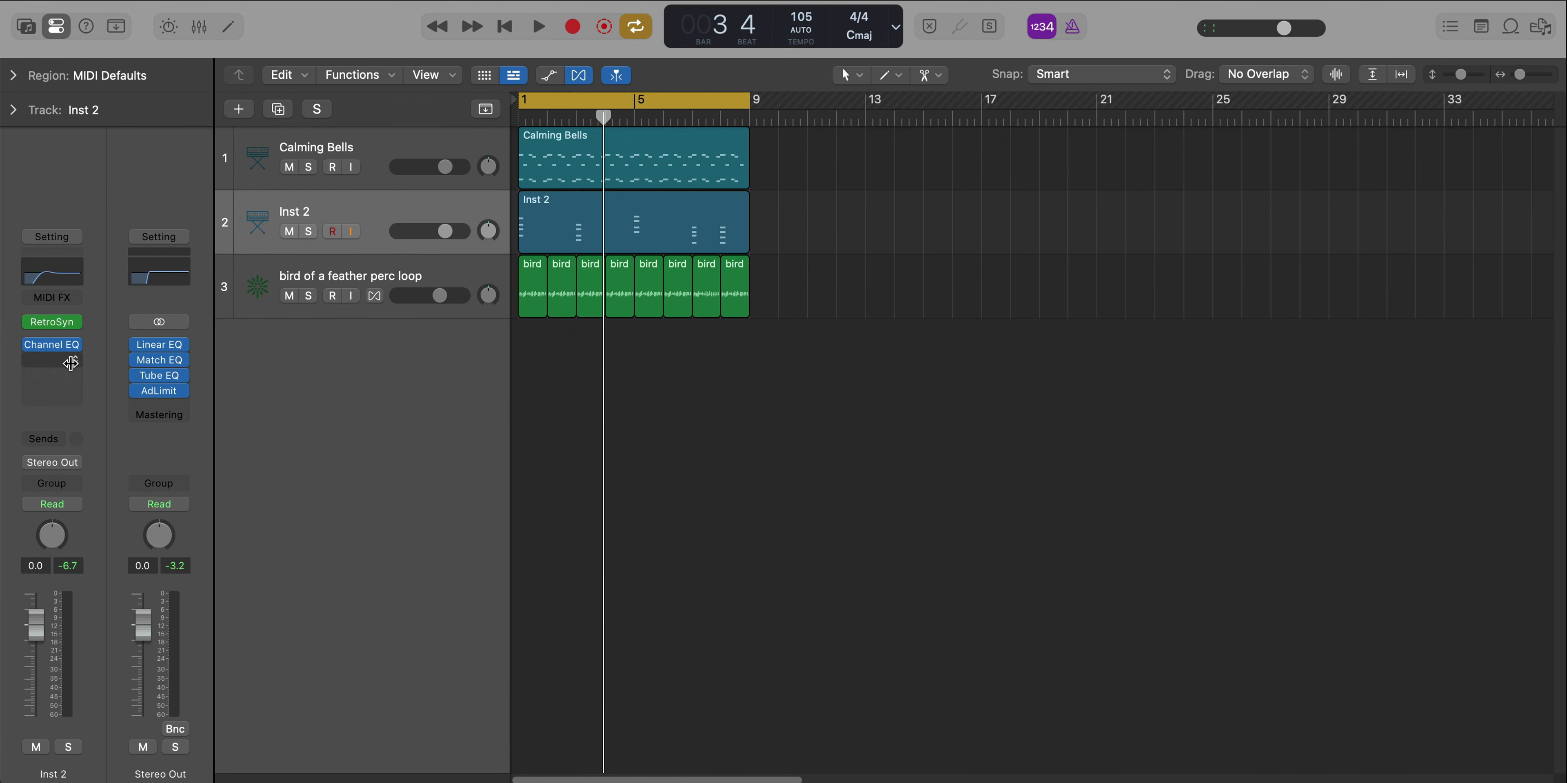
Insert a stereo ChromaVerb after the Channel EQ on Inst 2, with distance and density both at 100%
click(71, 363)
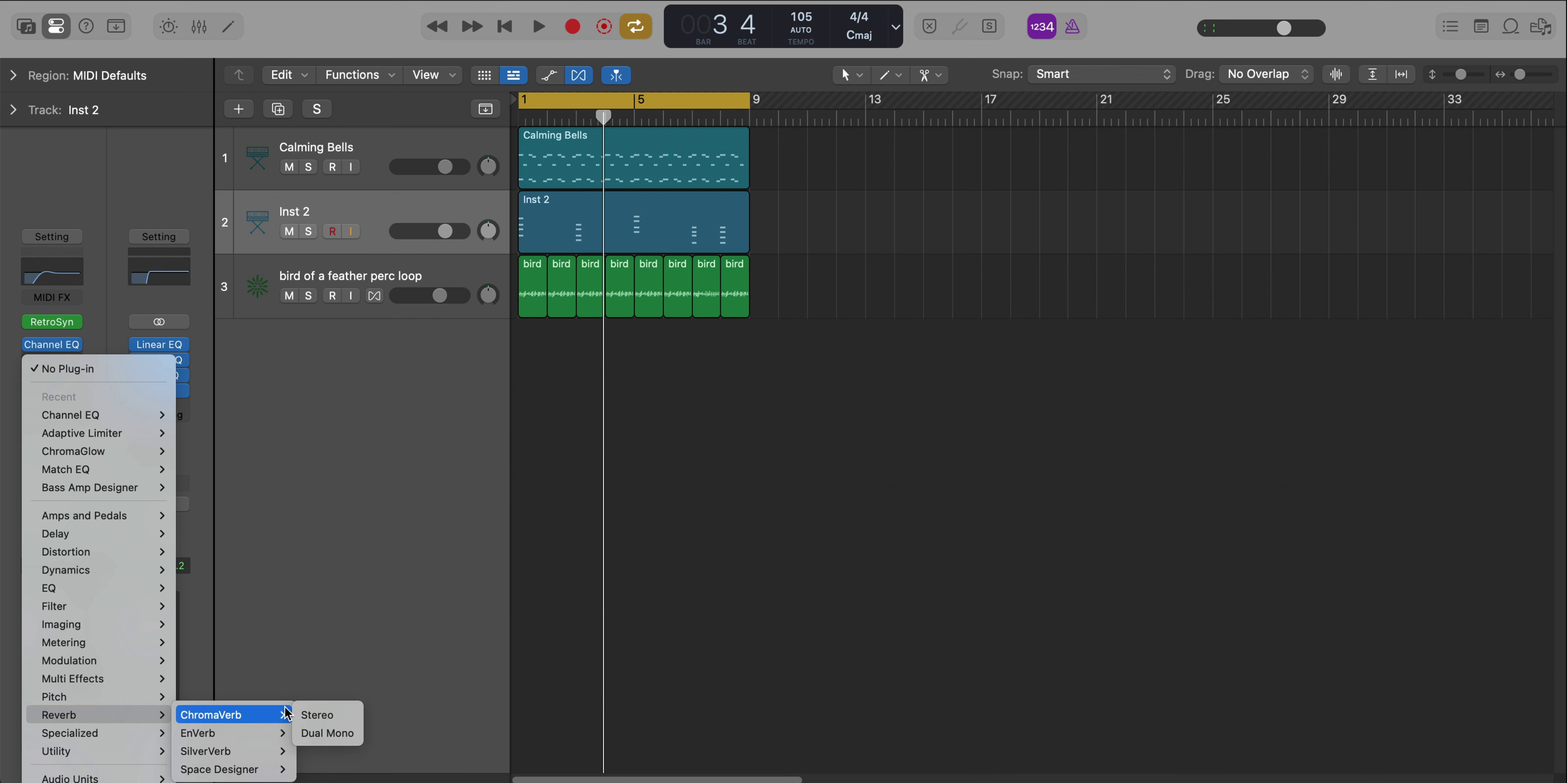
click(310, 710)
drag(1044, 228, 889, 38)
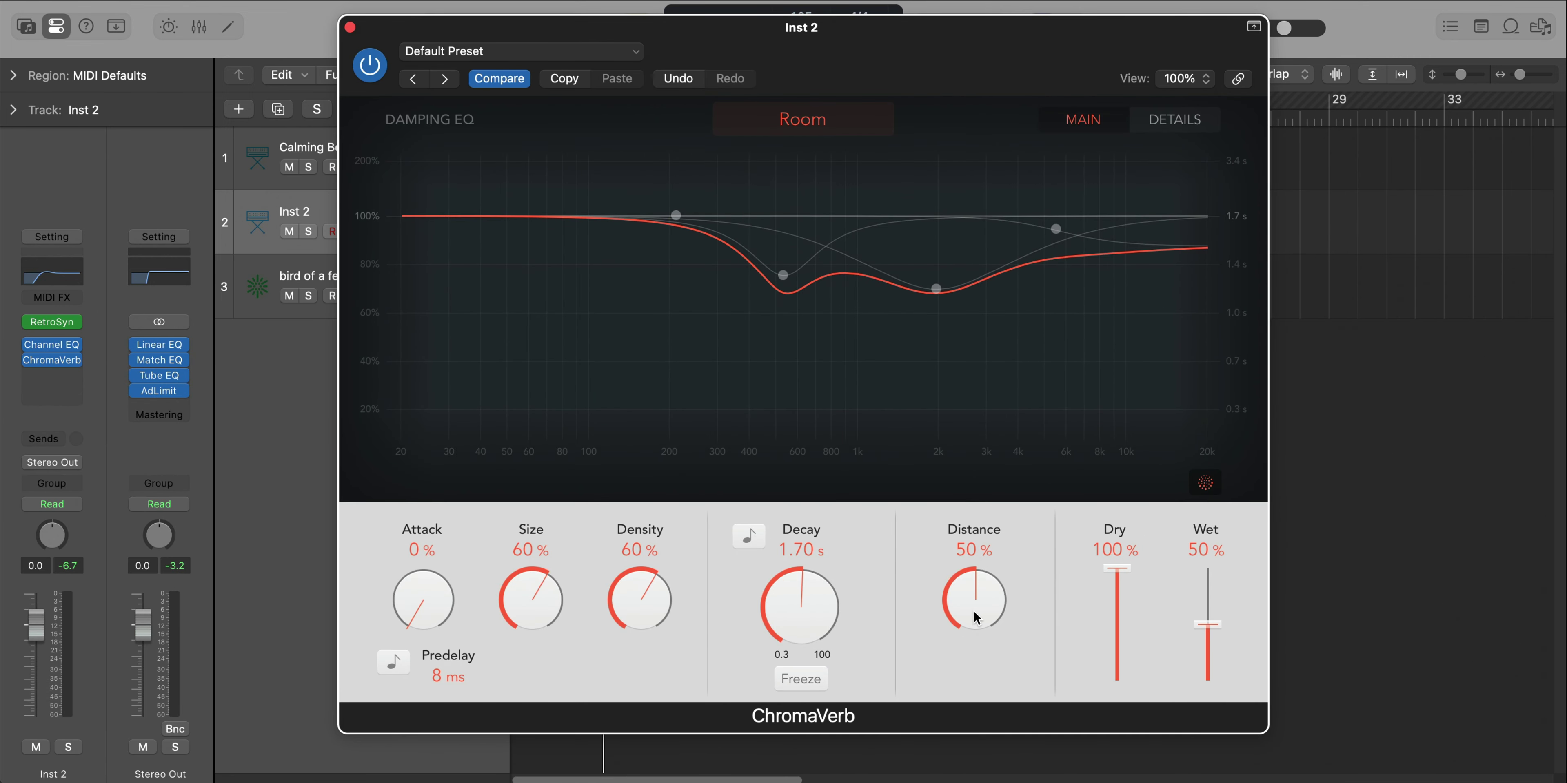
drag(974, 618, 975, 566)
drag(634, 612, 635, 566)
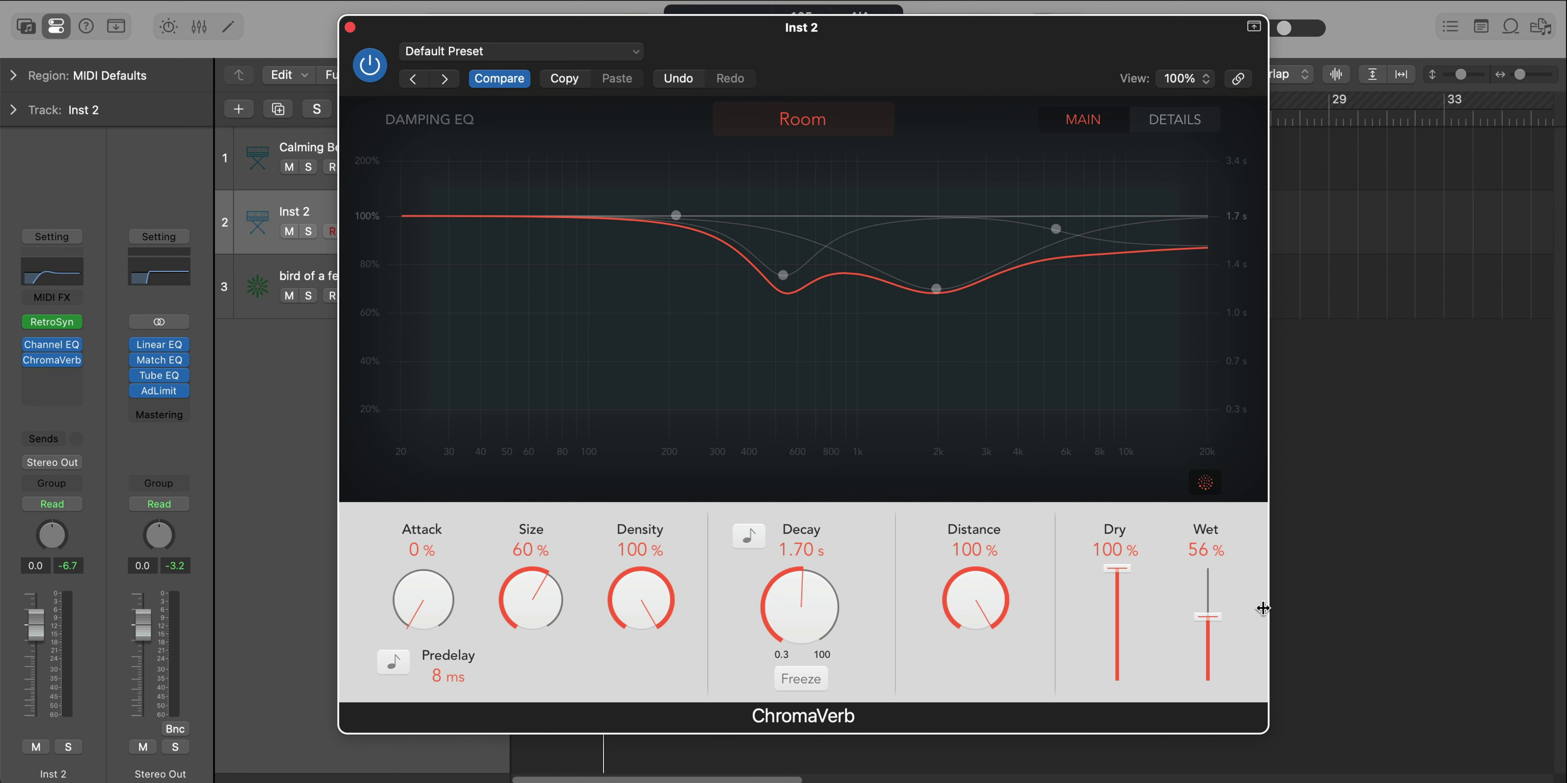
Shorten the ChromaVerb decay to 1.50 s during playback and lower the Inst 2 channel fader to -2.5 dB
key(space)
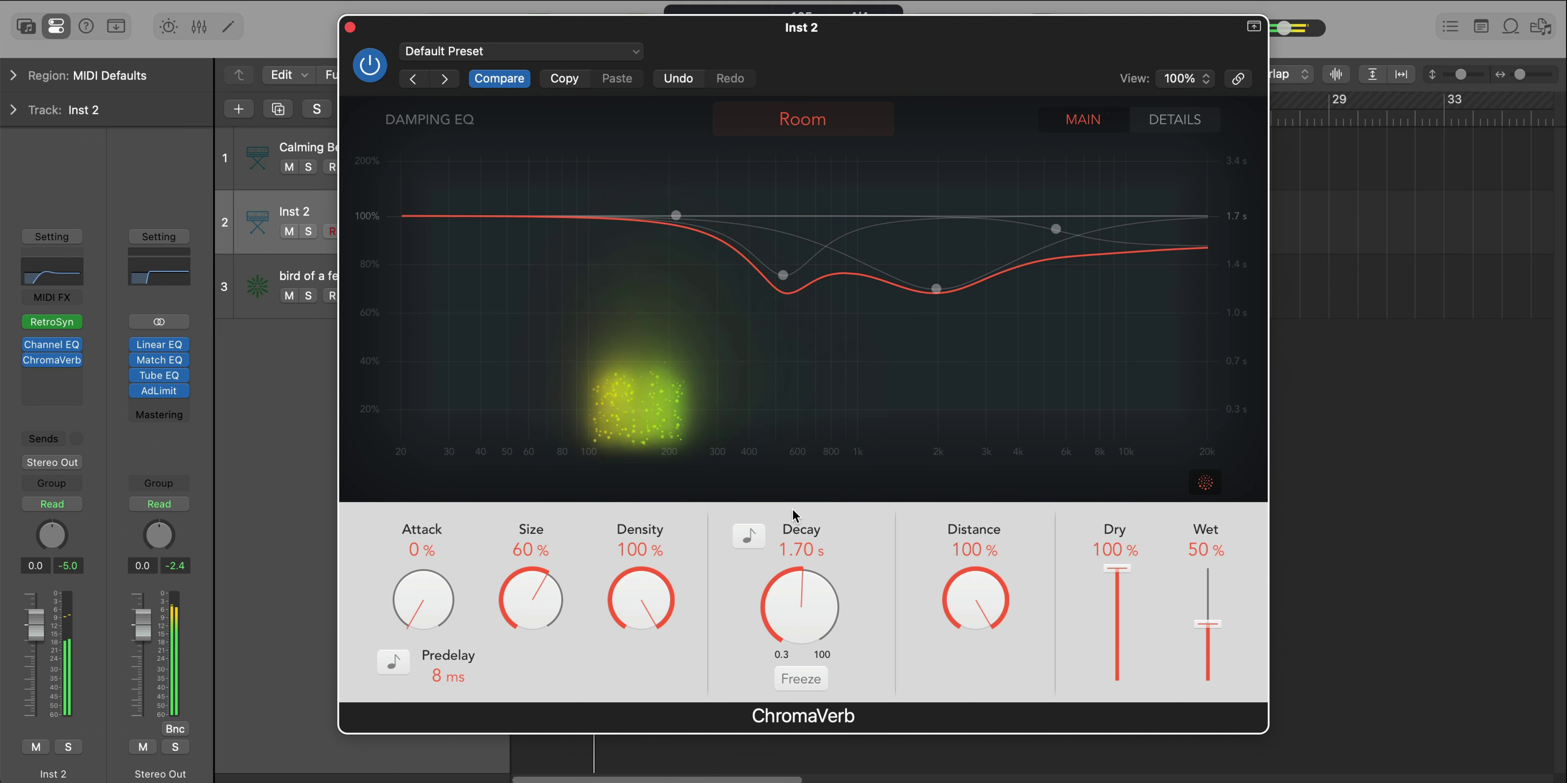
drag(778, 604, 781, 609)
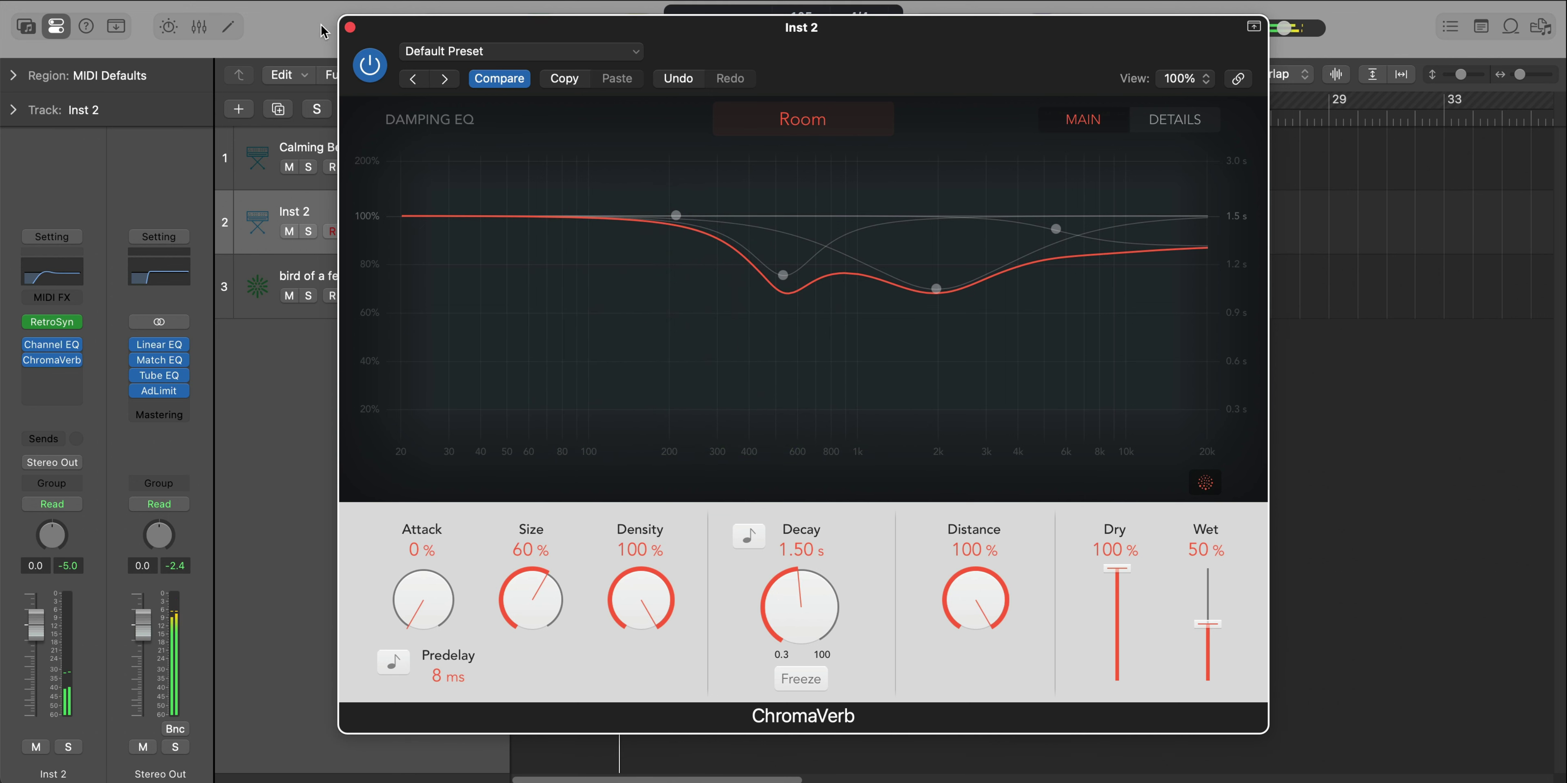
click(350, 29)
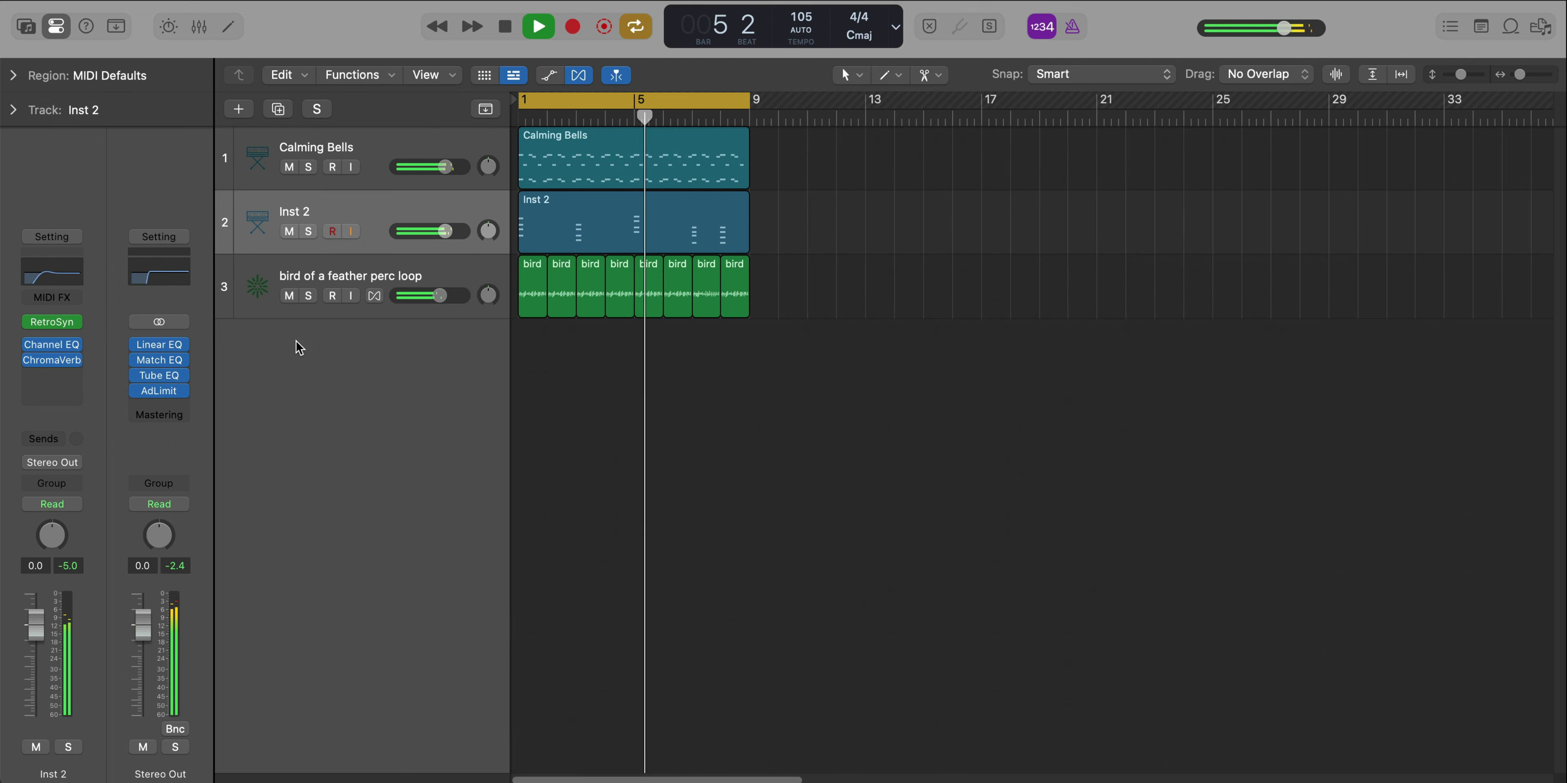
drag(36, 613, 36, 636)
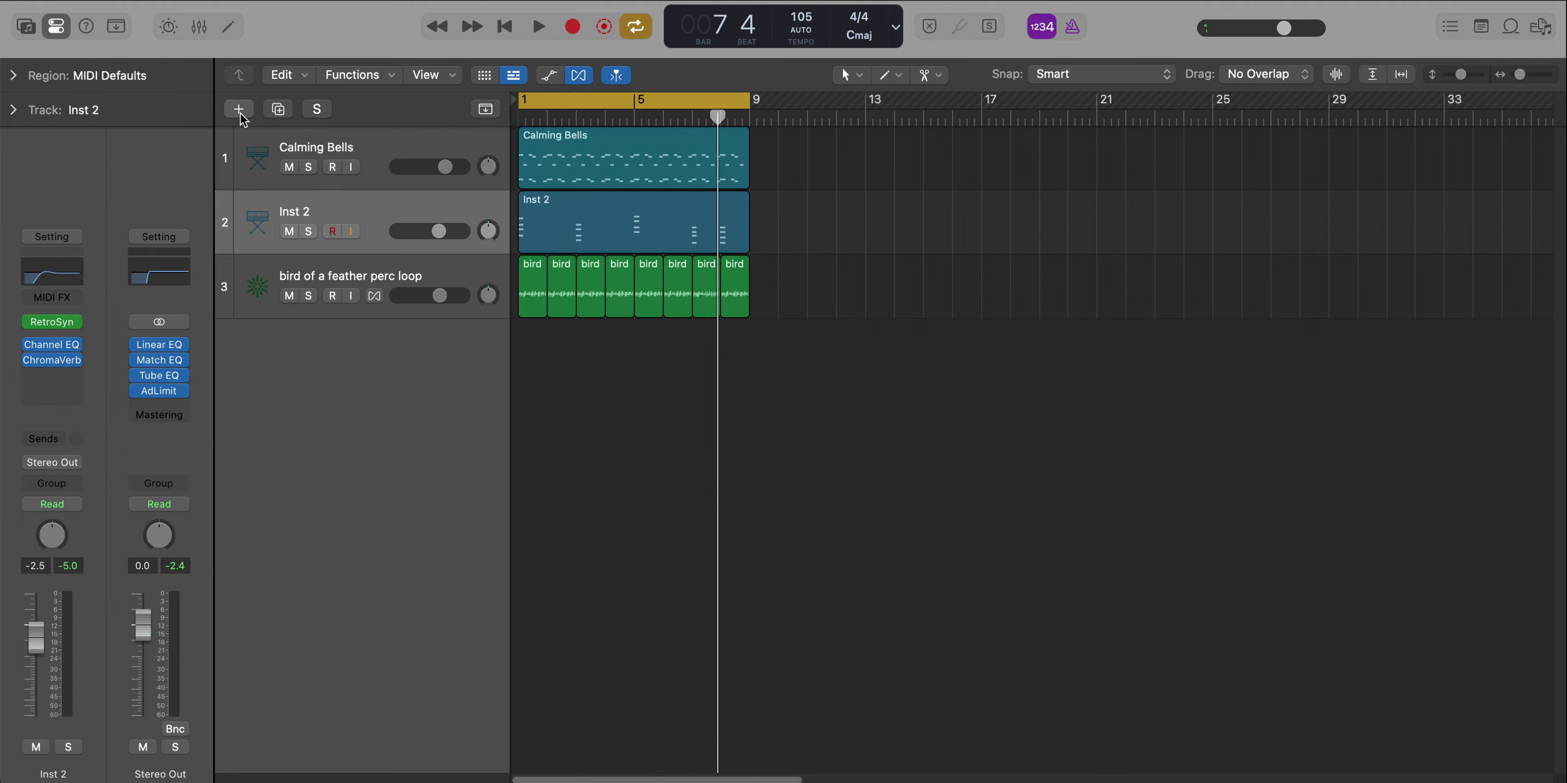
Create a new software instrument track and place it below the bird of a feather perc loop track
click(239, 109)
key(Return)
drag(359, 278, 359, 359)
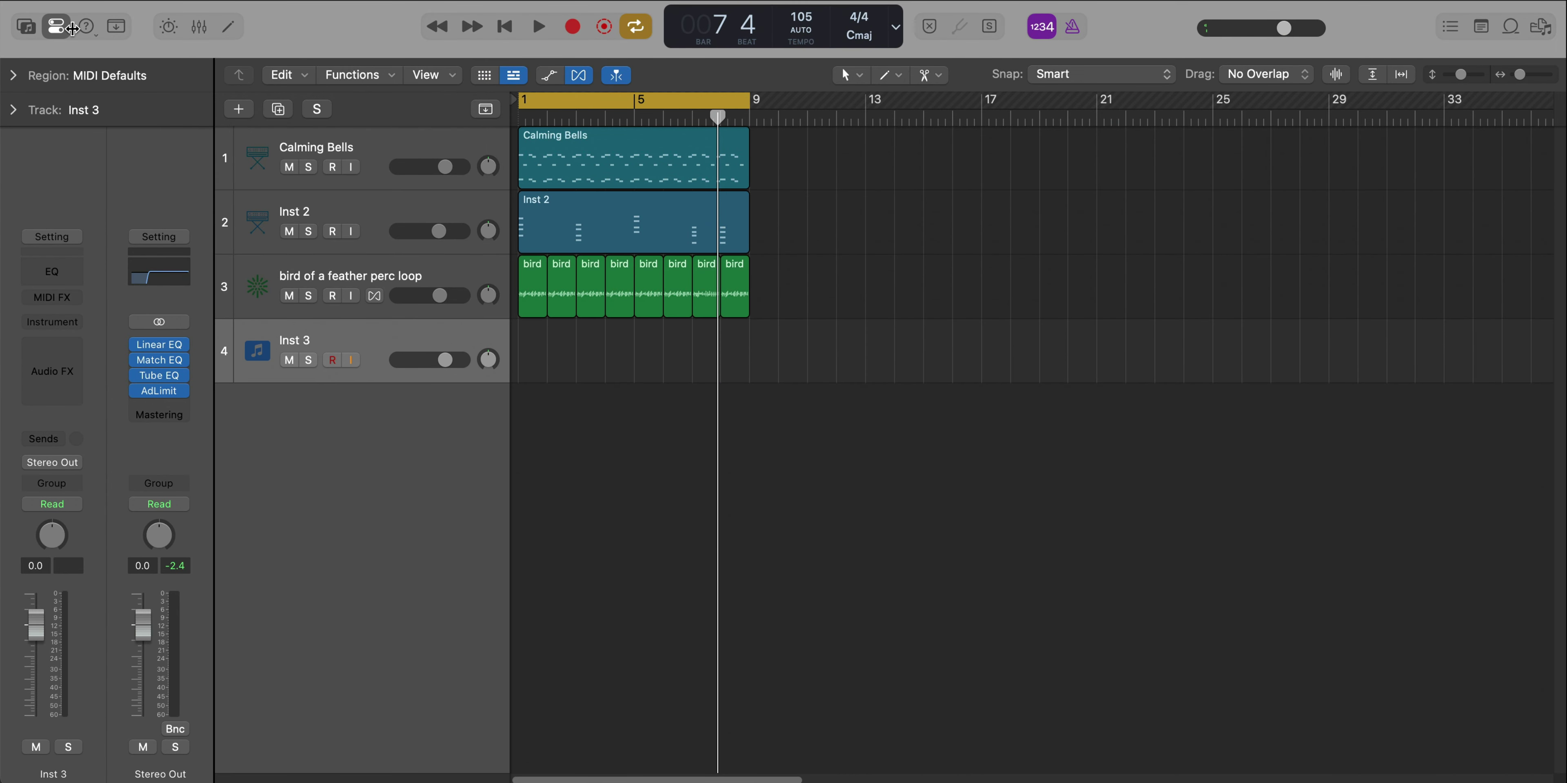
Load the BIRDS OF A FEATHER Drum Kit from the user patches' Drum Kits onto the new instrument track
click(24, 30)
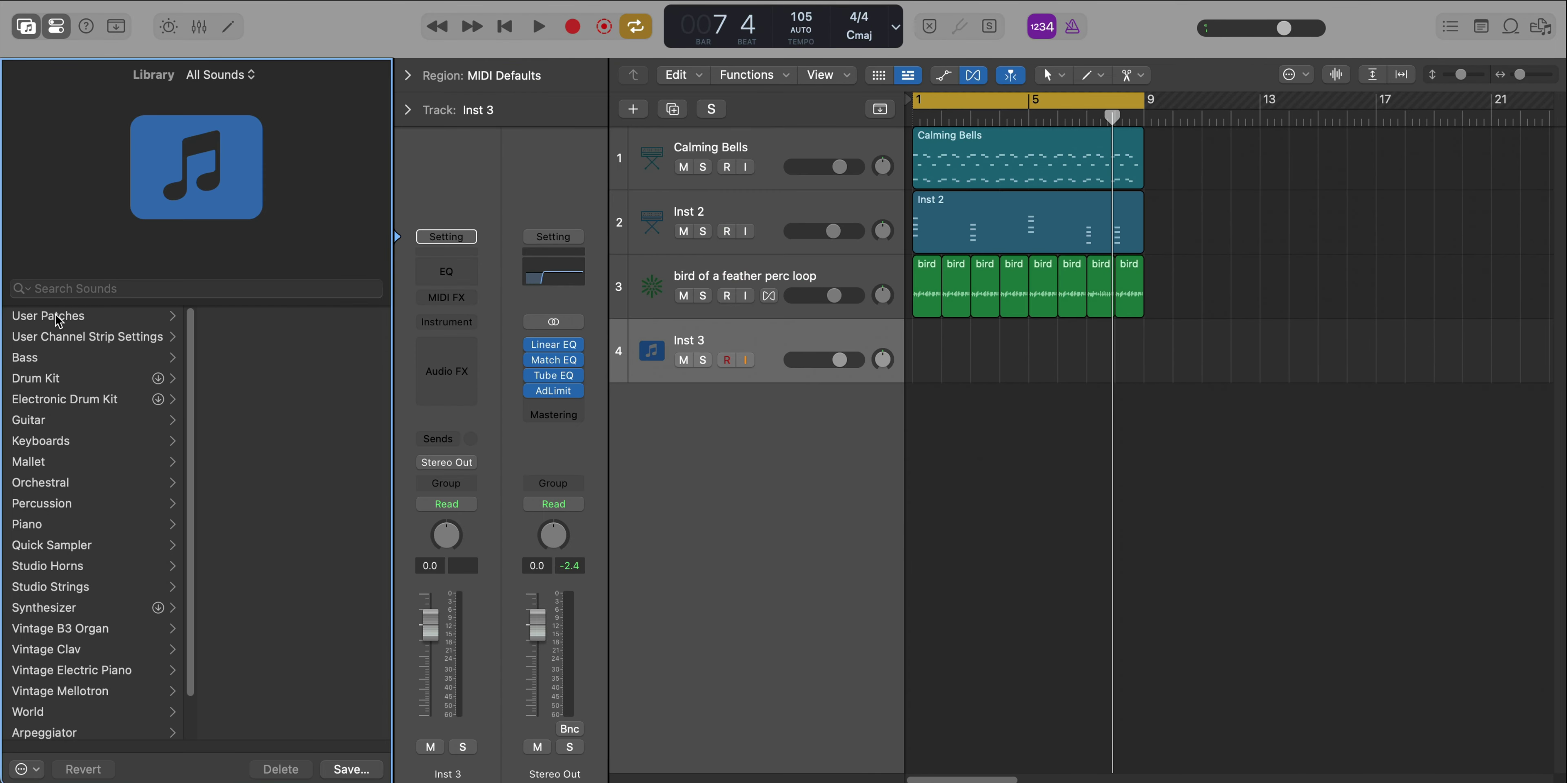
click(58, 317)
click(289, 359)
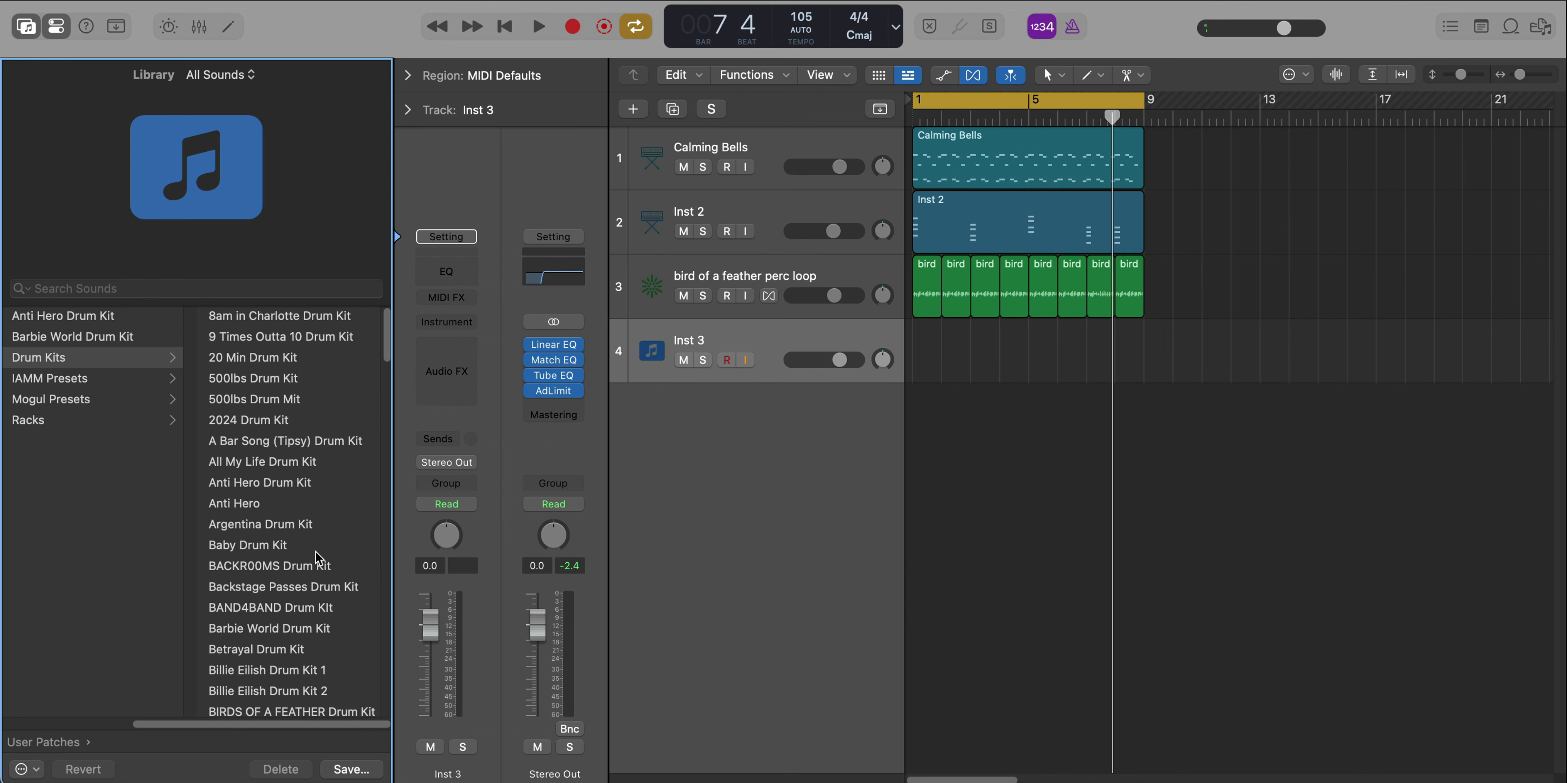
click(290, 712)
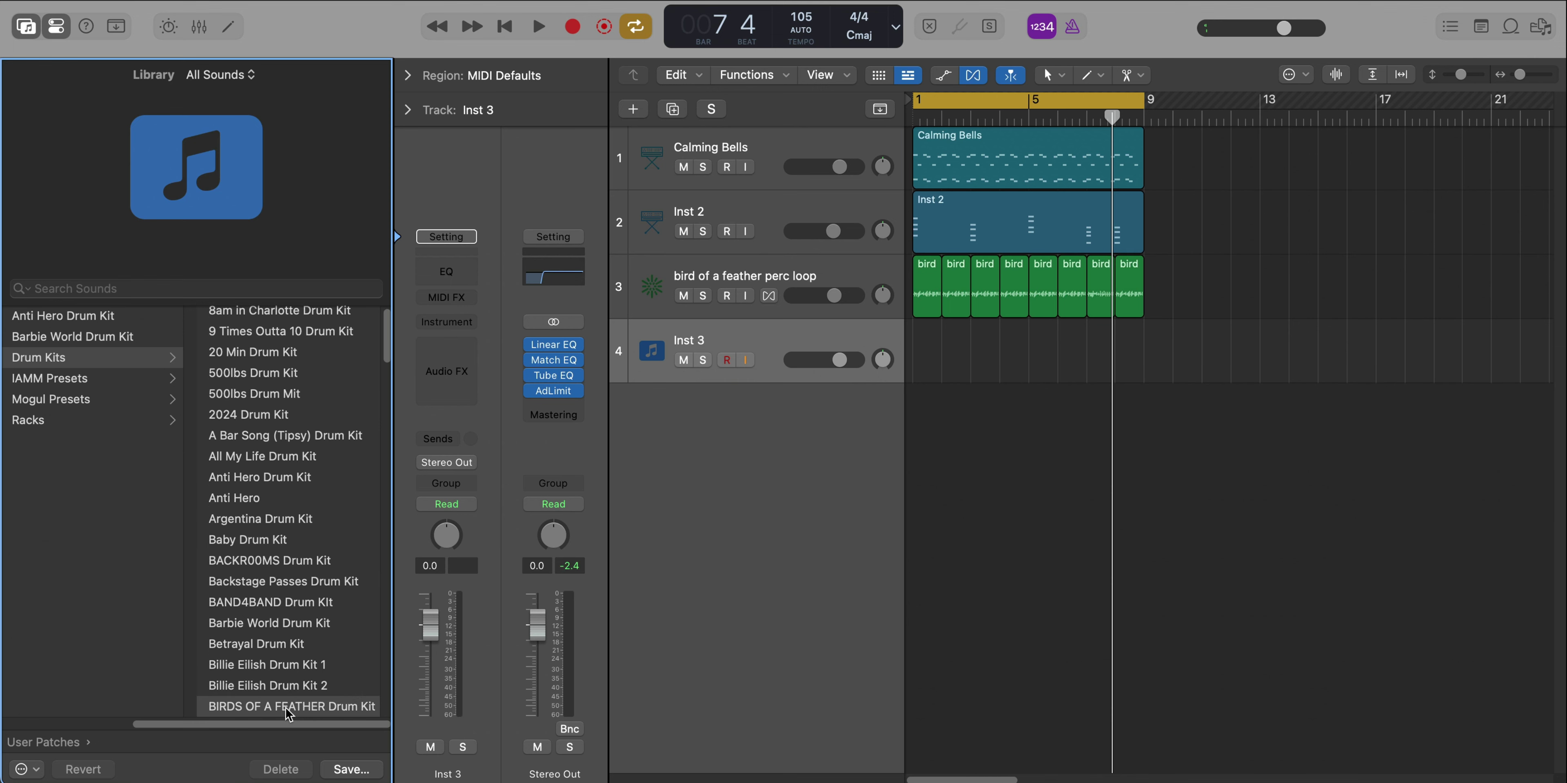
click(27, 29)
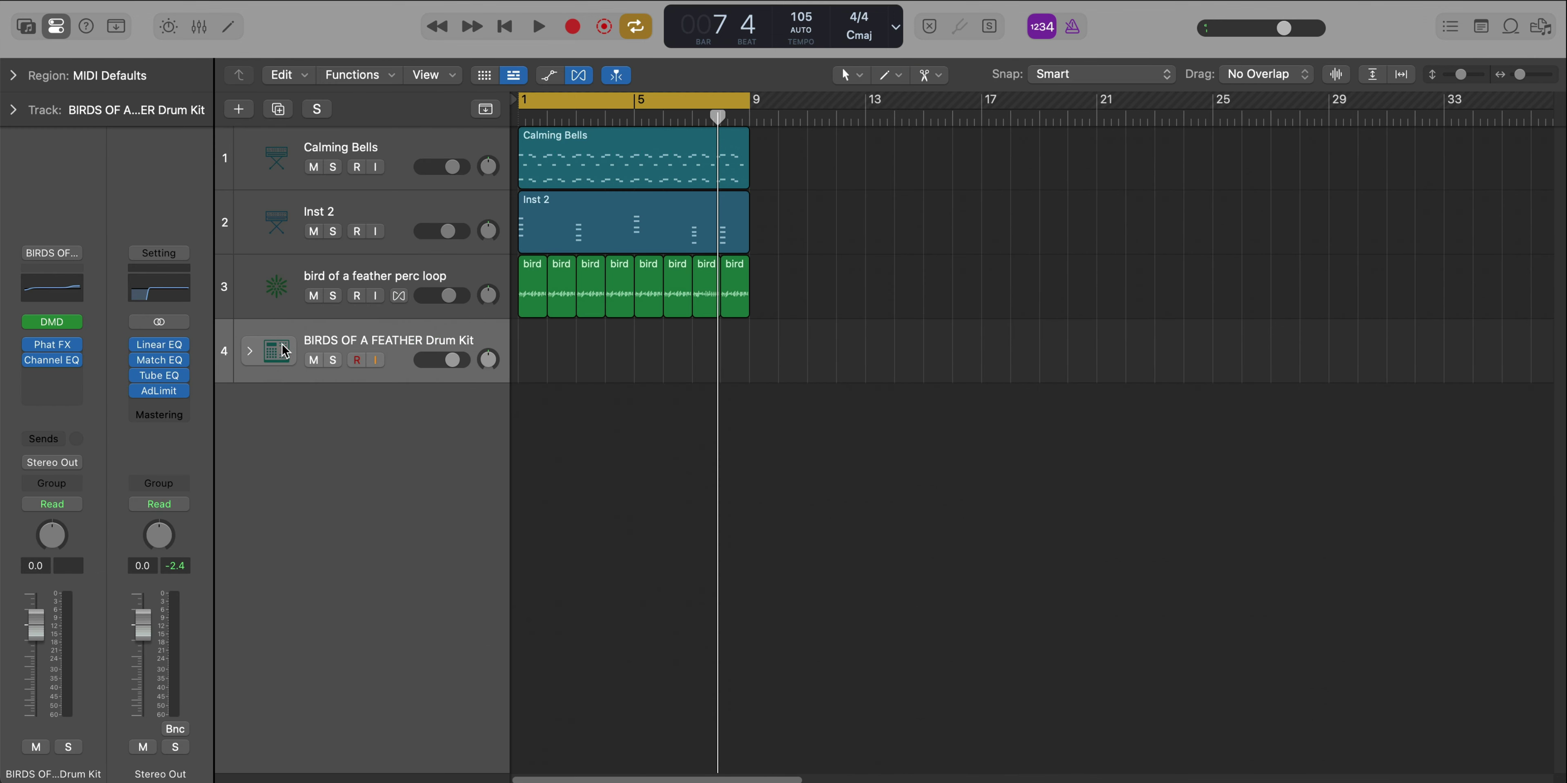
Expand the drum kit and create a pattern region on the bird of a feather snare track with hits on steps 5 and 13
click(250, 352)
right_click(523, 487)
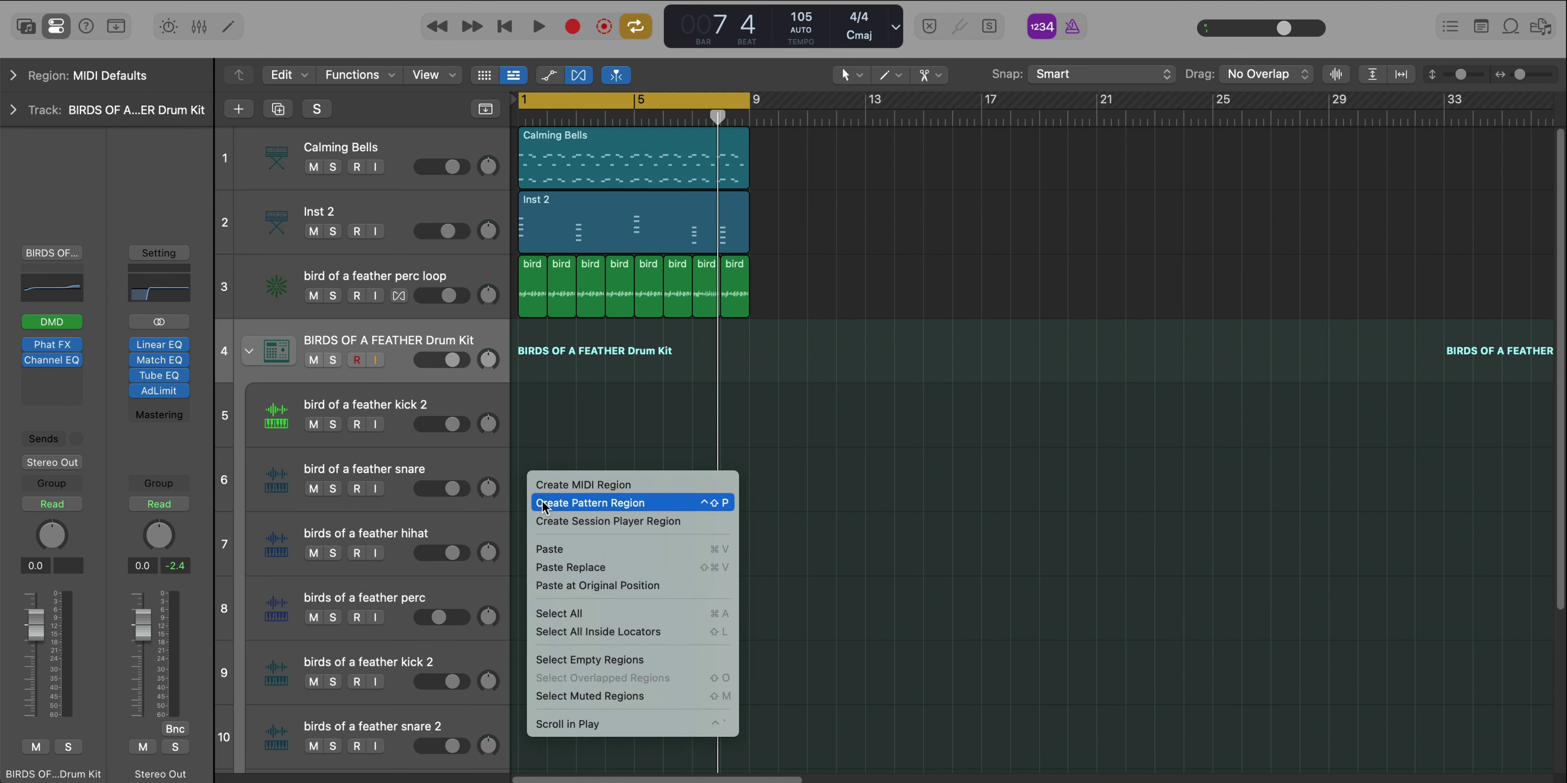
click(548, 500)
click(834, 550)
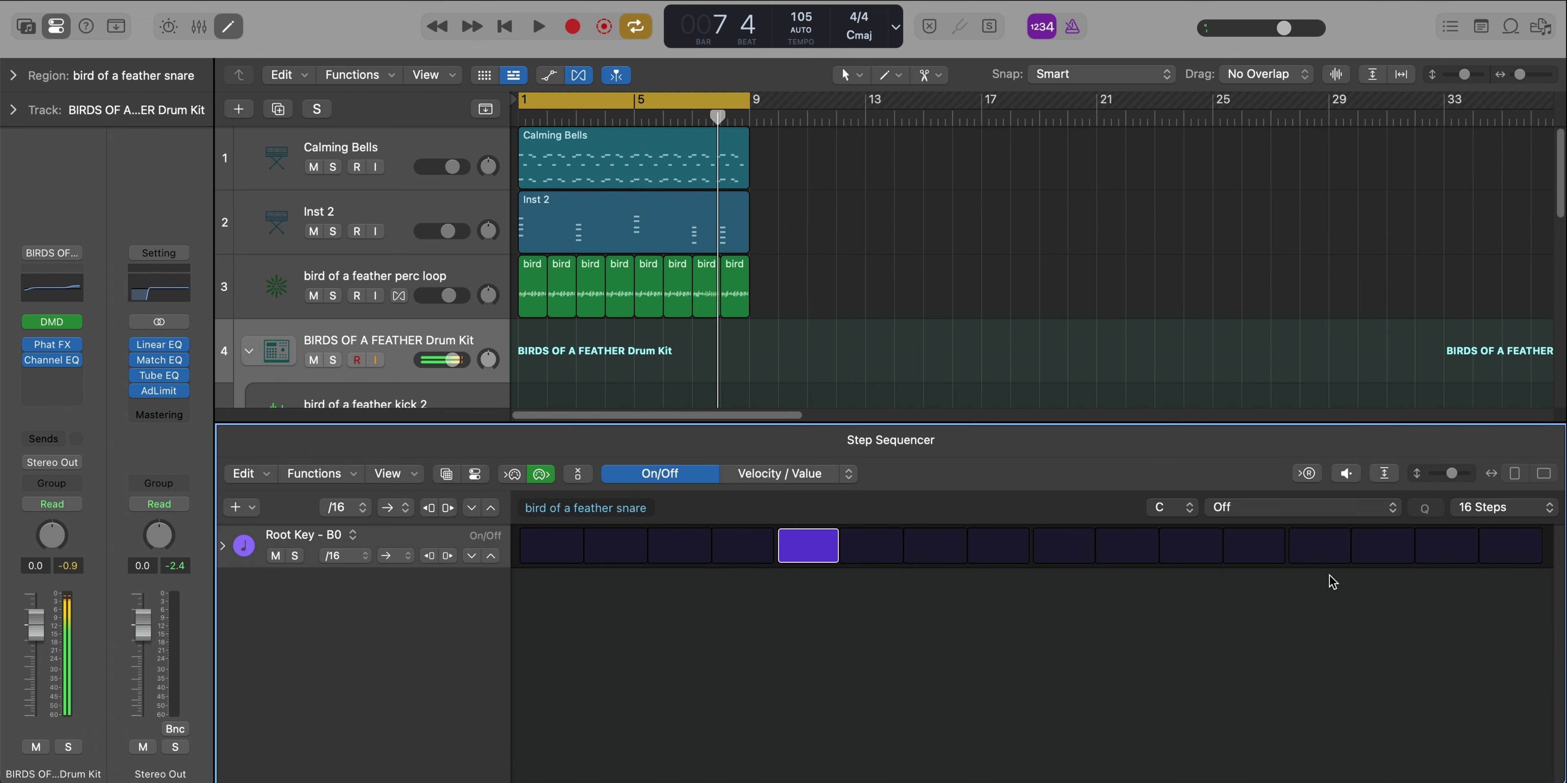
click(1325, 559)
key(space)
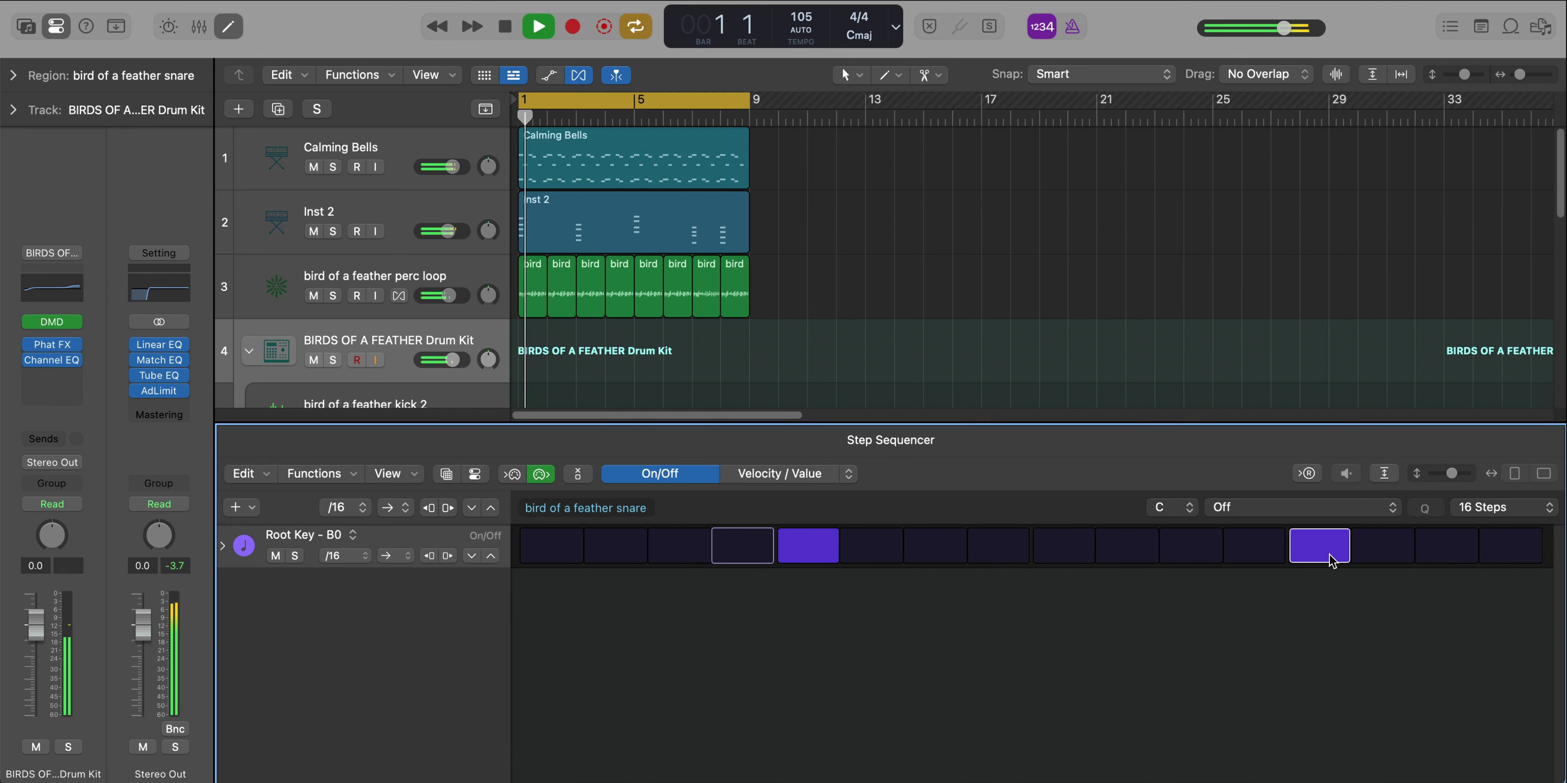
key(x)
key(x)
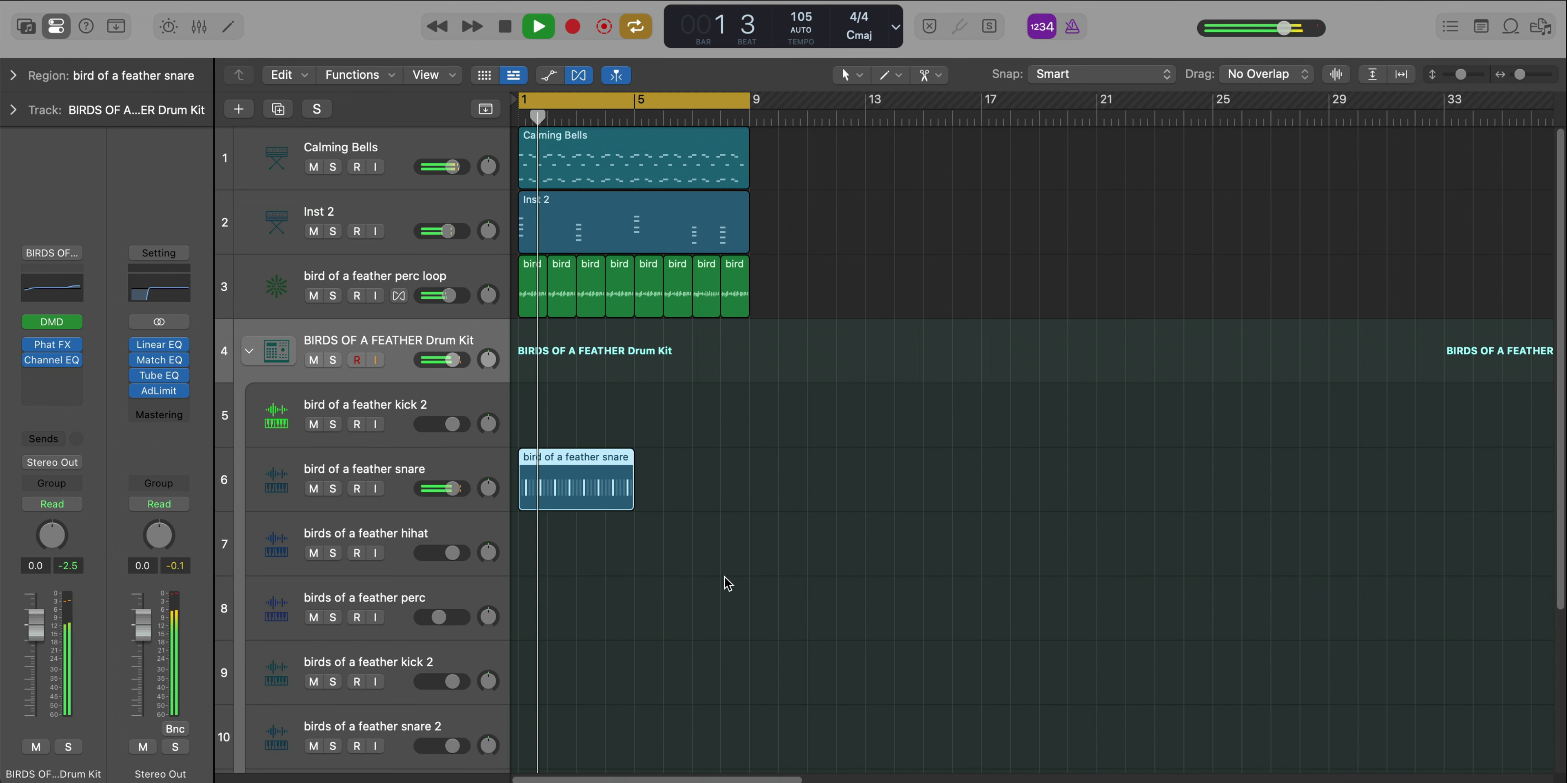
Create a pattern region on the bird of a feather kick 2 track with hits on steps 1, 4, 7 and 11
right_click(528, 421)
click(618, 439)
key(space)
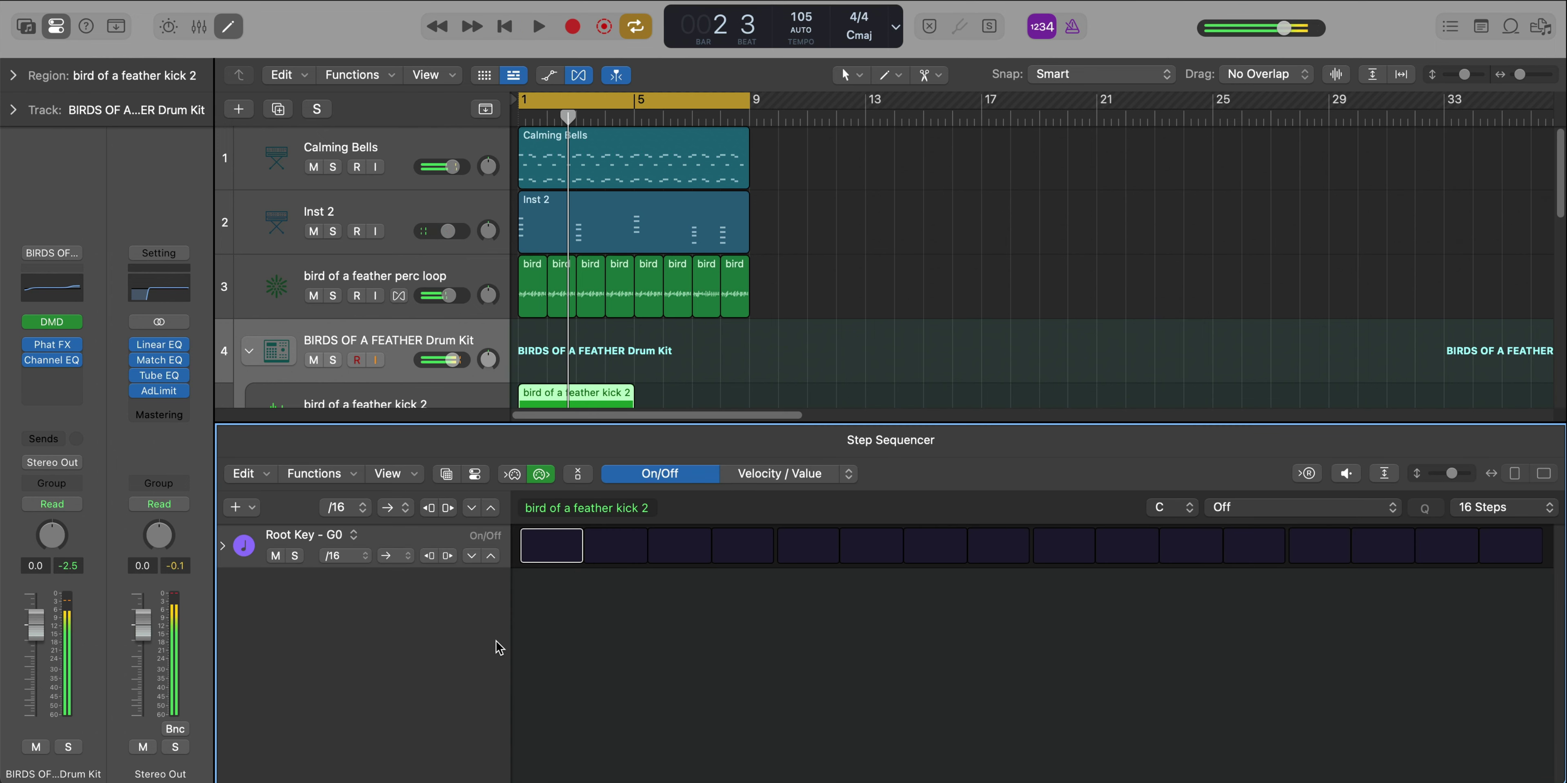
click(565, 544)
click(754, 550)
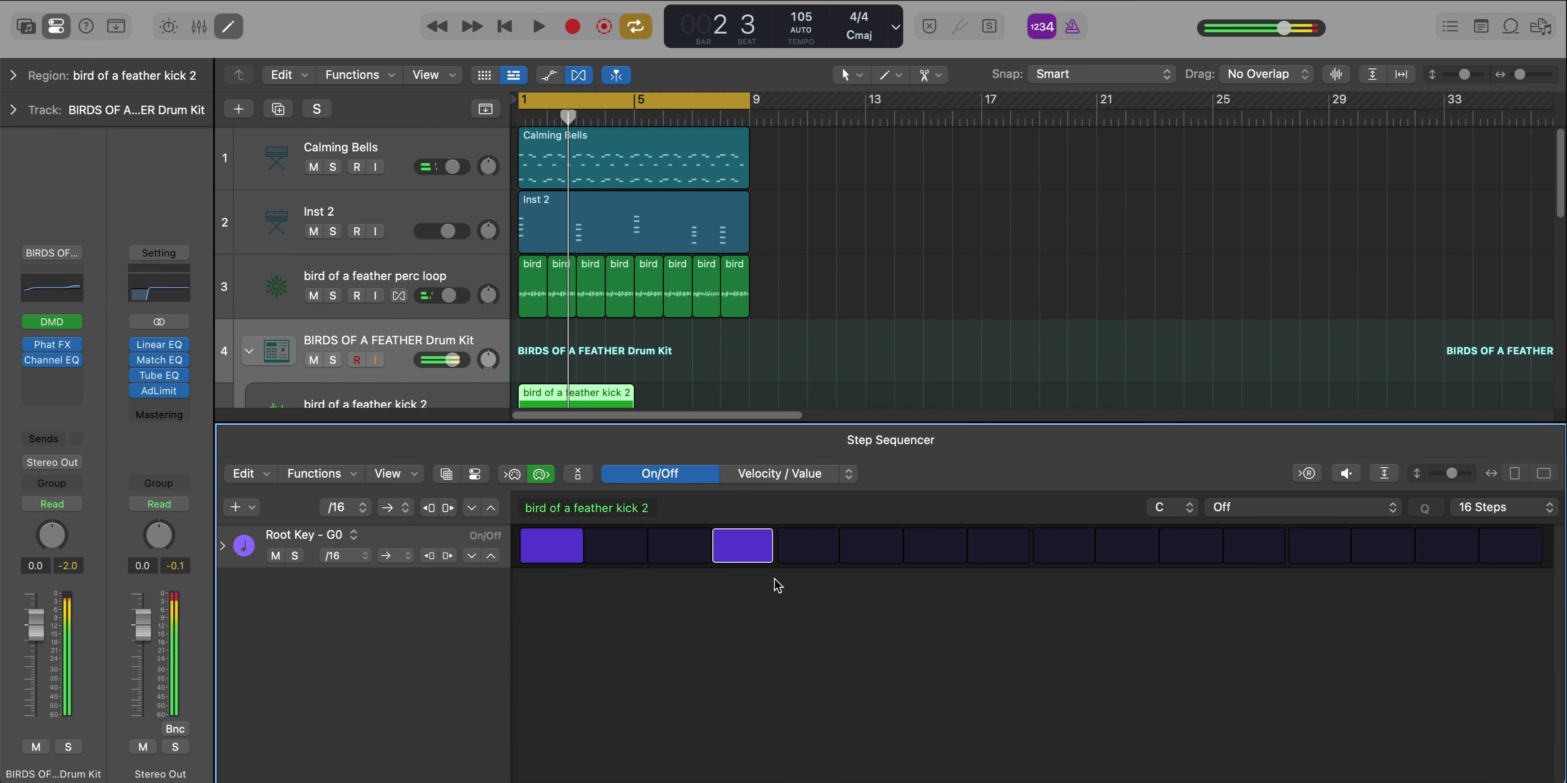
key(space)
click(935, 548)
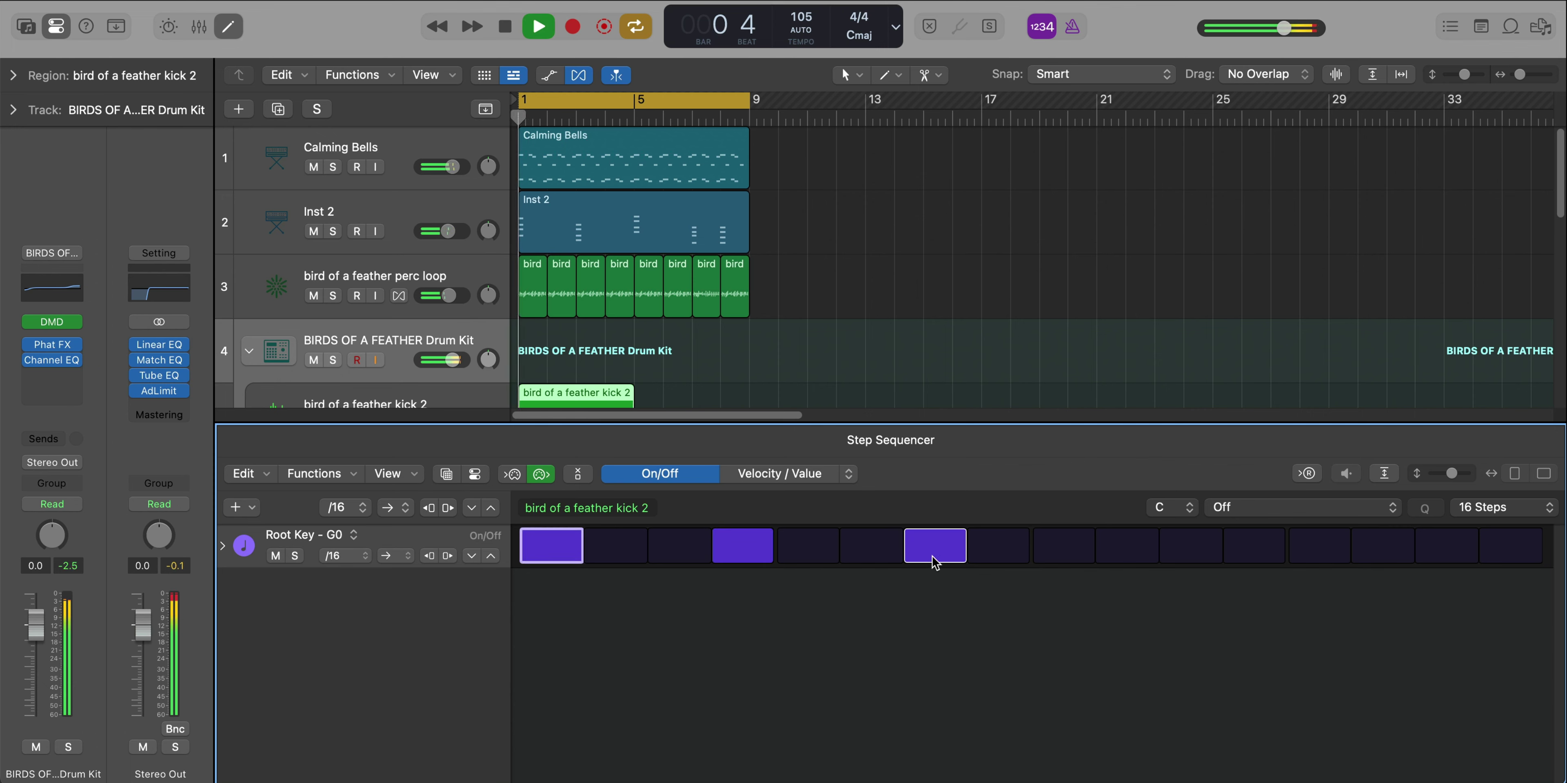
click(1171, 549)
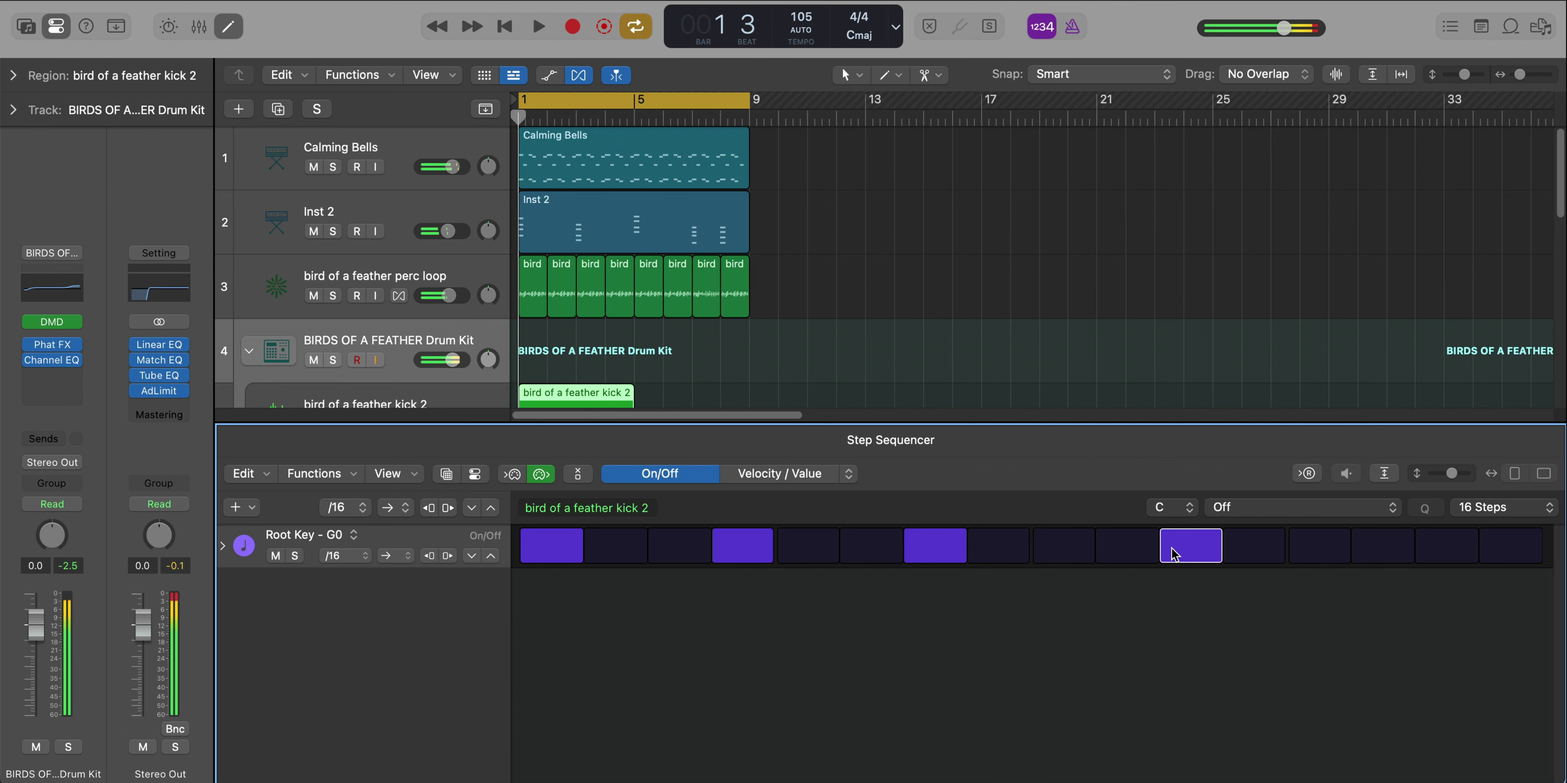
key(x)
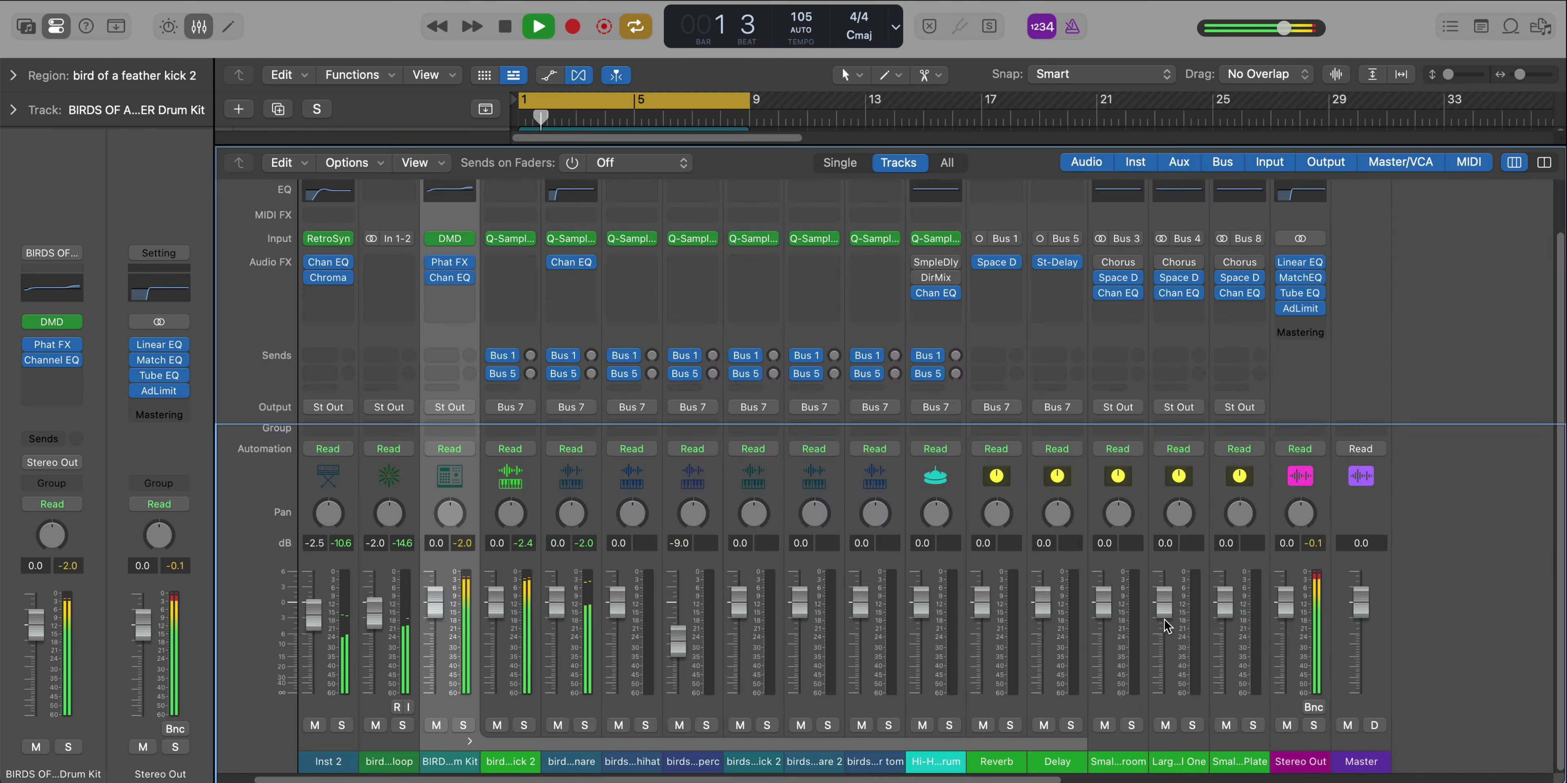
key(x)
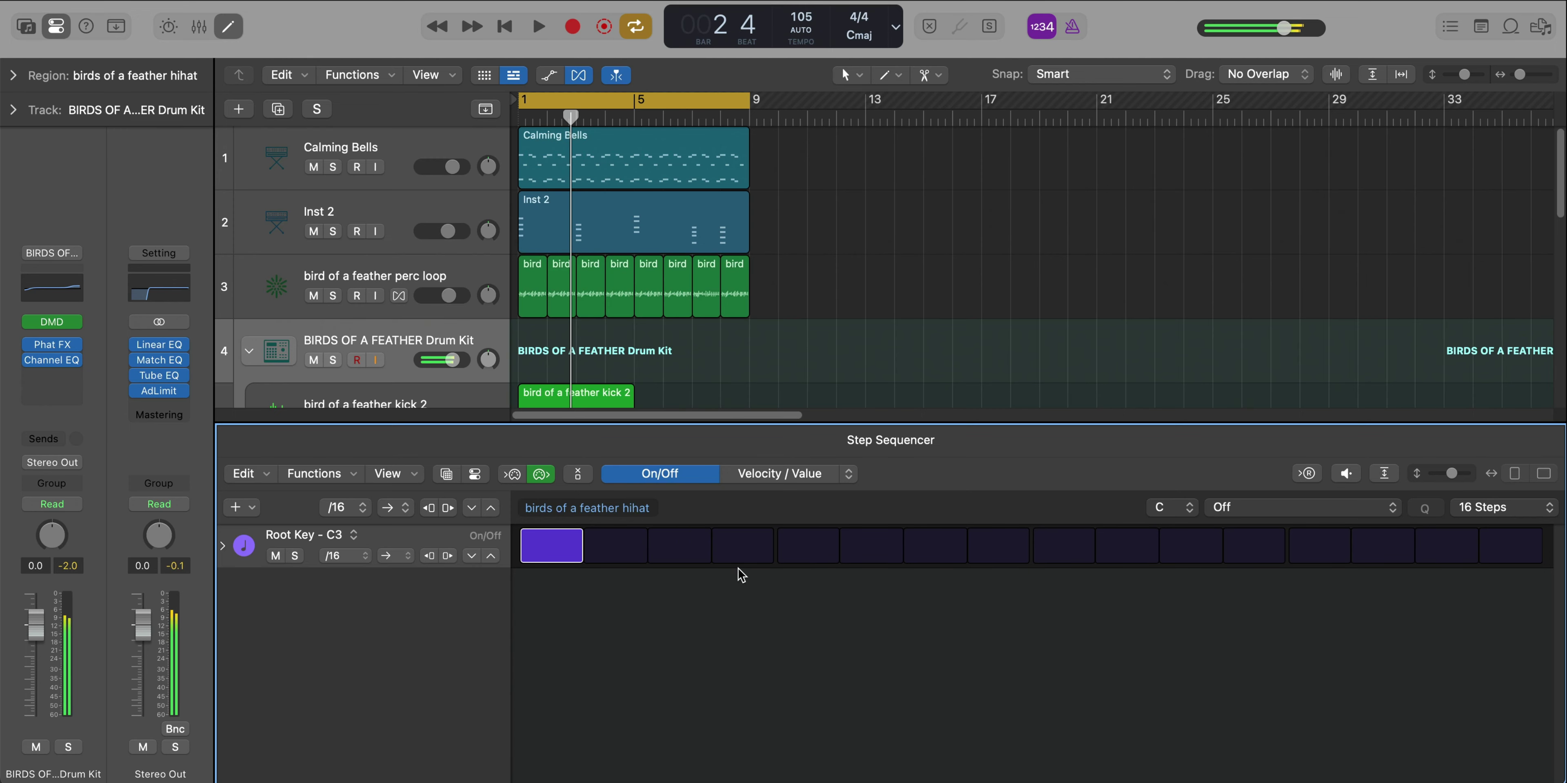
Add hits on steps 3, 9 and 14 of the birds of a feather hihat pattern, trying placements during playback
click(702, 545)
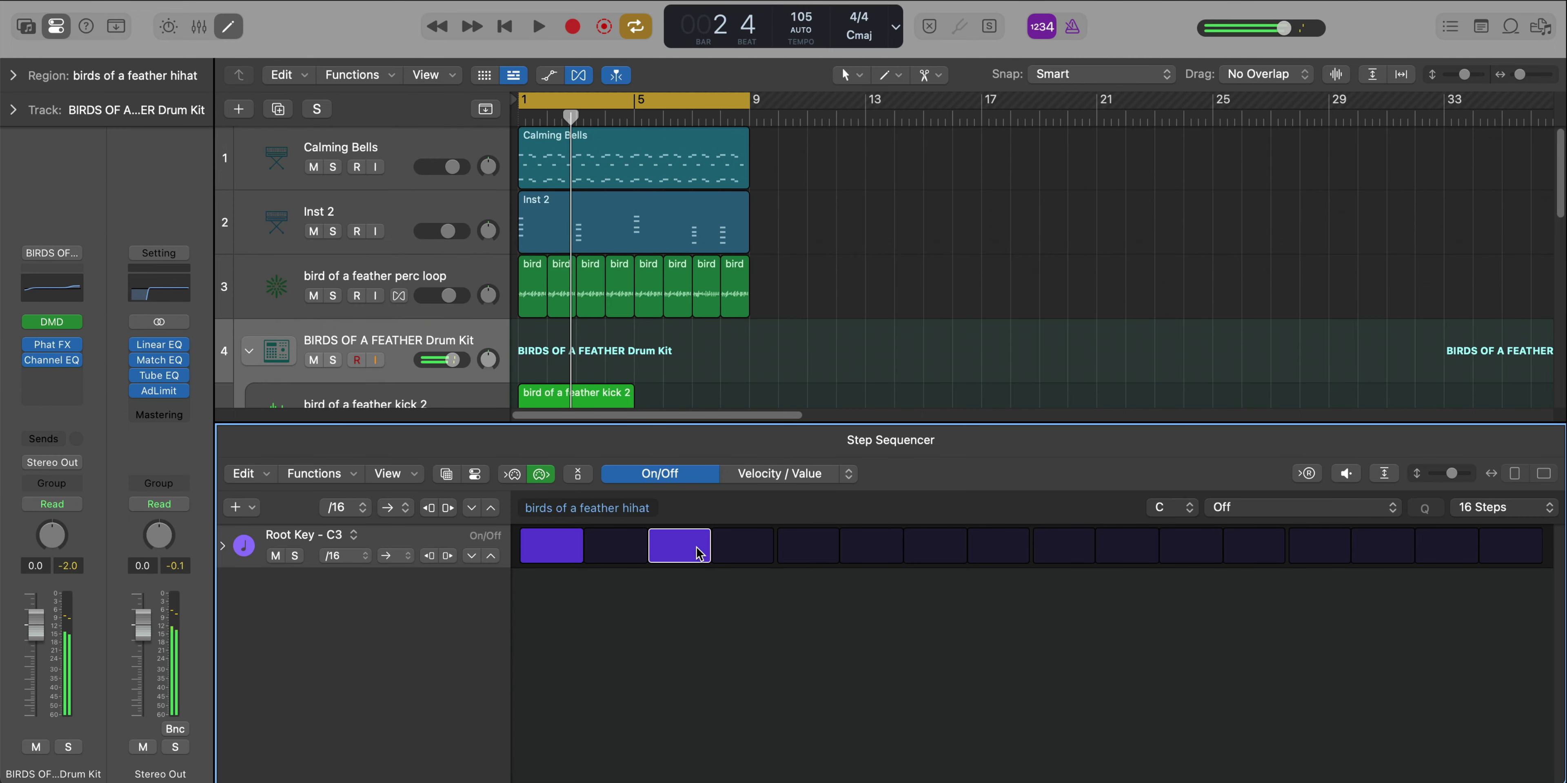
key(space)
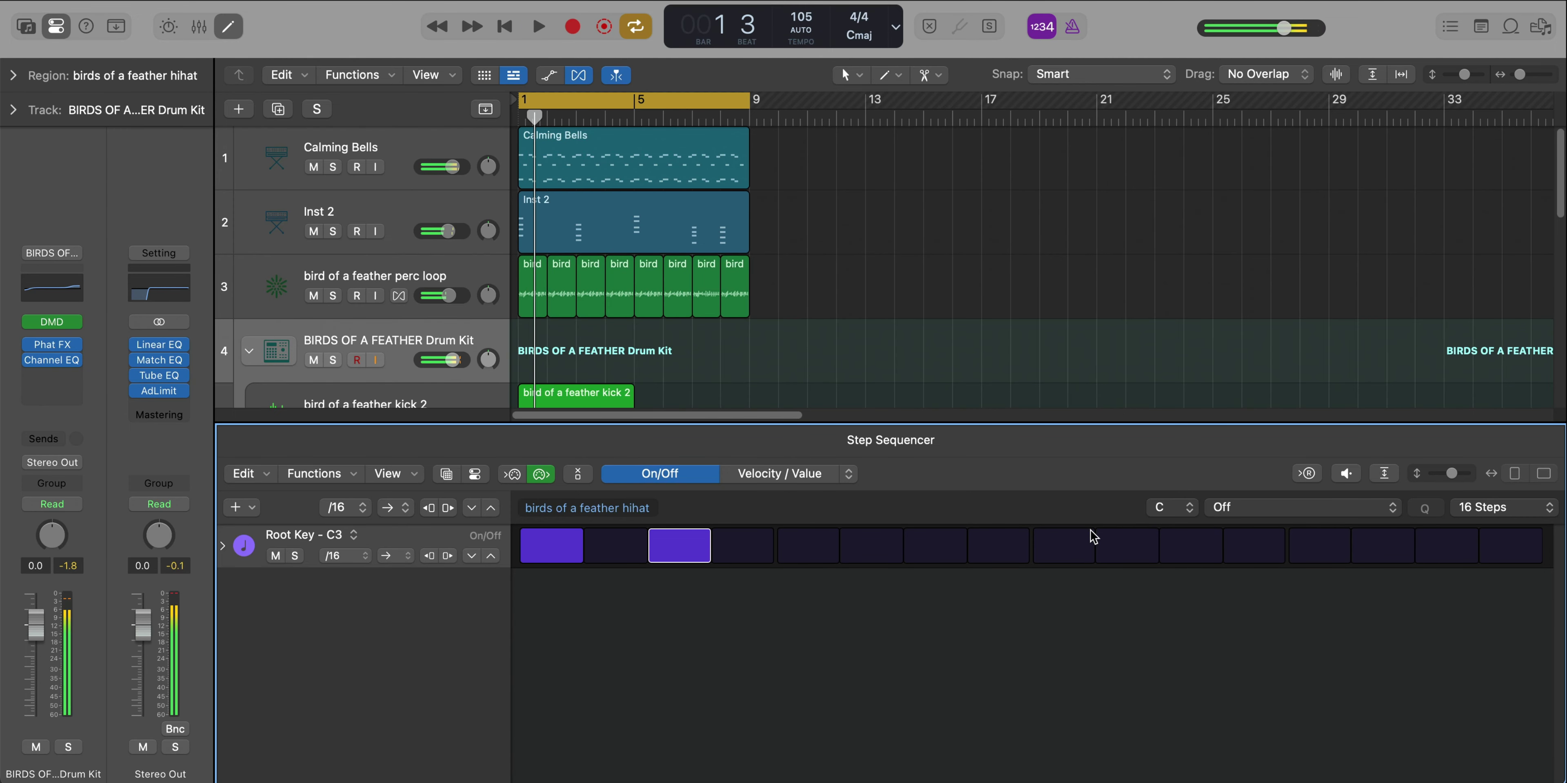
click(1152, 550)
click(1200, 551)
click(1137, 549)
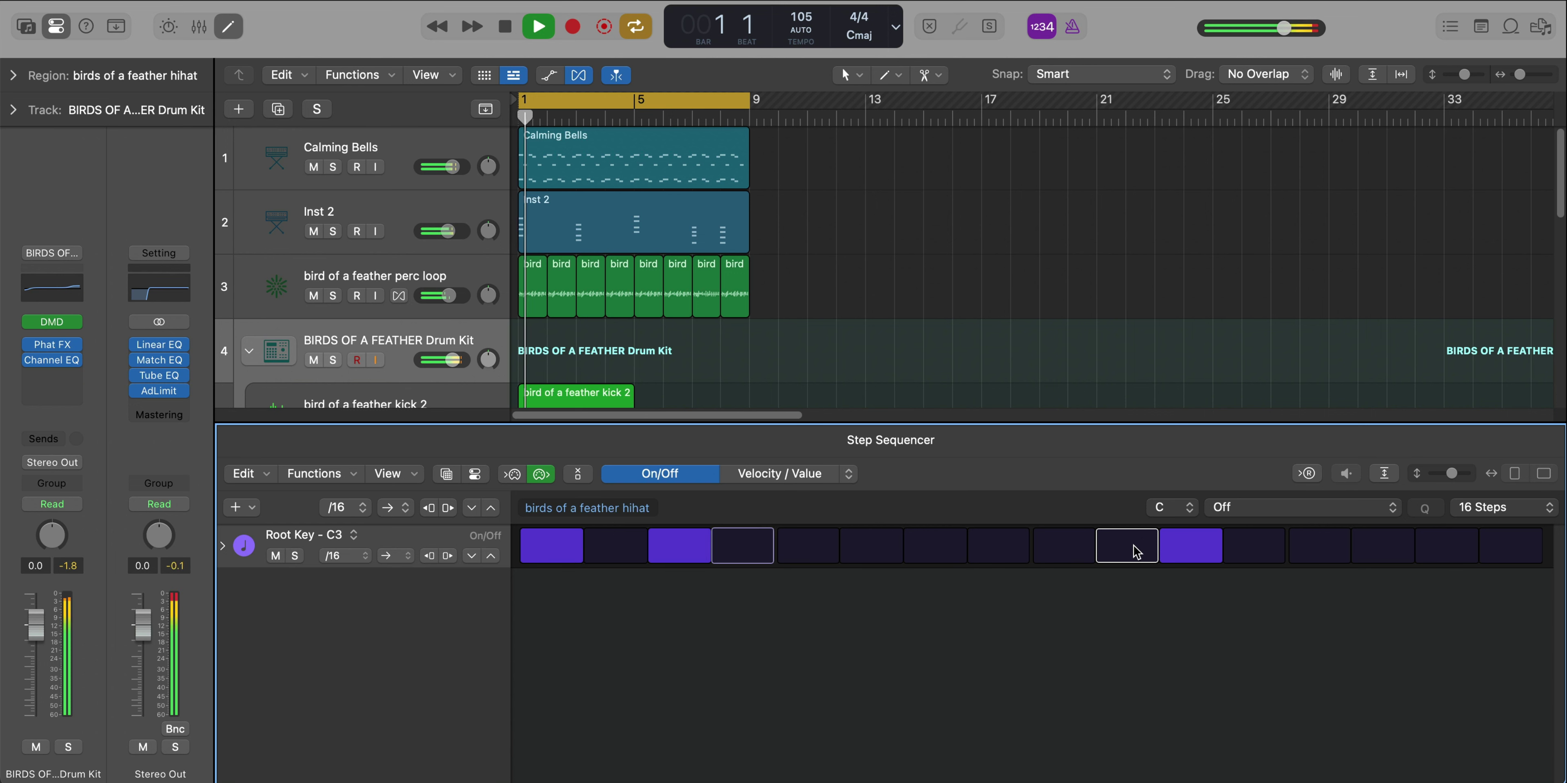
click(1062, 551)
click(1207, 555)
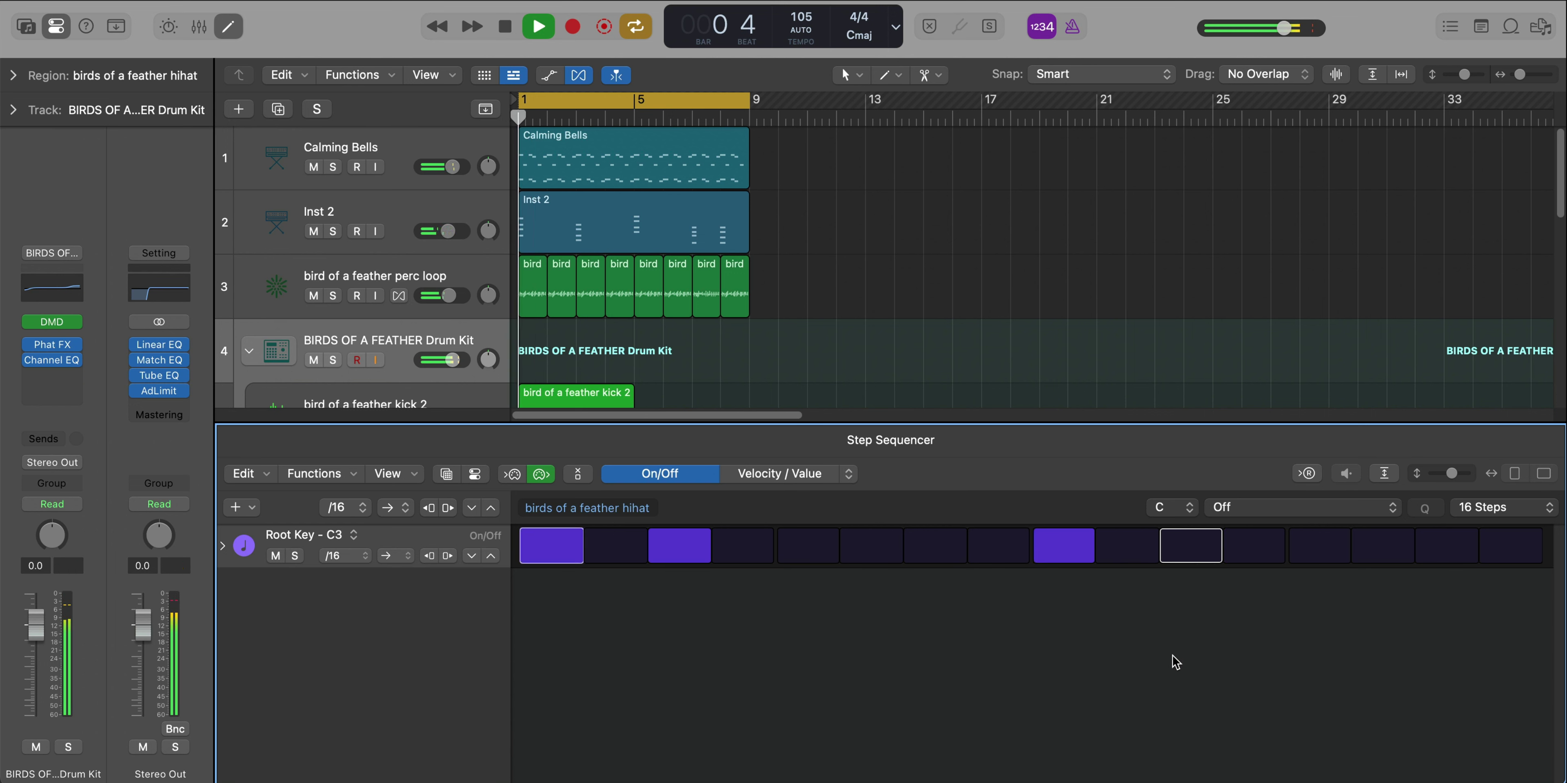
click(1381, 546)
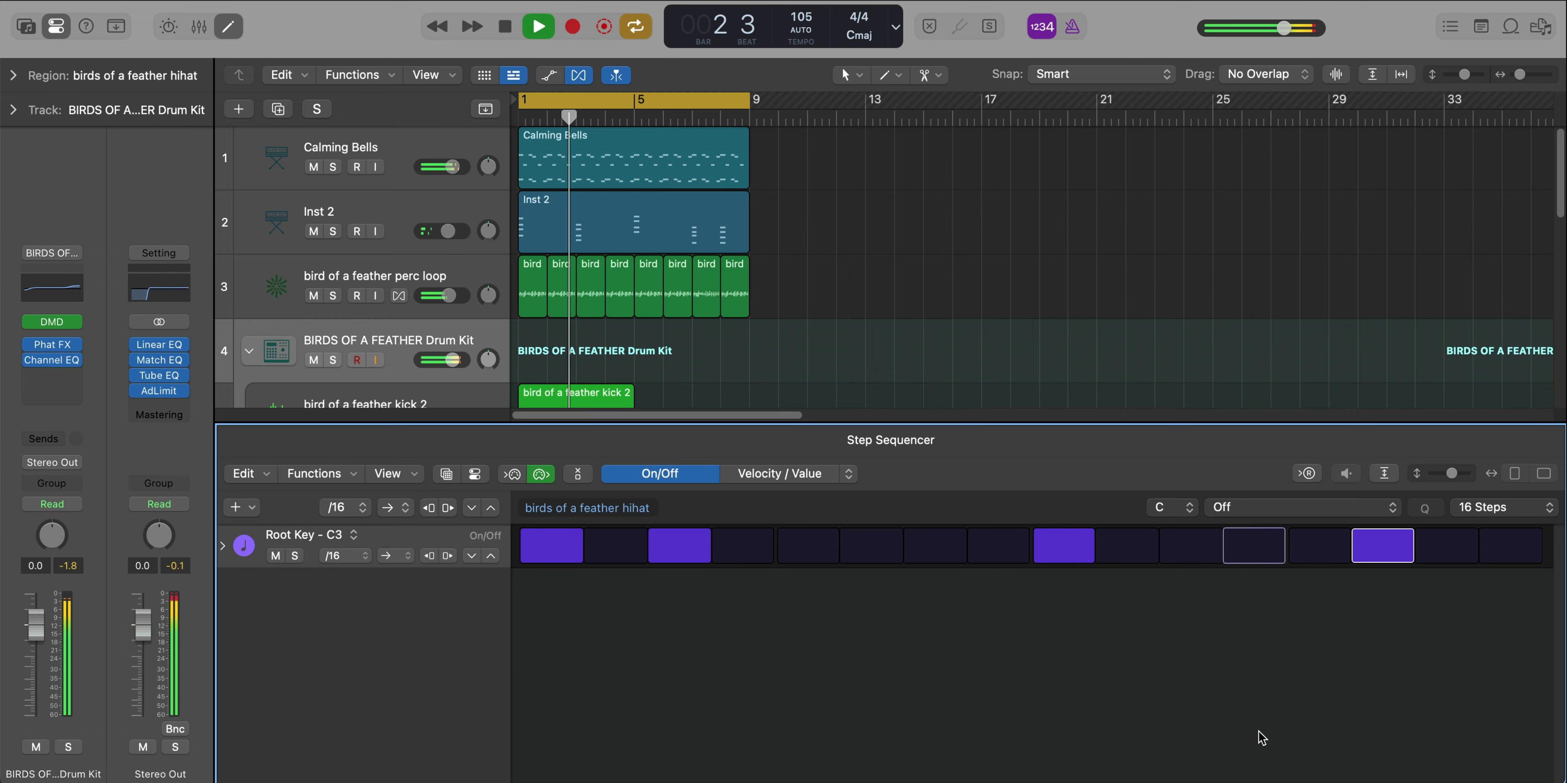
key(e)
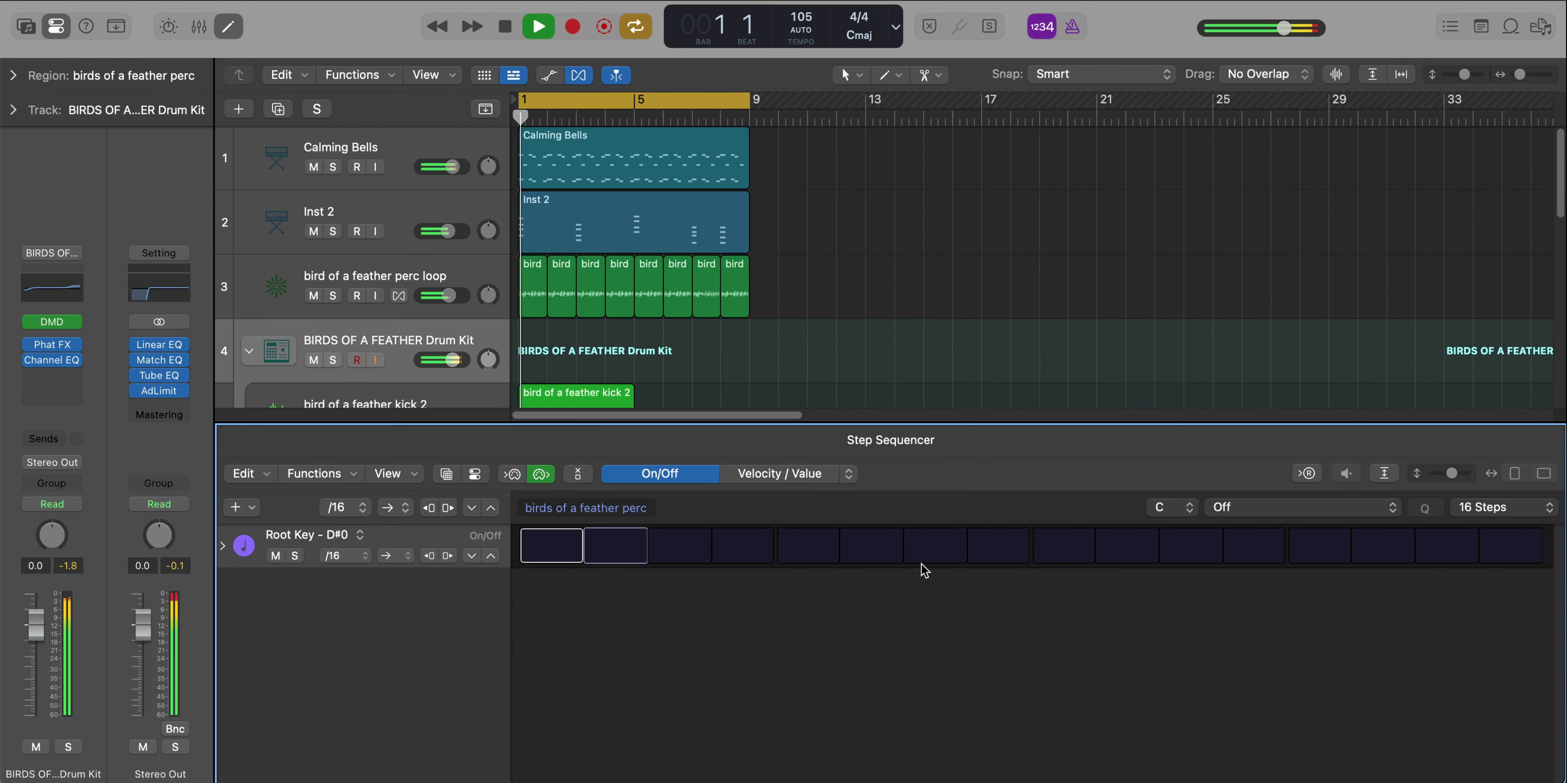
Add hits on steps 7 and 15 of the birds of a feather perc pattern and close the step sequencer
click(930, 550)
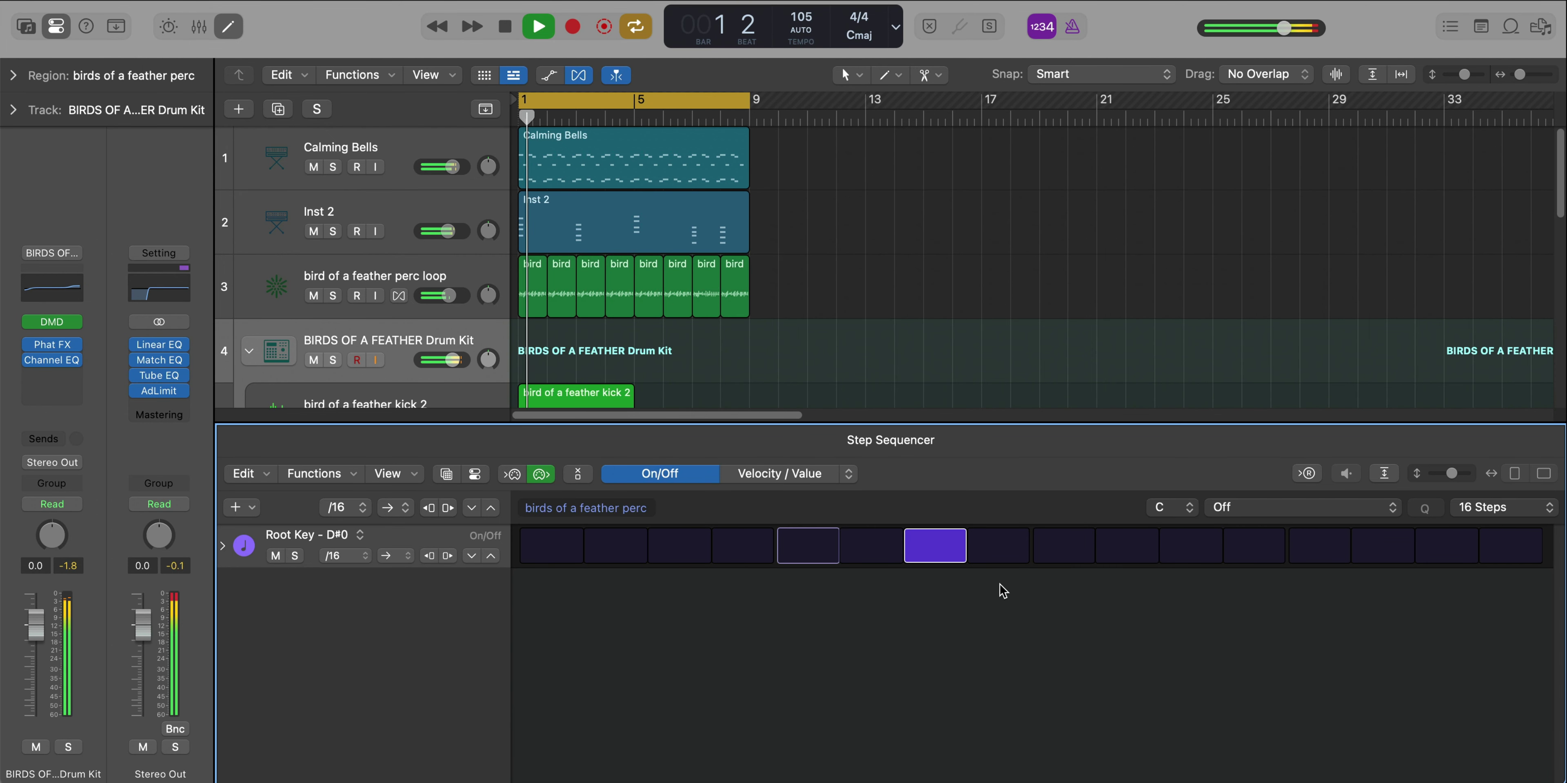
click(1434, 551)
key(e)
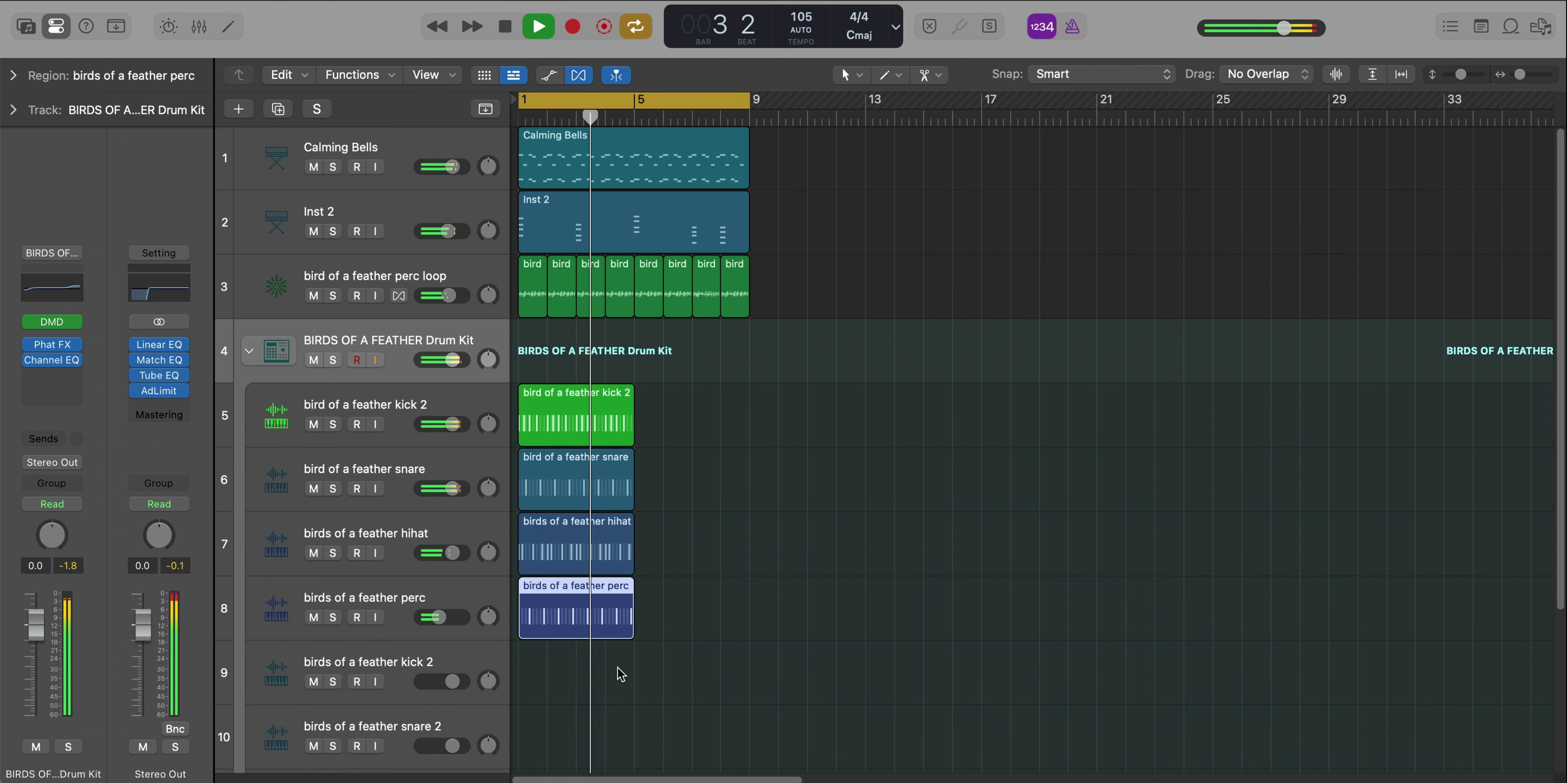
Repeat the kick 2, snare, hihat and perc pattern regions once so they fill bars 5 to 8
key(super+Up)
drag(655, 547, 580, 390)
key(super+r)
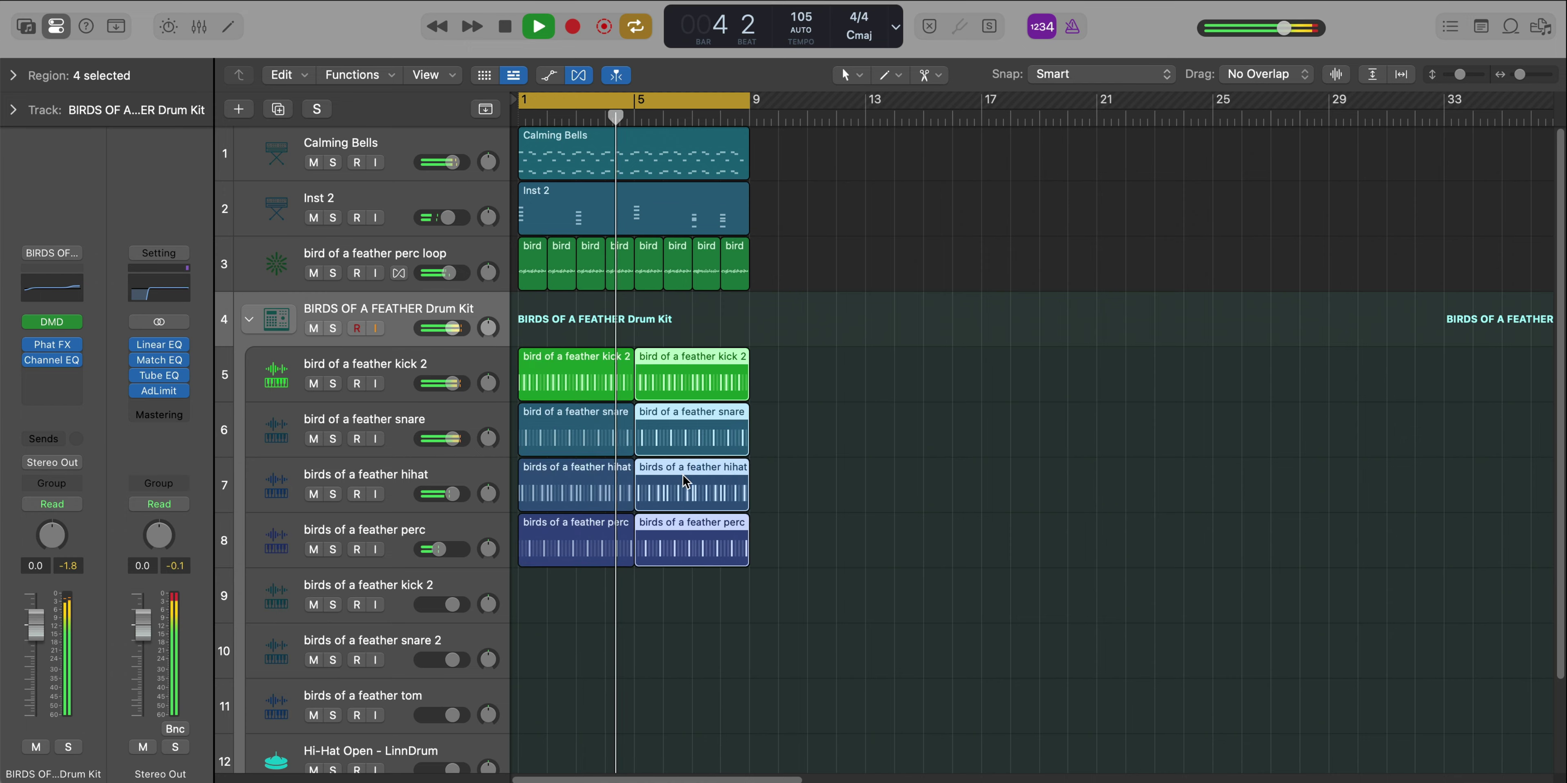
key(super+Up)
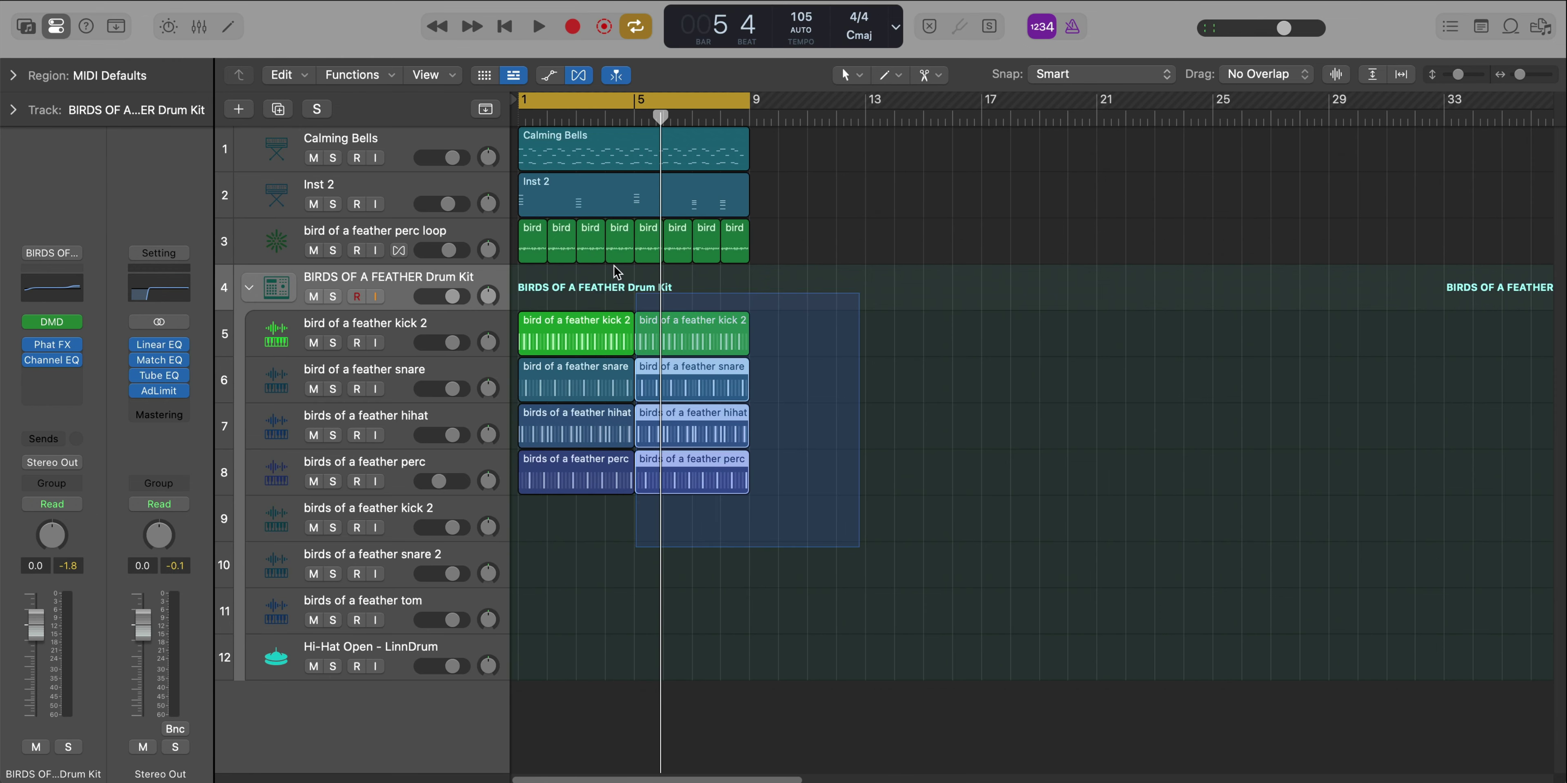
Repeat all regions of the project from bar 9 and play the copied section as a cycle
key(super+a)
key(super+r)
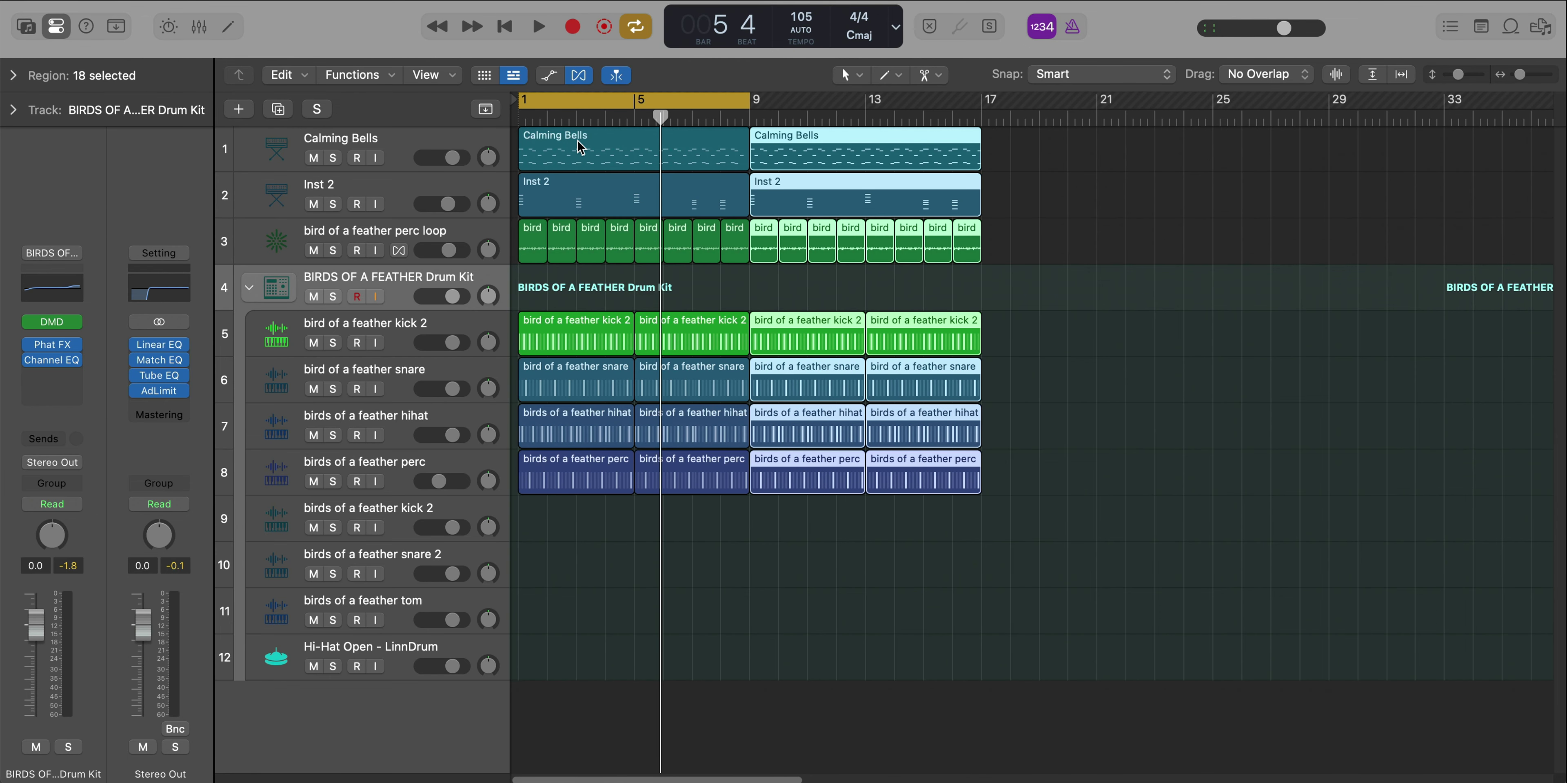
key(super+u)
key(space)
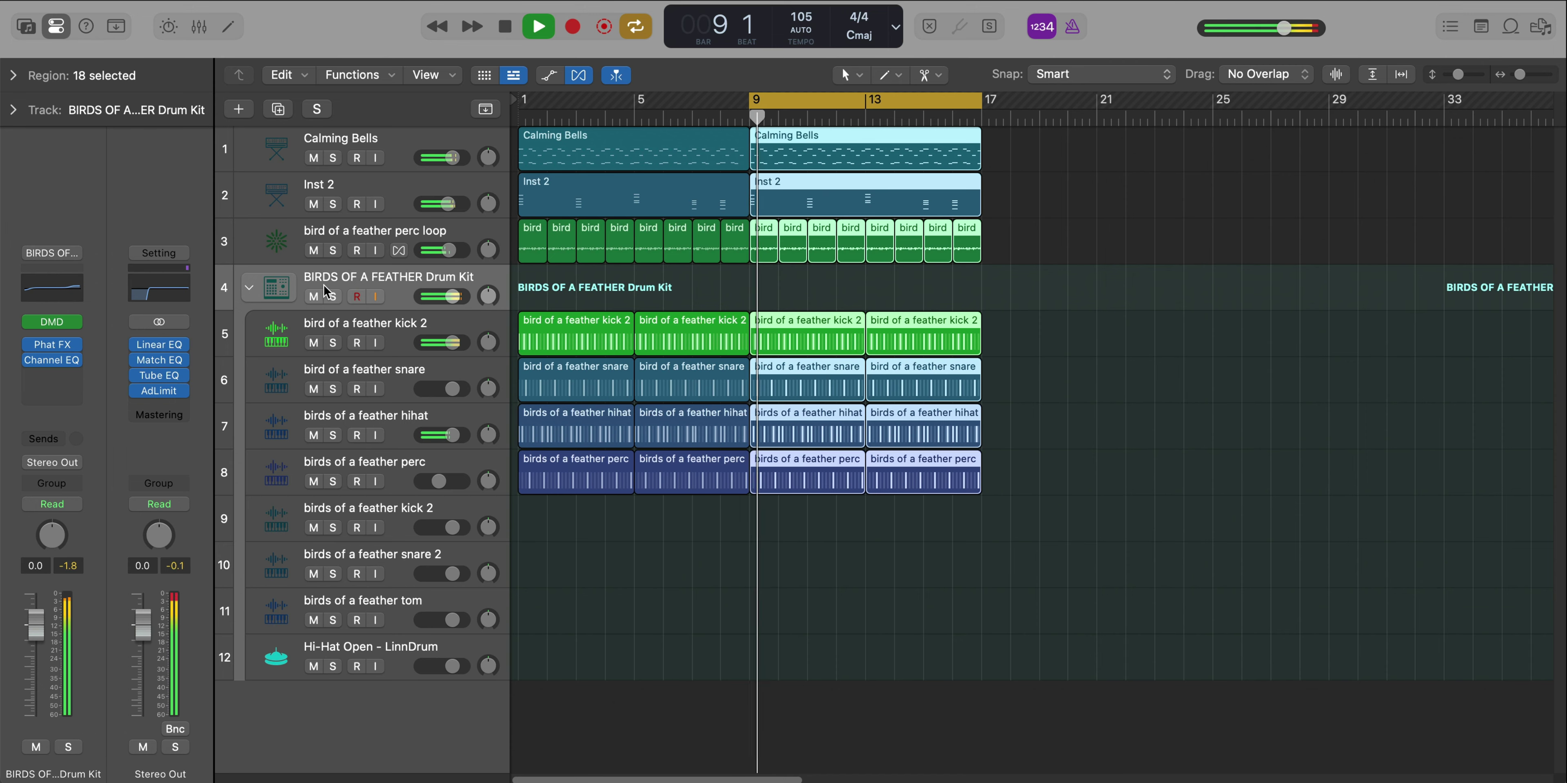
Create a new software instrument track and load the ES1 with the Deep Bass sound on it
click(245, 111)
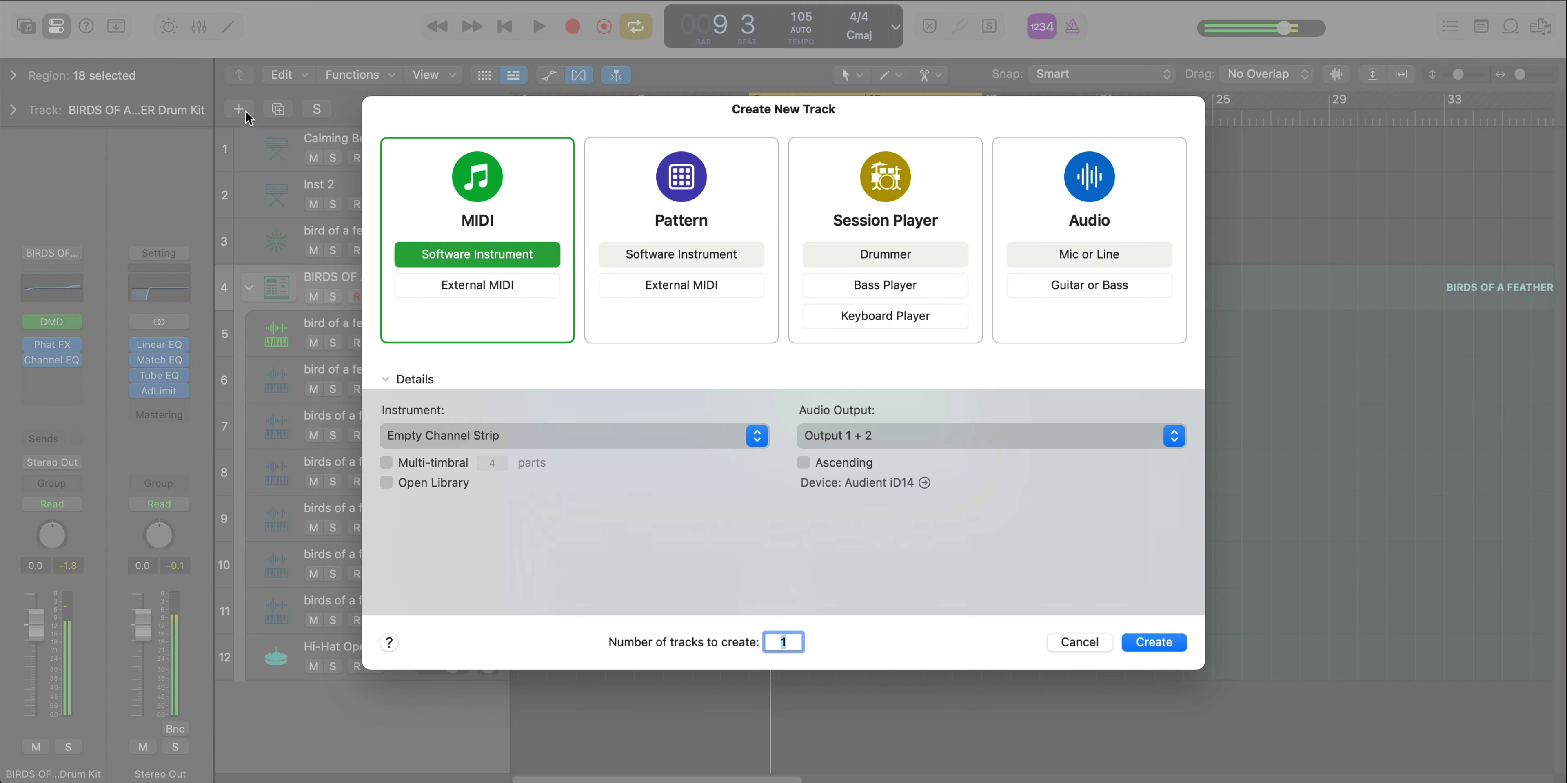
key(Return)
key(super+Up)
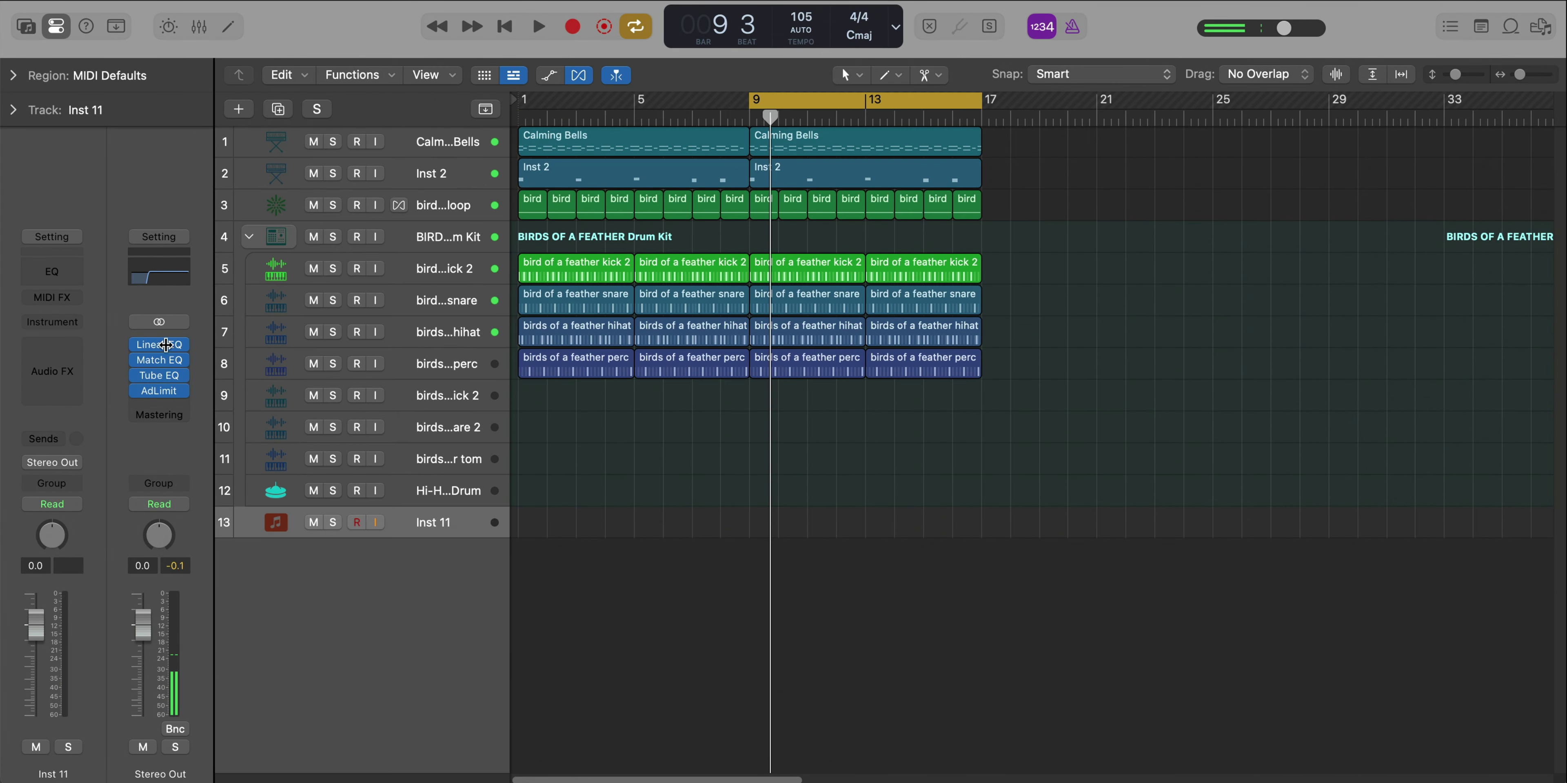
click(60, 340)
mouse_move(127, 528)
click(274, 528)
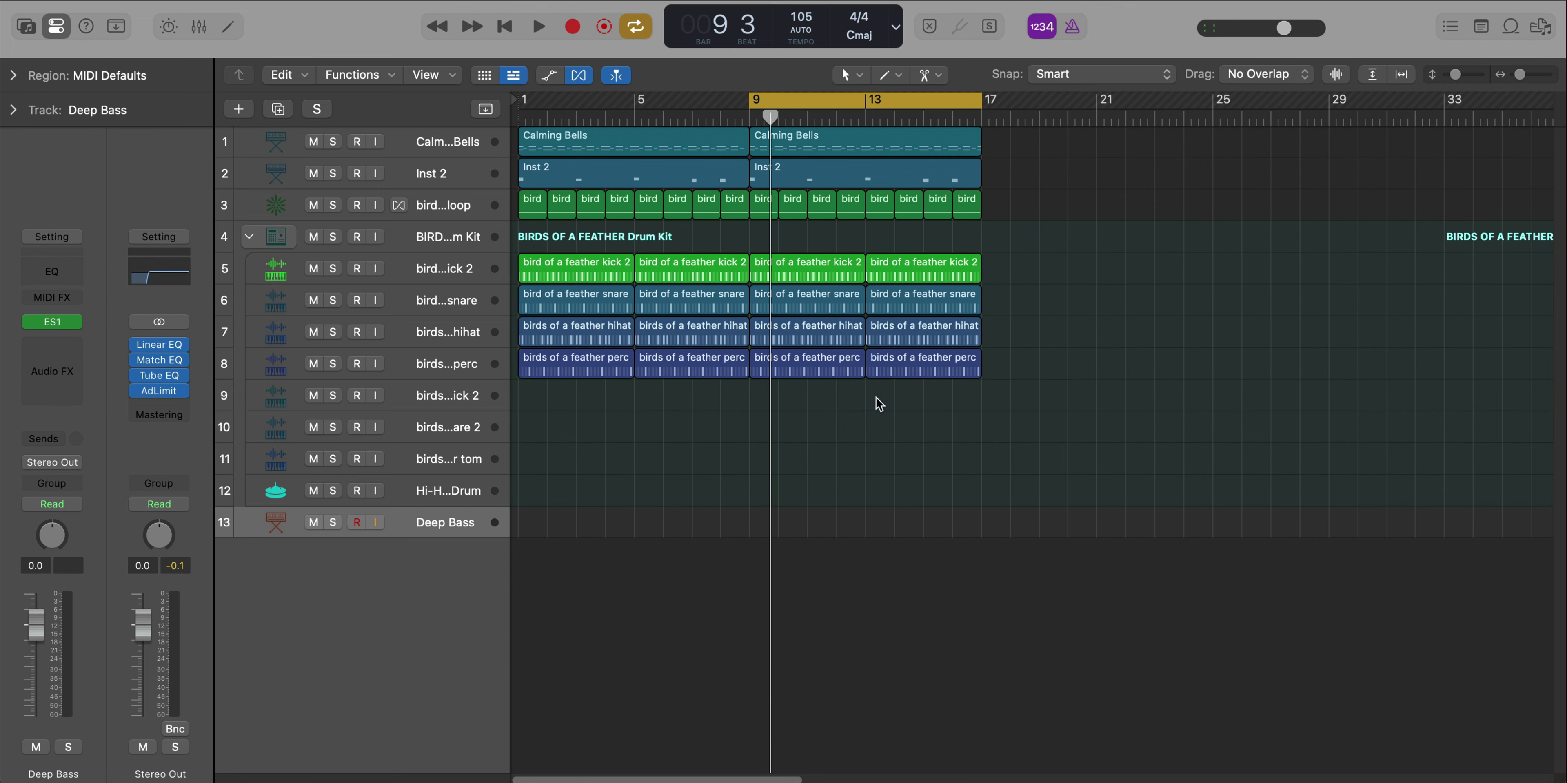
Copy the bar 9 Inst 2 region onto the Deep Bass track and delete the upper three notes of its first chord
drag(803, 180, 803, 521)
double_click(803, 522)
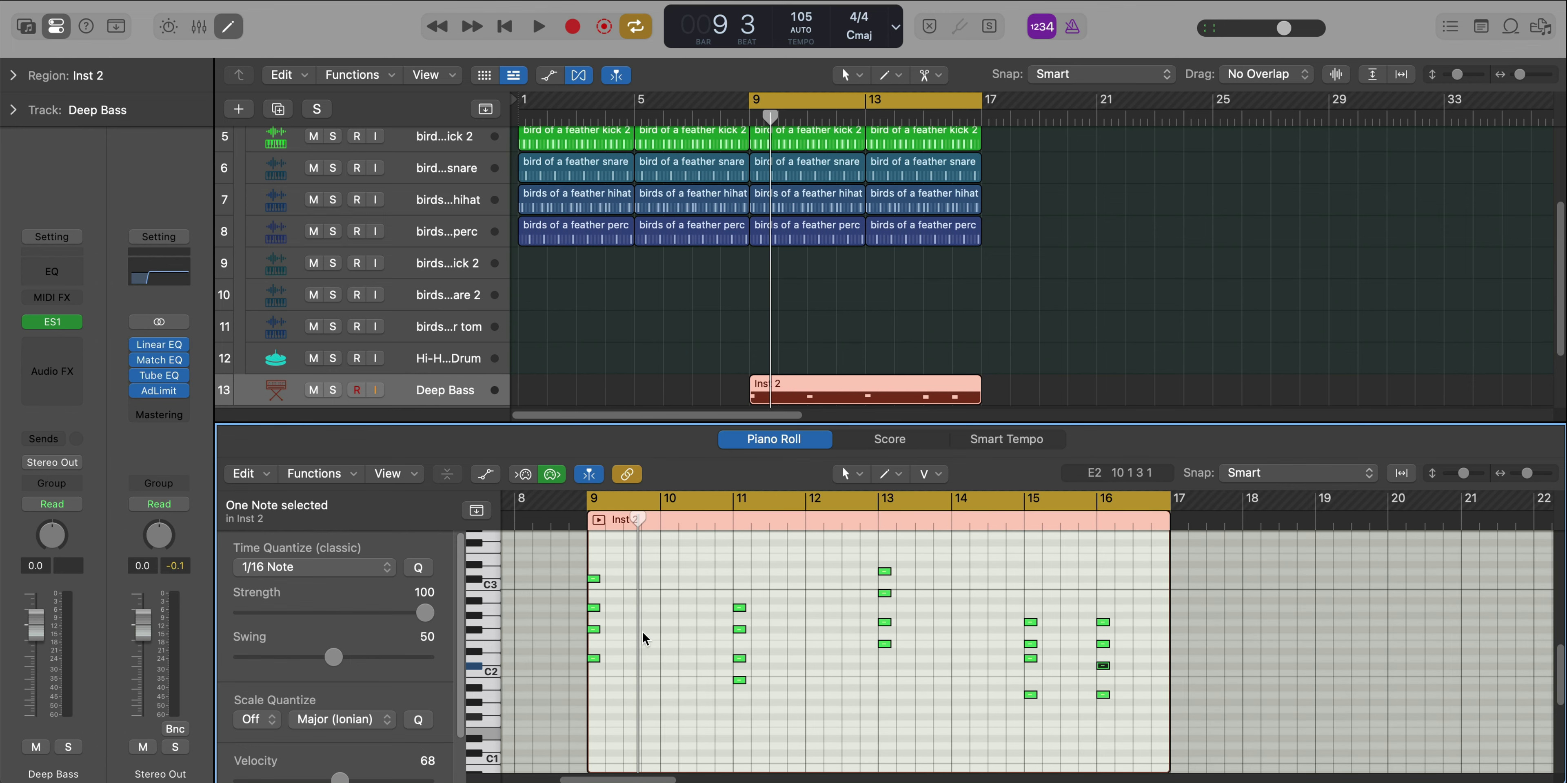
click(611, 588)
drag(611, 587, 591, 640)
key(Delete)
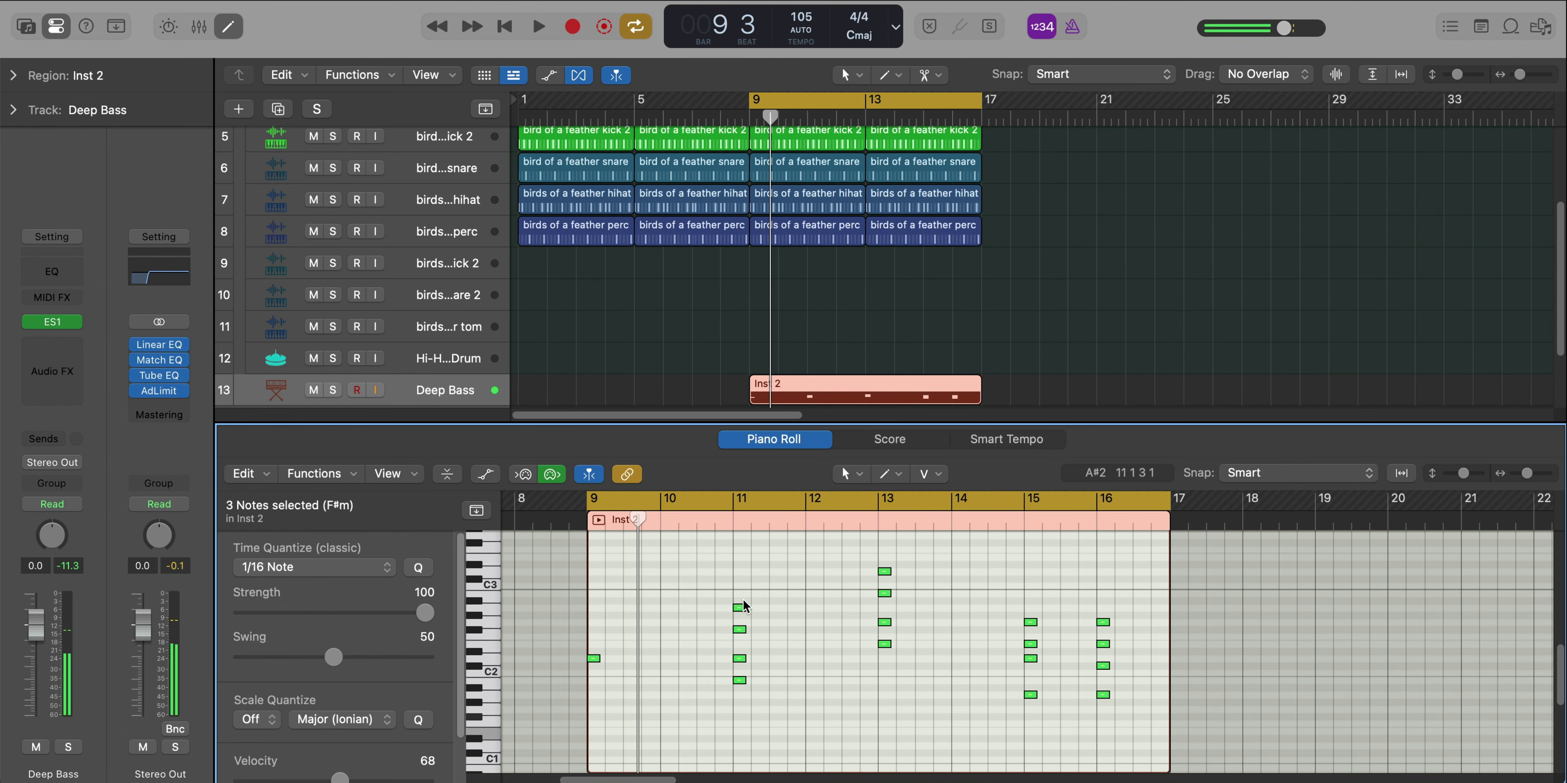
Delete the upper three notes of the Deep Bass chords at bars 11, 13 and 15, keeping only the lowest notes
drag(710, 572, 768, 669)
key(Delete)
drag(829, 549, 888, 634)
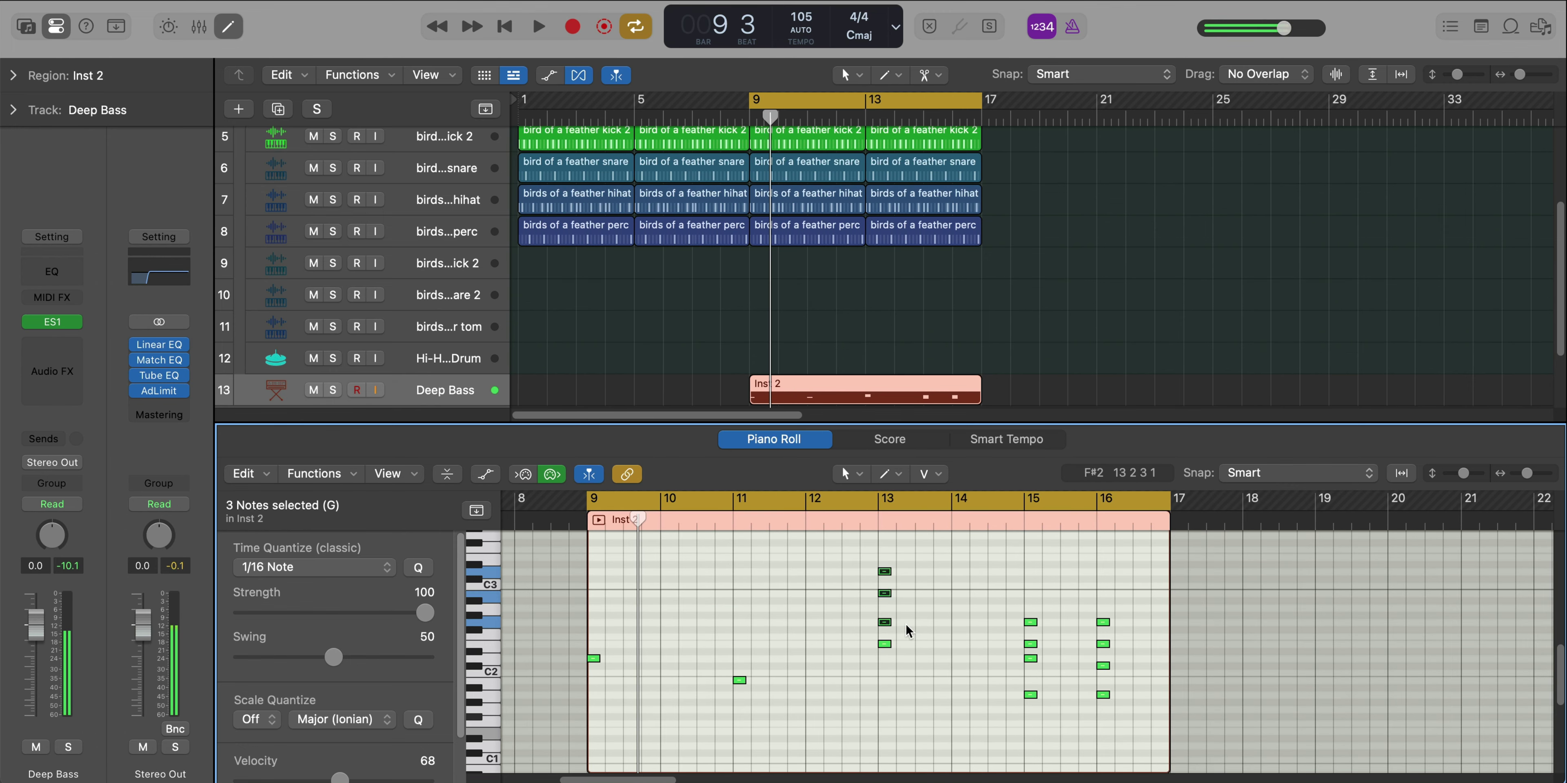
key(Delete)
drag(982, 595, 1043, 668)
key(Delete)
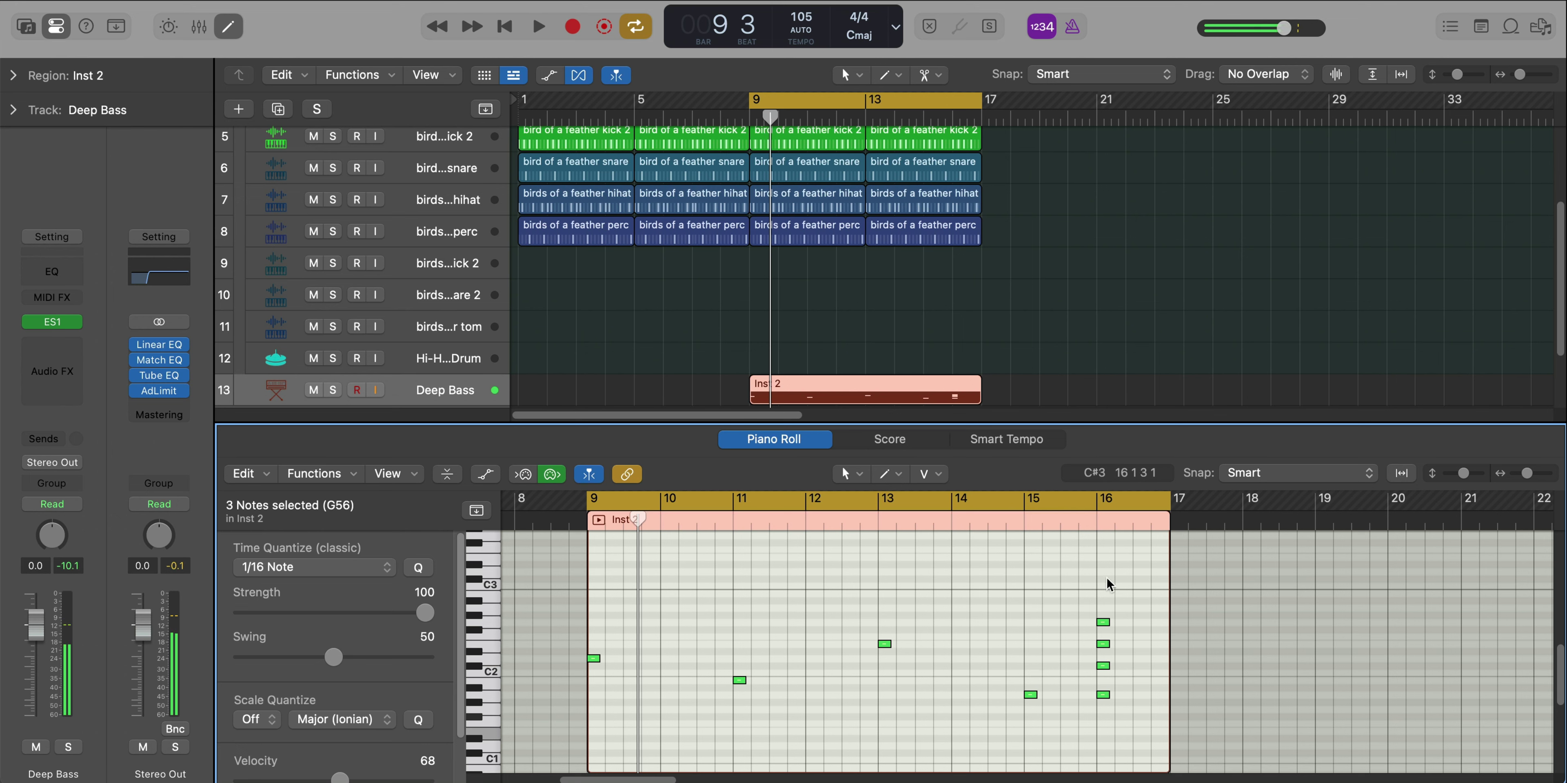
Delete the whole chord at bar 16, set the remaining bass notes' velocity to 113, and play the section
drag(1086, 579, 577, 612)
key(Delete)
drag(362, 775, 420, 774)
key(space)
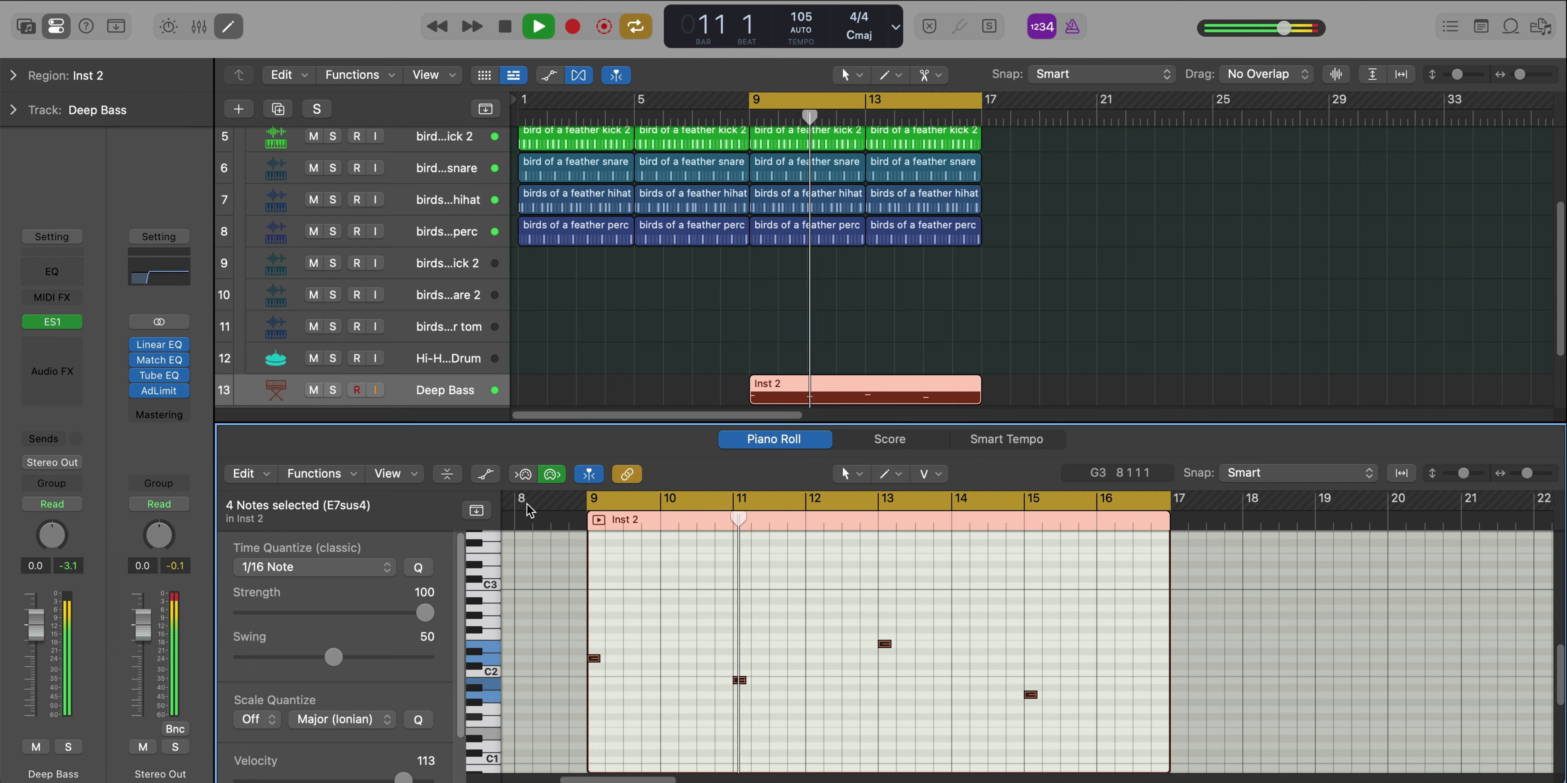
Solo Deep Bass and adjust its ES1: set Drive to 0, Cutoff slightly above 0 and Out Level to 10.0 dB
click(332, 390)
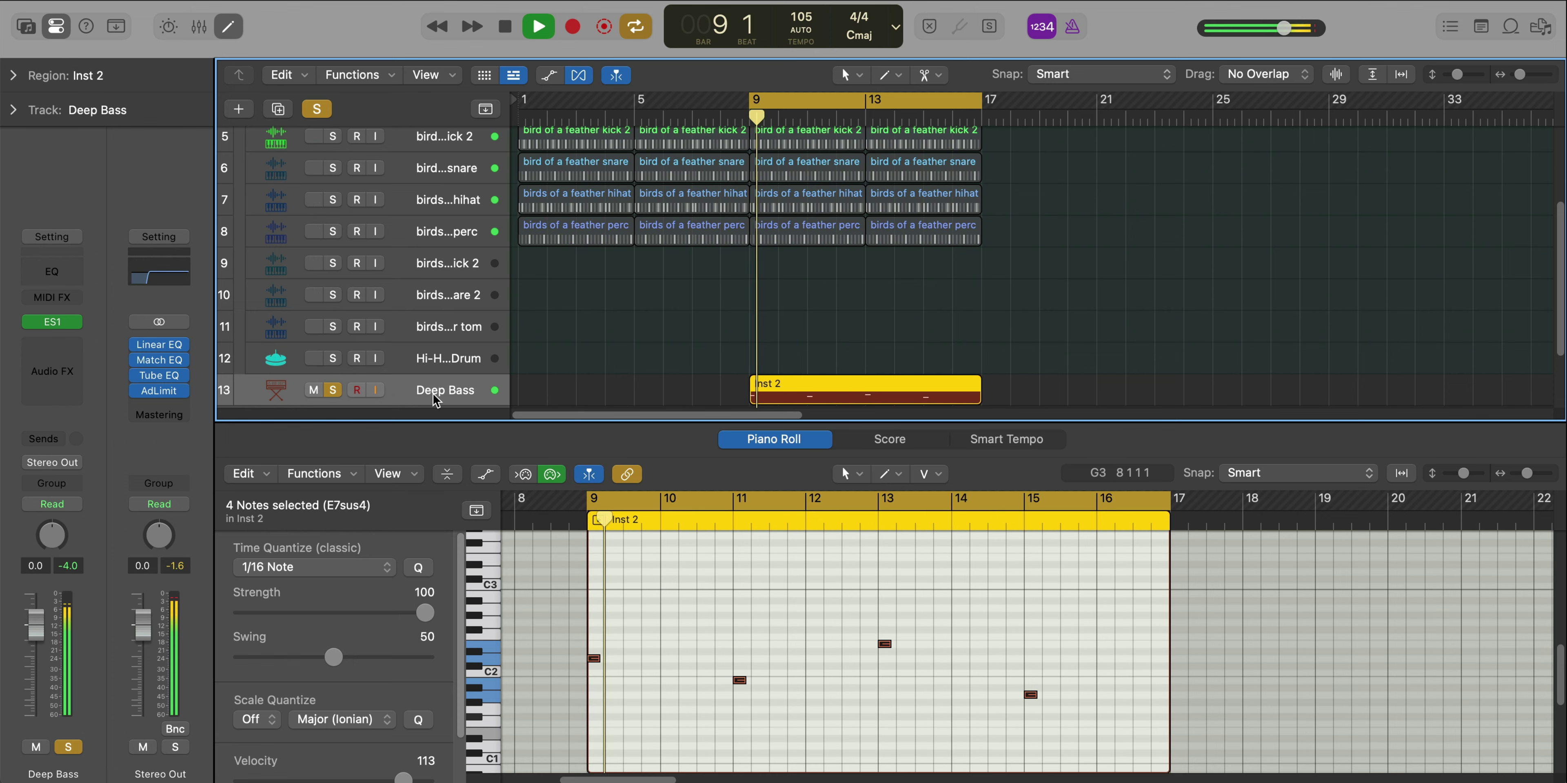
key(space)
key(v)
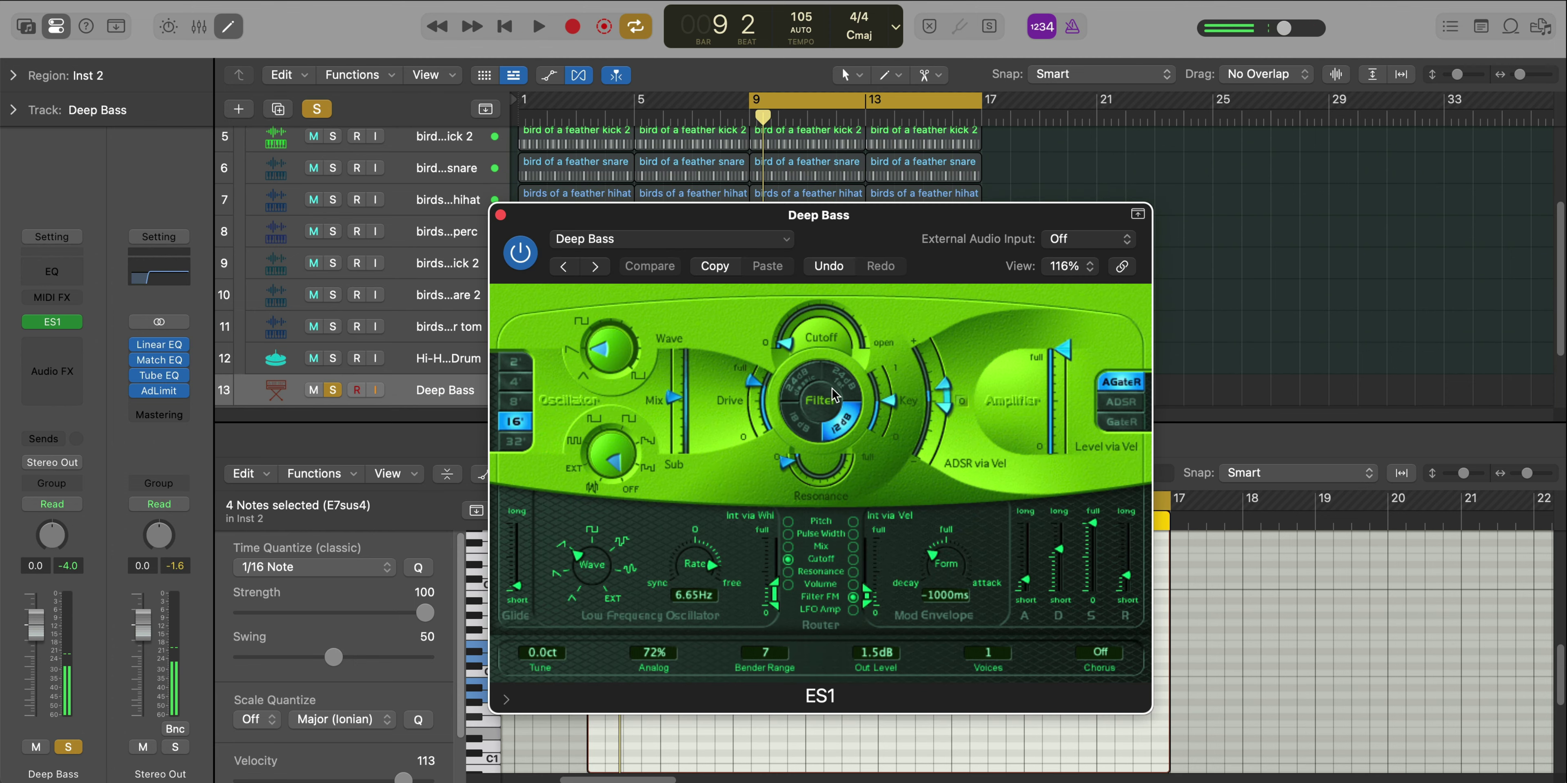
drag(757, 395, 736, 640)
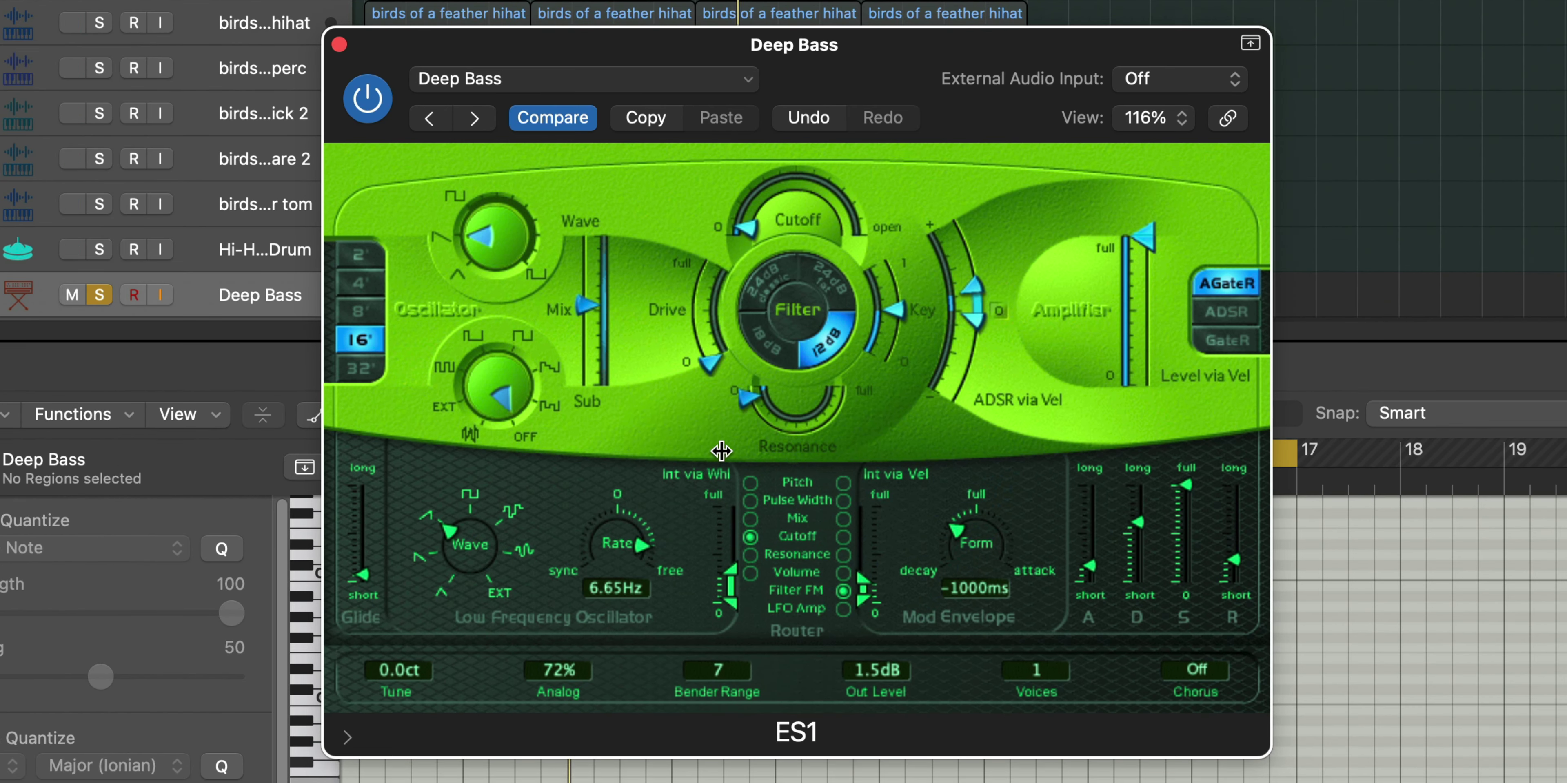
drag(753, 216, 756, 190)
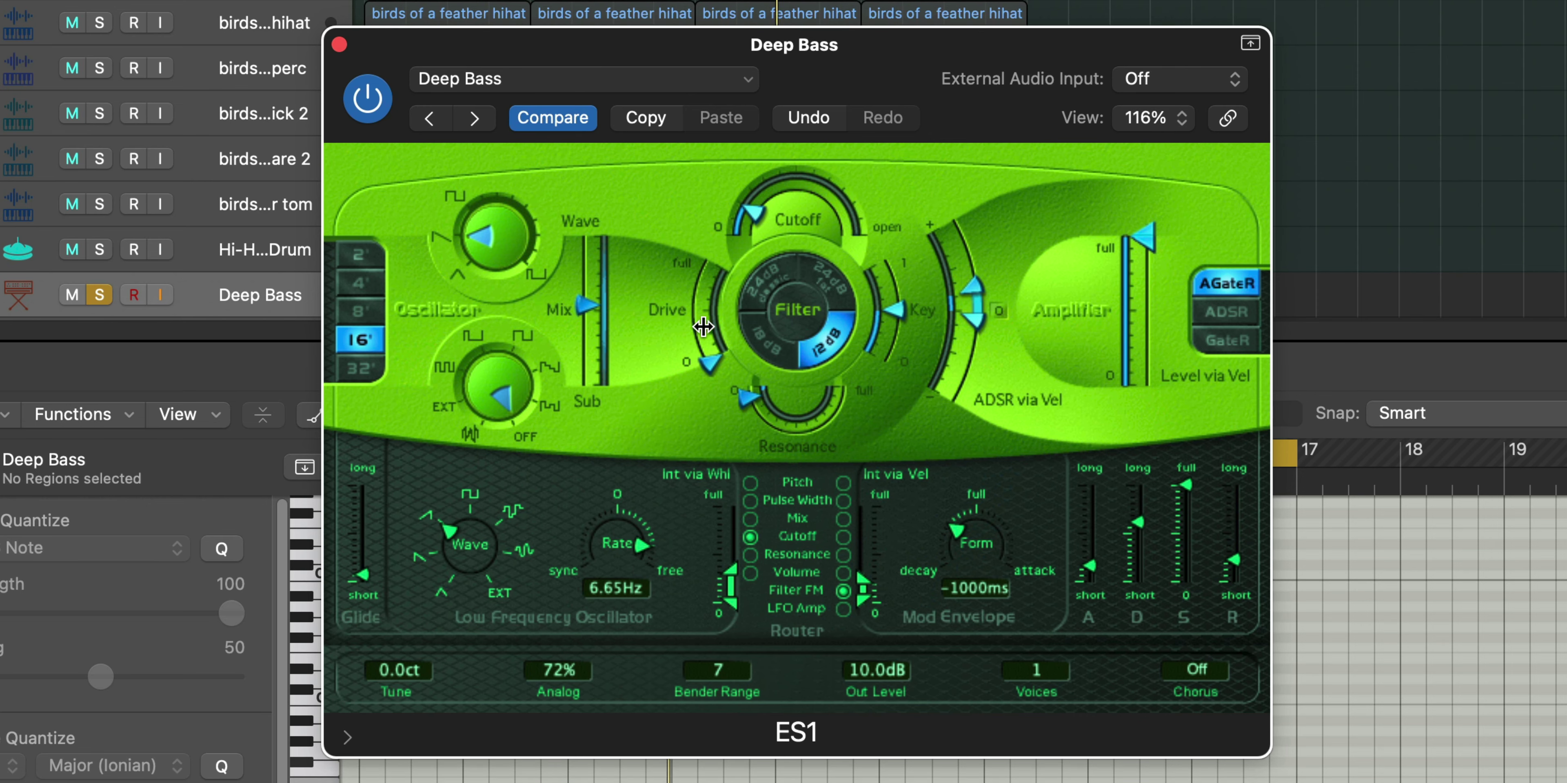
click(339, 44)
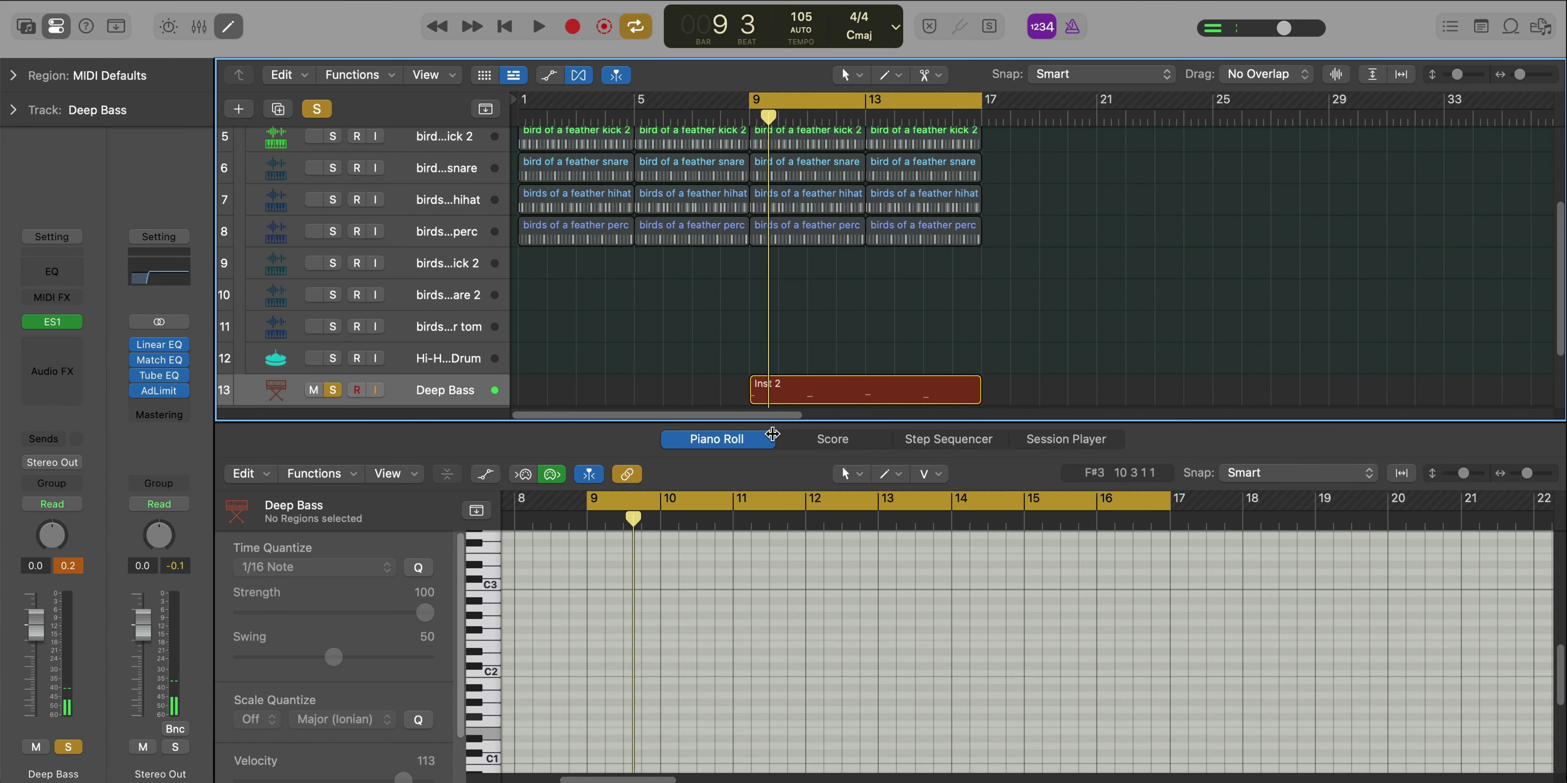
Transpose all notes of the Deep Bass region down one octave and audition them
click(812, 388)
click(709, 595)
key(super+a)
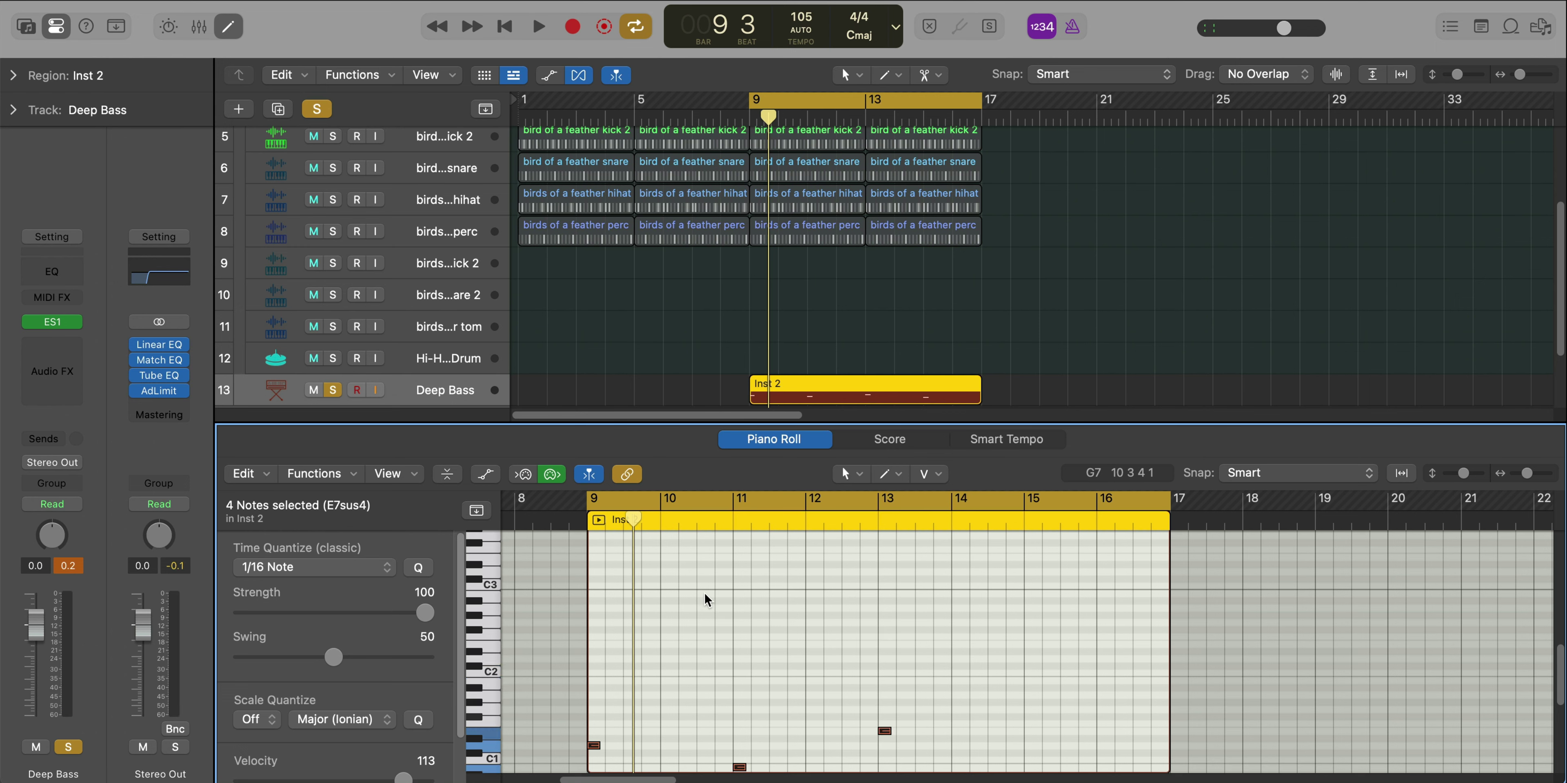
key(space)
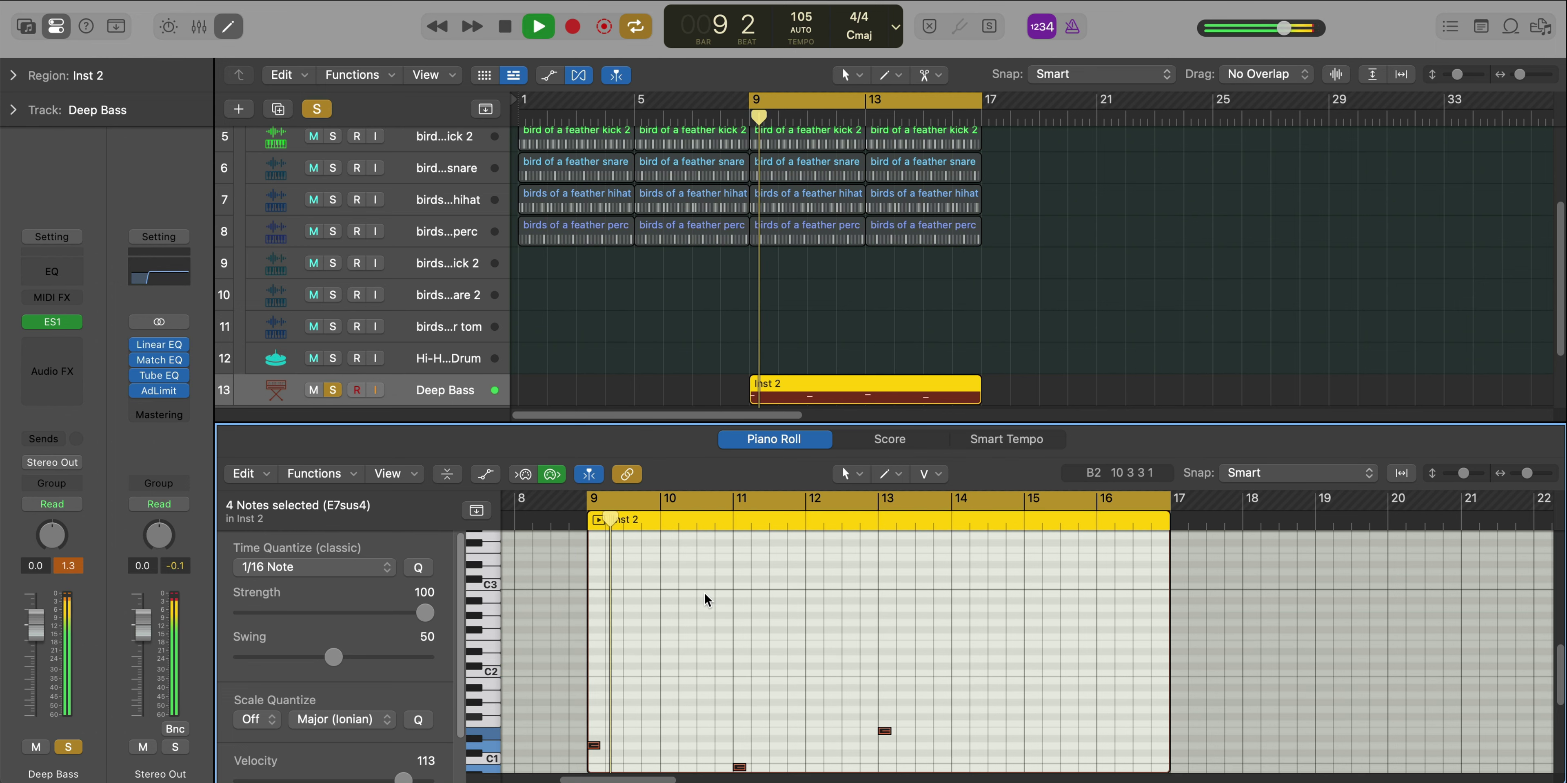
key(space)
Add a Channel EQ to Deep Bass with an 81.0 Hz, 24 dB/Oct high-cut filter, then unsolo the track
click(52, 272)
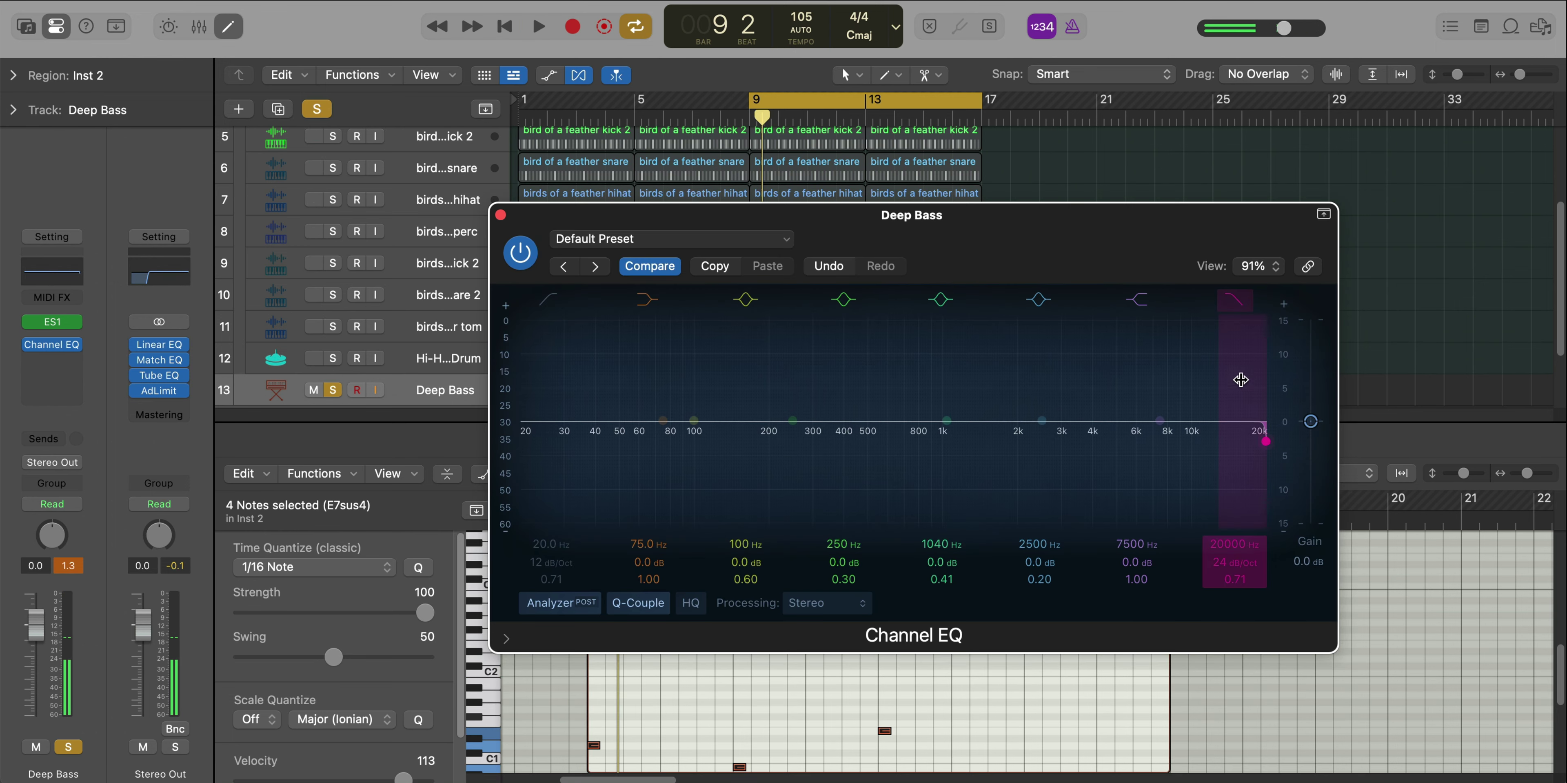
mouse_move(1241, 380)
mouse_down()
mouse_move(1259, 437)
mouse_move(717, 443)
mouse_up()
key(space)
drag(712, 444, 663, 445)
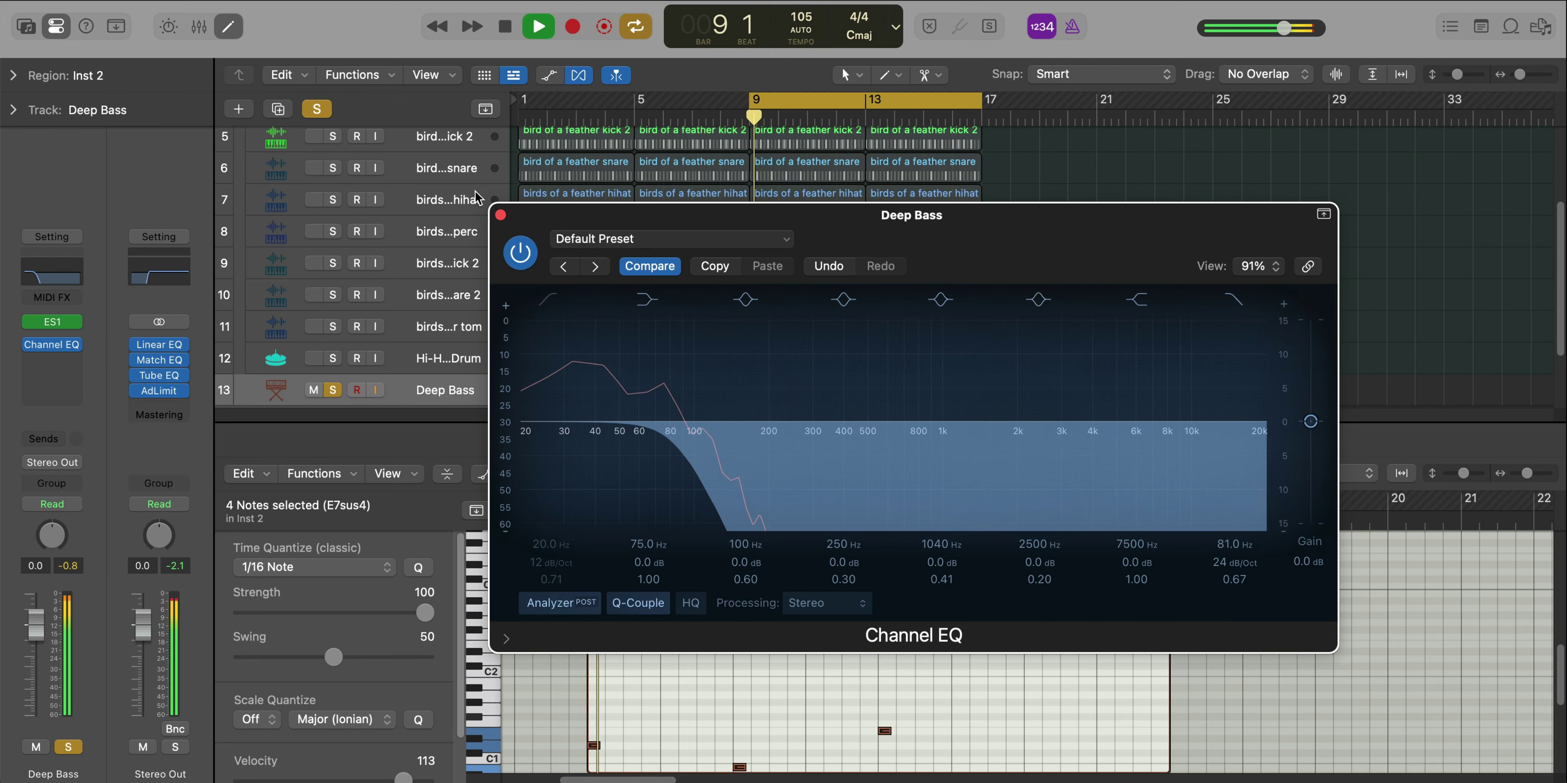
click(500, 214)
click(333, 390)
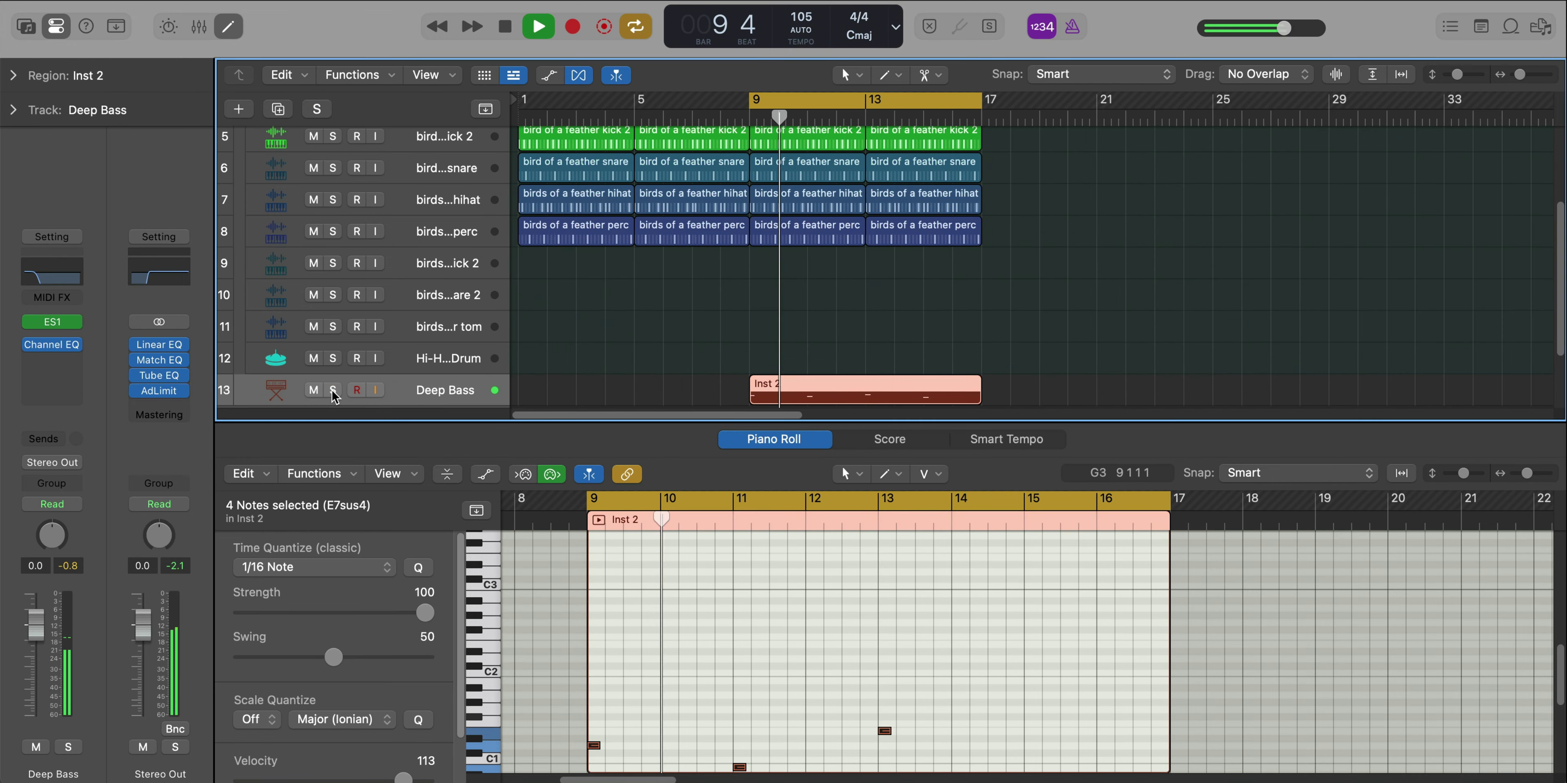
Create another software instrument track and load the Crunchy Vintage patch from the library's Bass category
key(e)
key(ctrl+alt+Up)
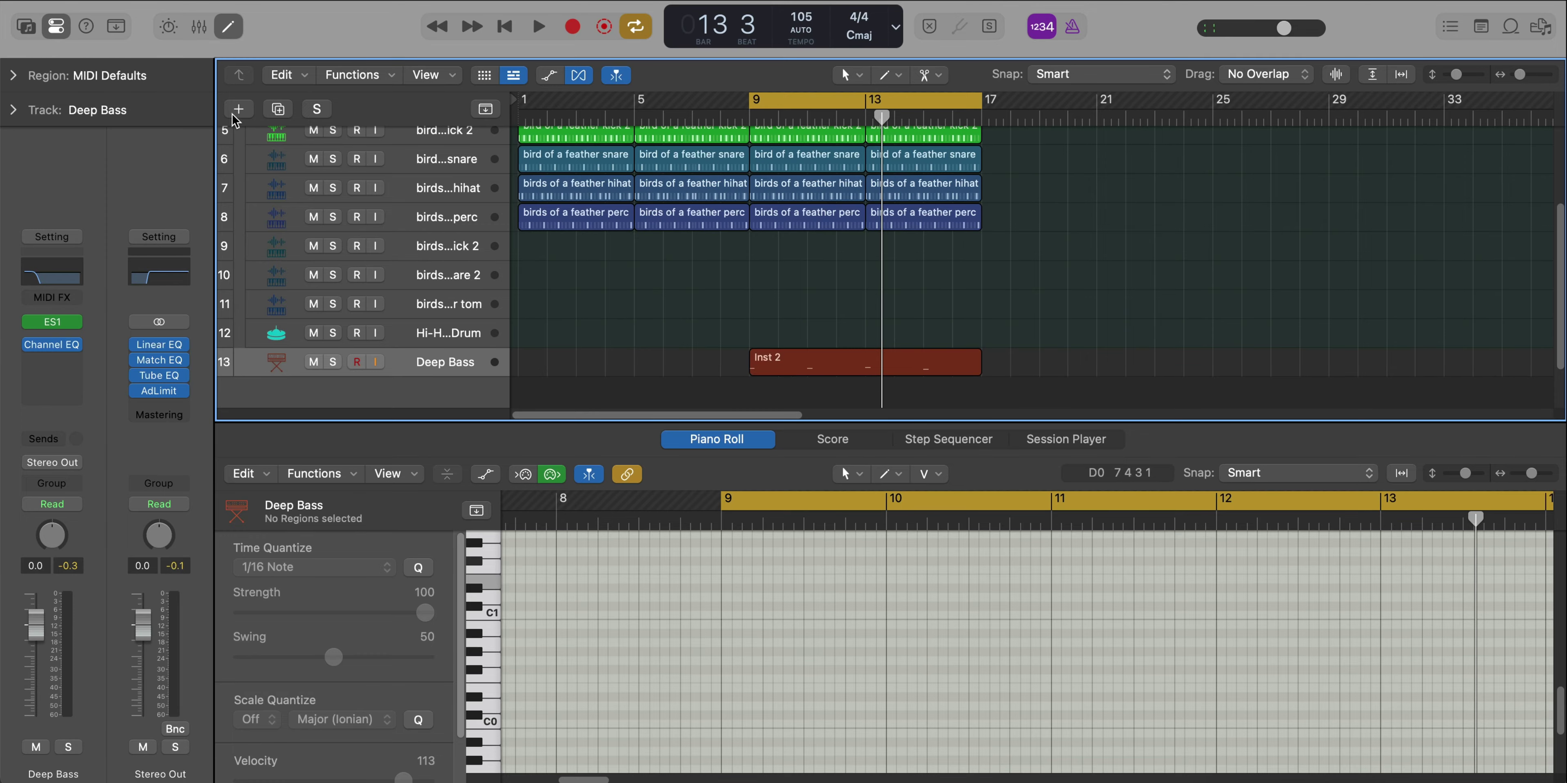
click(234, 110)
key(Return)
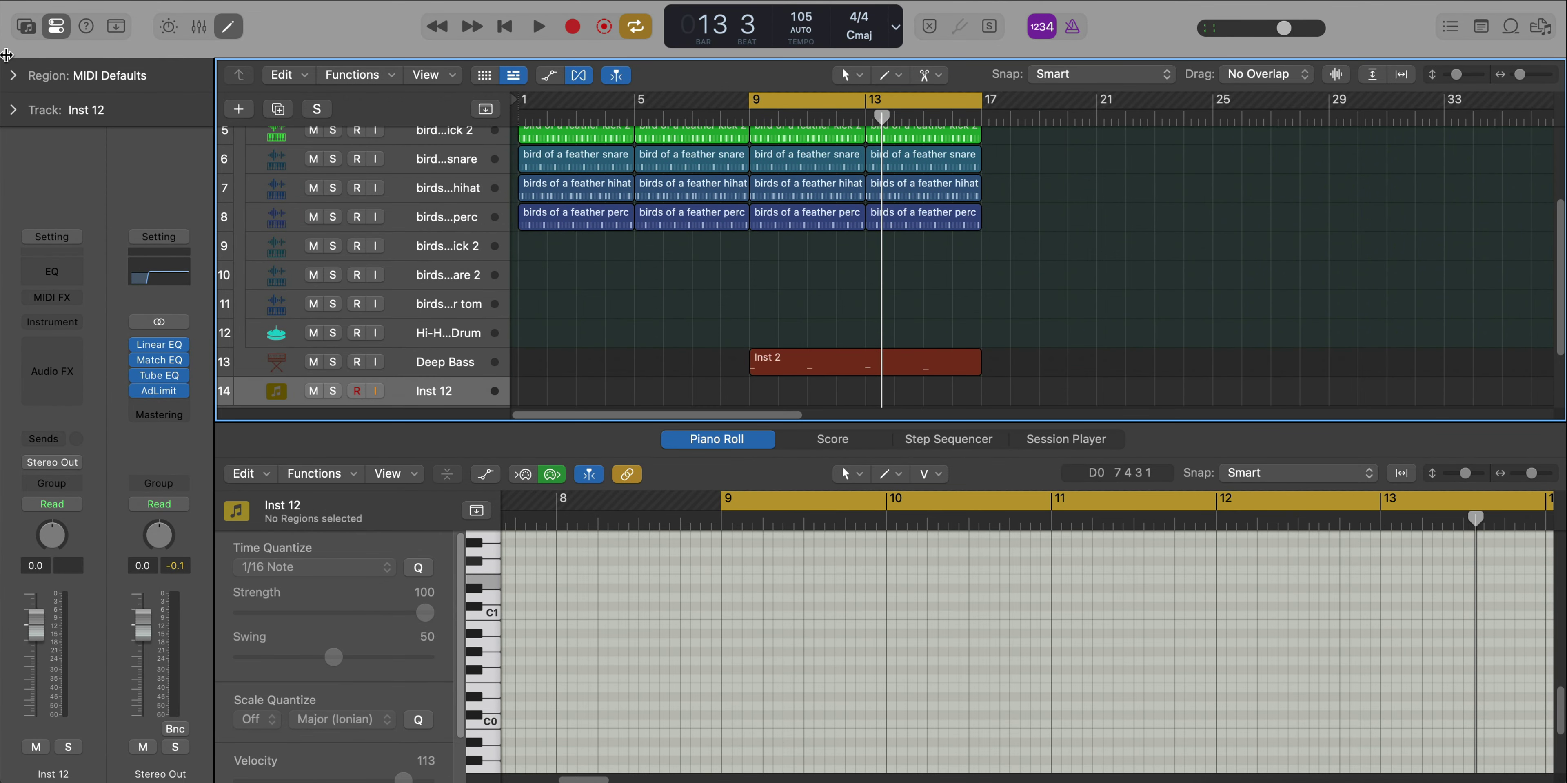
click(23, 27)
key(e)
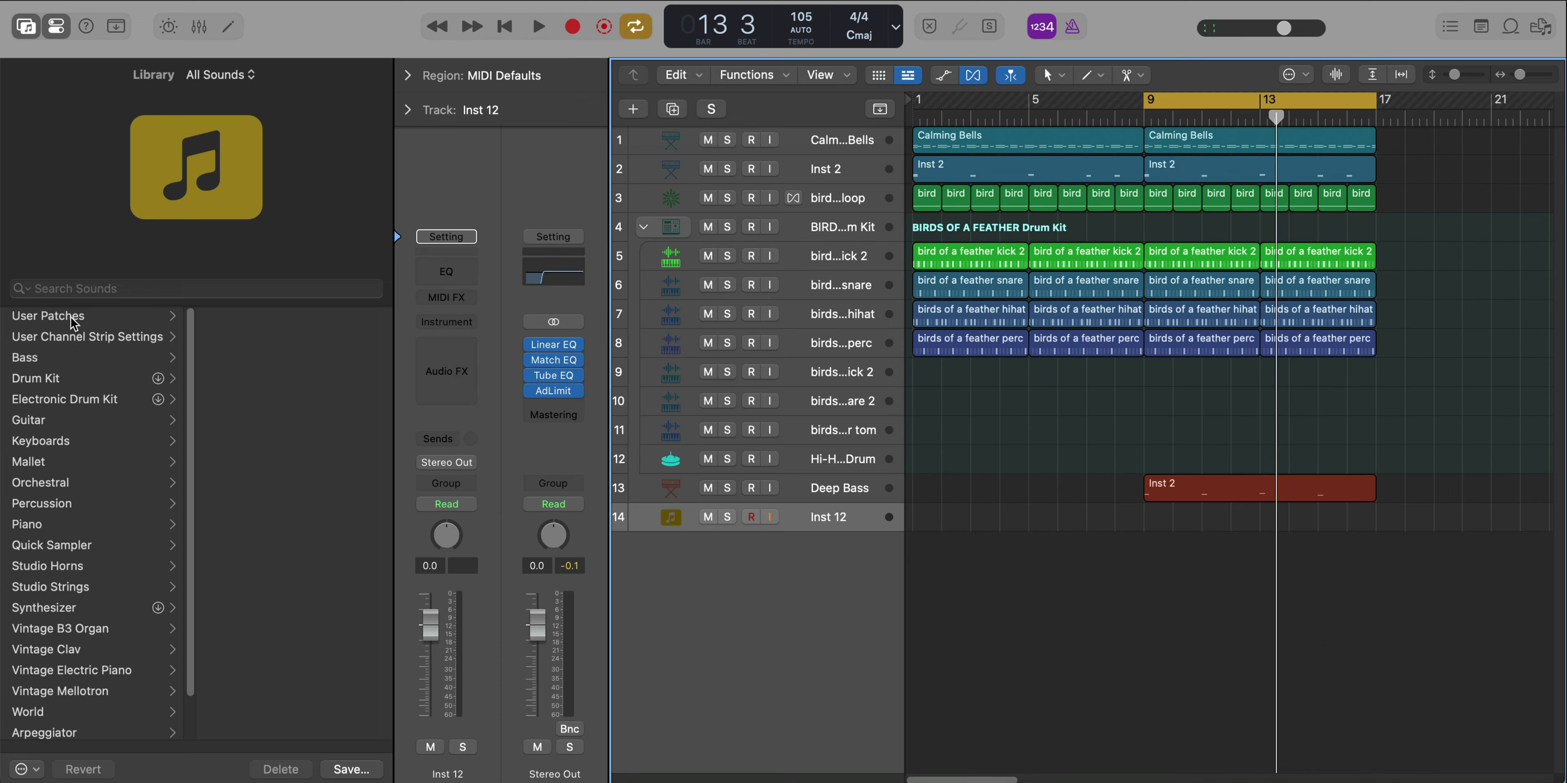
click(54, 360)
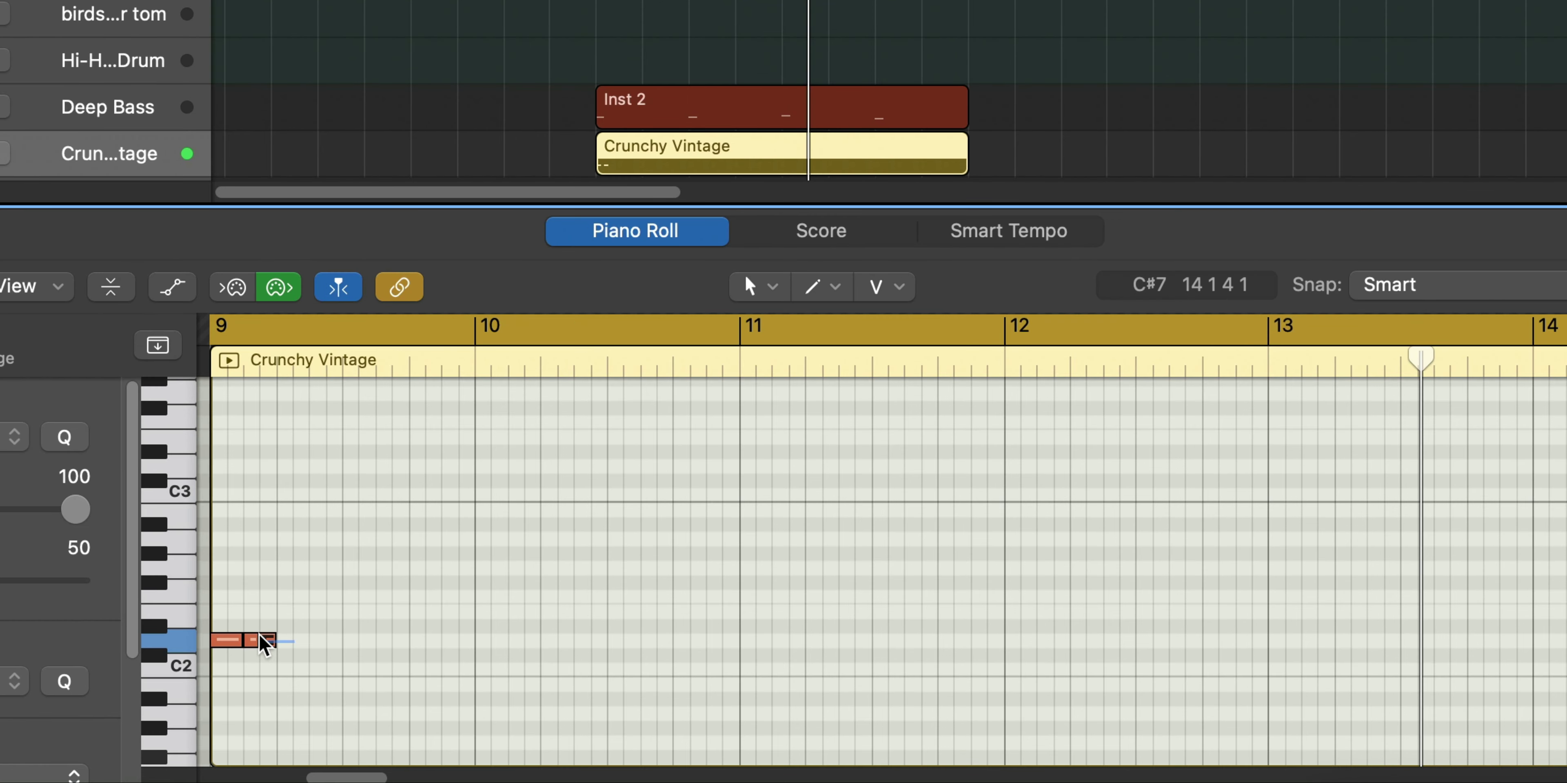
Fill bars 9 and 10 of the Crunchy Vintage region with repeated sixteenth D2 notes after the first longer note, then play it
click(292, 640)
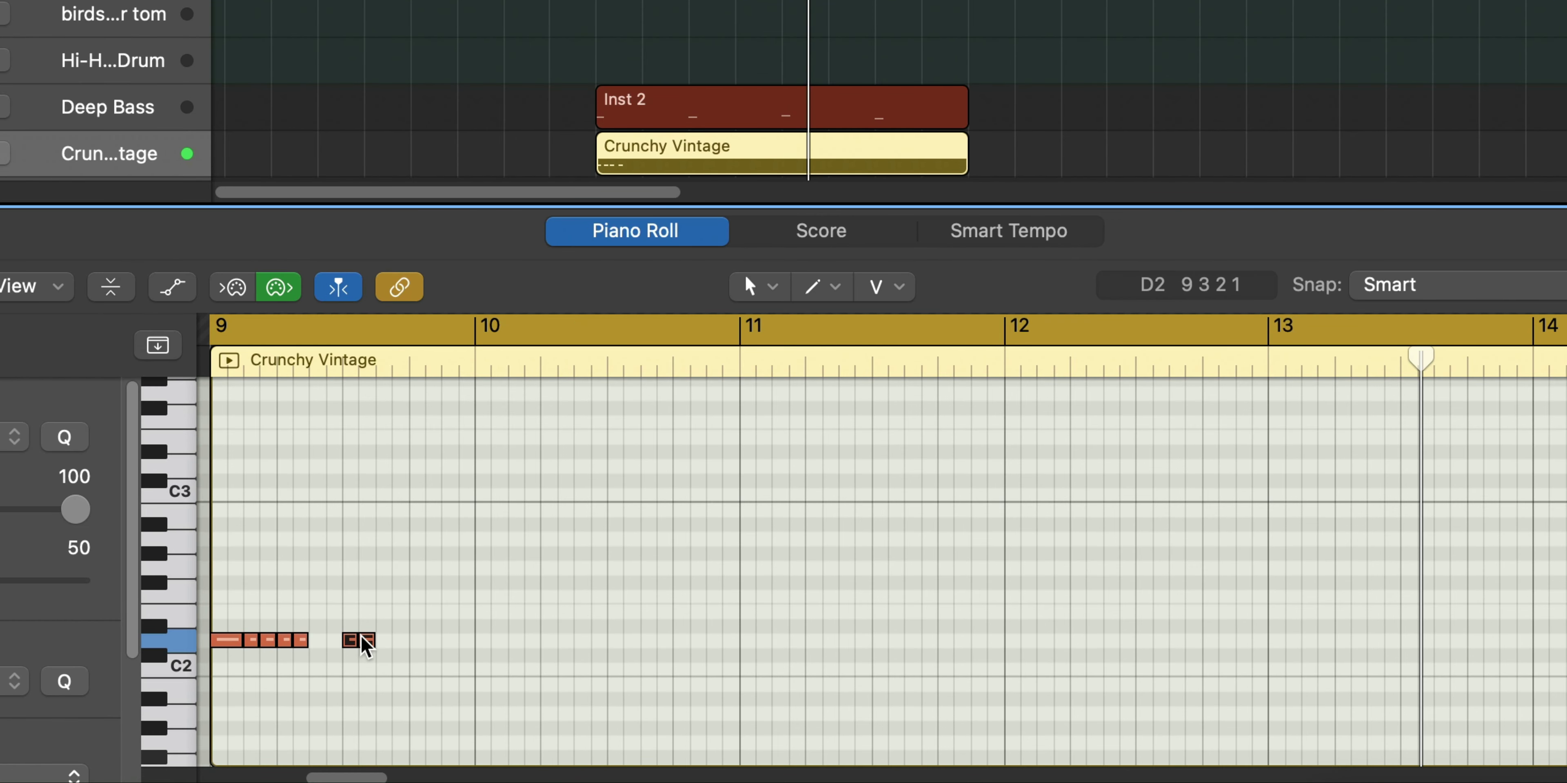
drag(364, 643, 280, 635)
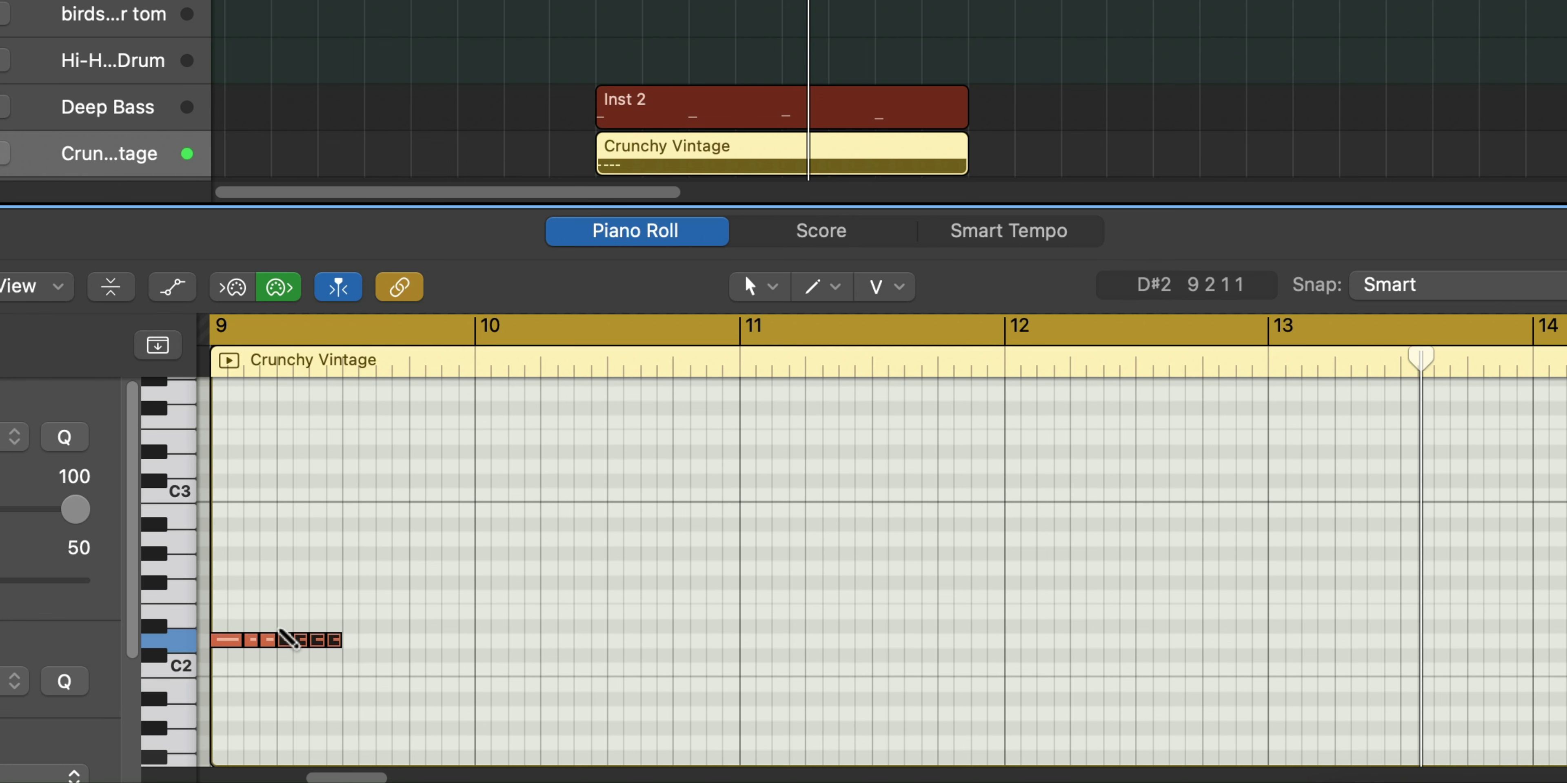
key(super+r)
key(super+r)
key(super+r)
key(super+r)
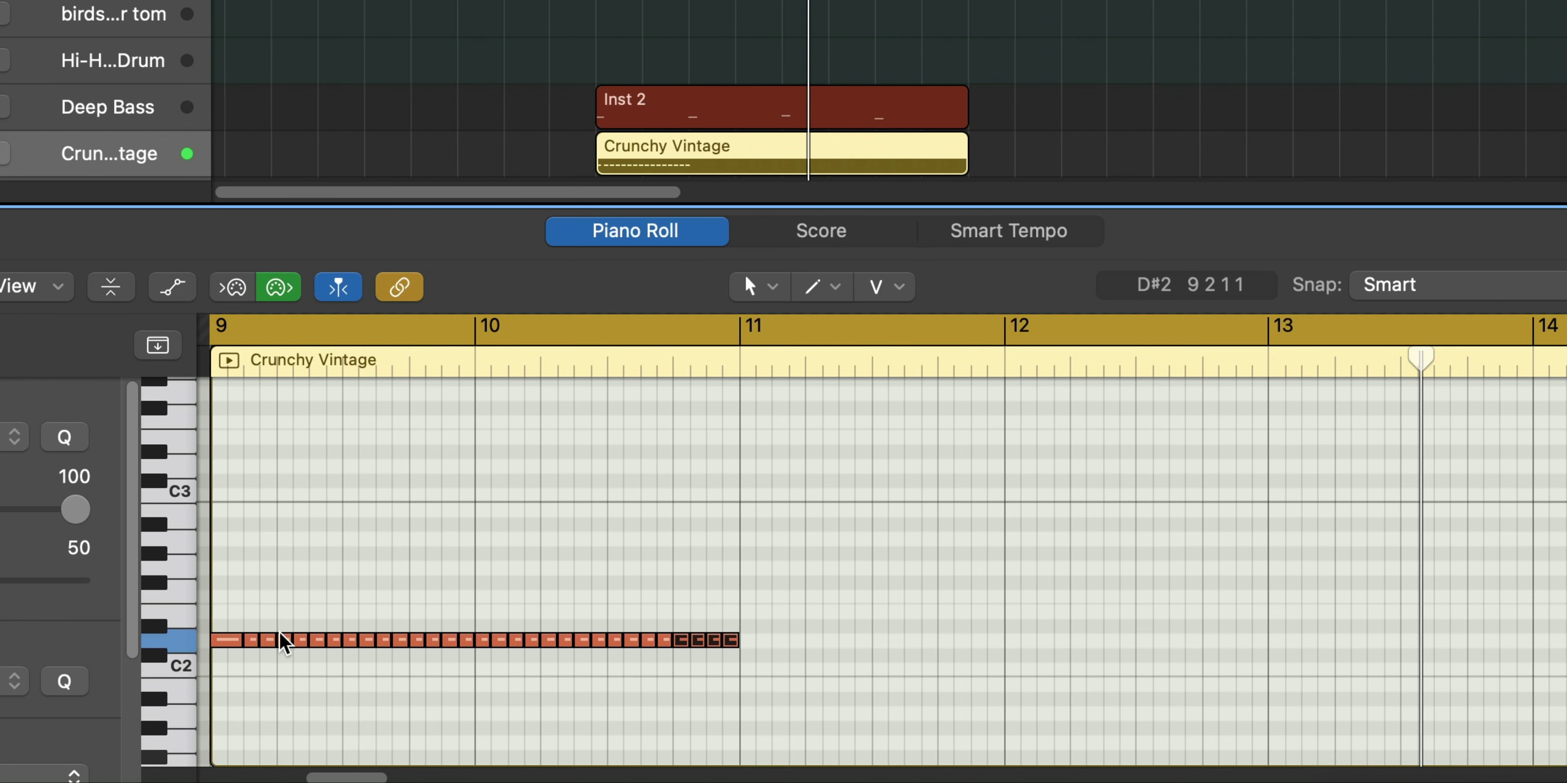
key(space)
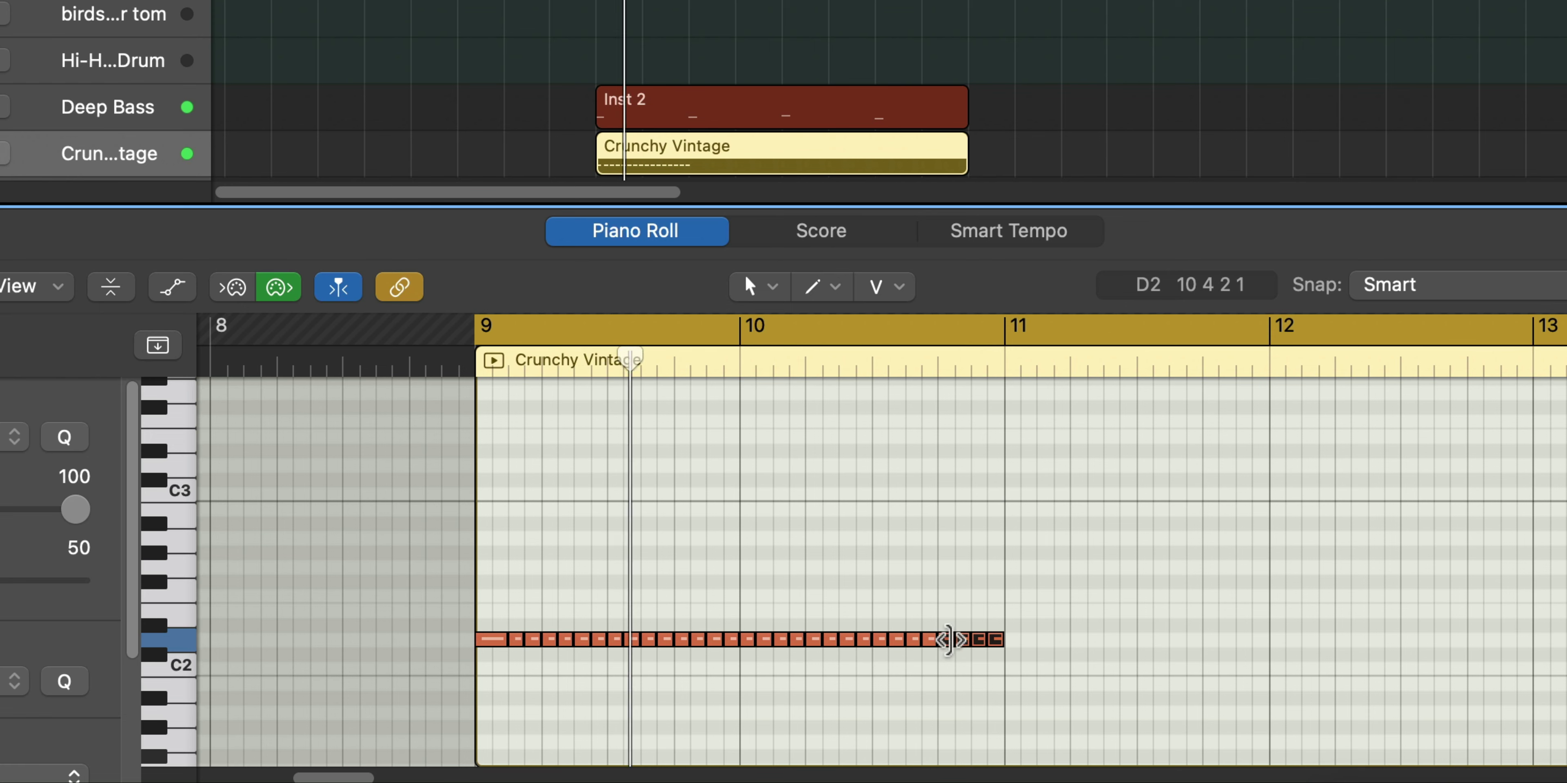
Remove the last sixteenth note of bar 10 in the Crunchy Vintage region and lower the three notes before it to C#2
ctrl+alt+click(1074, 654)
scroll(1073, 655, right, 5)
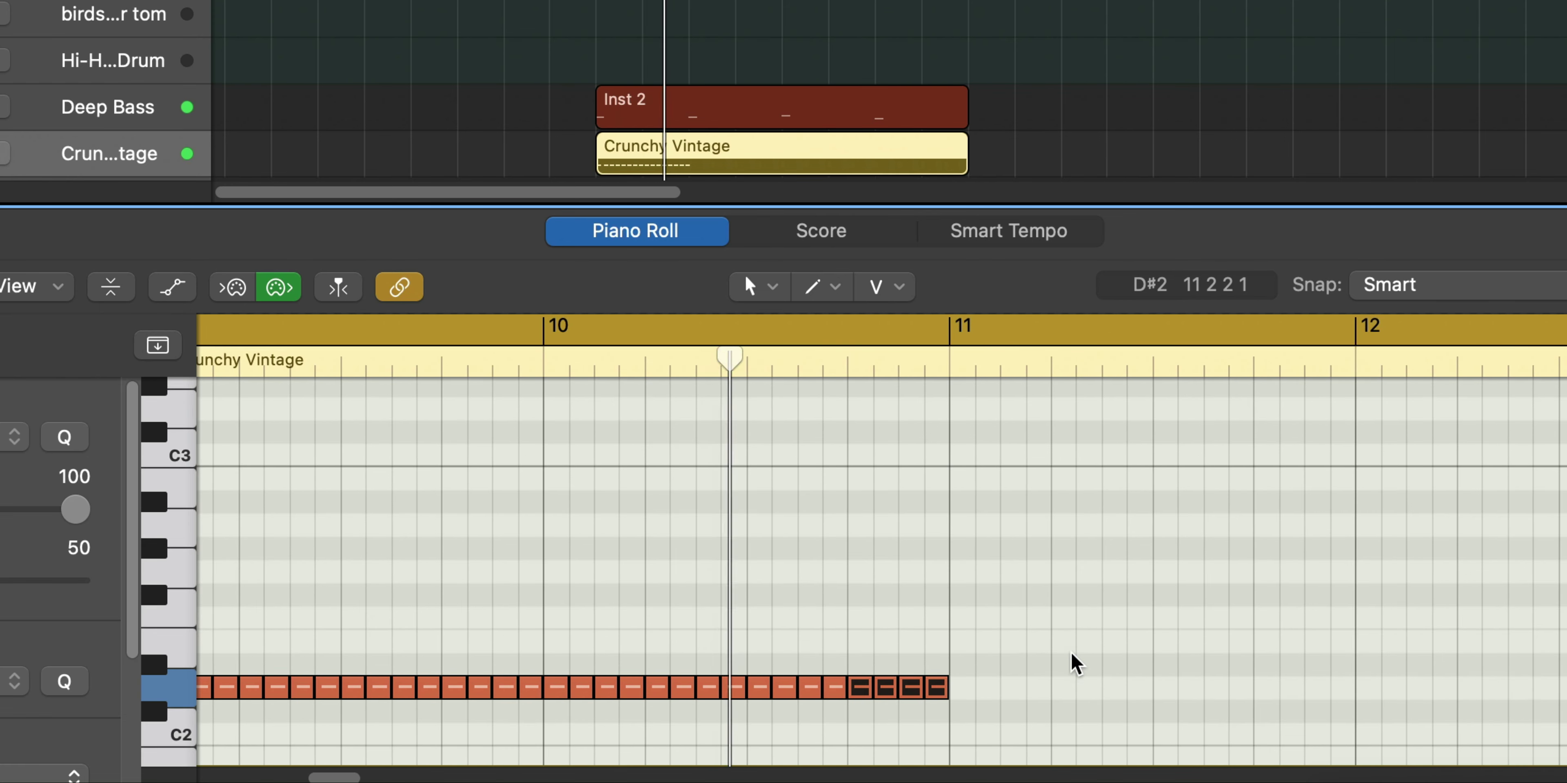
scroll(1071, 657, down, 1)
click(885, 674)
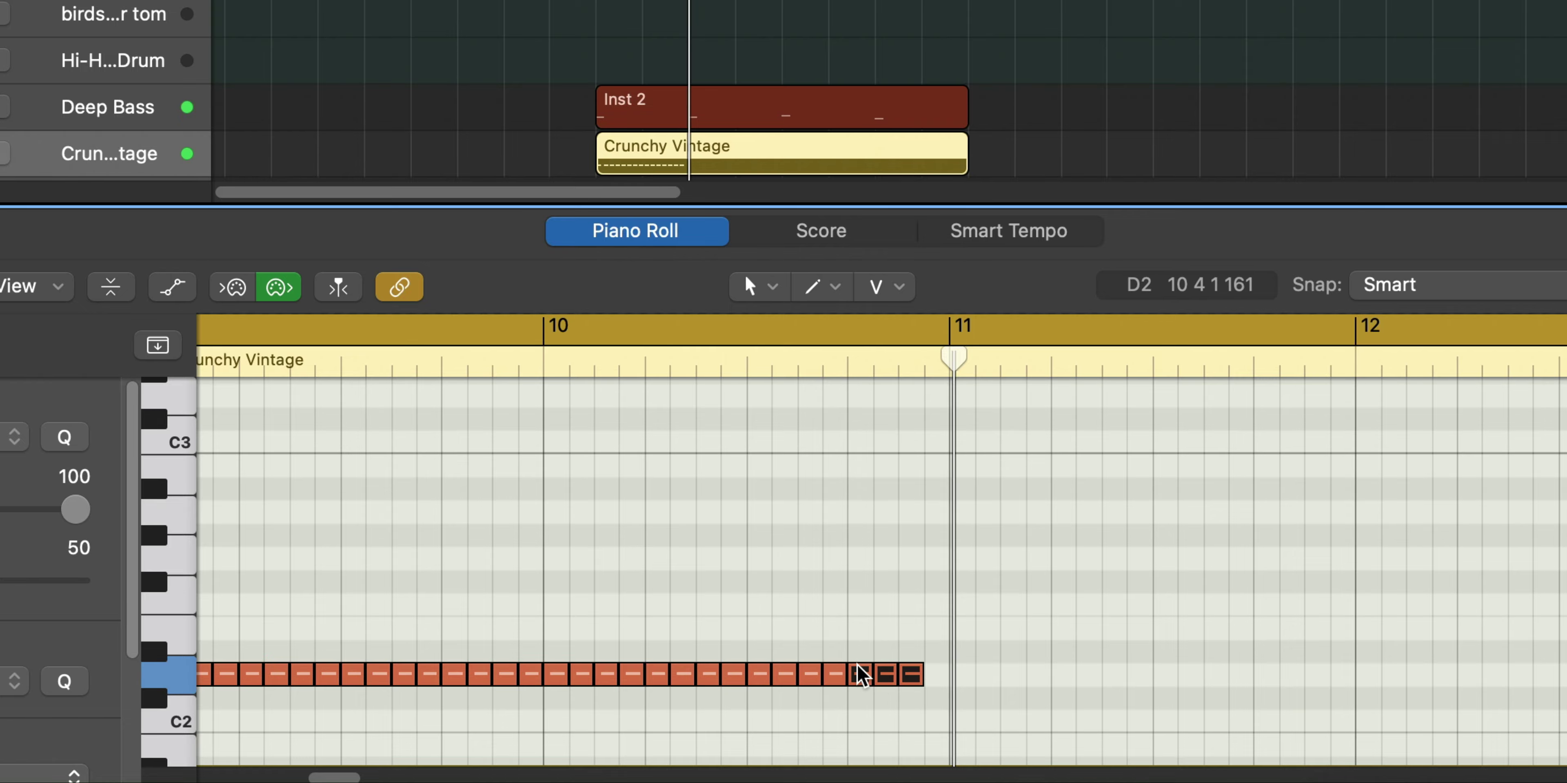
key(alt+Down)
ctrl+alt+click(1059, 664)
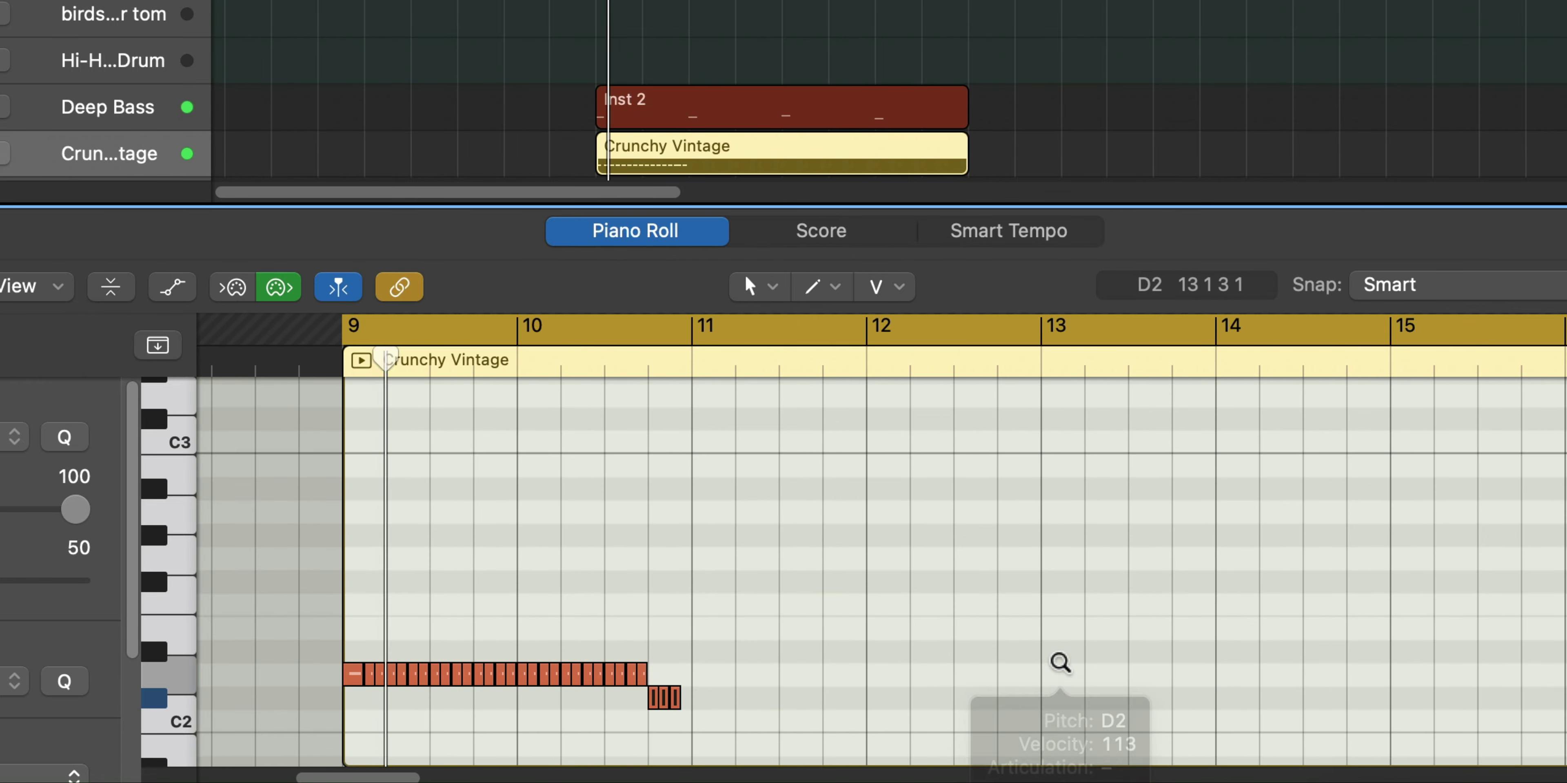
Stop playback and add a sixteenth B1 note at the end of bar 10 in the Crunchy Vintage region
ctrl+alt+click(1056, 665)
ctrl+alt+click(951, 633)
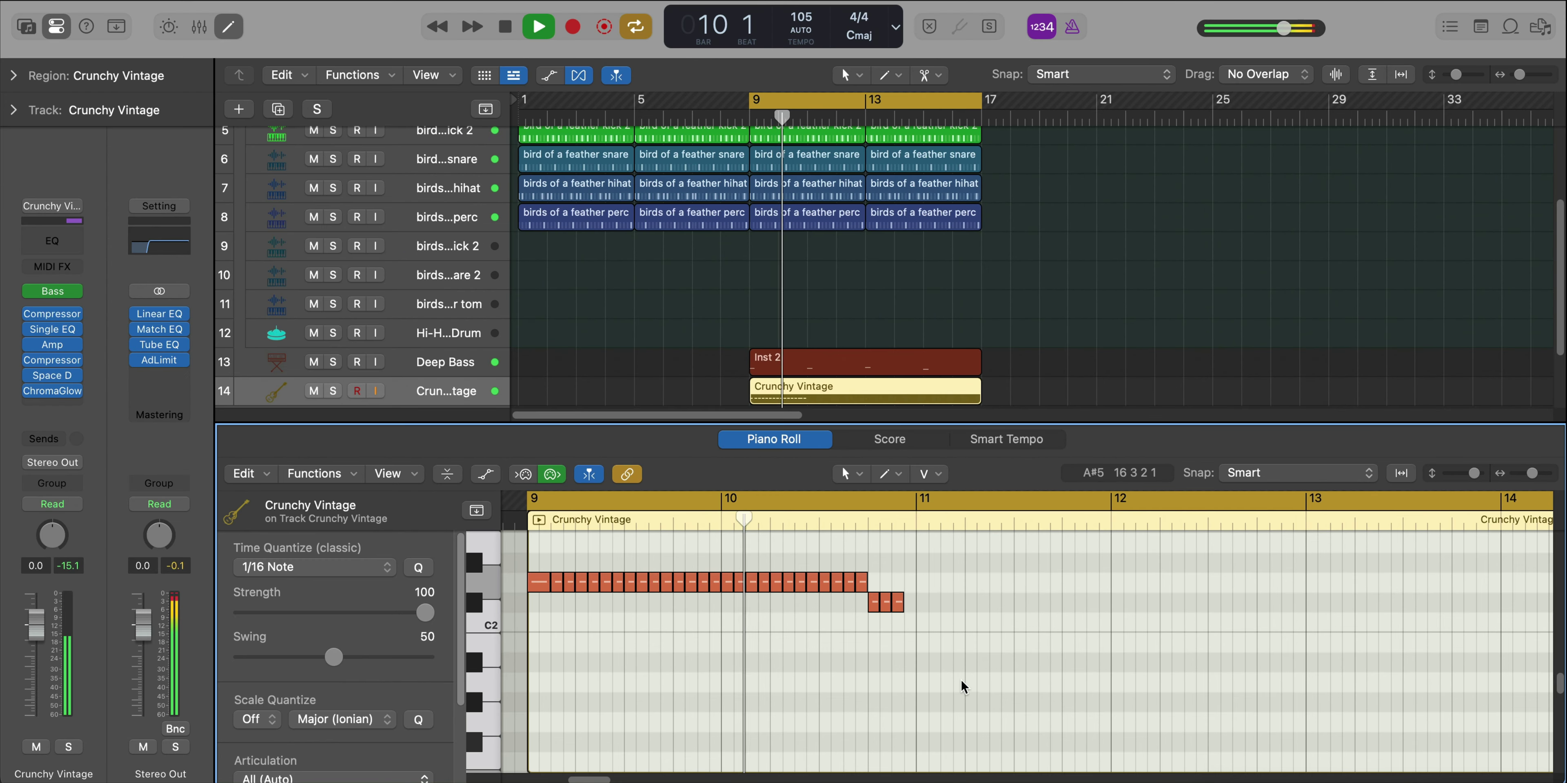
key(space)
super+click(910, 641)
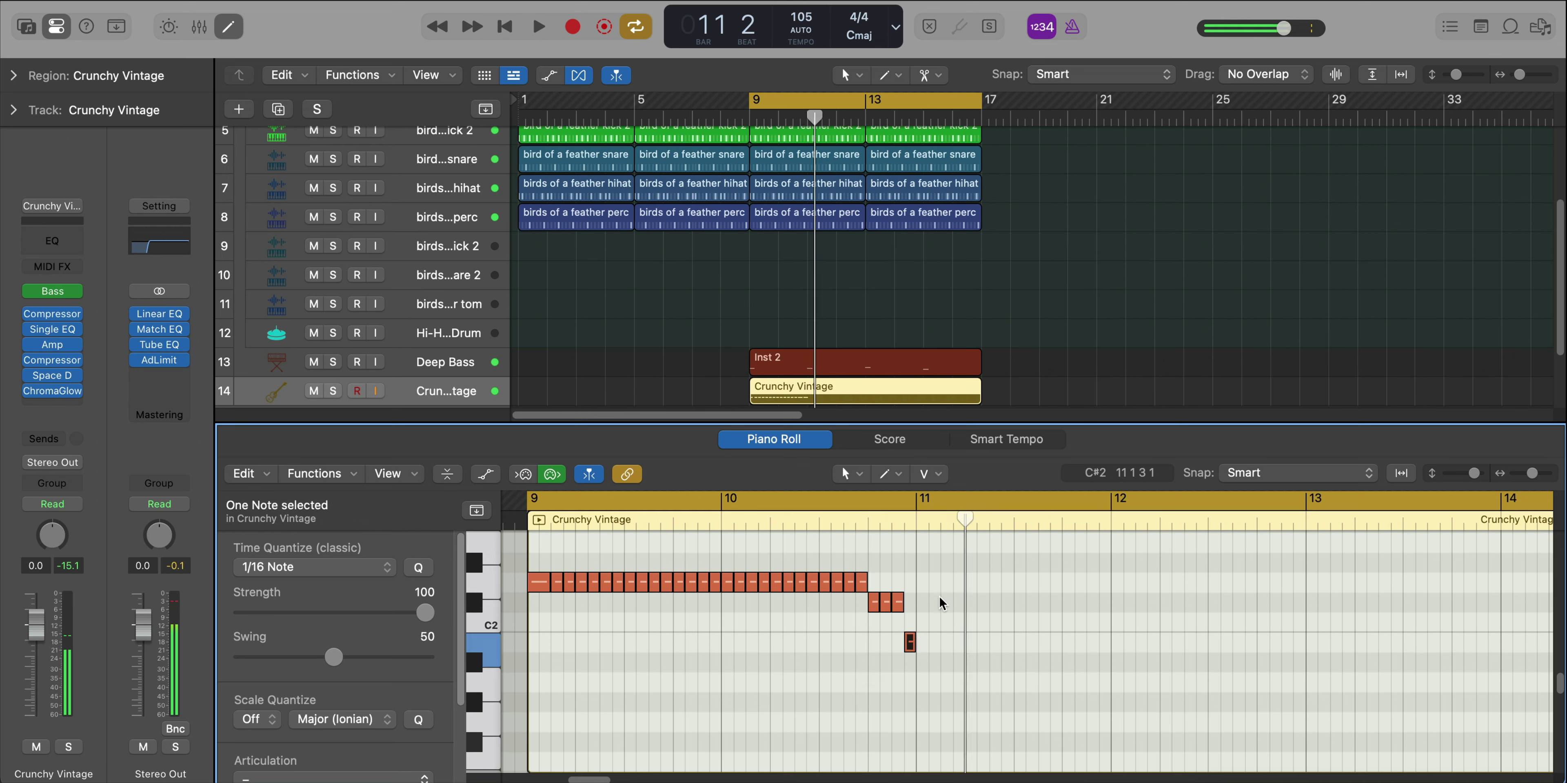
Copy the opening Crunchy Vintage phrase down to B1 across bars 11 and 12, then play it
drag(940, 602, 931, 652)
key(space)
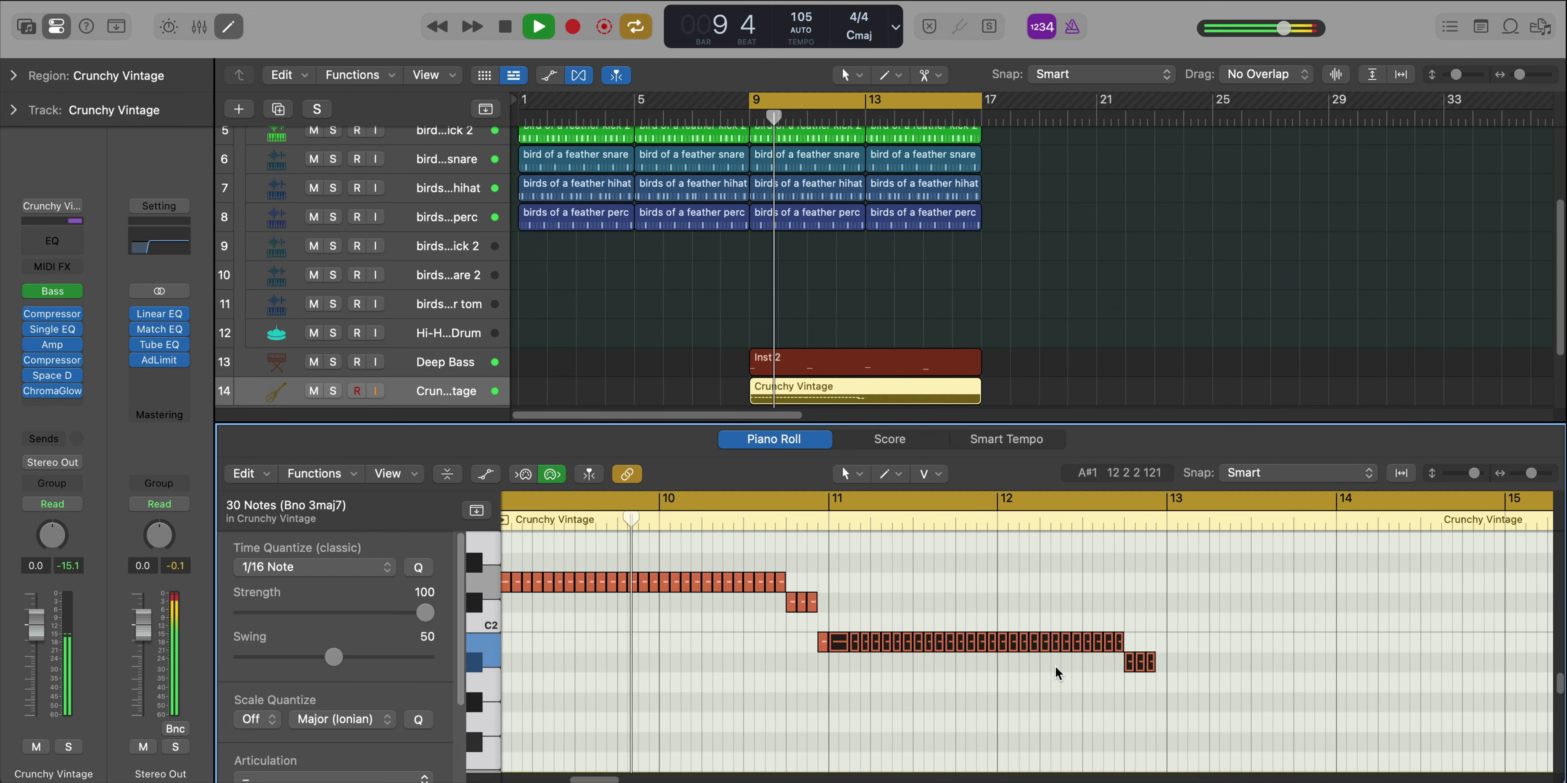
key(super+Left)
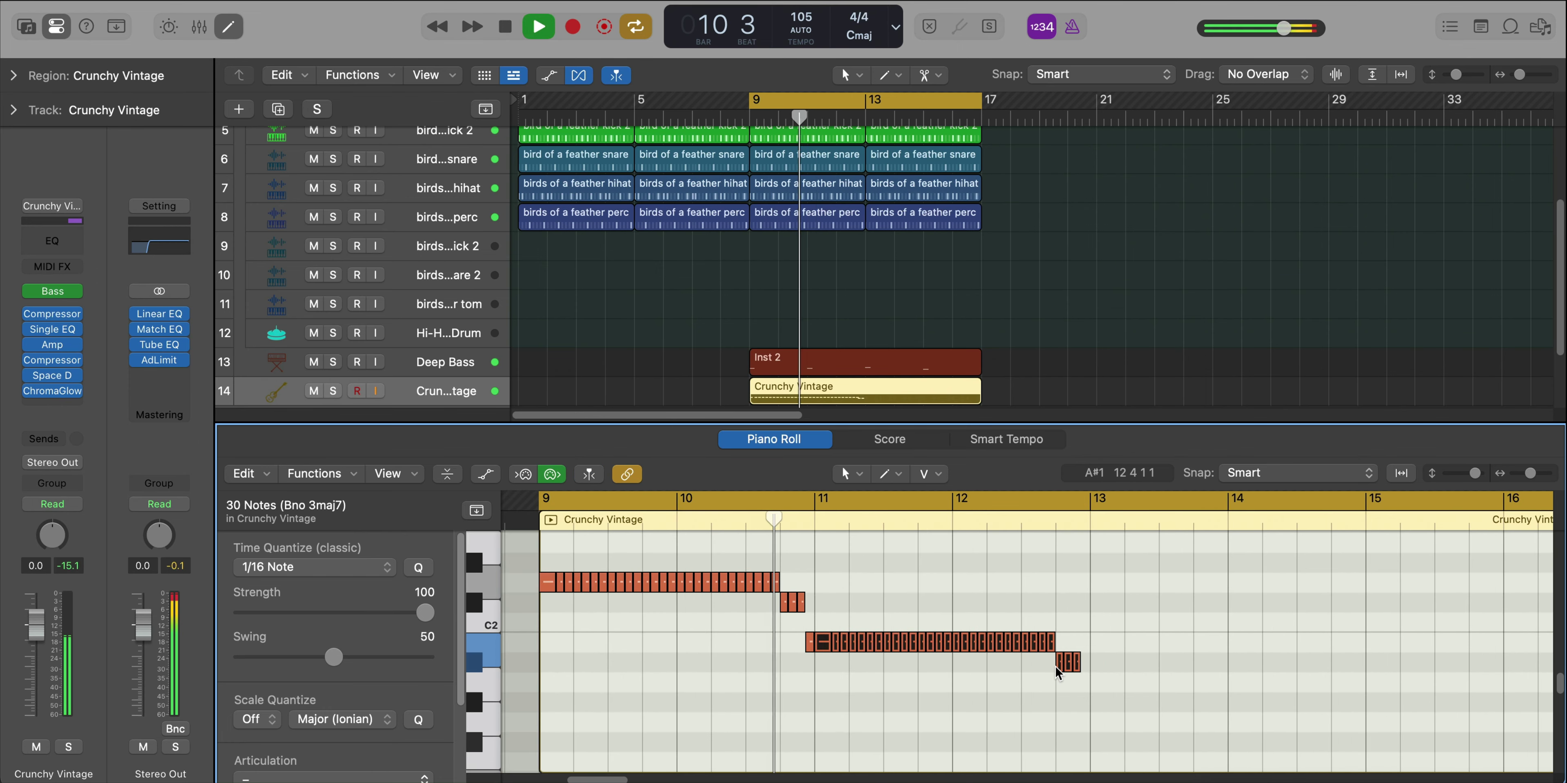
Raise the A#1 notes at the end of bar 12 to B1 and remove the final one
click(1083, 667)
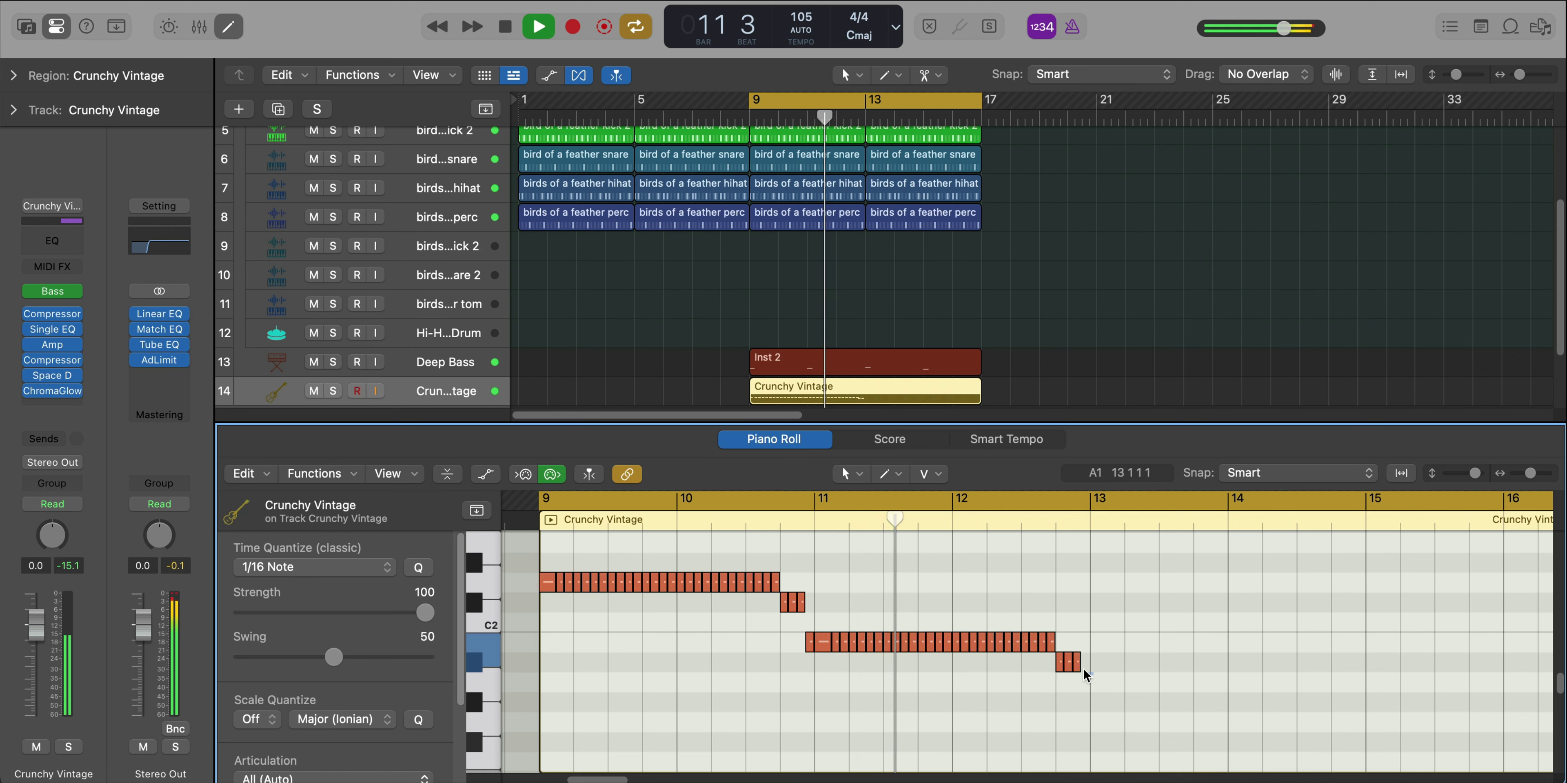
click(1072, 665)
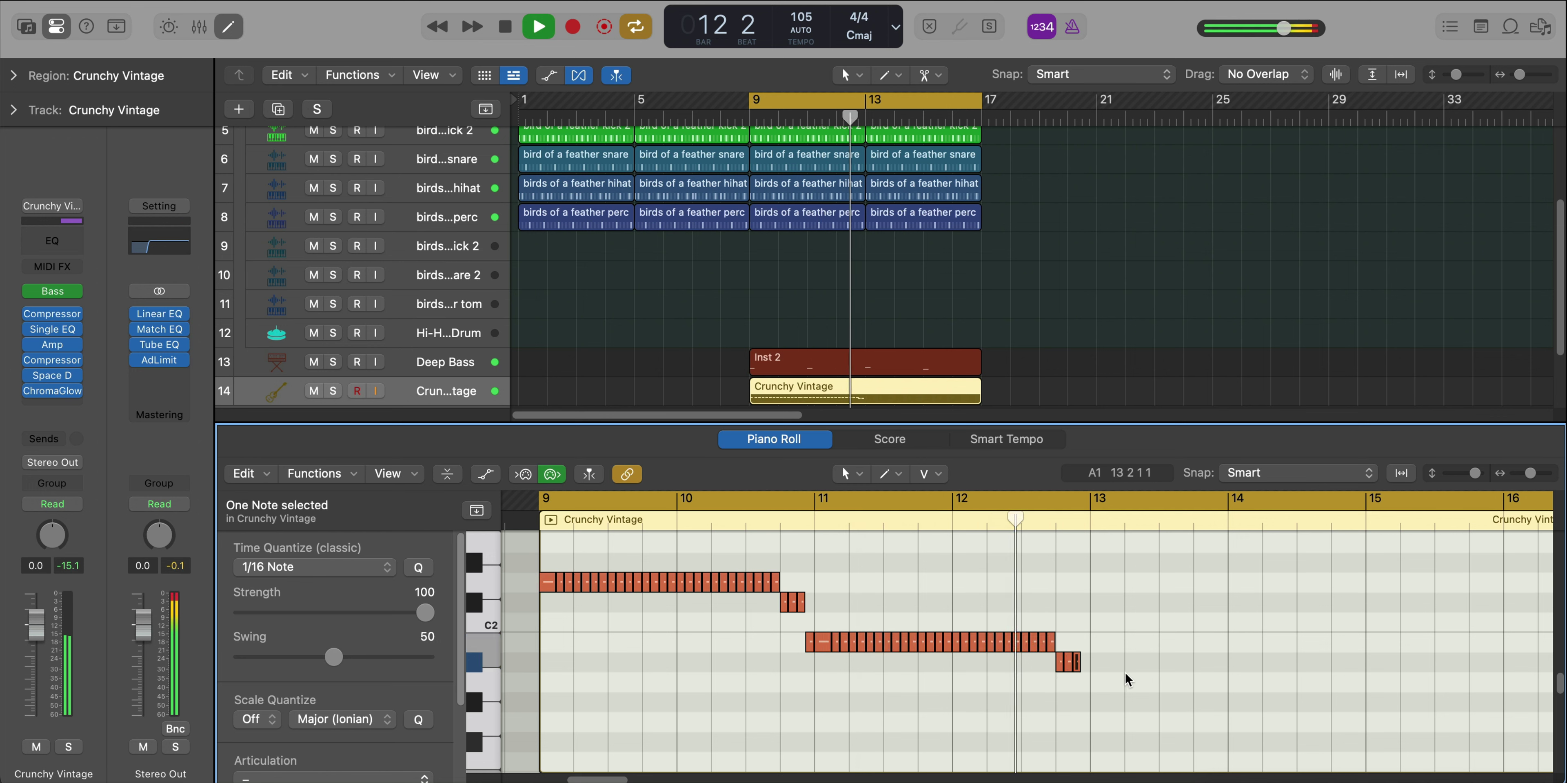
key(space)
drag(1109, 662, 1048, 669)
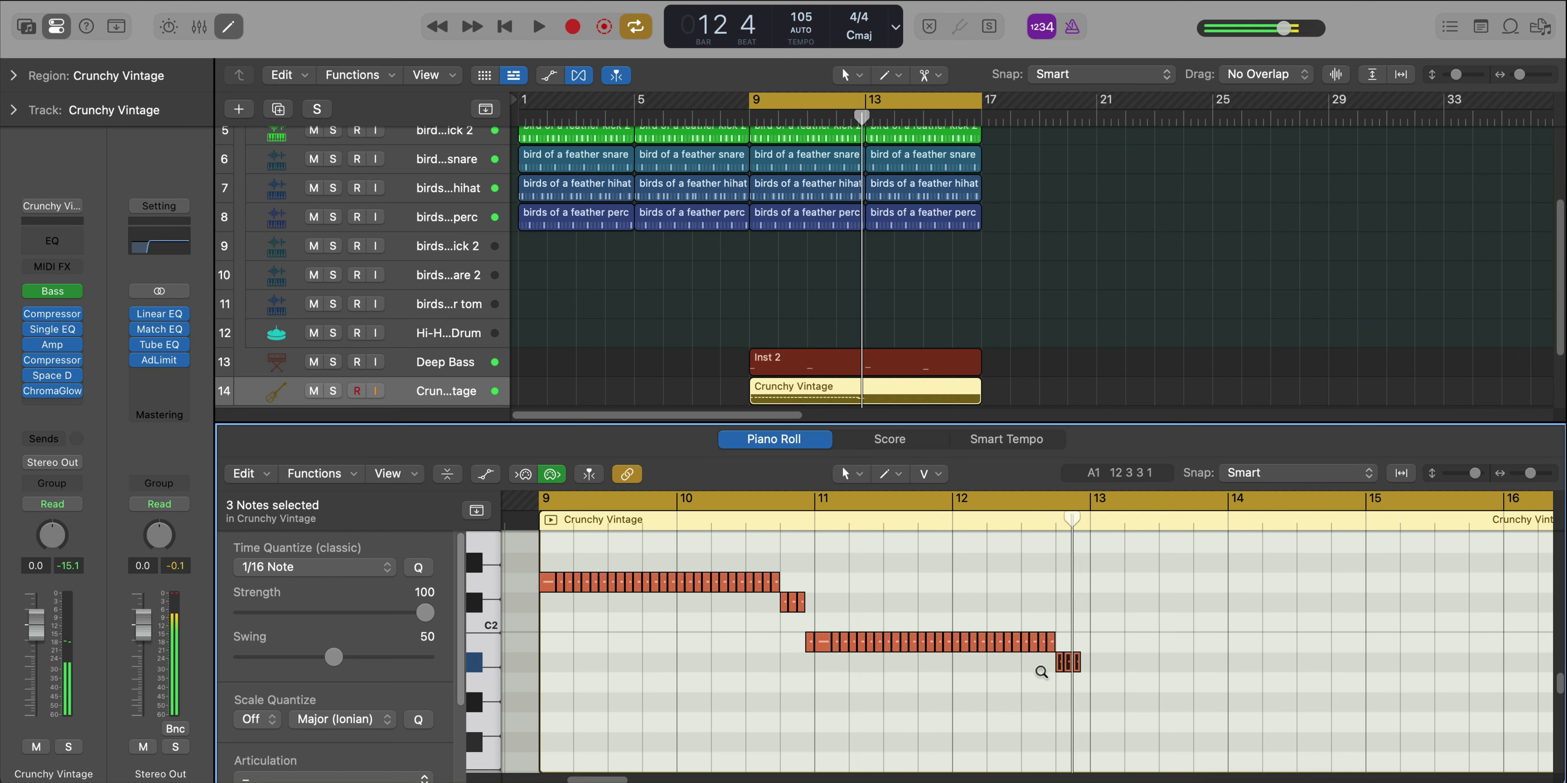
click(1083, 645)
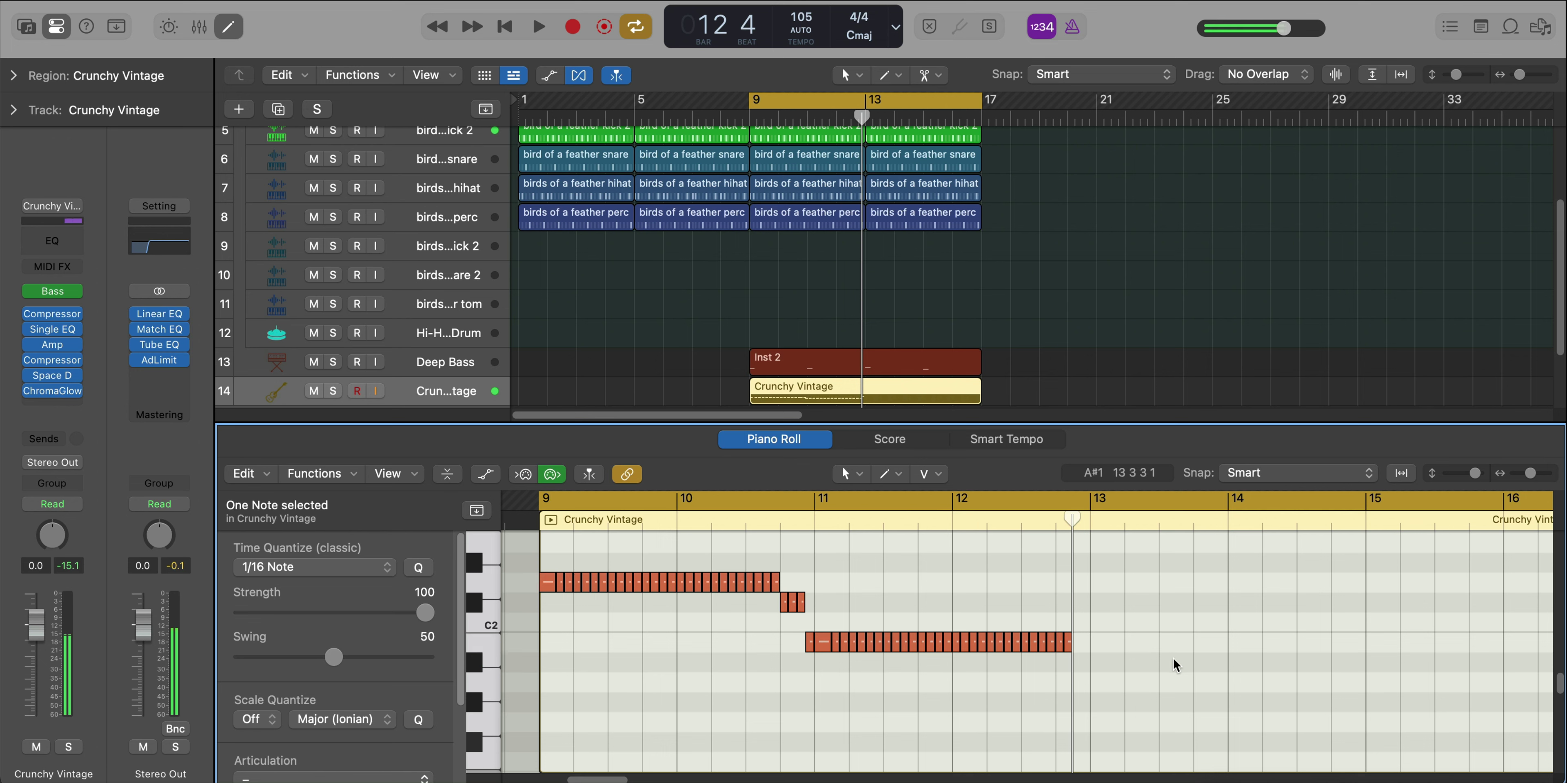
Add two sixteenth E2 notes at the end of bar 12 and copy the preceding B1 run to E2 across bars 13 and 14
scroll(1145, 644, down, 4)
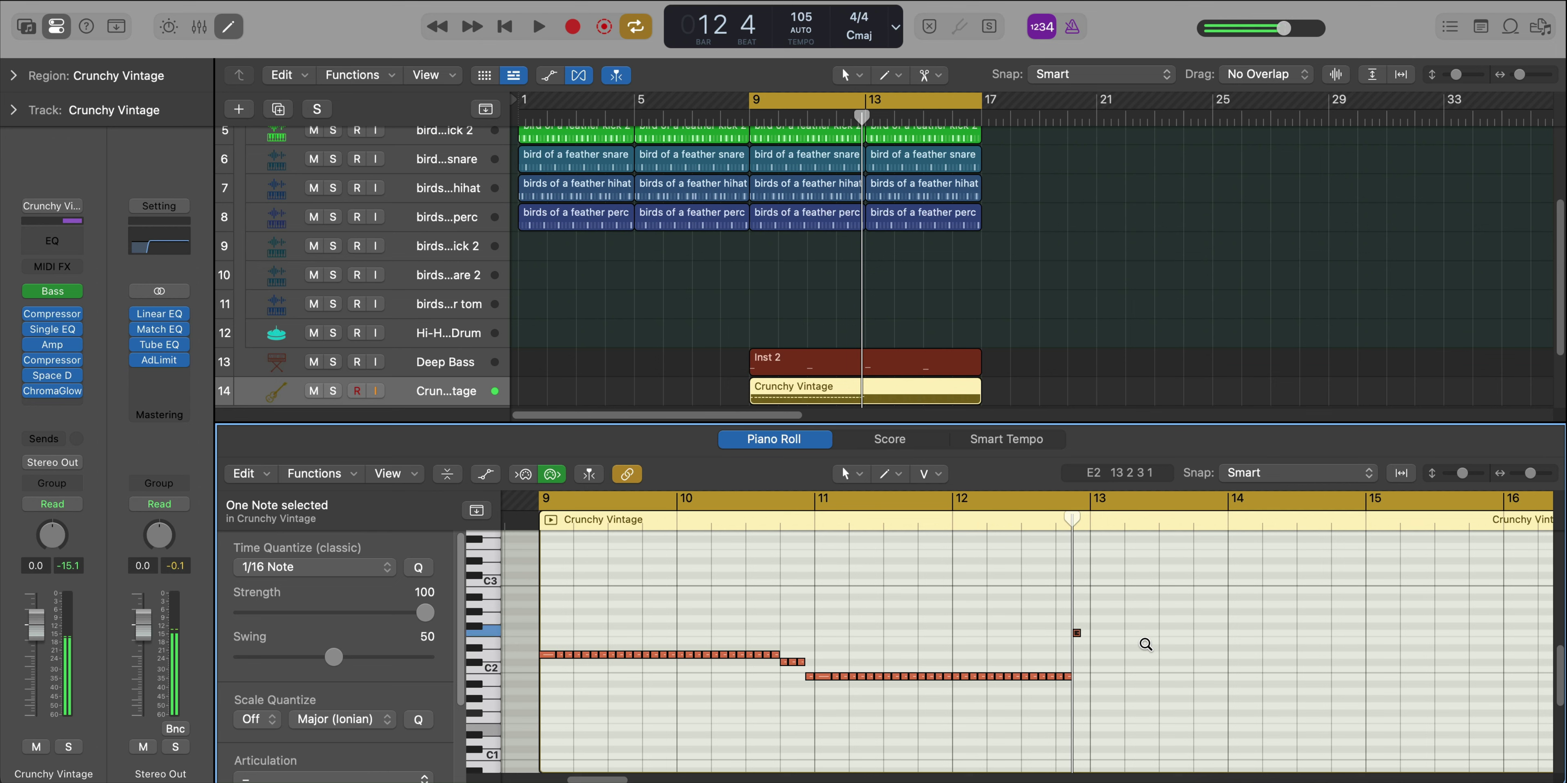
scroll(1143, 642, left, 2)
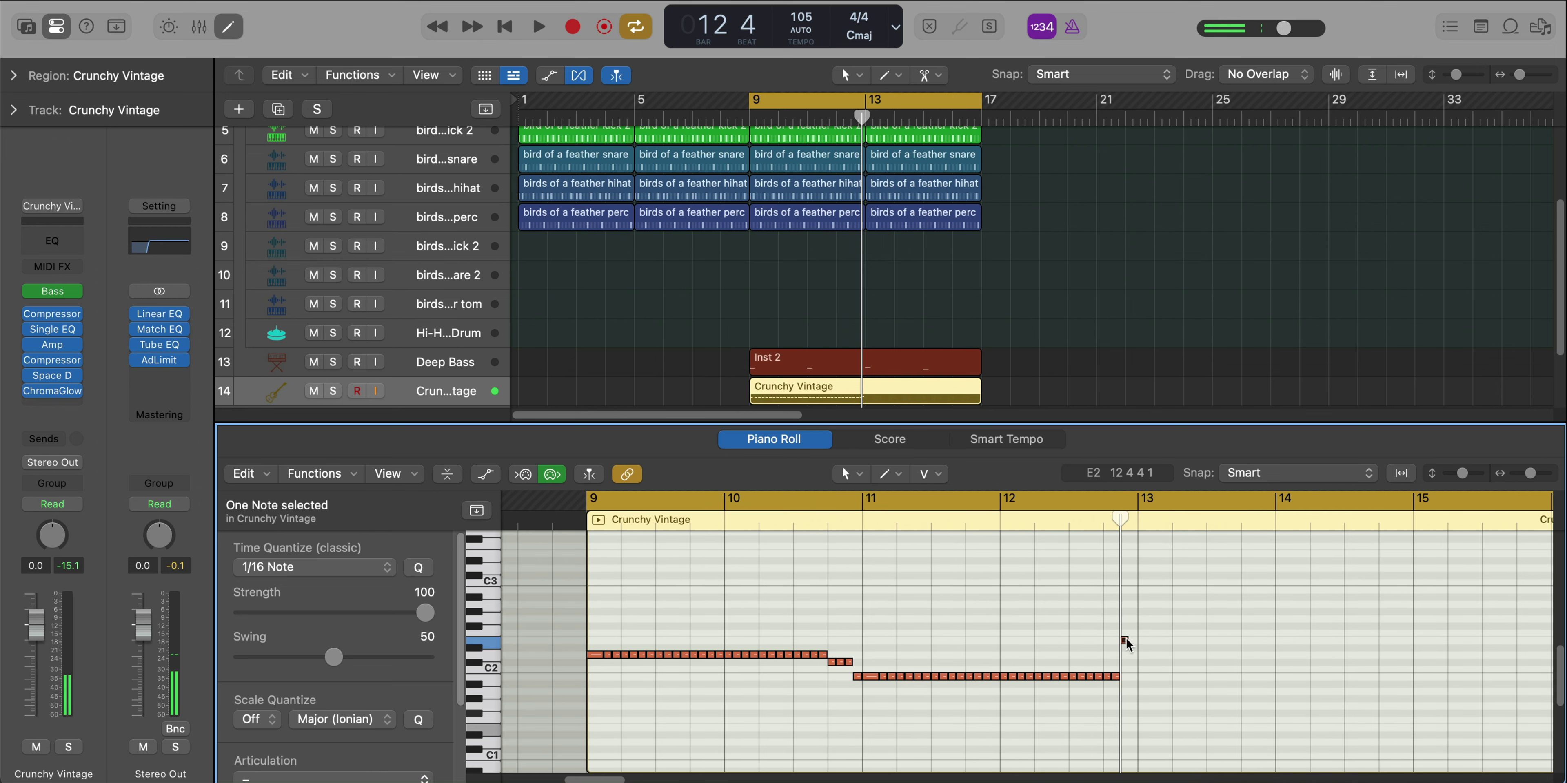
drag(1126, 641, 1136, 643)
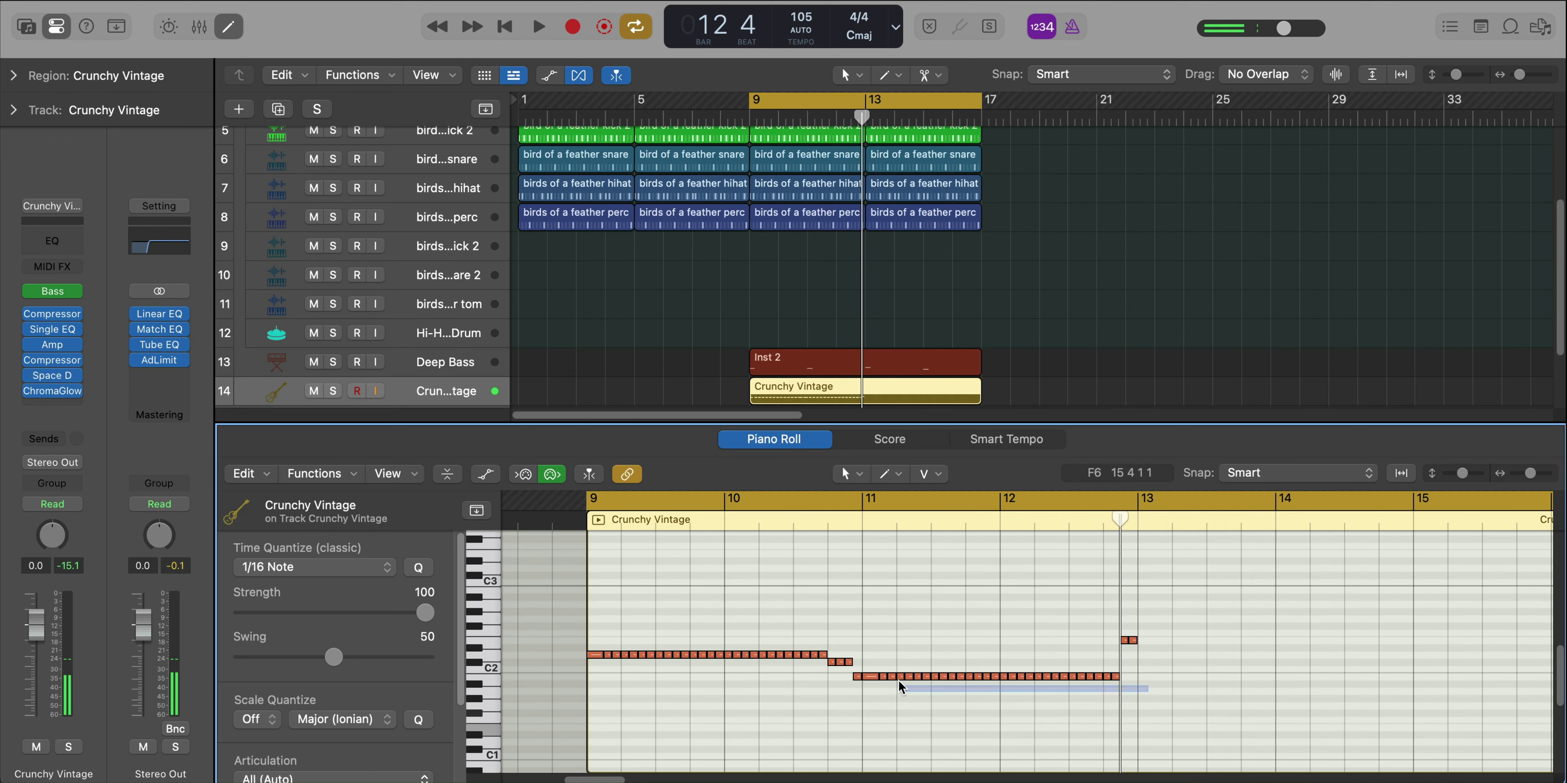
drag(870, 681, 1147, 644)
key(super+Left)
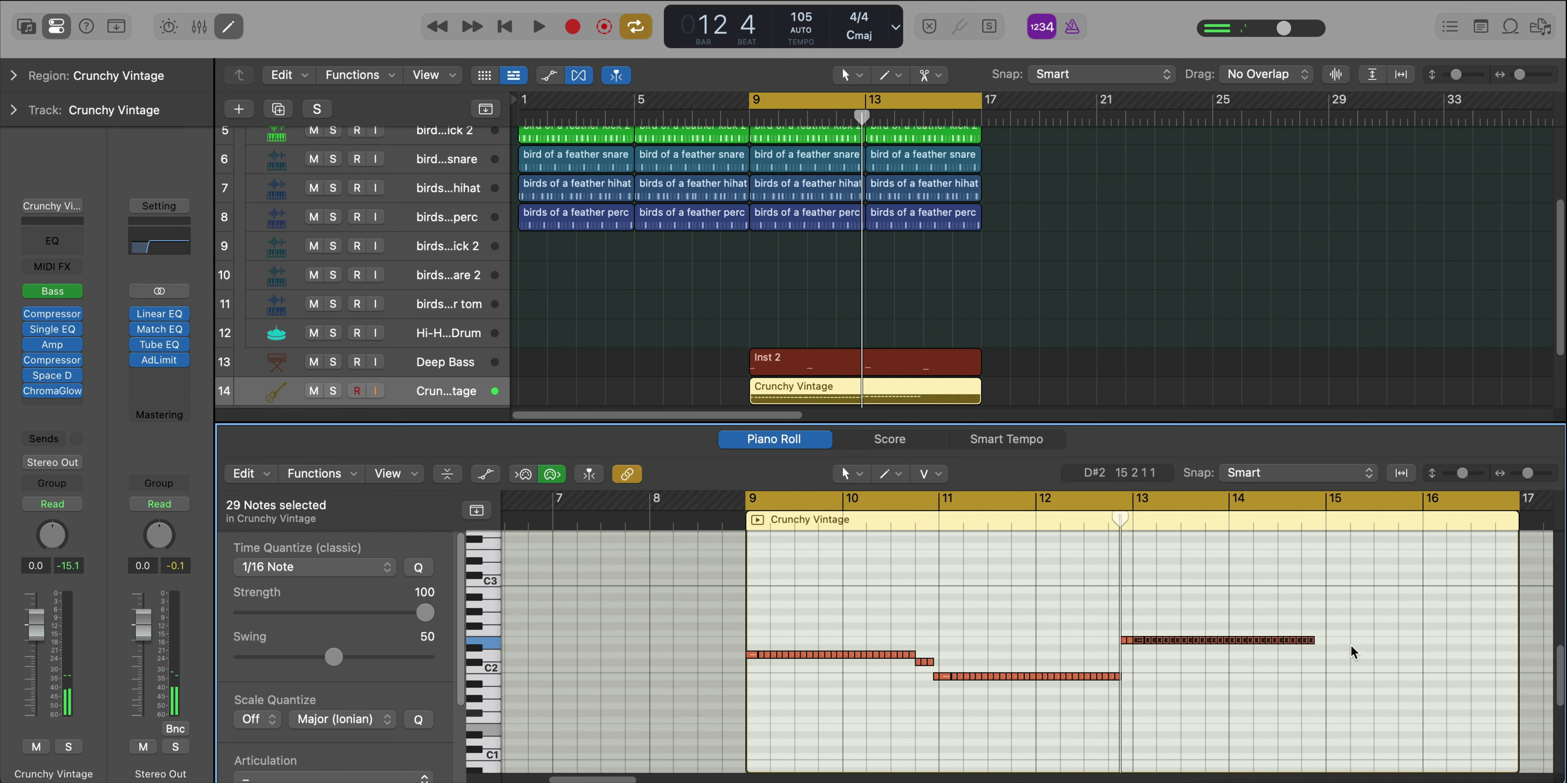
Lower the last two notes of the E2 run in bar 14 to D2
scroll(1339, 650, right, 2)
click(1271, 645)
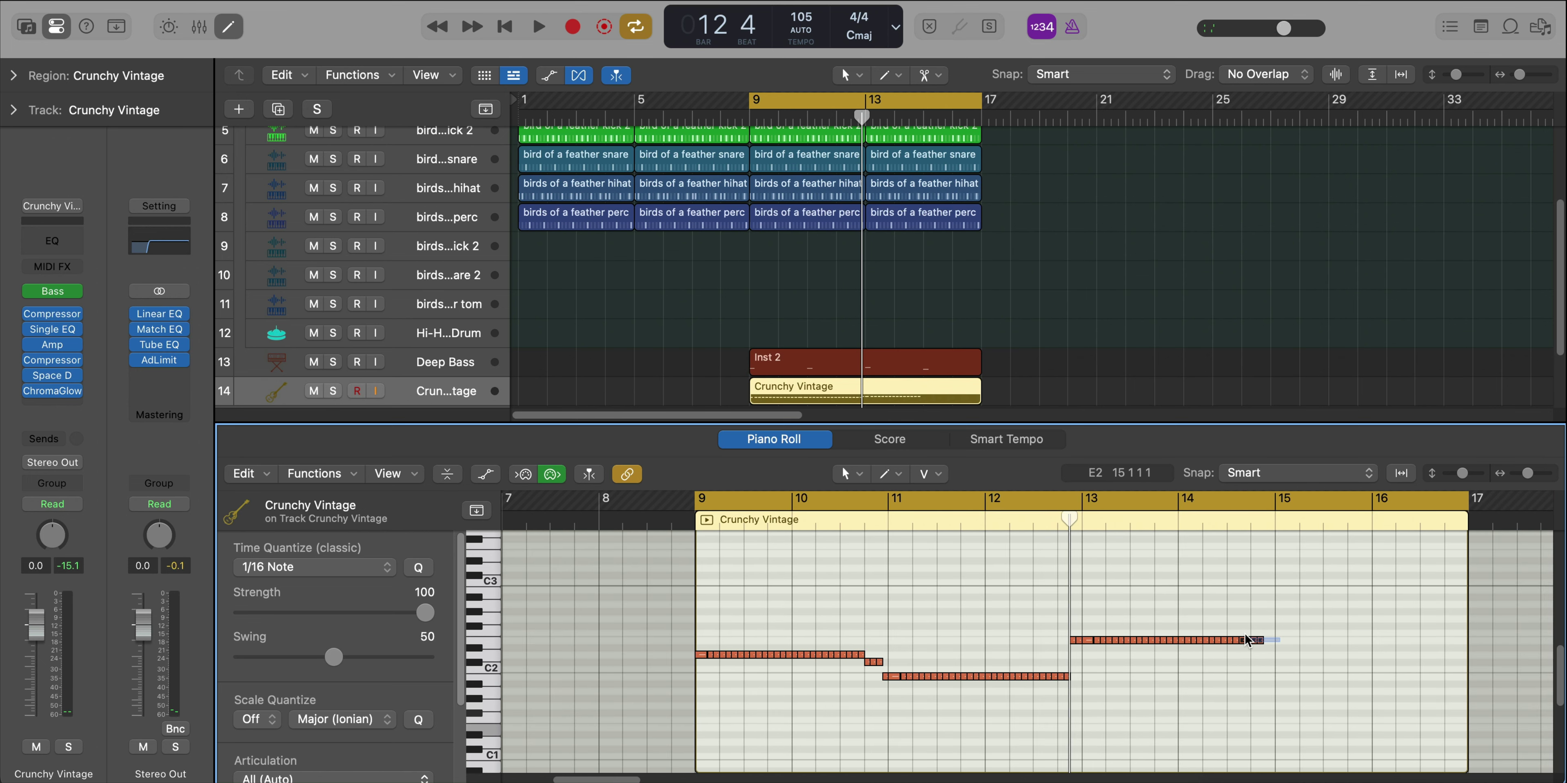
drag(1244, 640, 1253, 638)
key(alt+Down)
key(alt+Down)
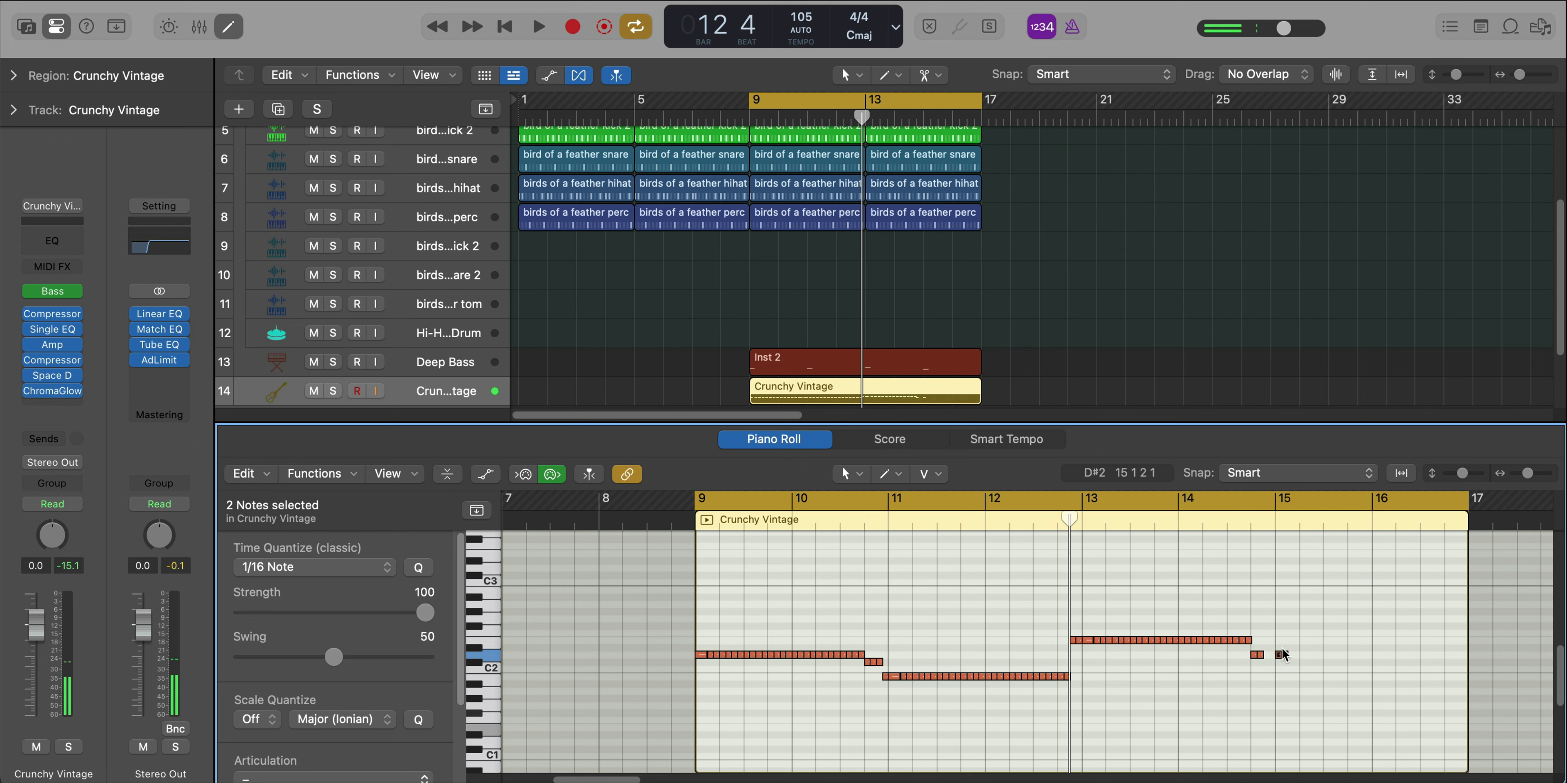
Complete bar 14 on D2 and fill bars 15 and 16 with a copied sixteenth-note run, all on A1
drag(1287, 656, 1280, 691)
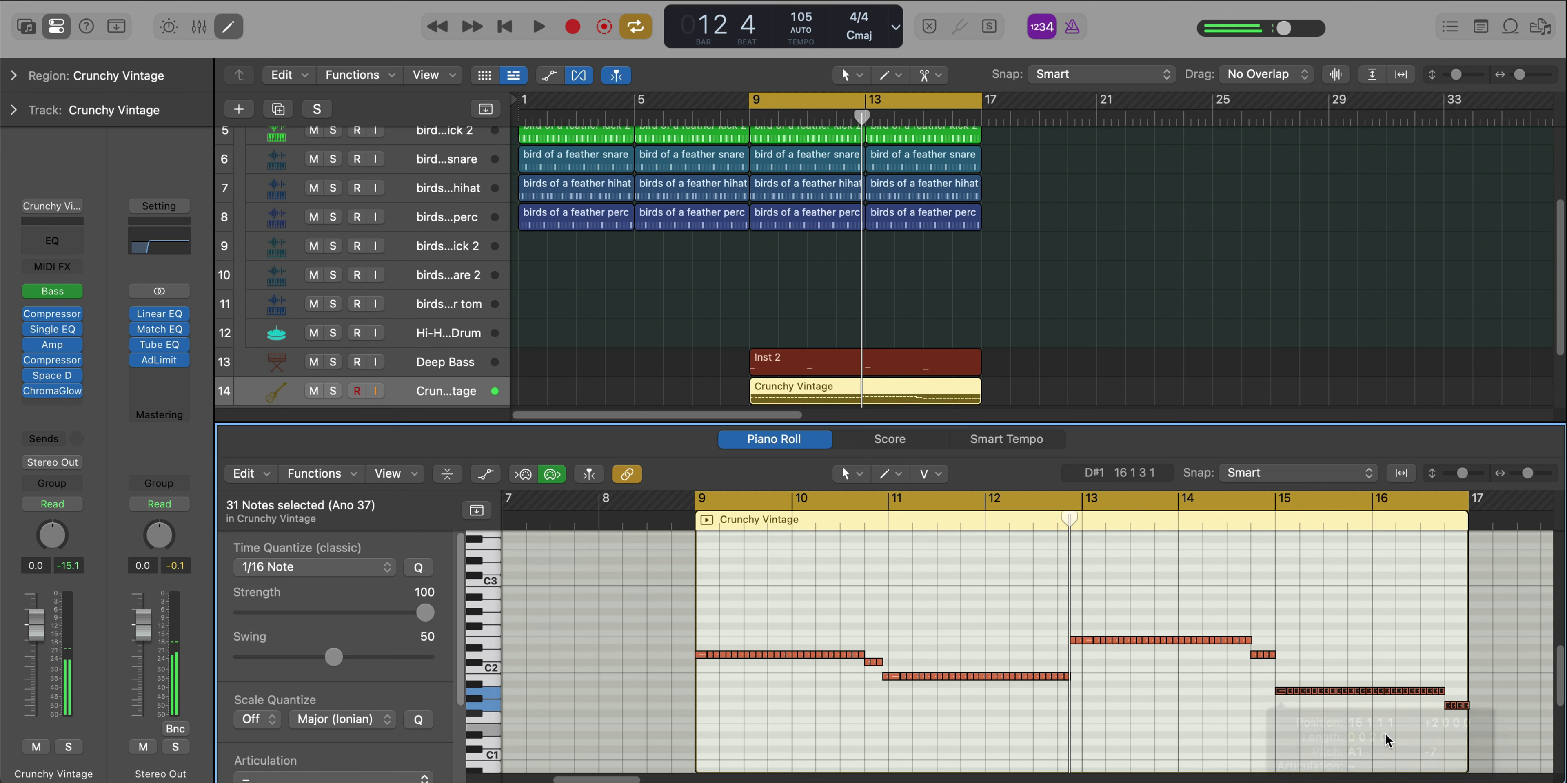
click(1471, 709)
scroll(1419, 750, right, 5)
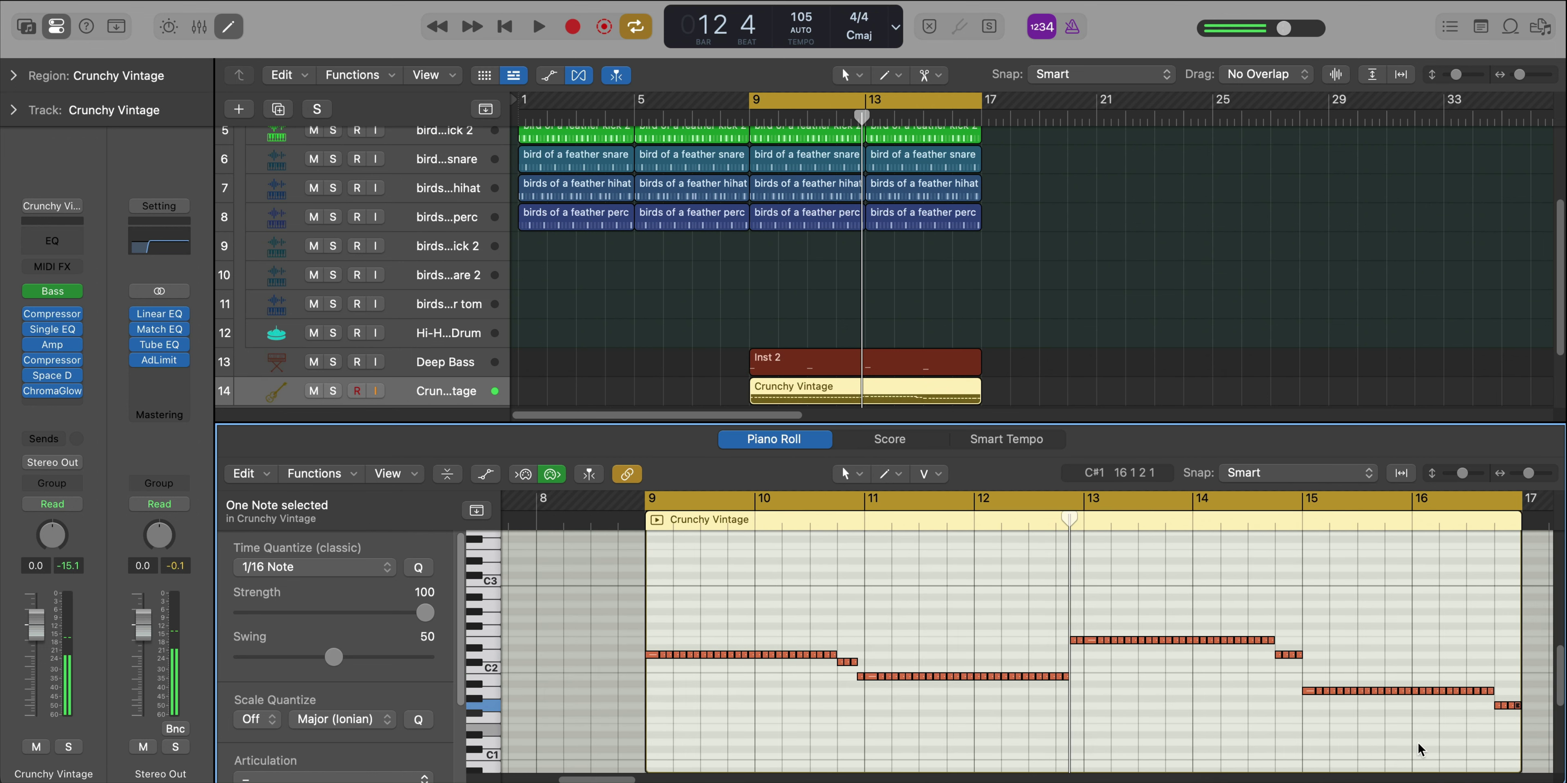
drag(1368, 718, 1348, 715)
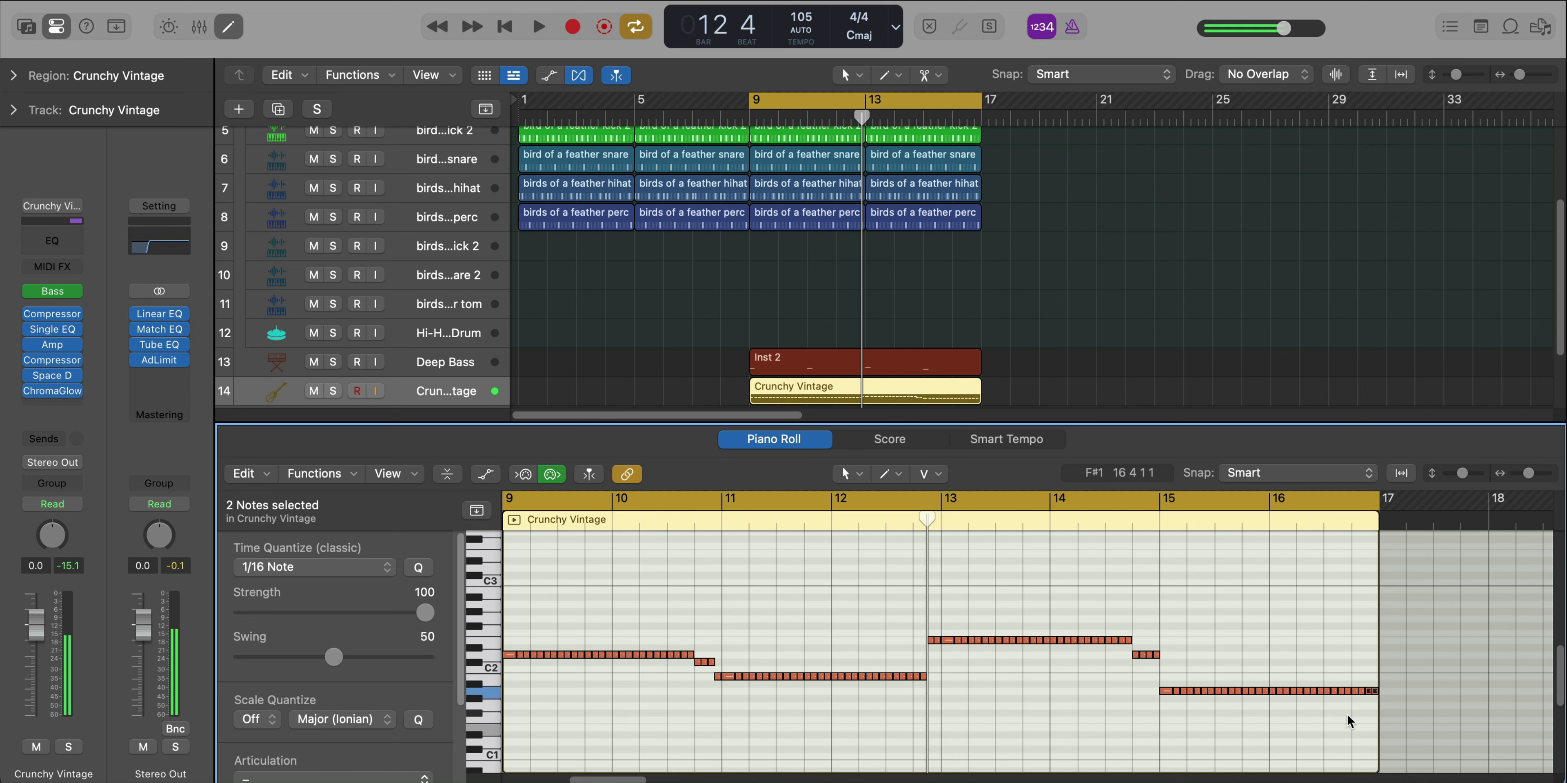
Raise the last two notes of bar 16 in the Crunchy Vintage region from A1 to D2
key(alt+Up)
key(alt+Up)
key(alt+Up)
key(alt+Up)
key(alt+Up)
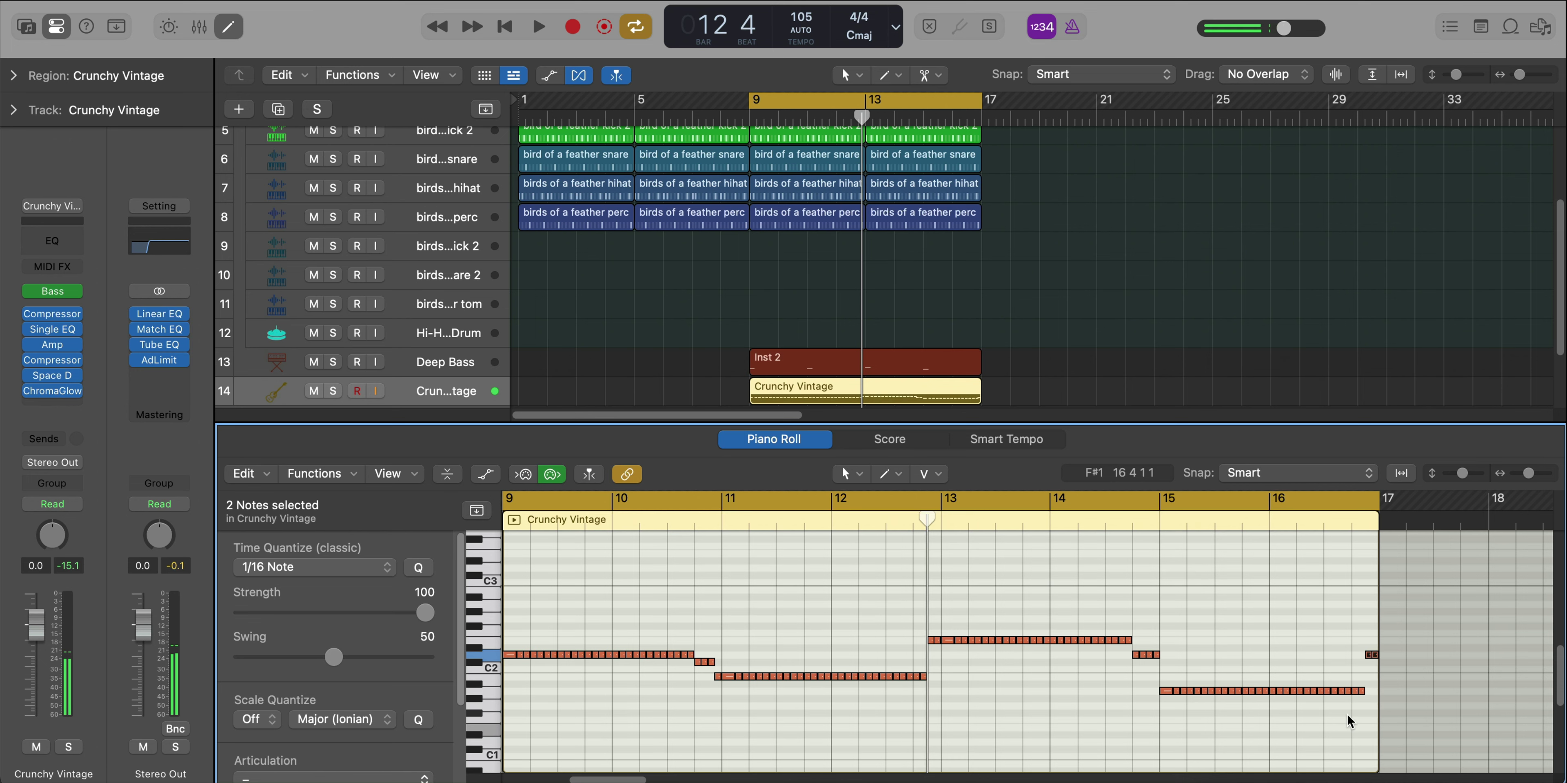
Play the finished bass line and solo the Crunchy Vintage track
key(space)
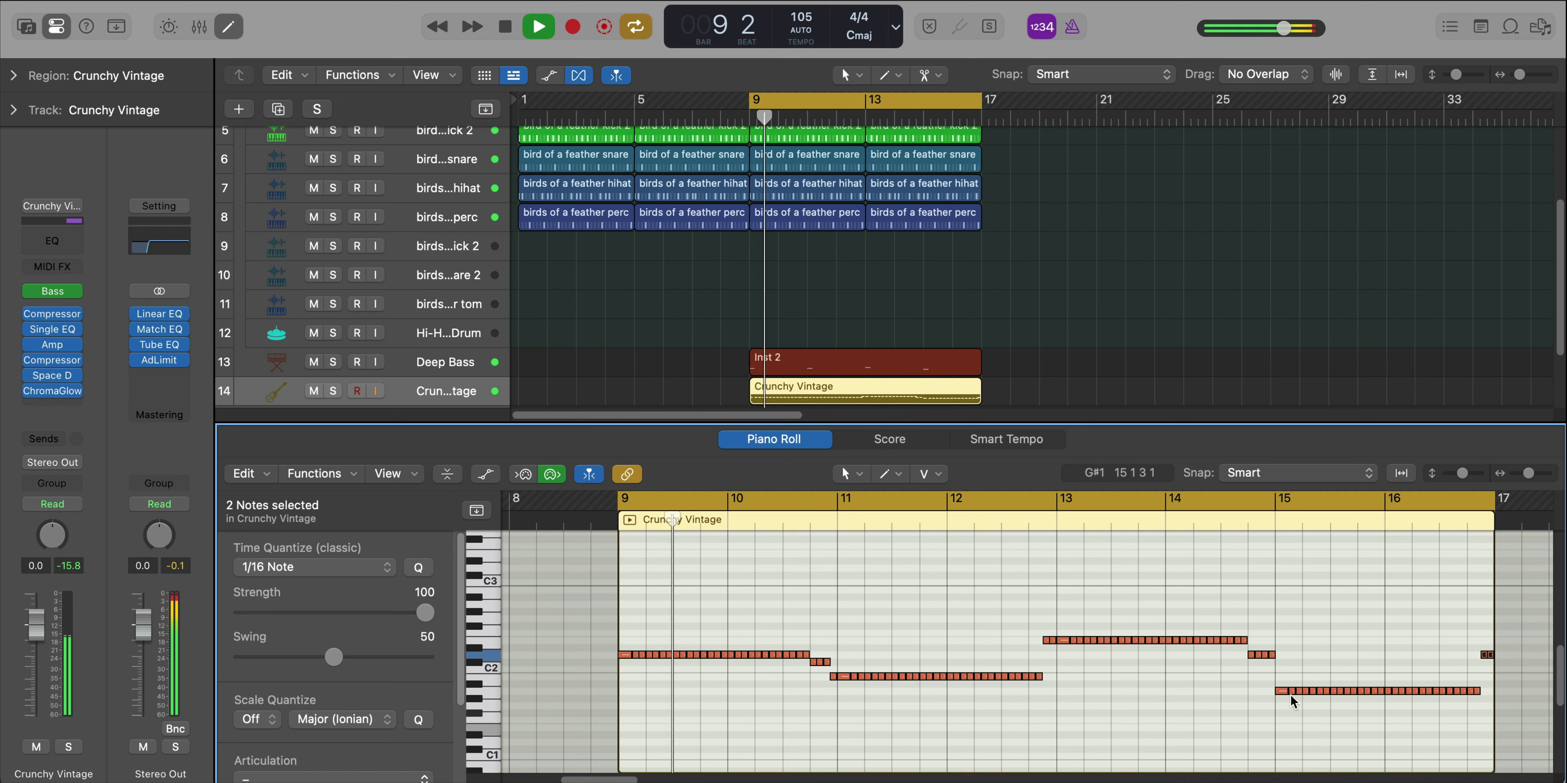
key(s)
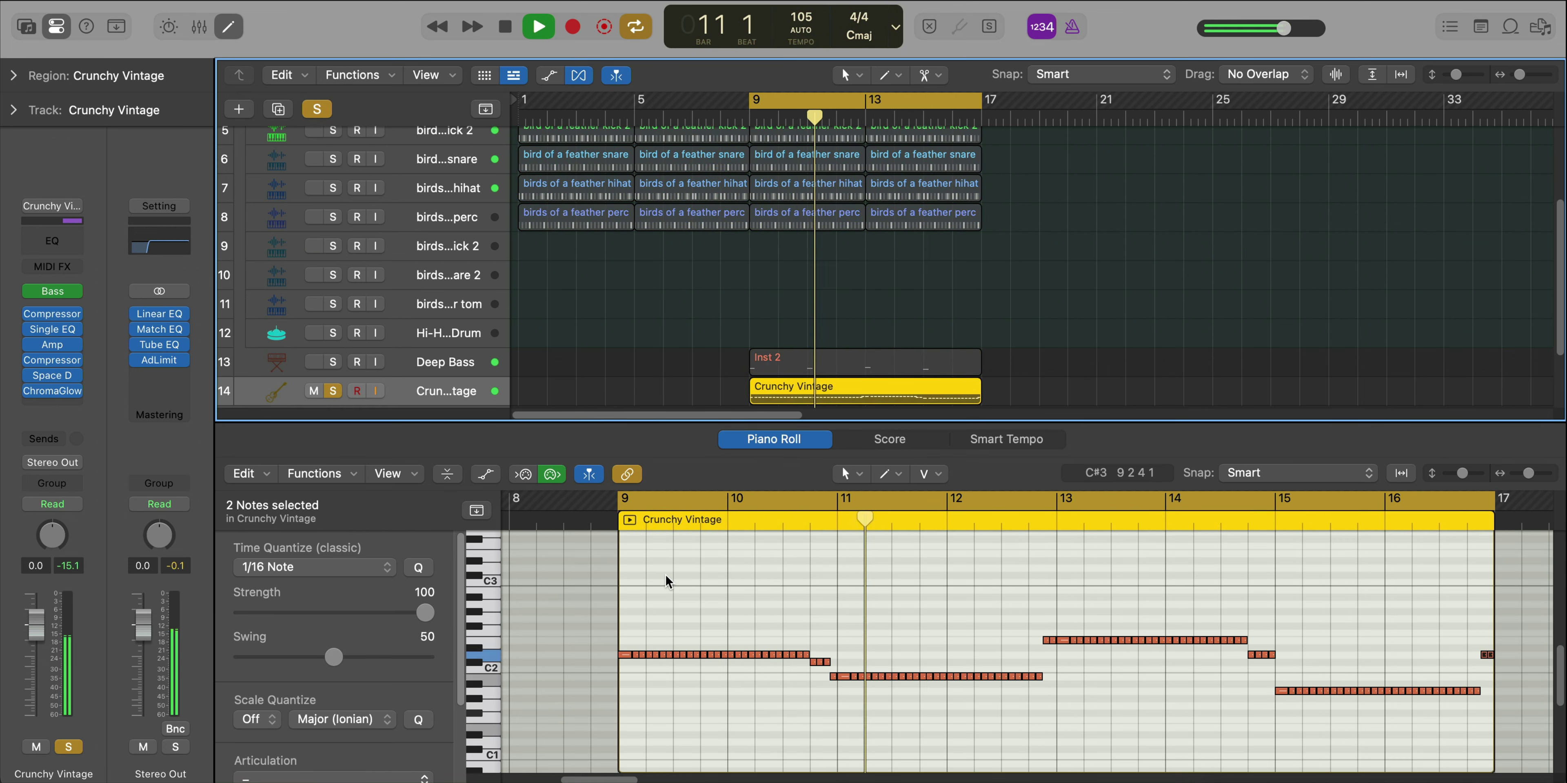
ctrl+alt+click(977, 628)
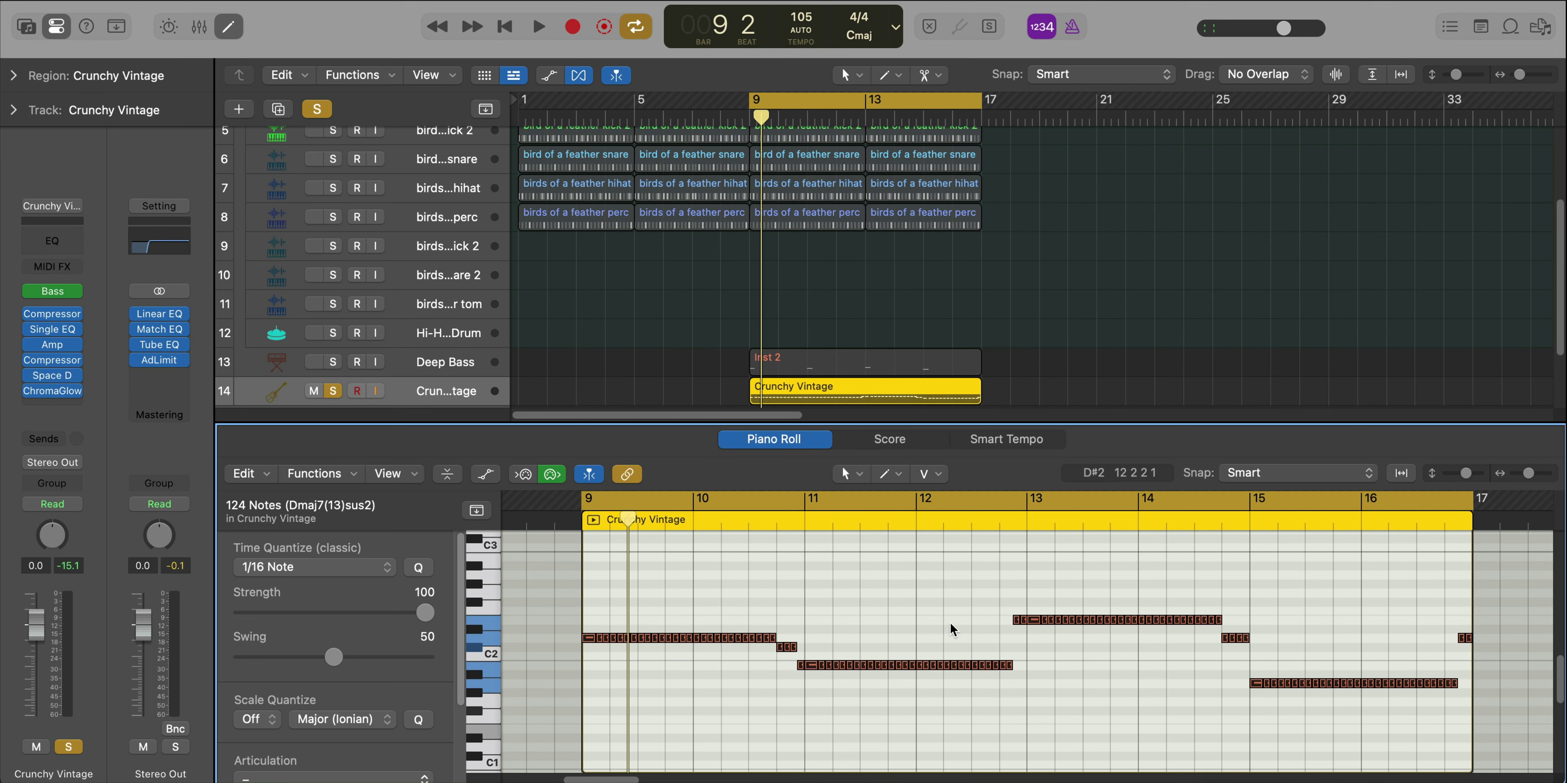
Apply a Random Velocity MIDI transform between 90 and 50 to all Crunchy Vintage notes, then play them
click(317, 474)
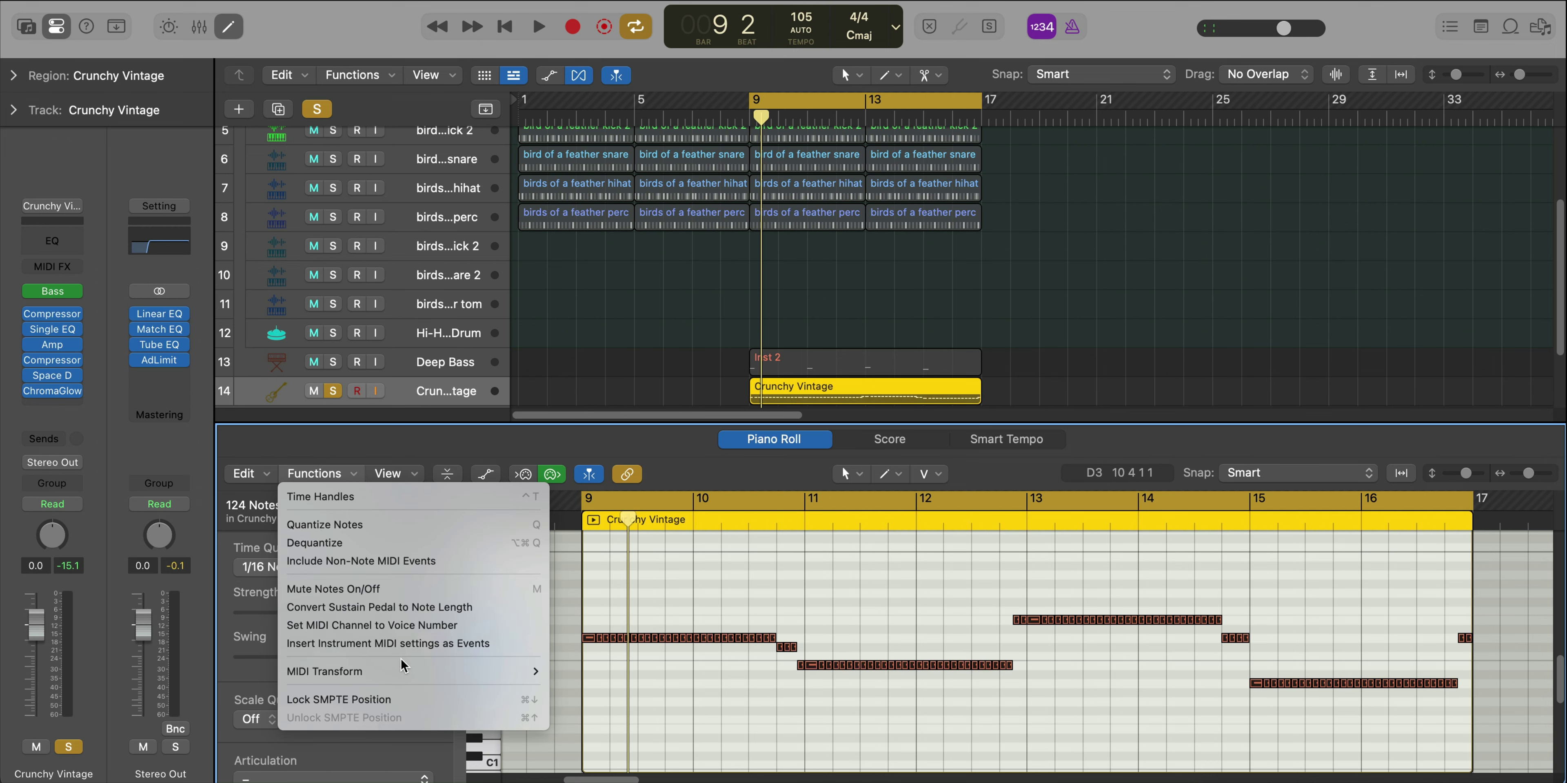
mouse_move(419, 672)
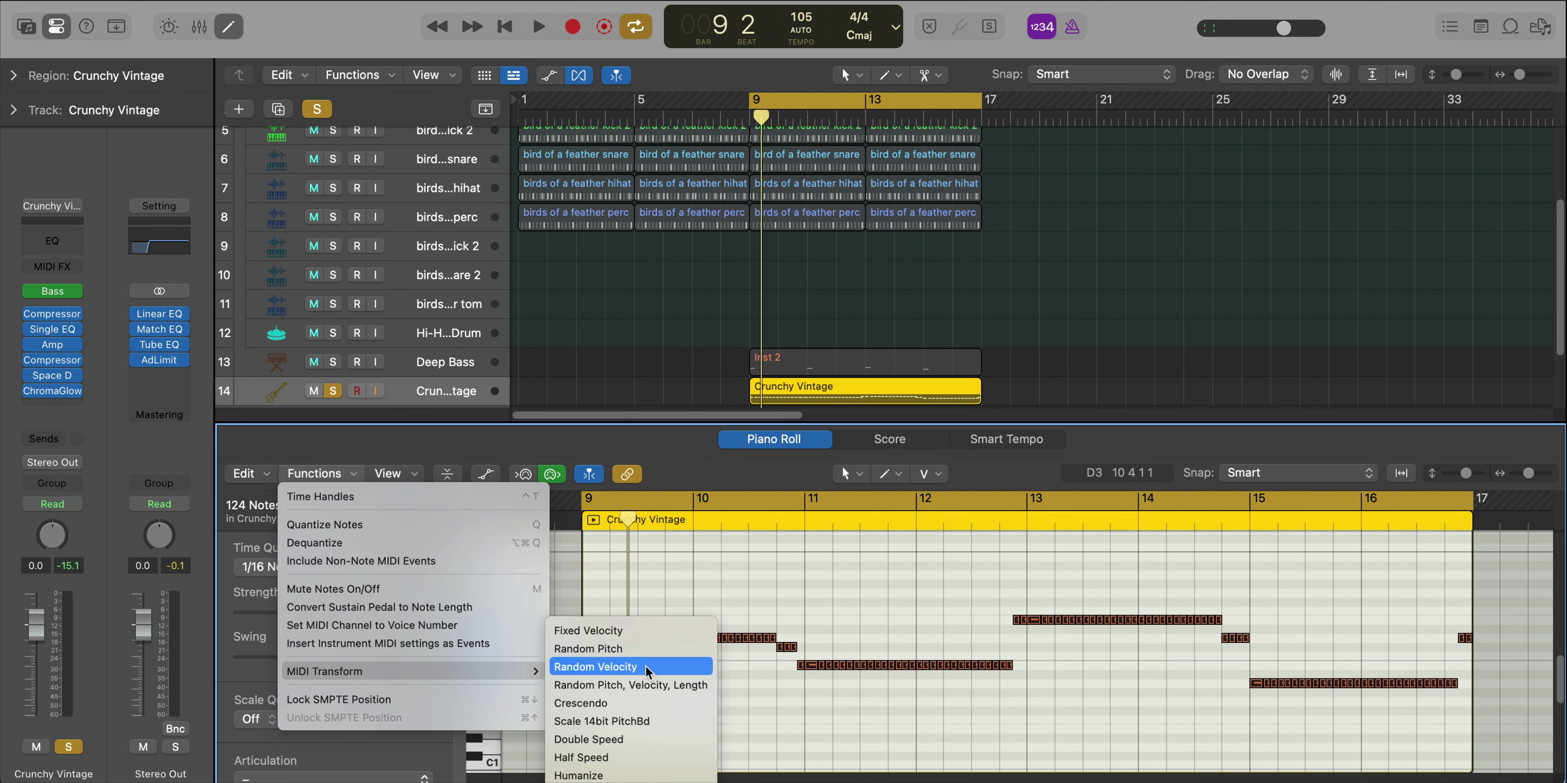
click(648, 667)
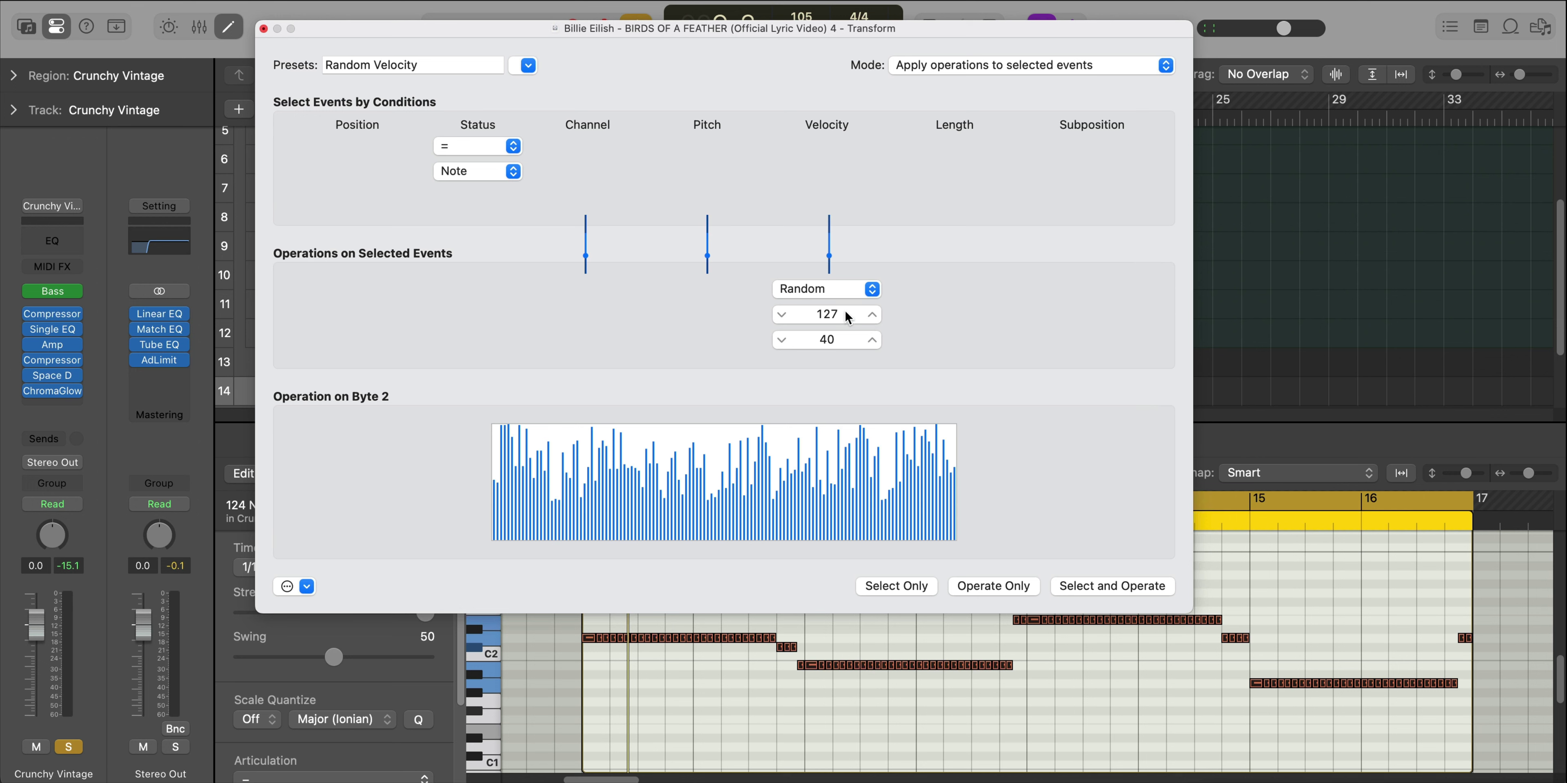
drag(823, 314, 826, 332)
click(1146, 585)
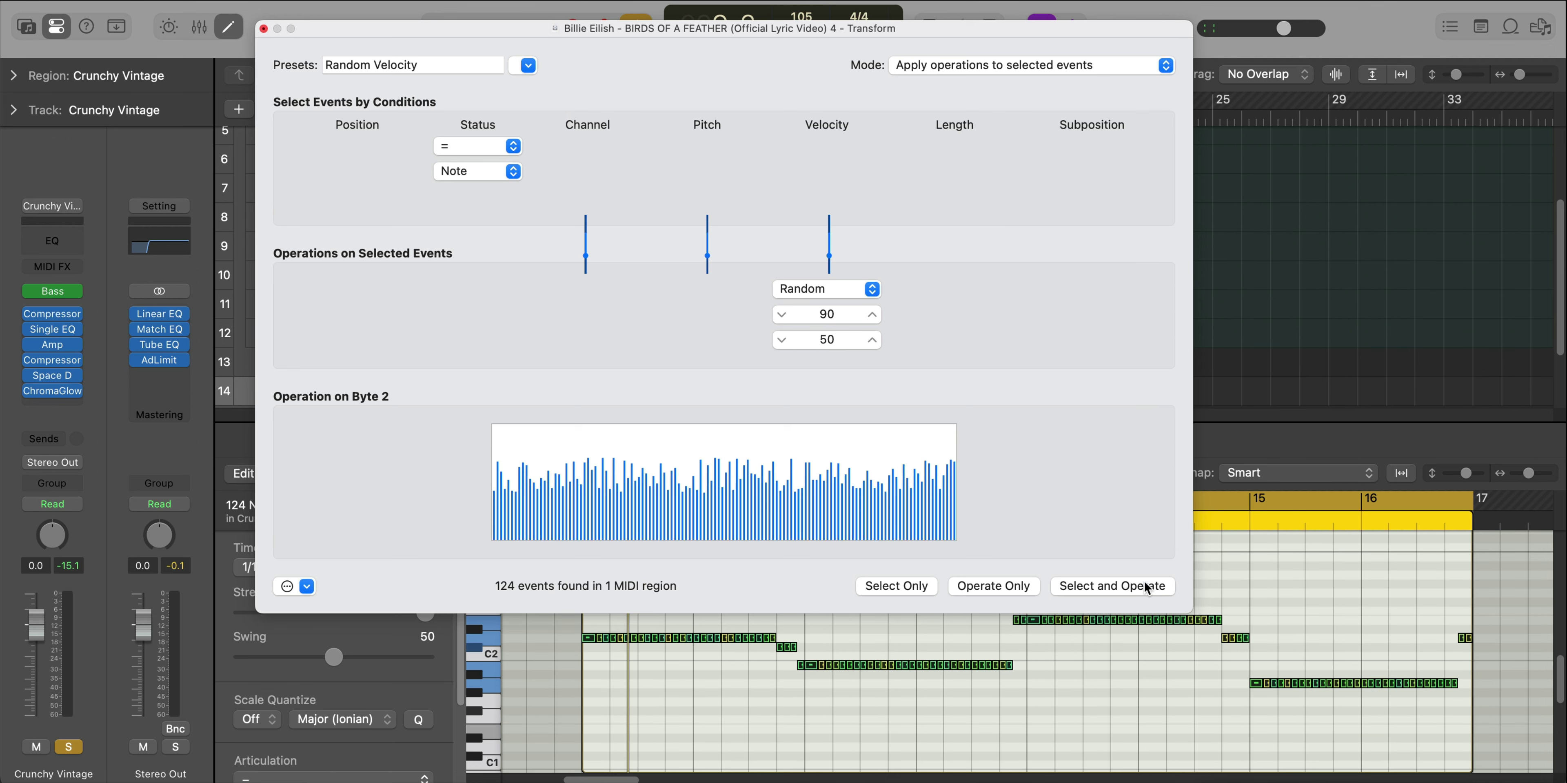
click(1273, 607)
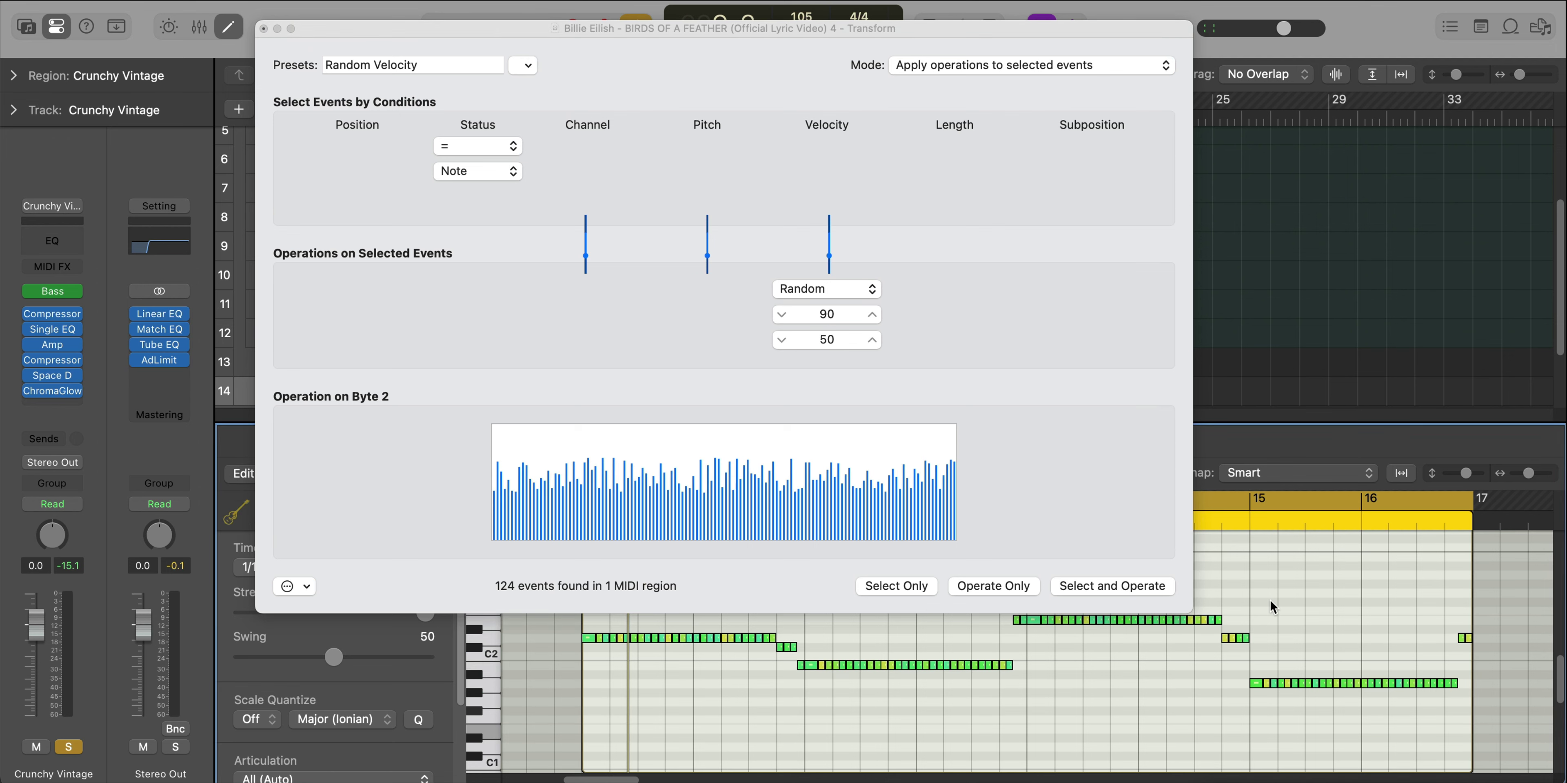
click(263, 28)
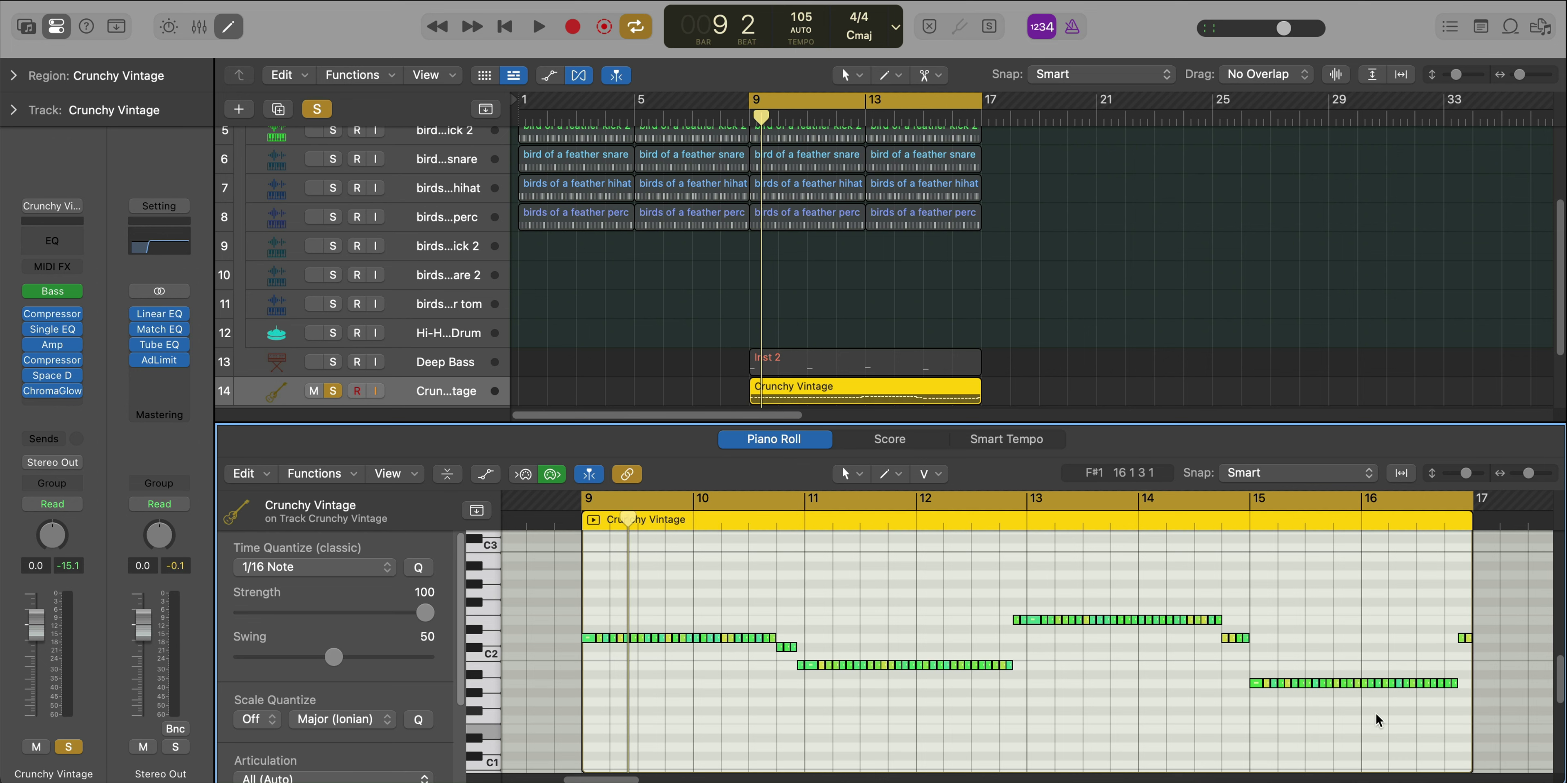
key(space)
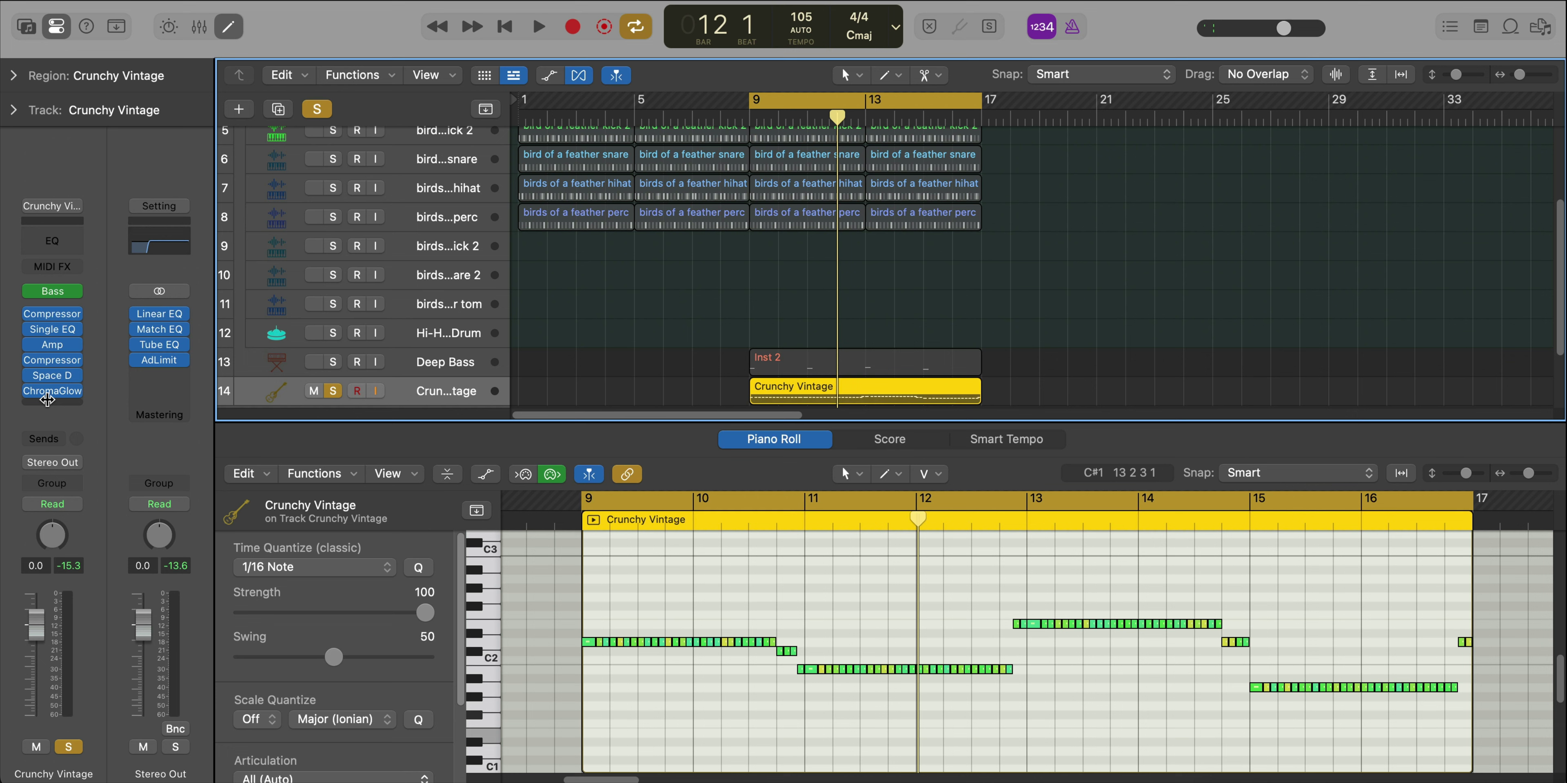
Insert Bass Amp Designer between Space D and ChromaGlow on the Crunchy Vintage channel
click(48, 399)
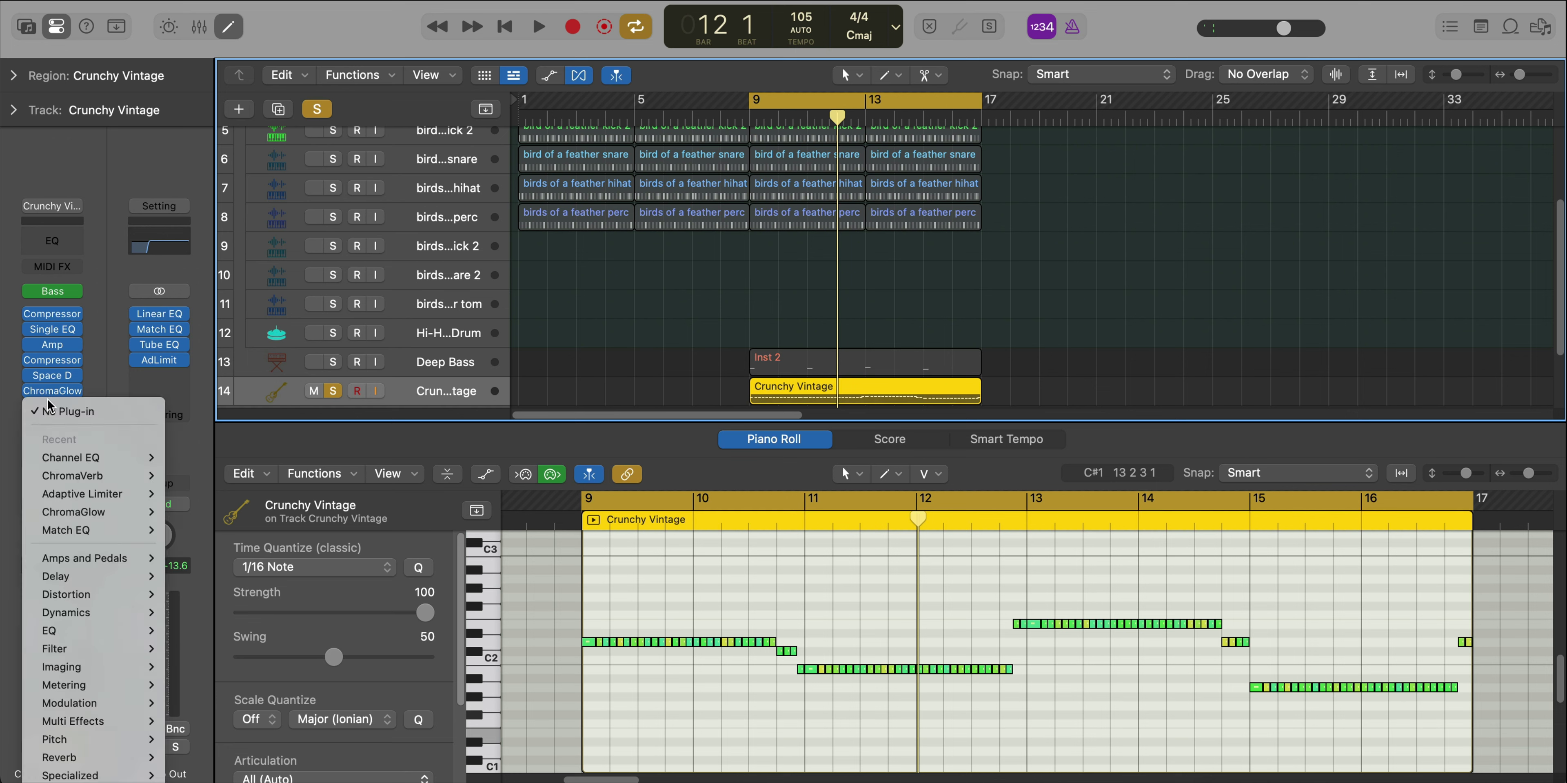
click(61, 406)
click(64, 389)
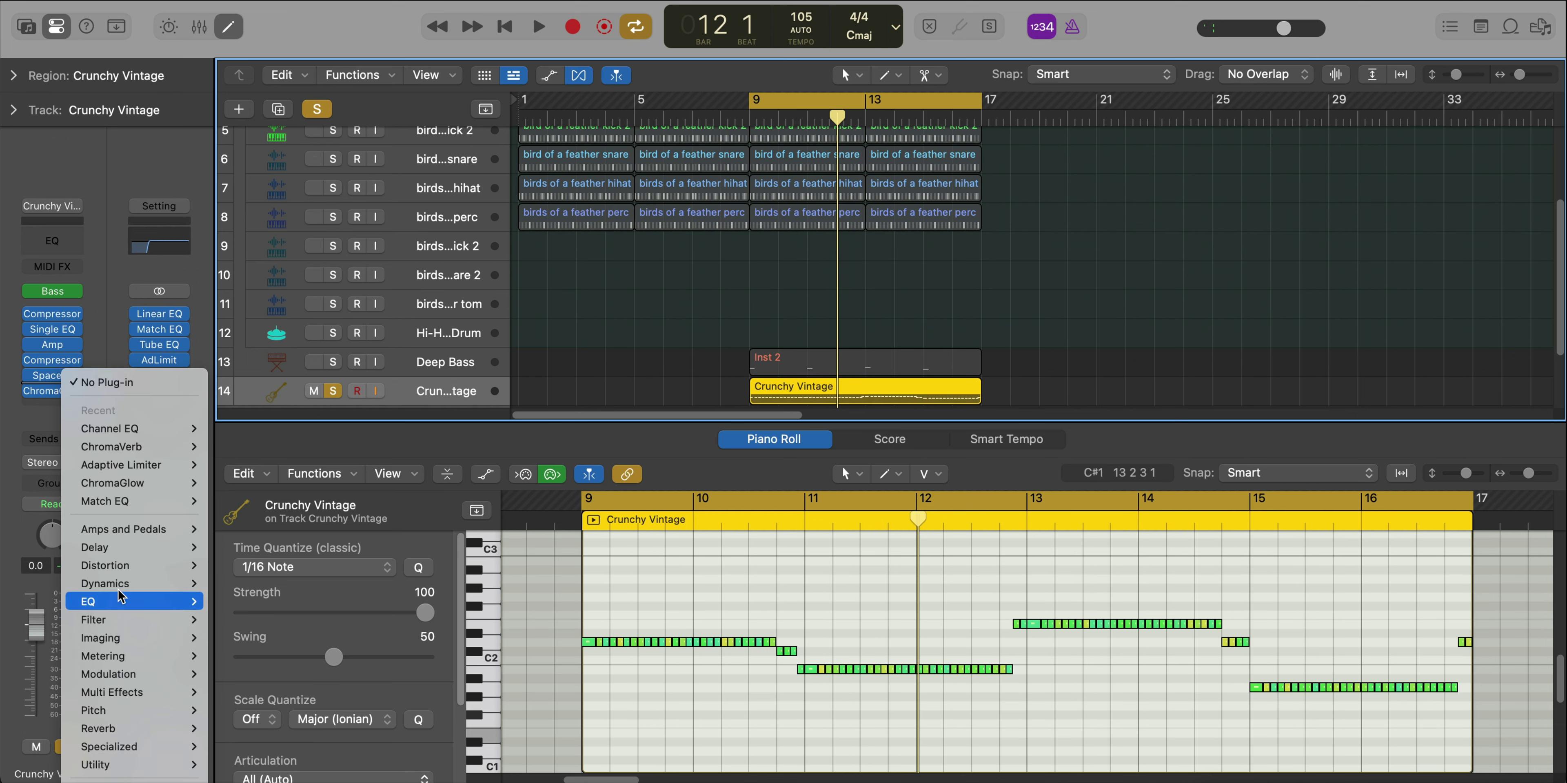
mouse_move(182, 529)
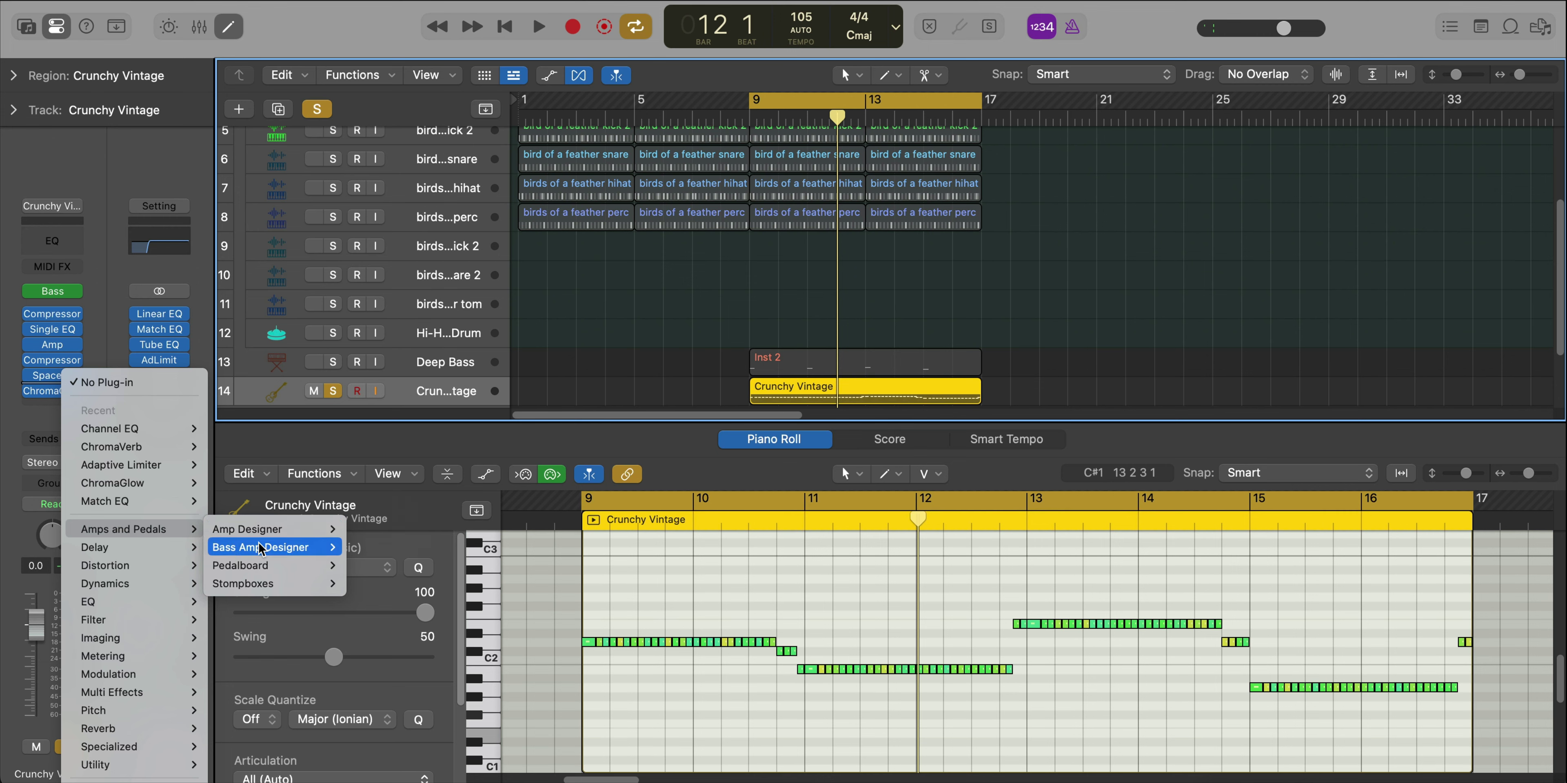
key(Escape)
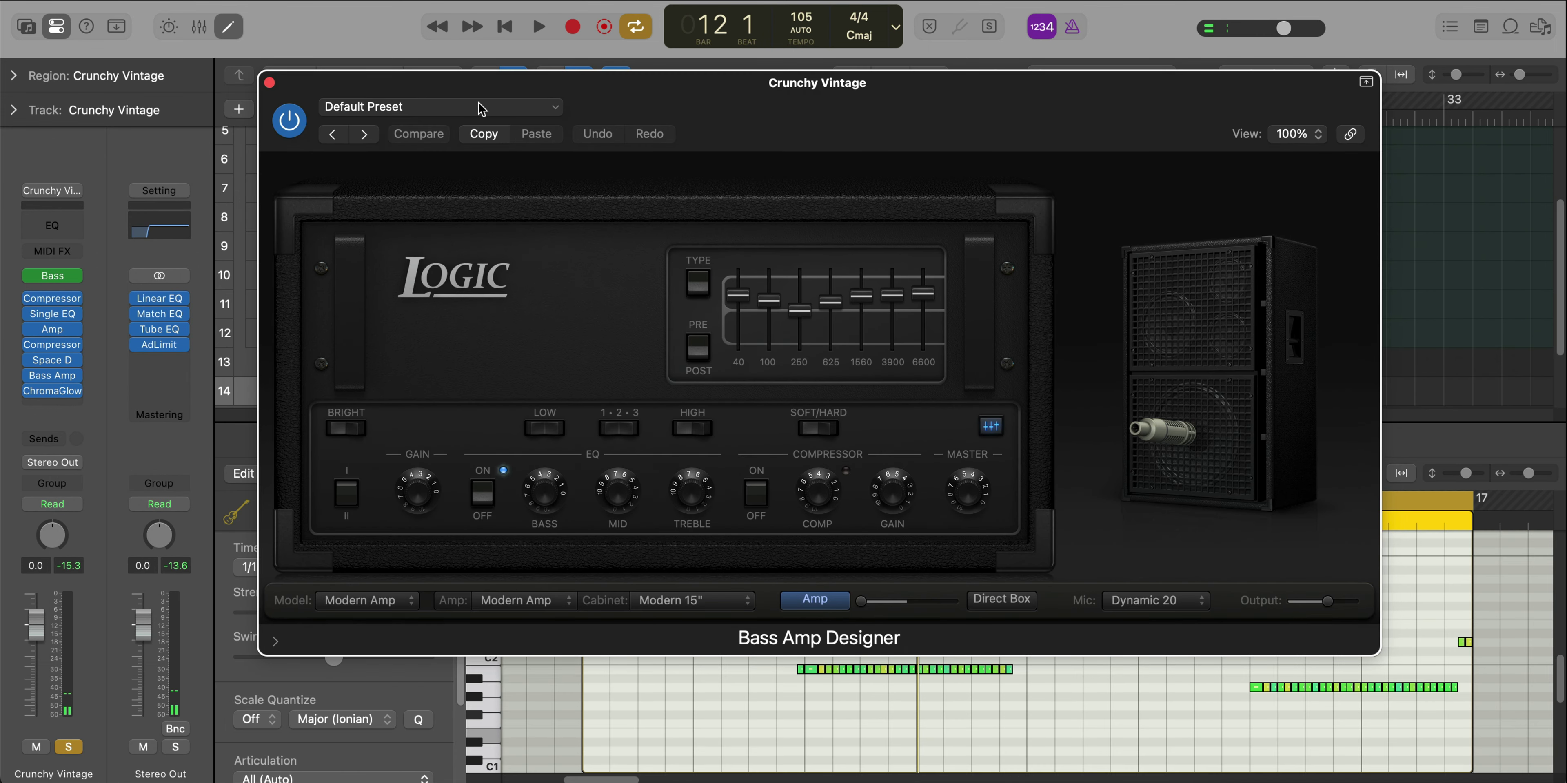
Load the Clean DI preset in Bass Amp Designer and play the bass line through it
click(479, 106)
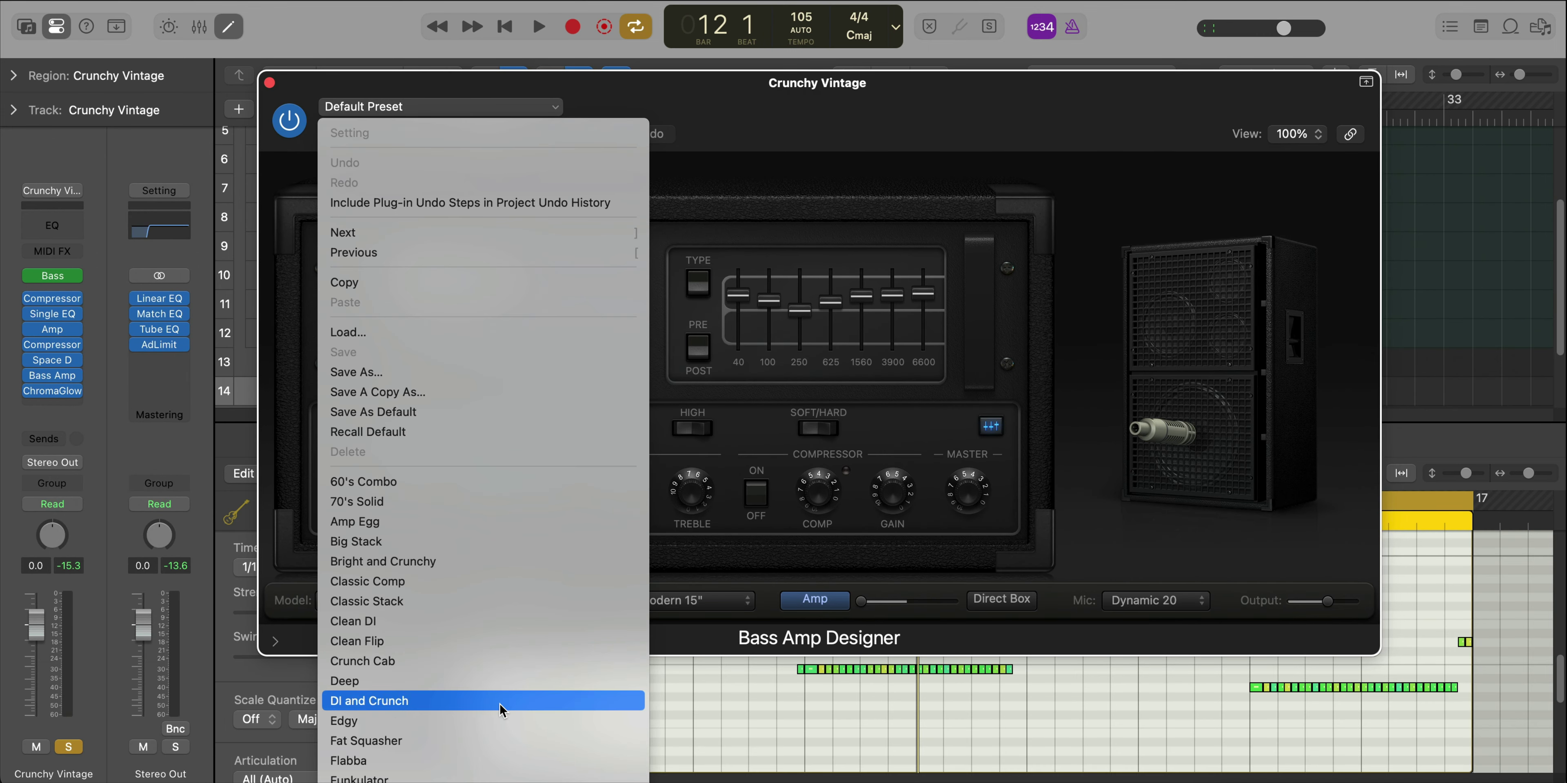
click(458, 622)
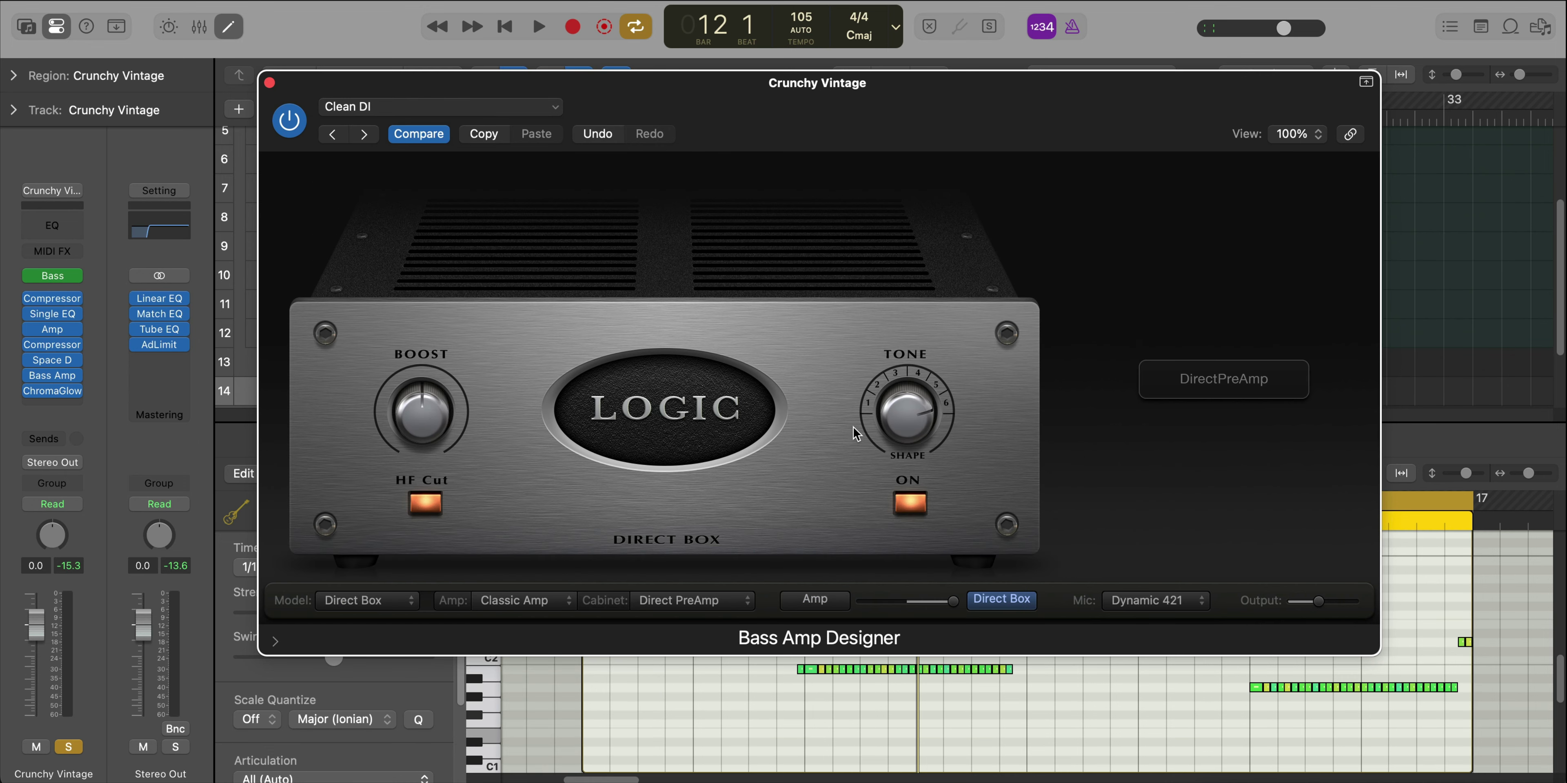
key(space)
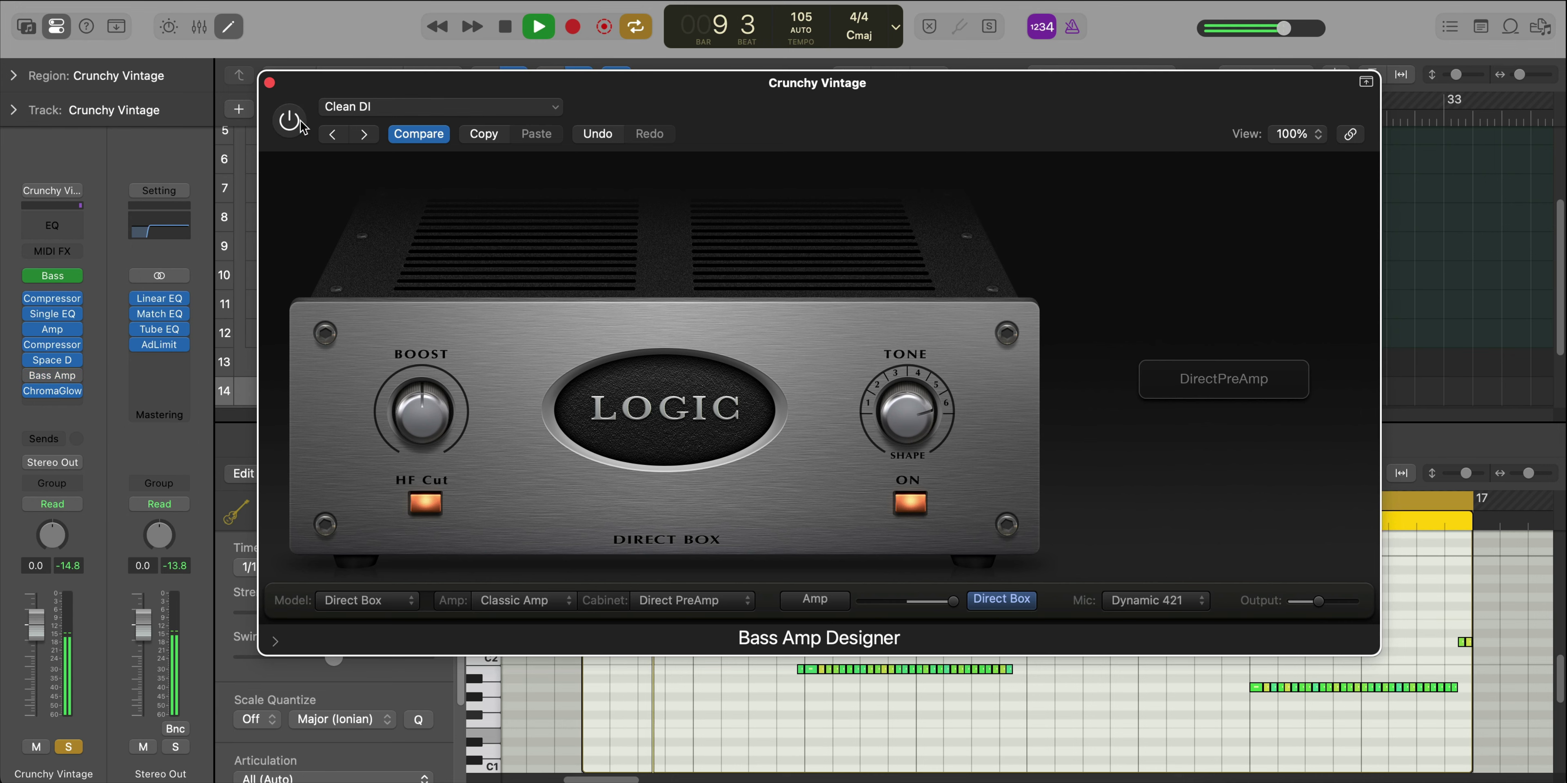
Close the bass amp and note editor, check the Studio Bass instrument settings, and unsolo the Crunchy Vintage track
click(269, 83)
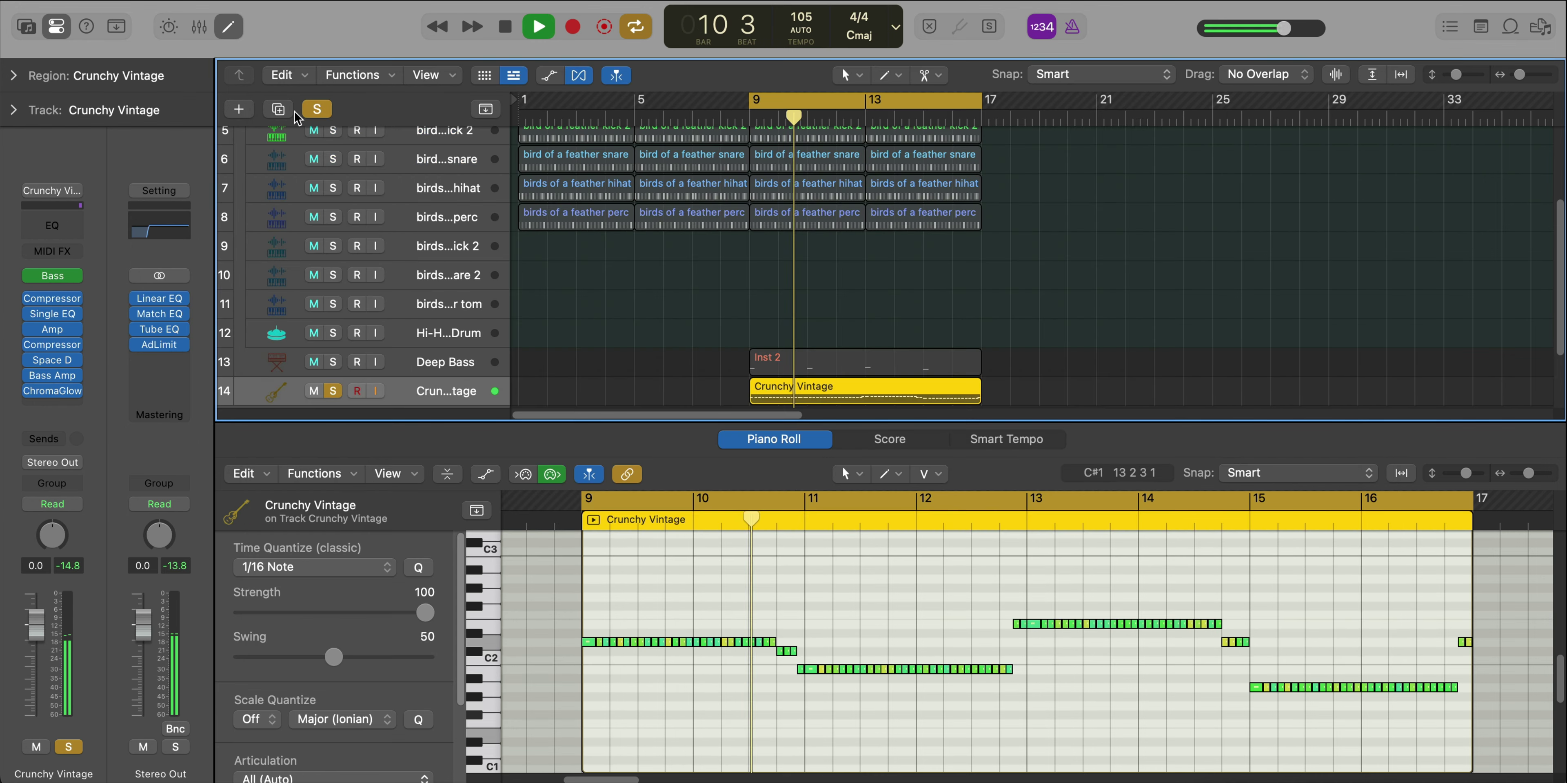
key(e)
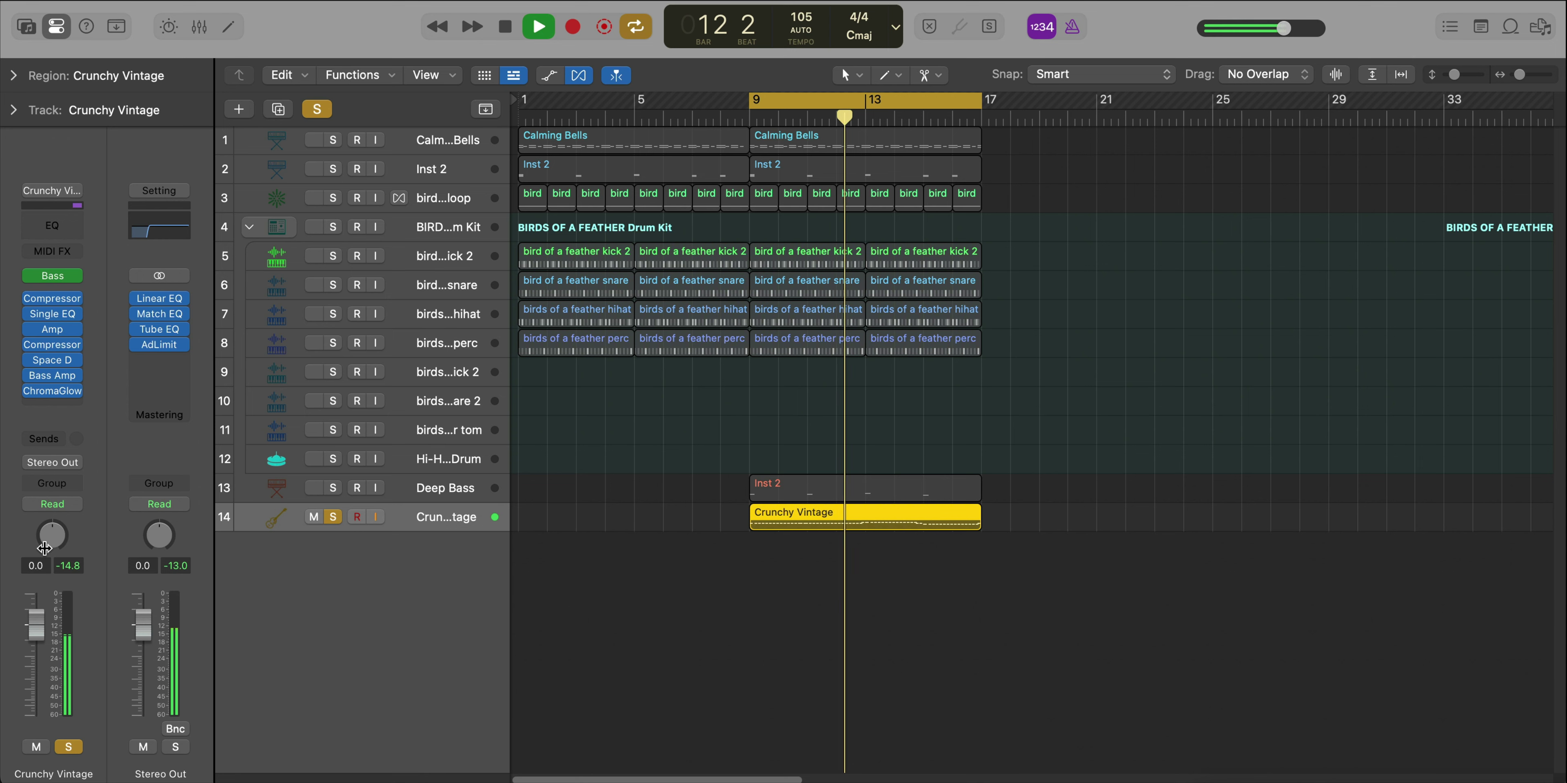
click(64, 278)
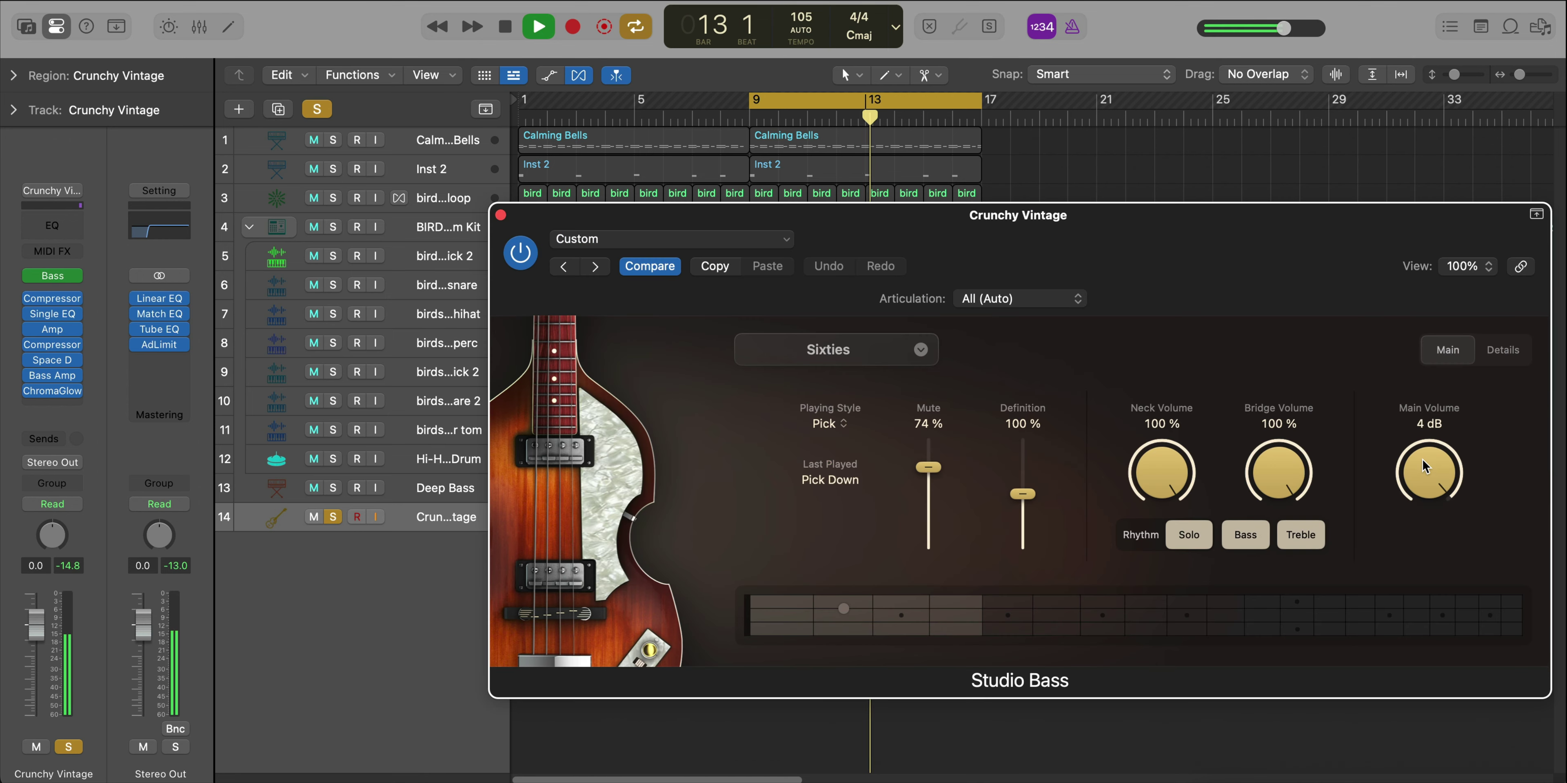
click(501, 217)
key(s)
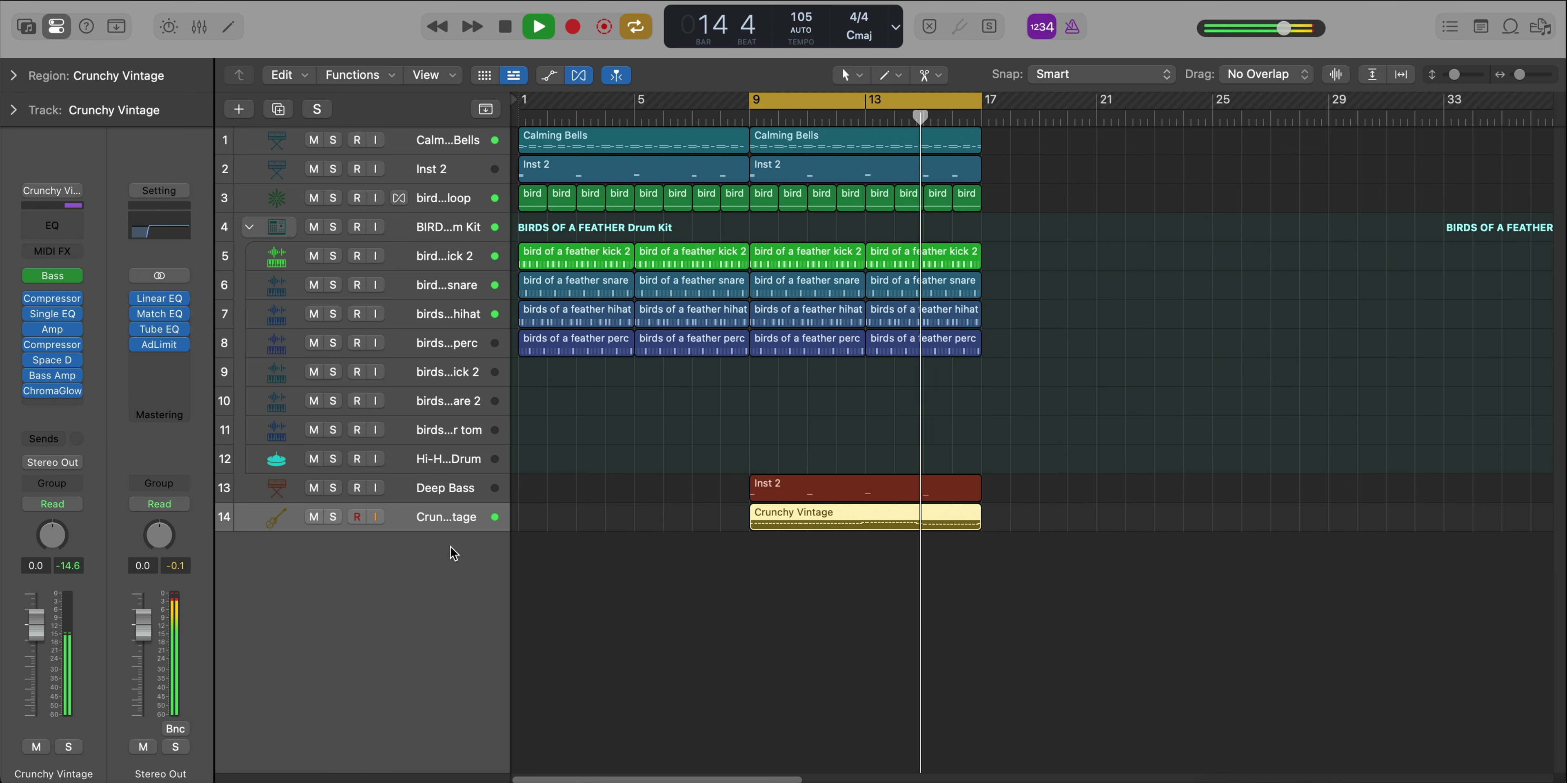
Add an empty one-bar region at bar 8 on the Crunchy Vintage track and start the cycle range at beat 4 of bar 8
key(super+Up)
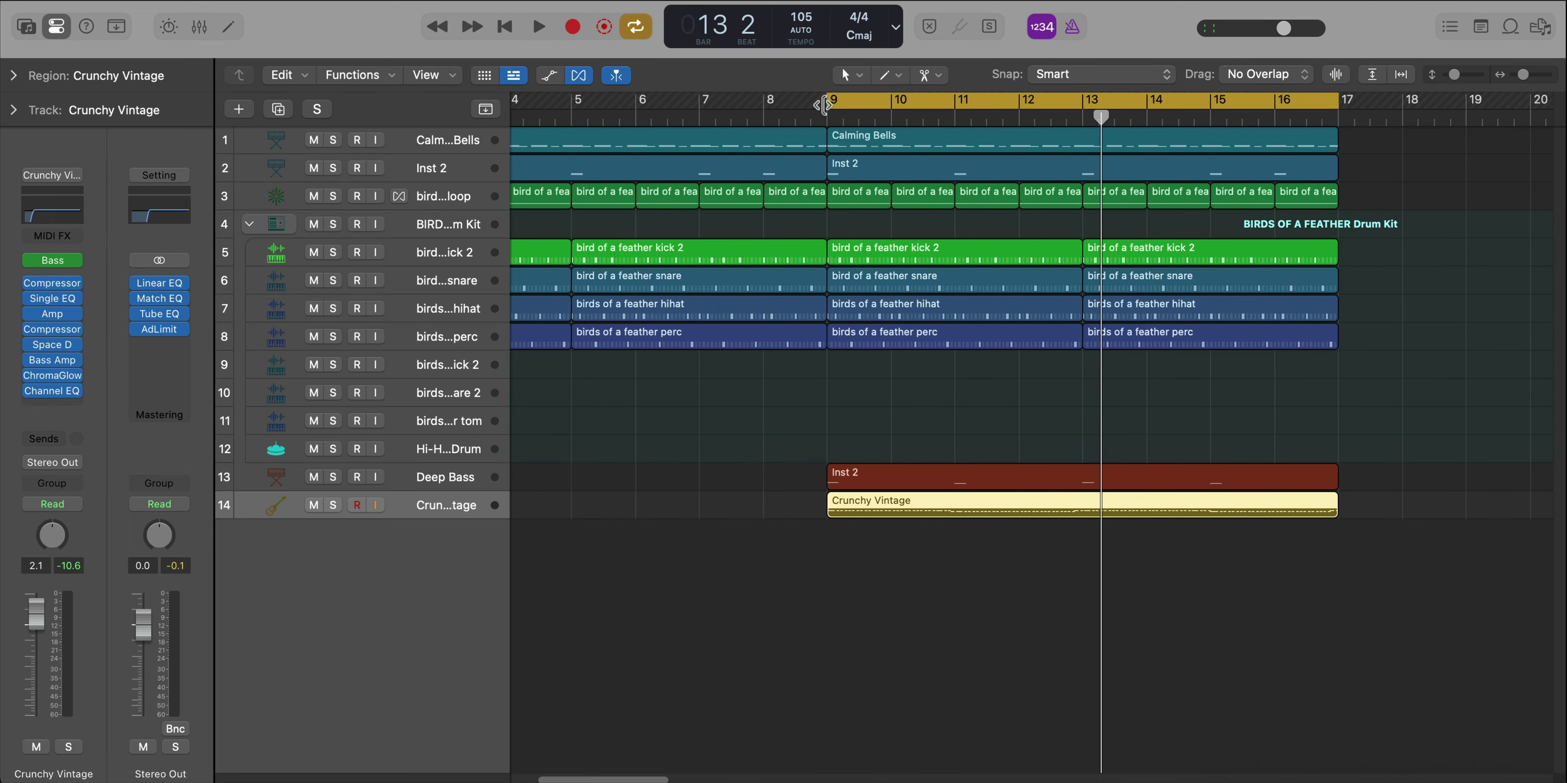
click(789, 503)
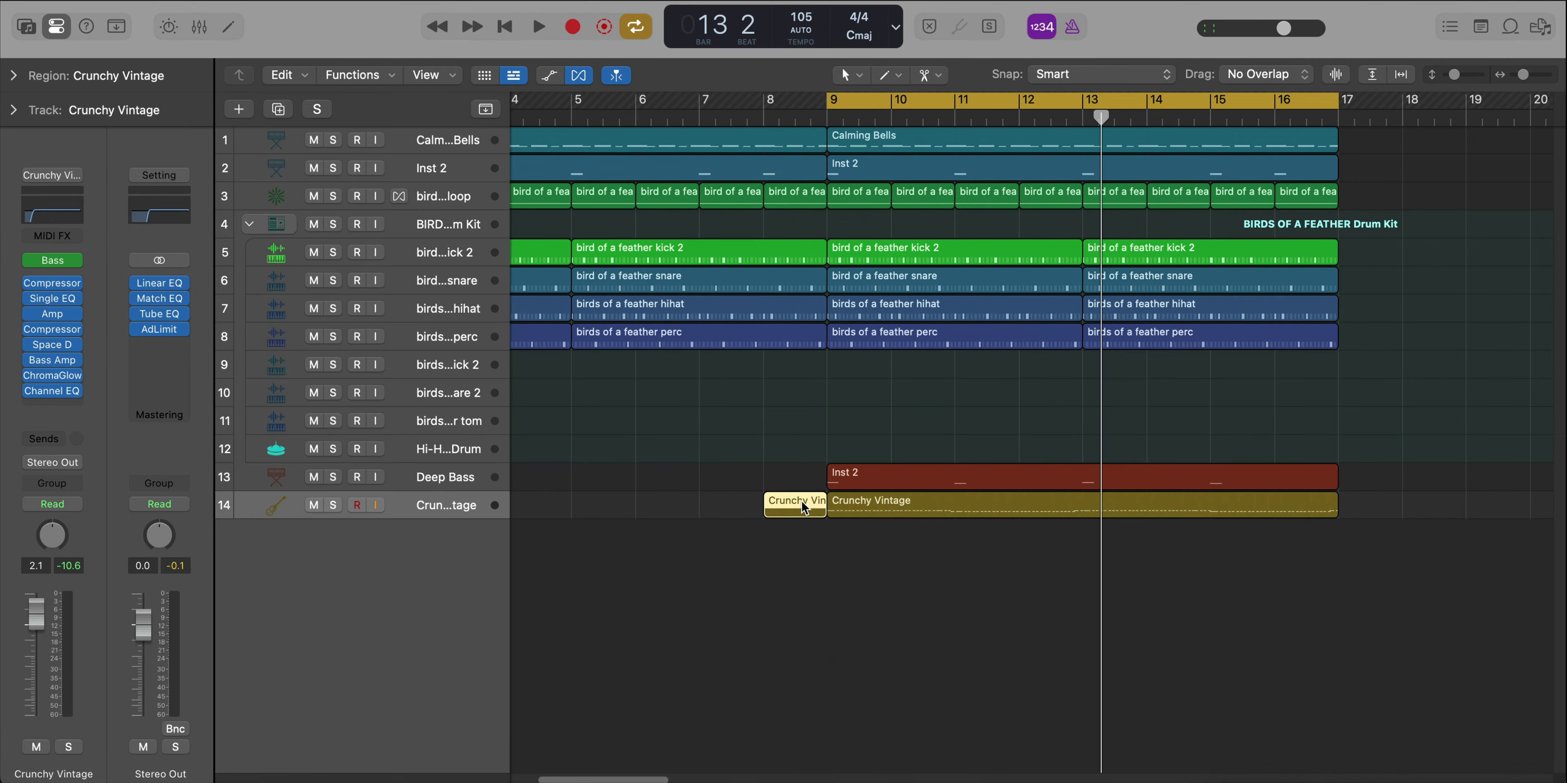
double_click(801, 508)
scroll(671, 628, left, 5)
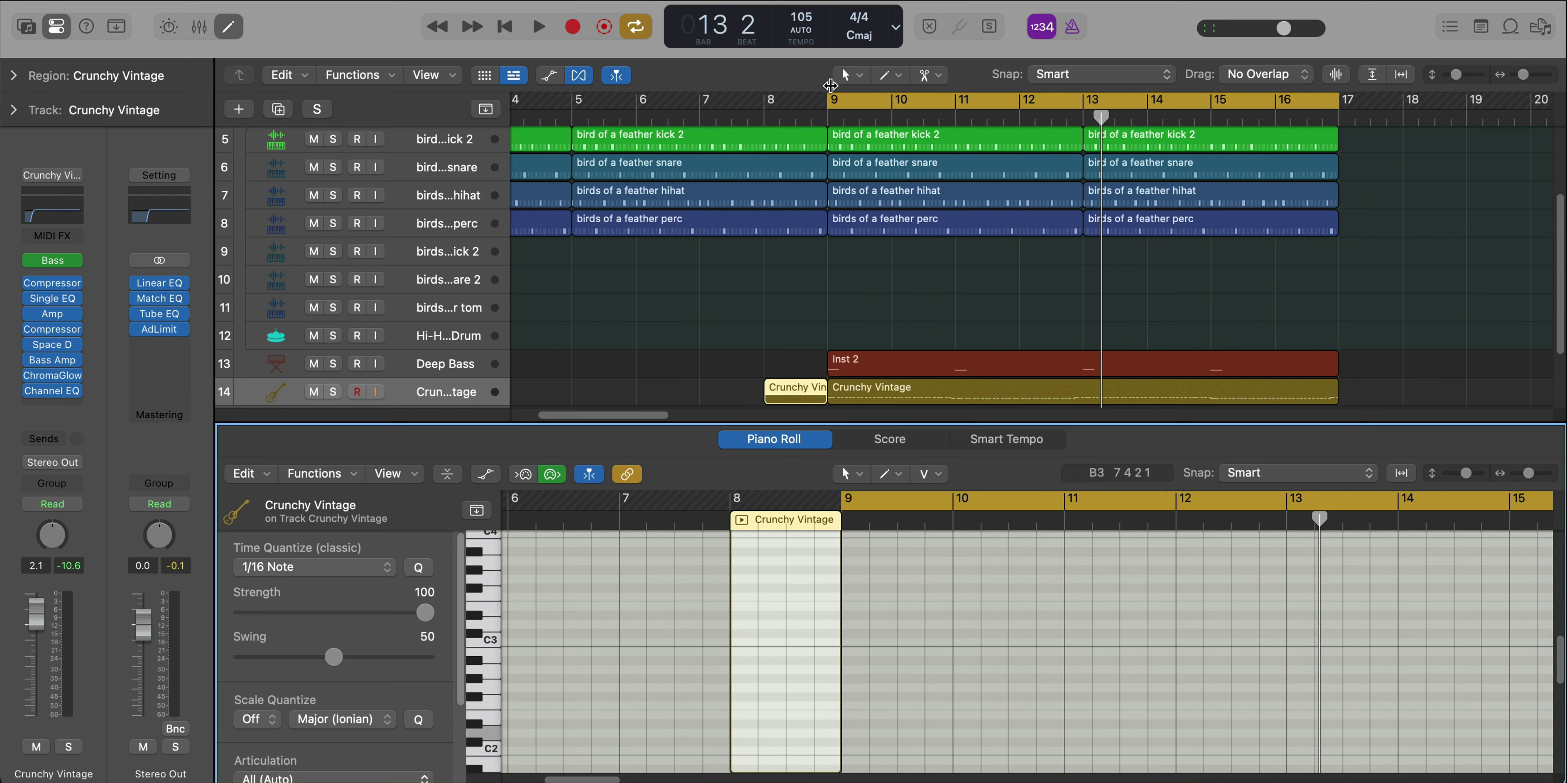
drag(830, 107, 814, 108)
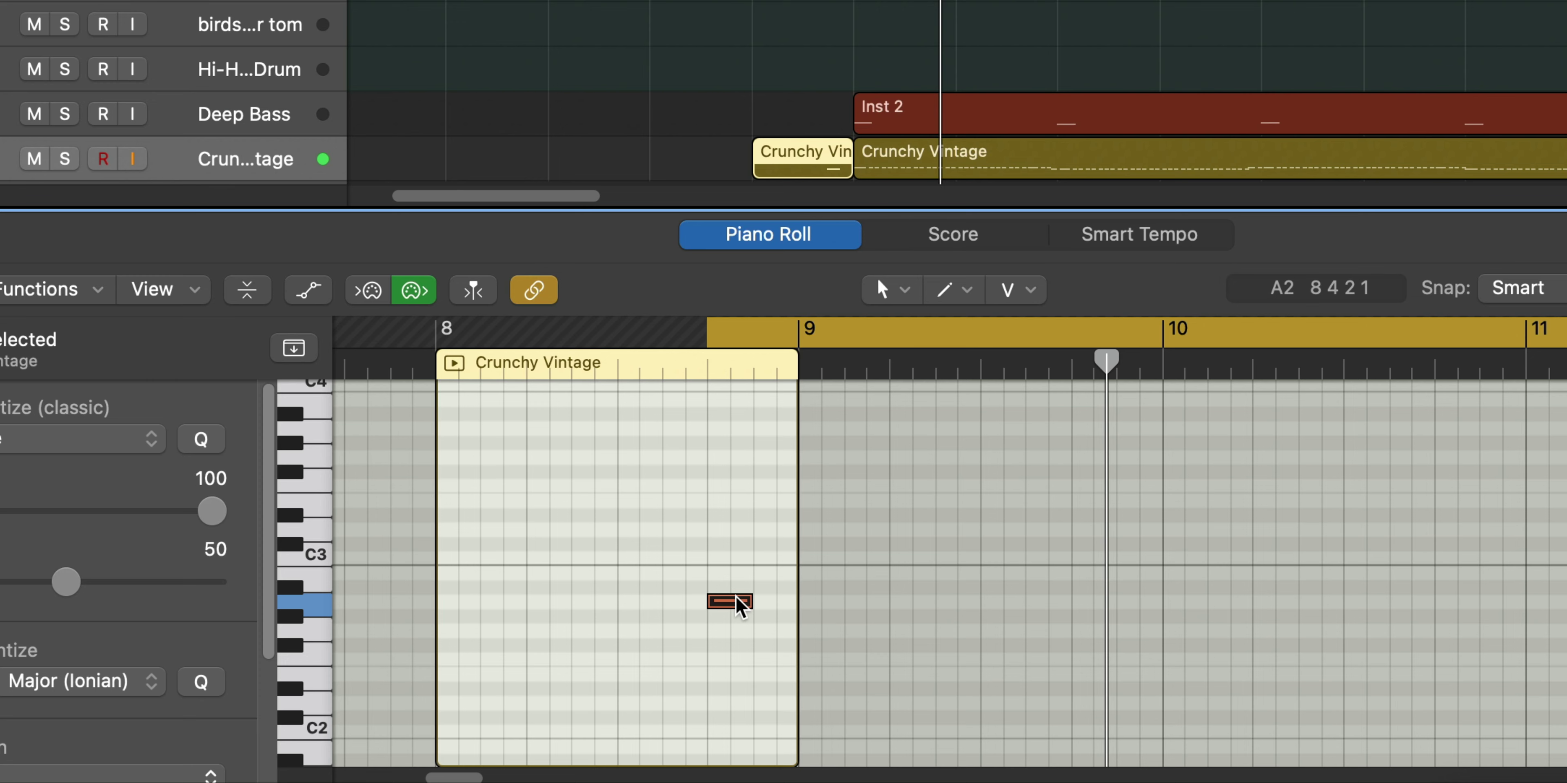
Finish the eighth-note pickup on beat 4 of bar 8 with A1 followed by D2, and play it into bar 9
scroll(685, 542, down, 5)
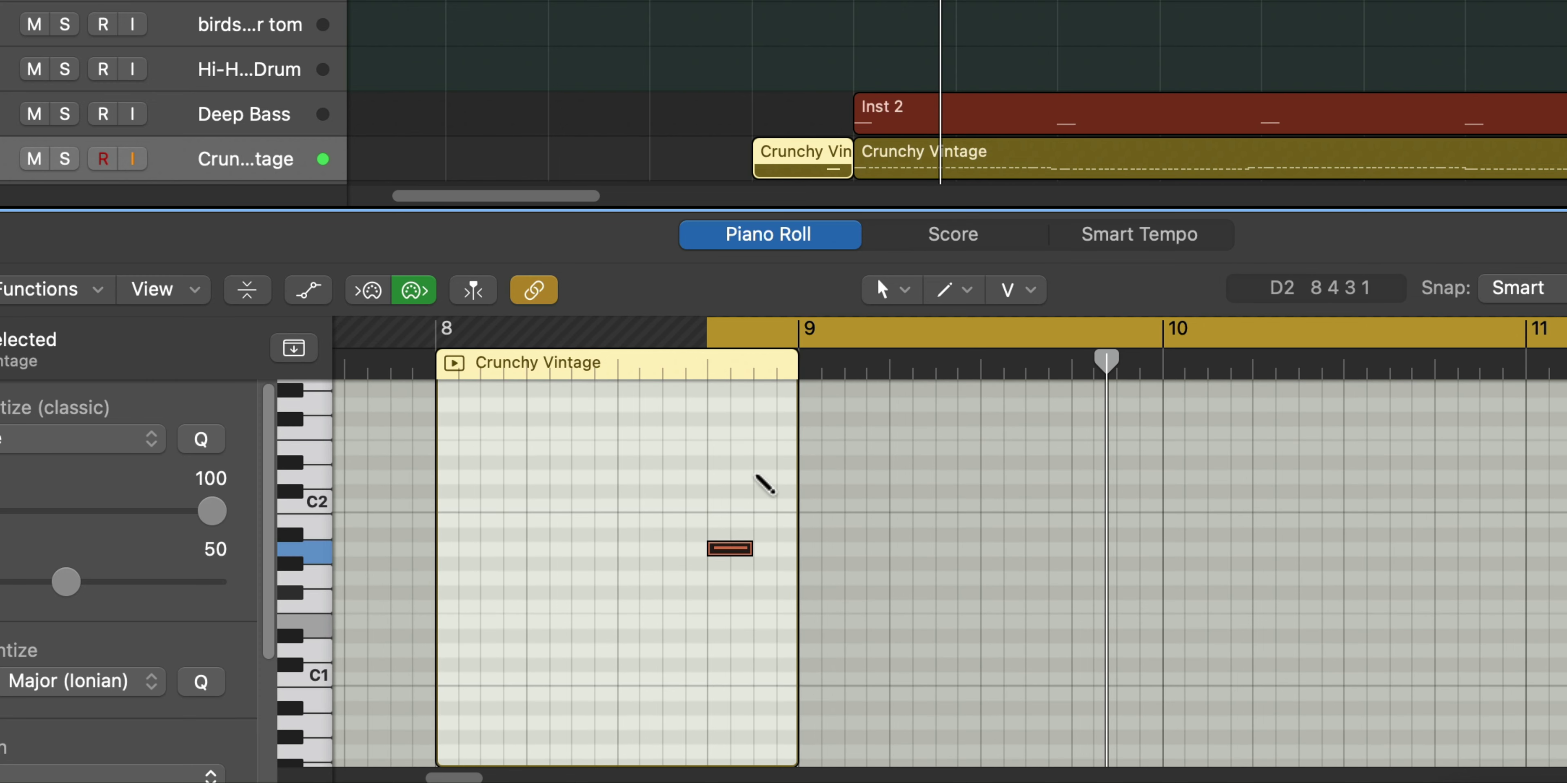
super+click(762, 476)
key(space)
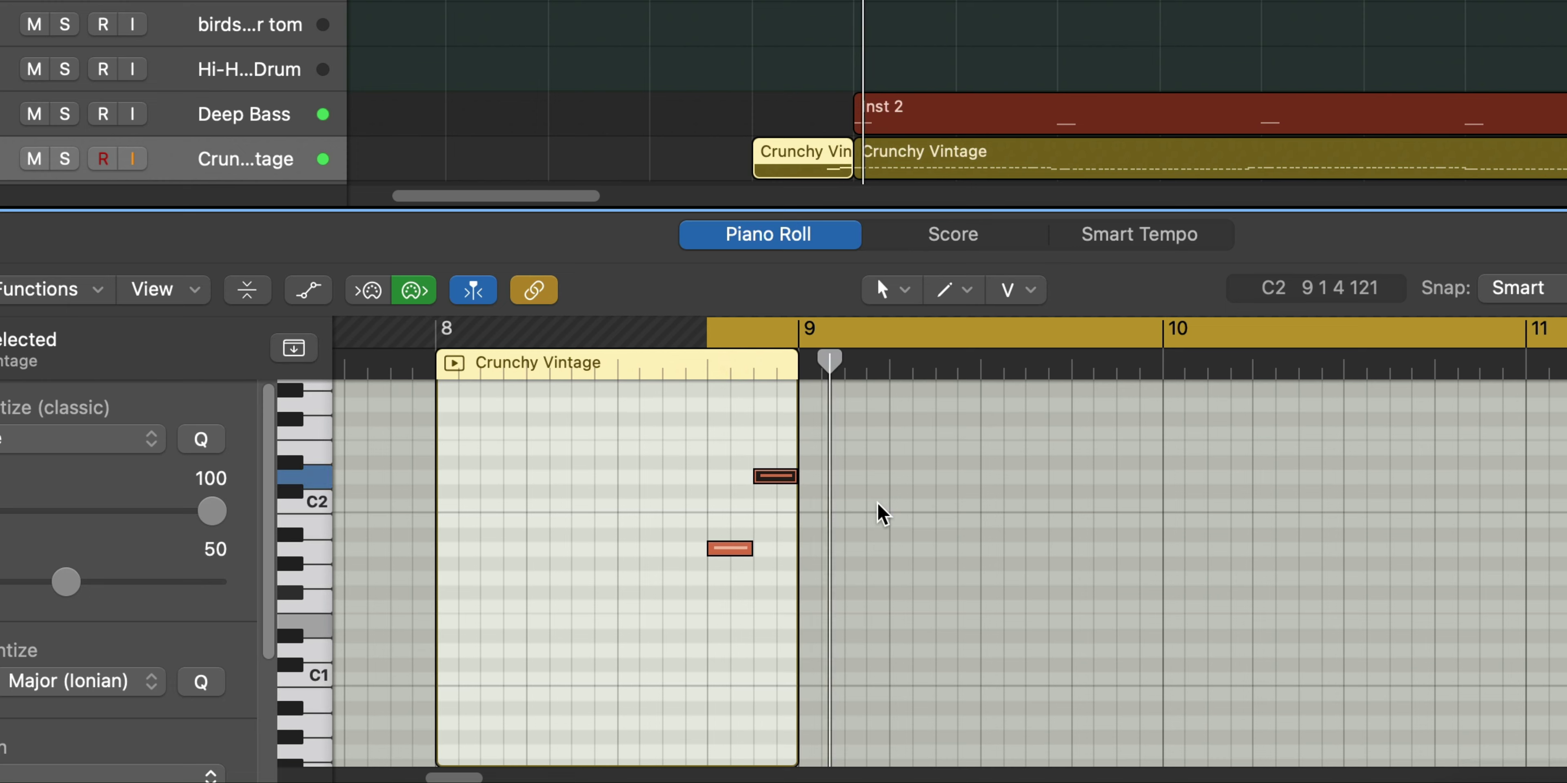
key(e)
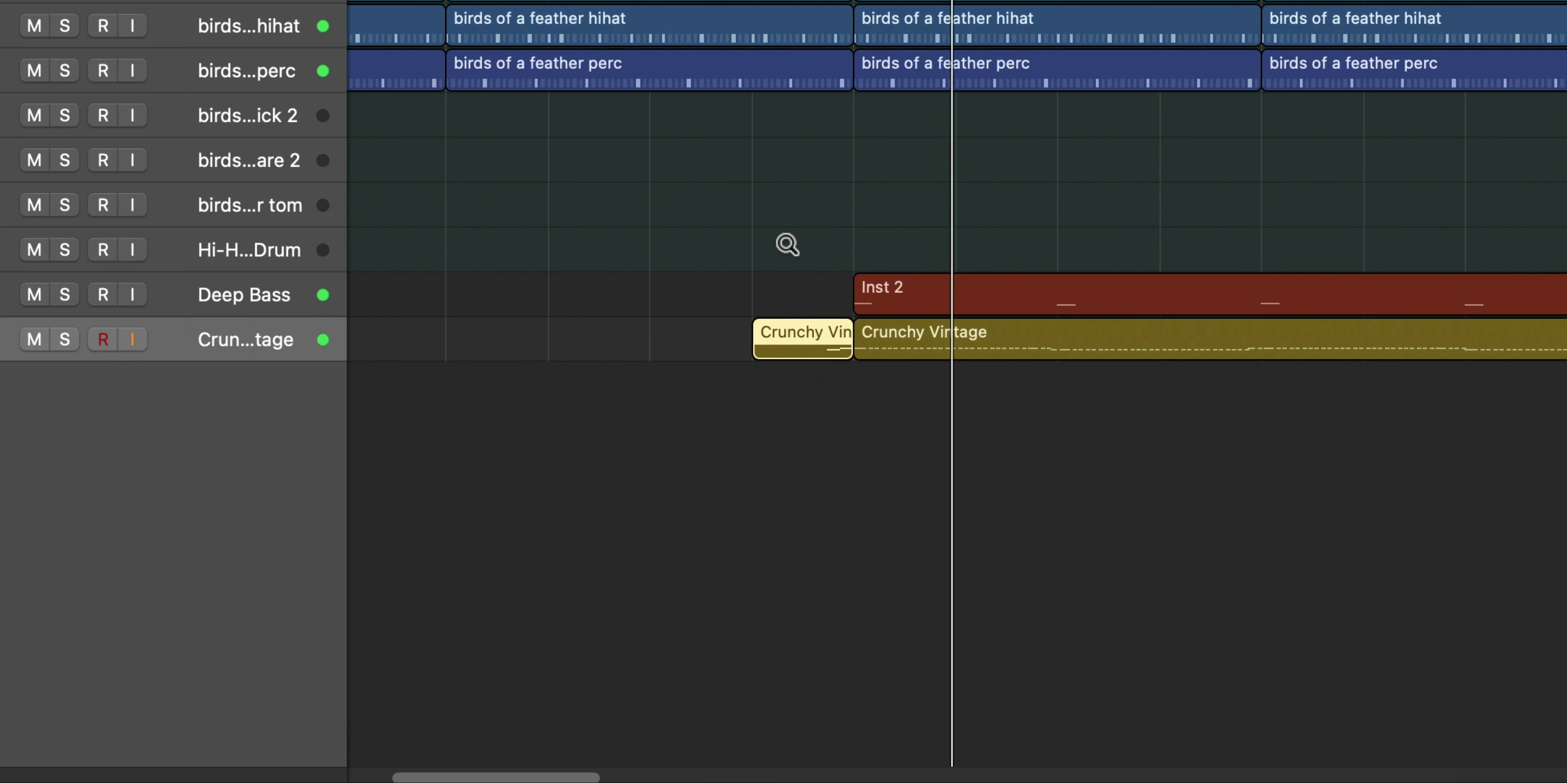
Repeat all regions spanning bars 9 to 17 once at bar 17, set the cycle range around the copies and play briefly
ctrl+alt+click(776, 241)
ctrl+alt+click(709, 446)
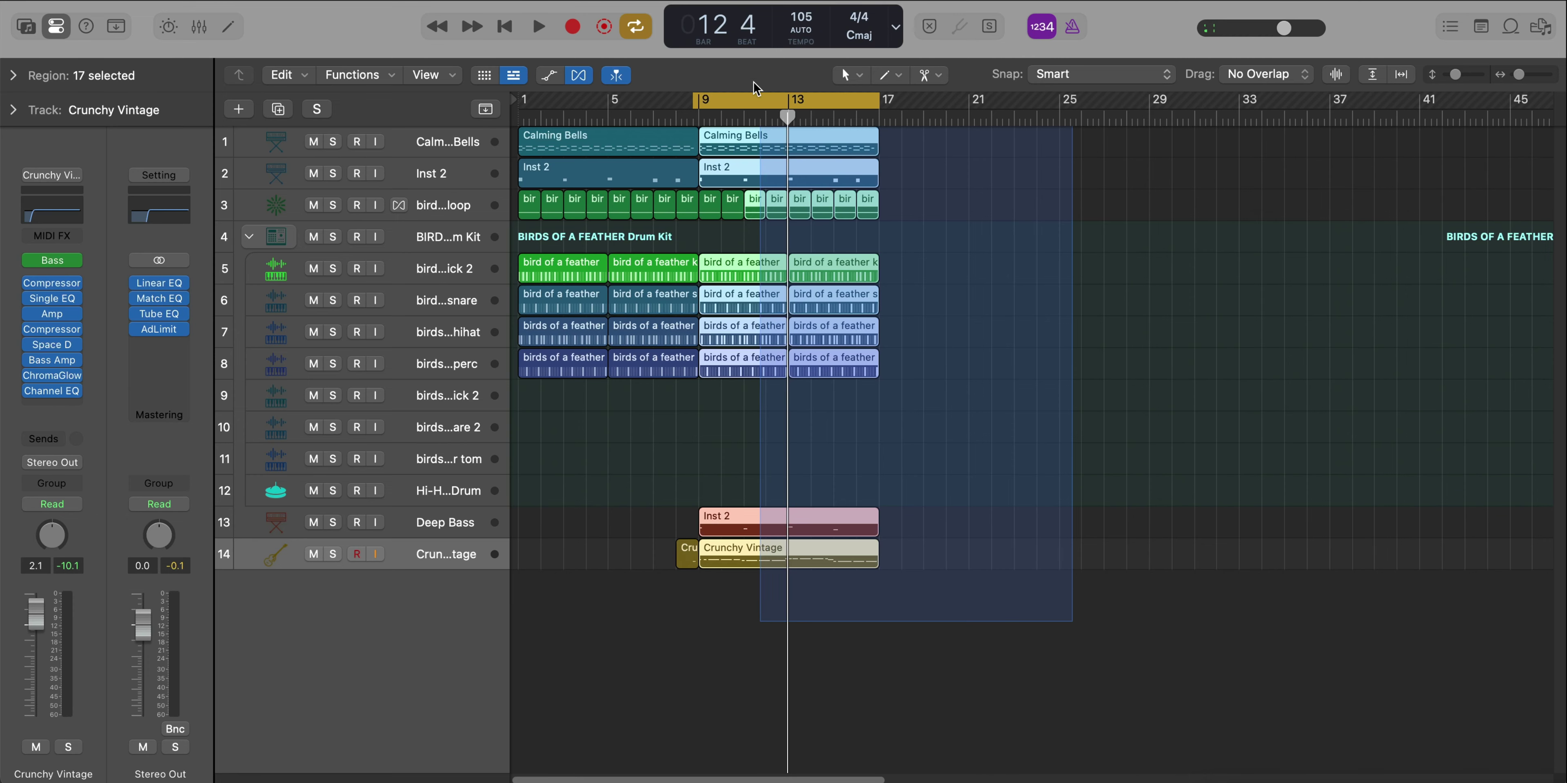
drag(760, 146, 700, 138)
key(super+r)
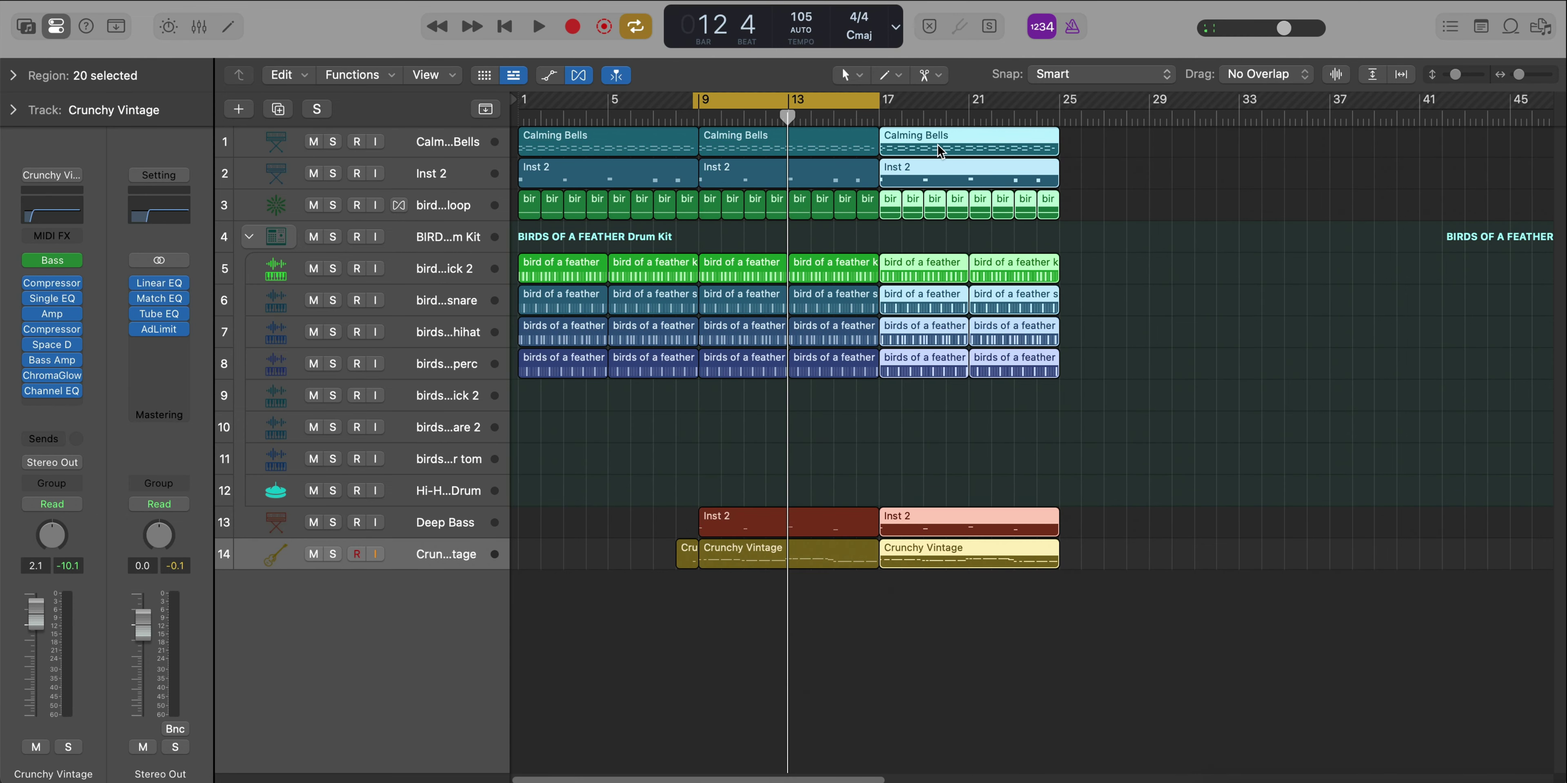
key(super+u)
key(space)
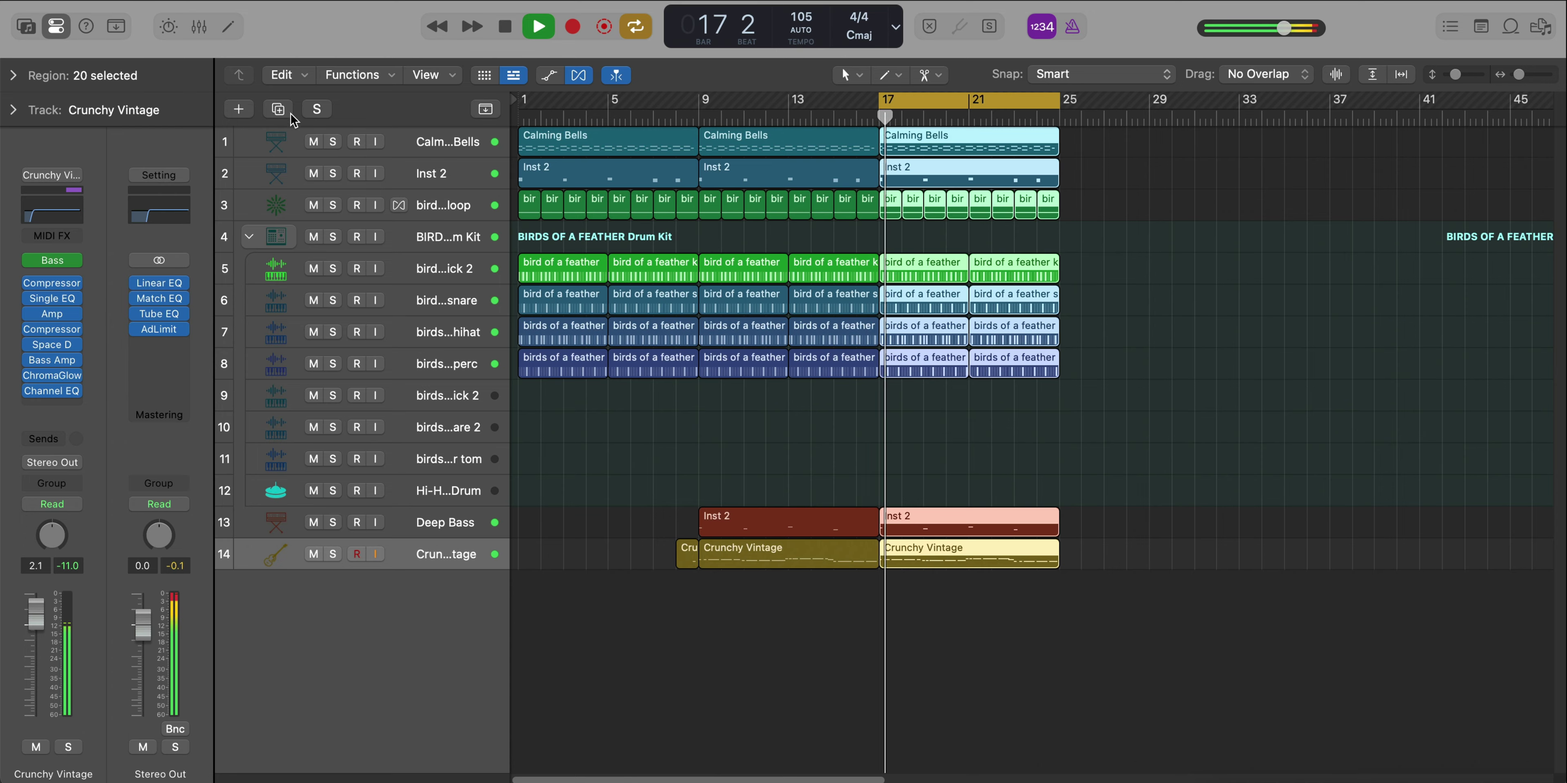
key(space)
Create a new software instrument track and load the Acoustic Guitar patch from the Guitar sounds
click(249, 107)
key(Return)
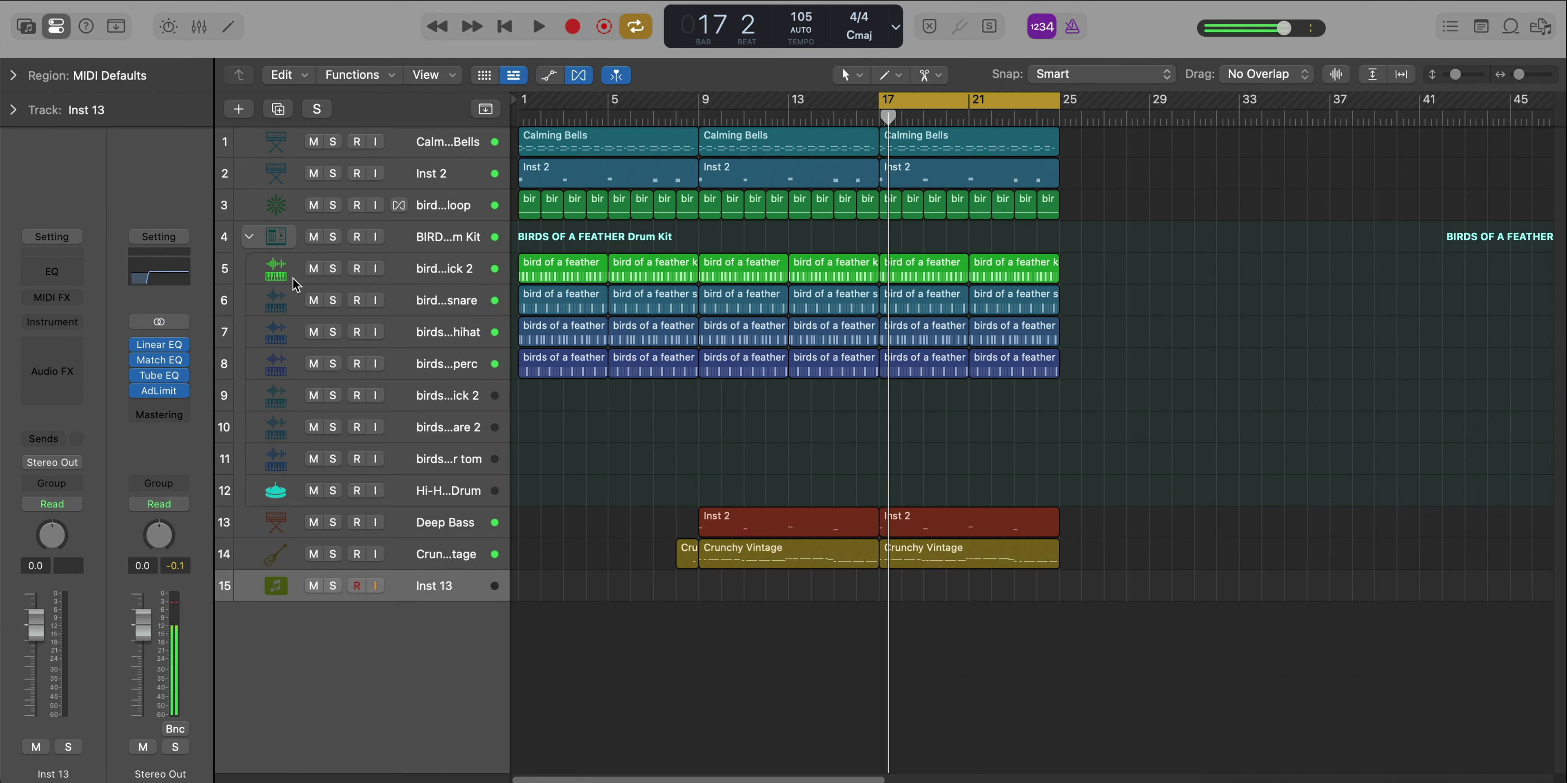
click(26, 27)
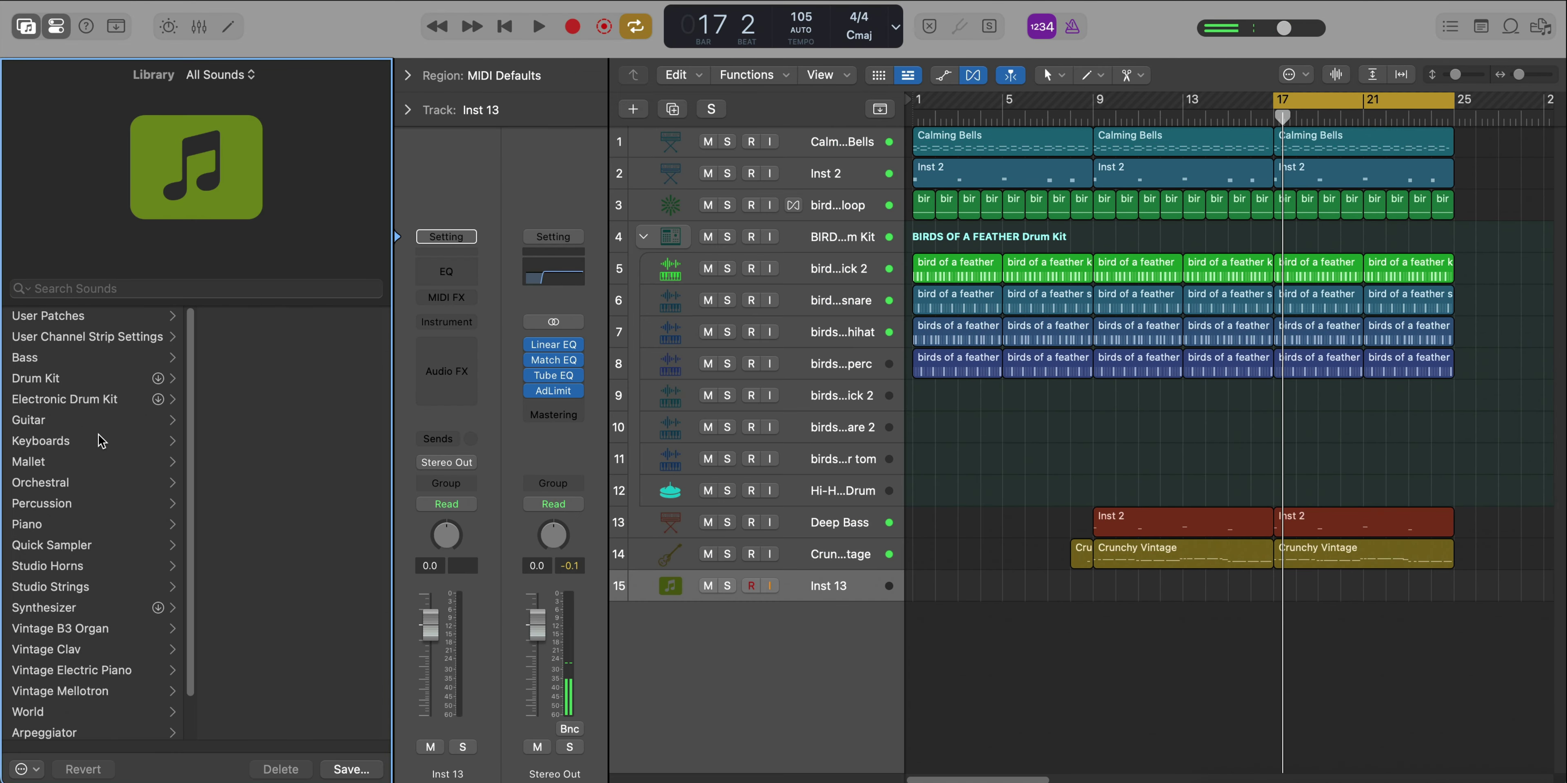
click(68, 421)
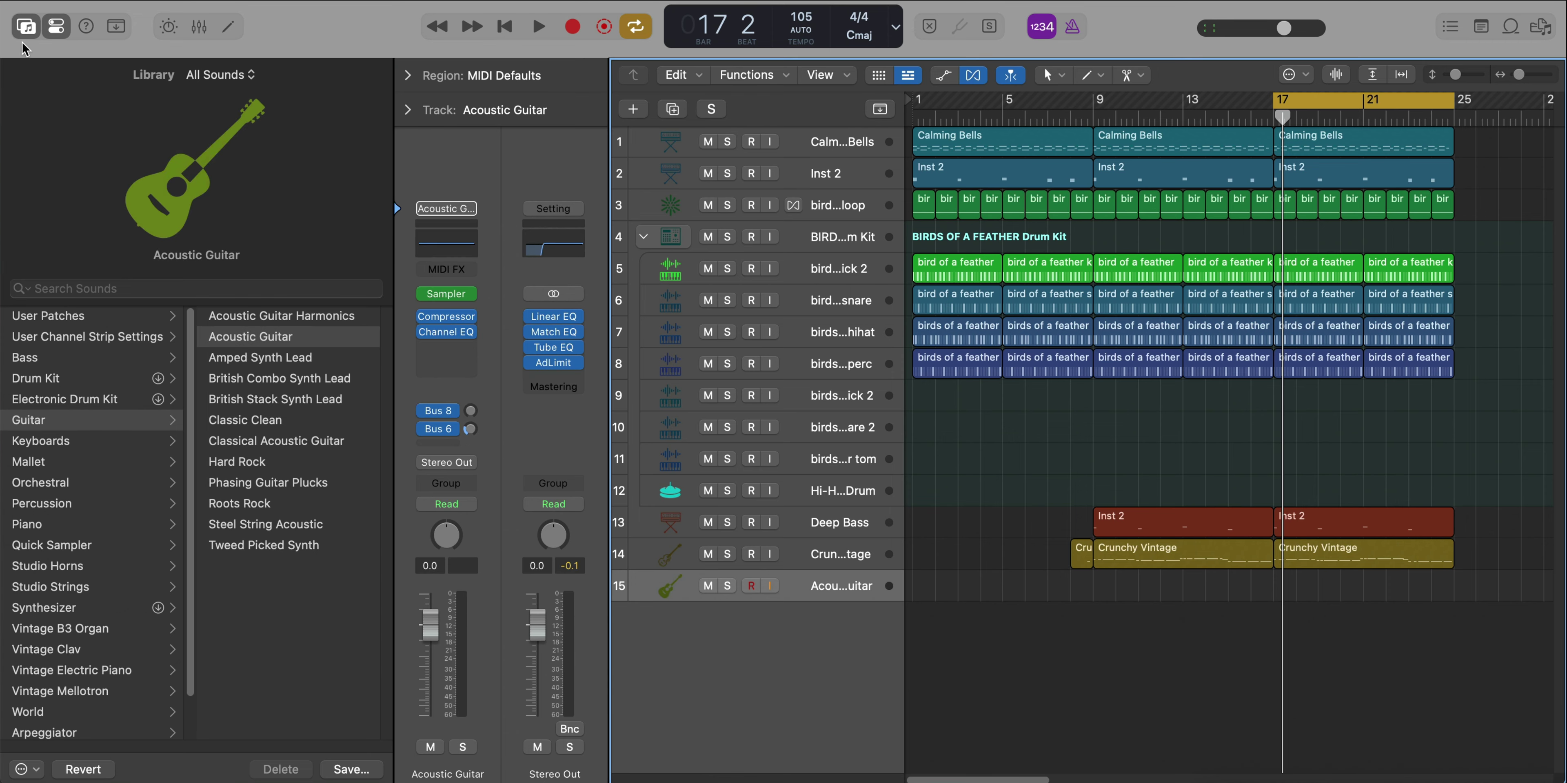
key(y)
Copy the bar 17 Inst 2 chord region to the Acoustic Guitar track, open its notes for editing and play them
drag(927, 176, 927, 586)
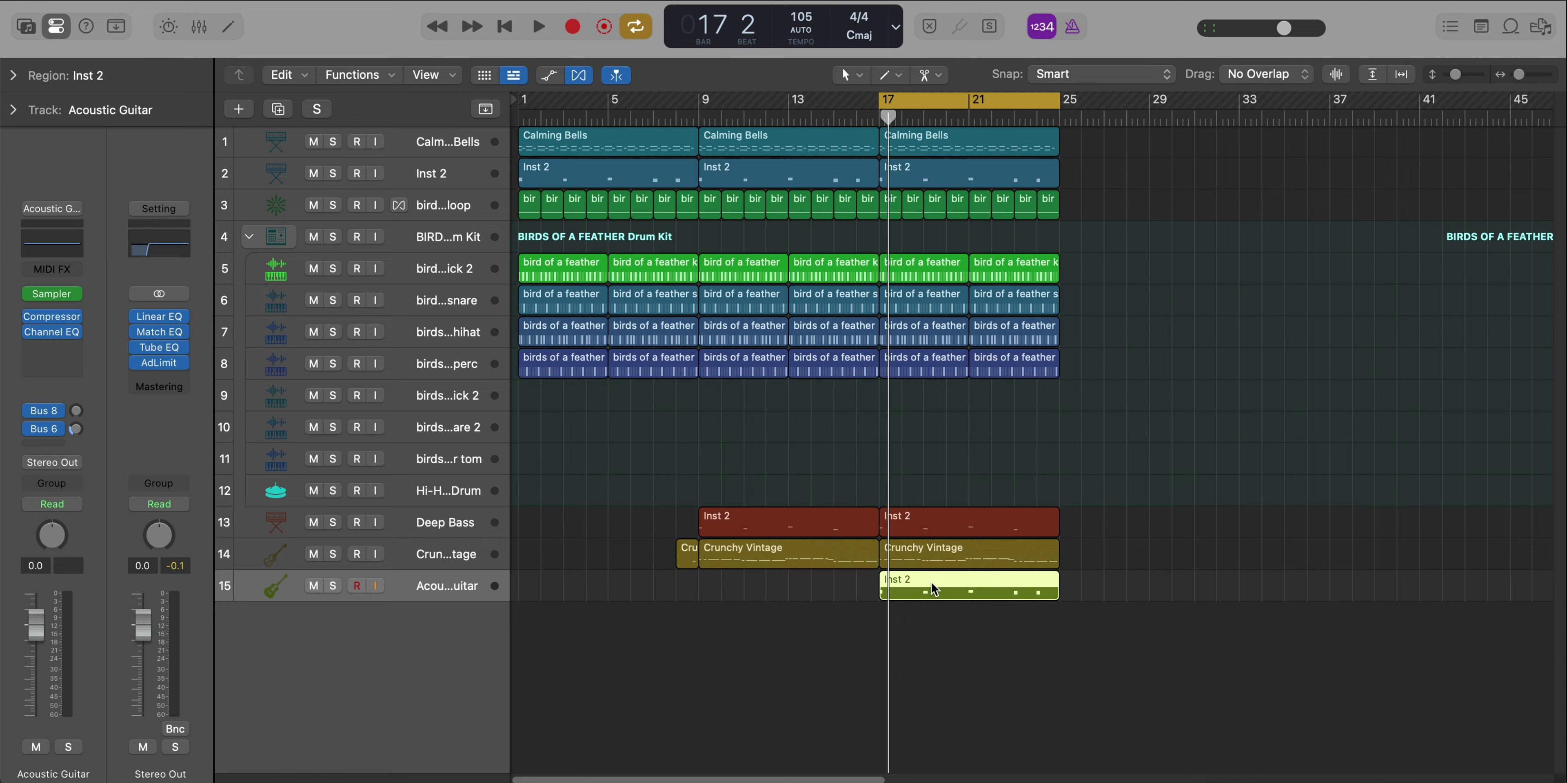
double_click(930, 581)
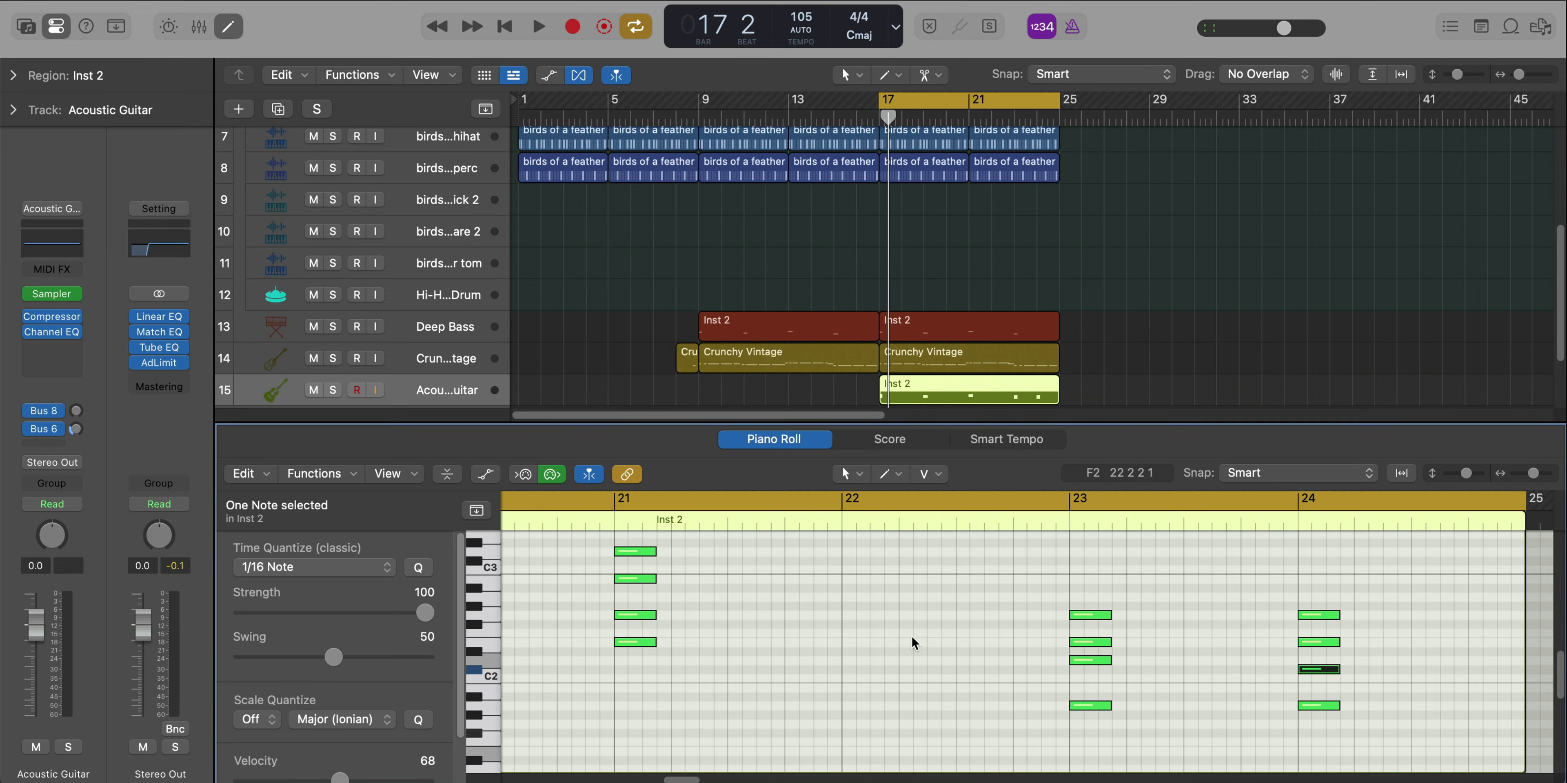
ctrl+alt+click(913, 637)
ctrl+alt+click(917, 642)
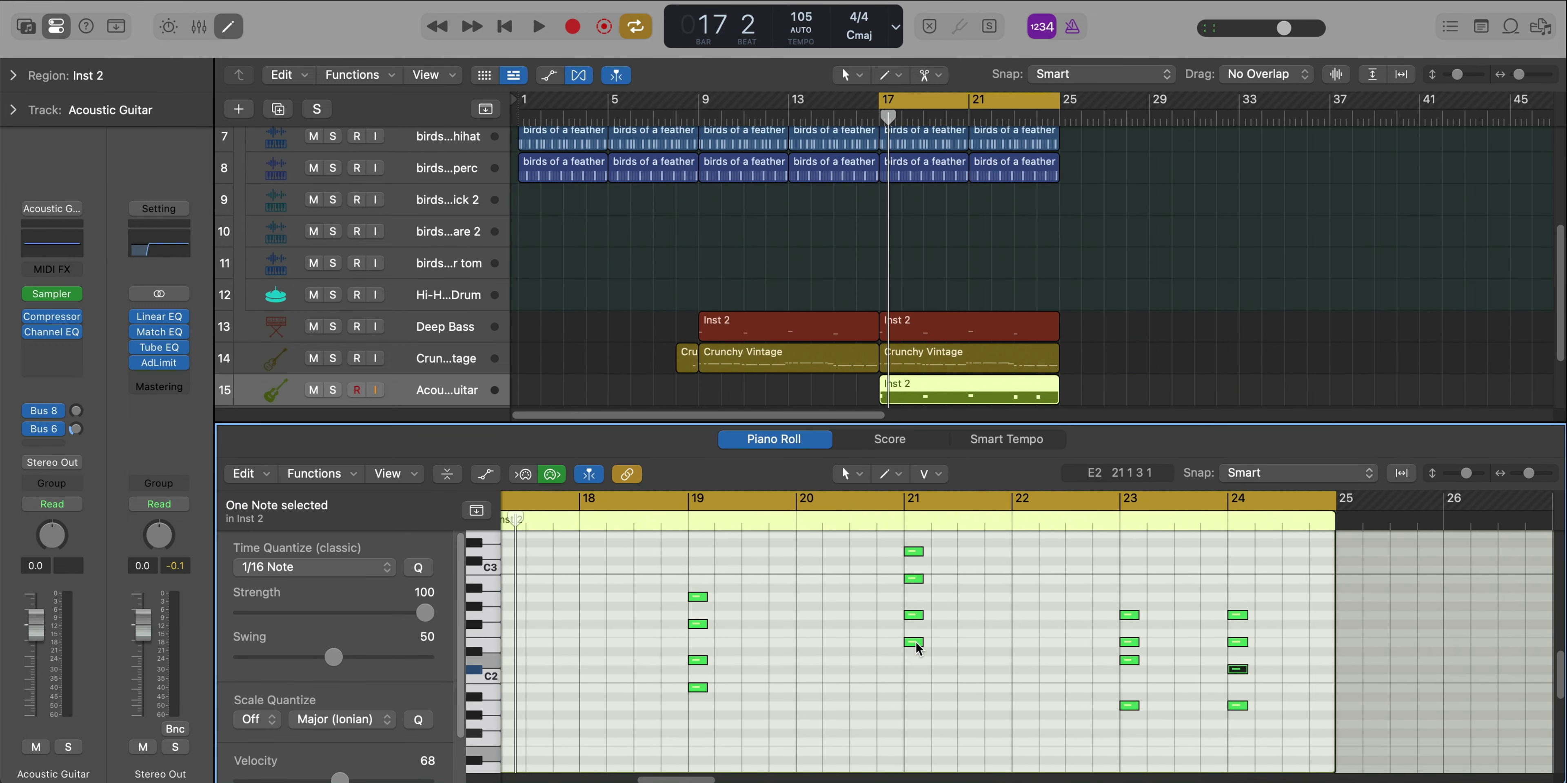
key(space)
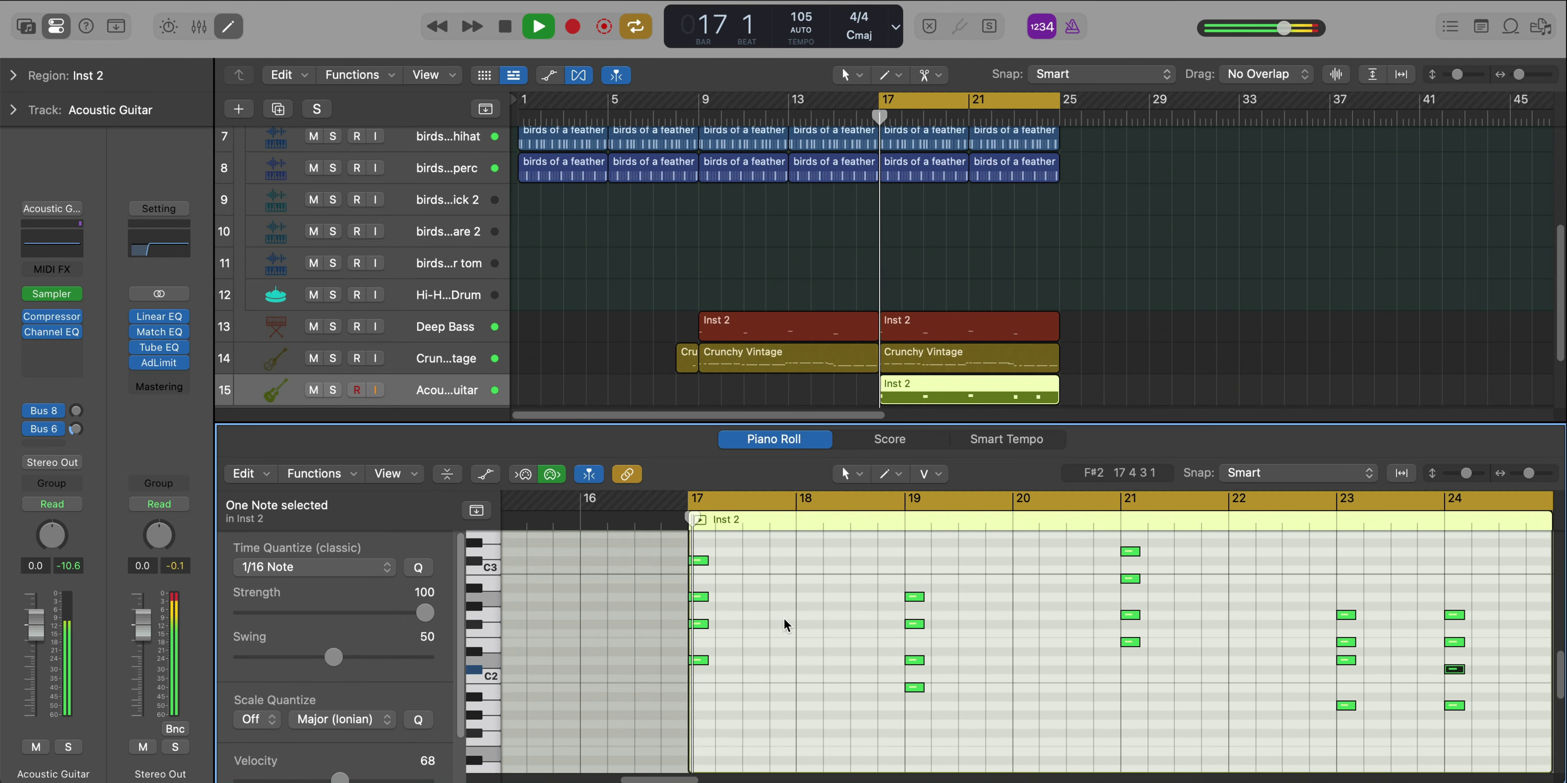
Rework the Acoustic Guitar chords at bars 17 and 19 into six-note voicings, each one bar long
super+click(699, 732)
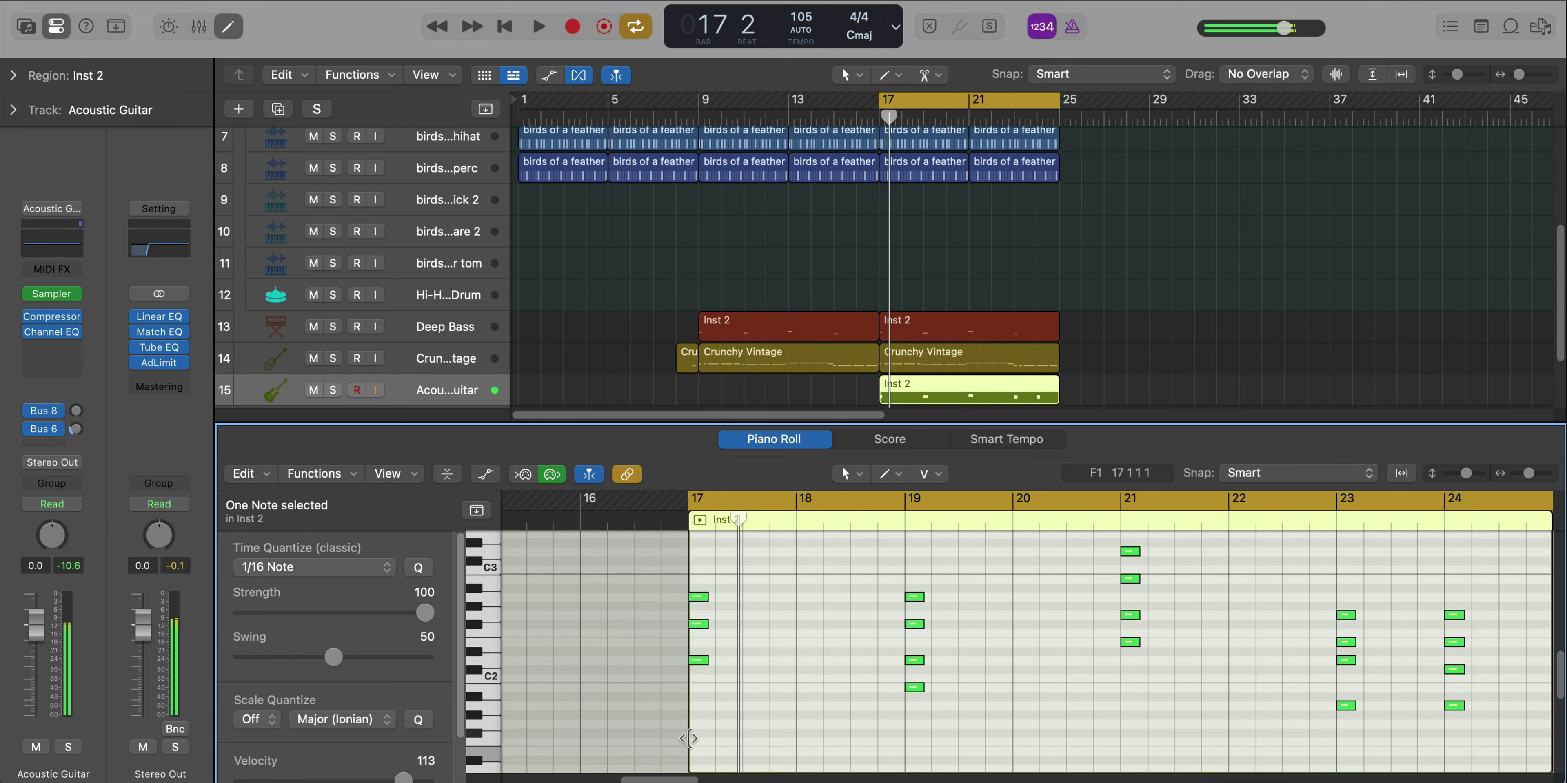
scroll(981, 684, left, 5)
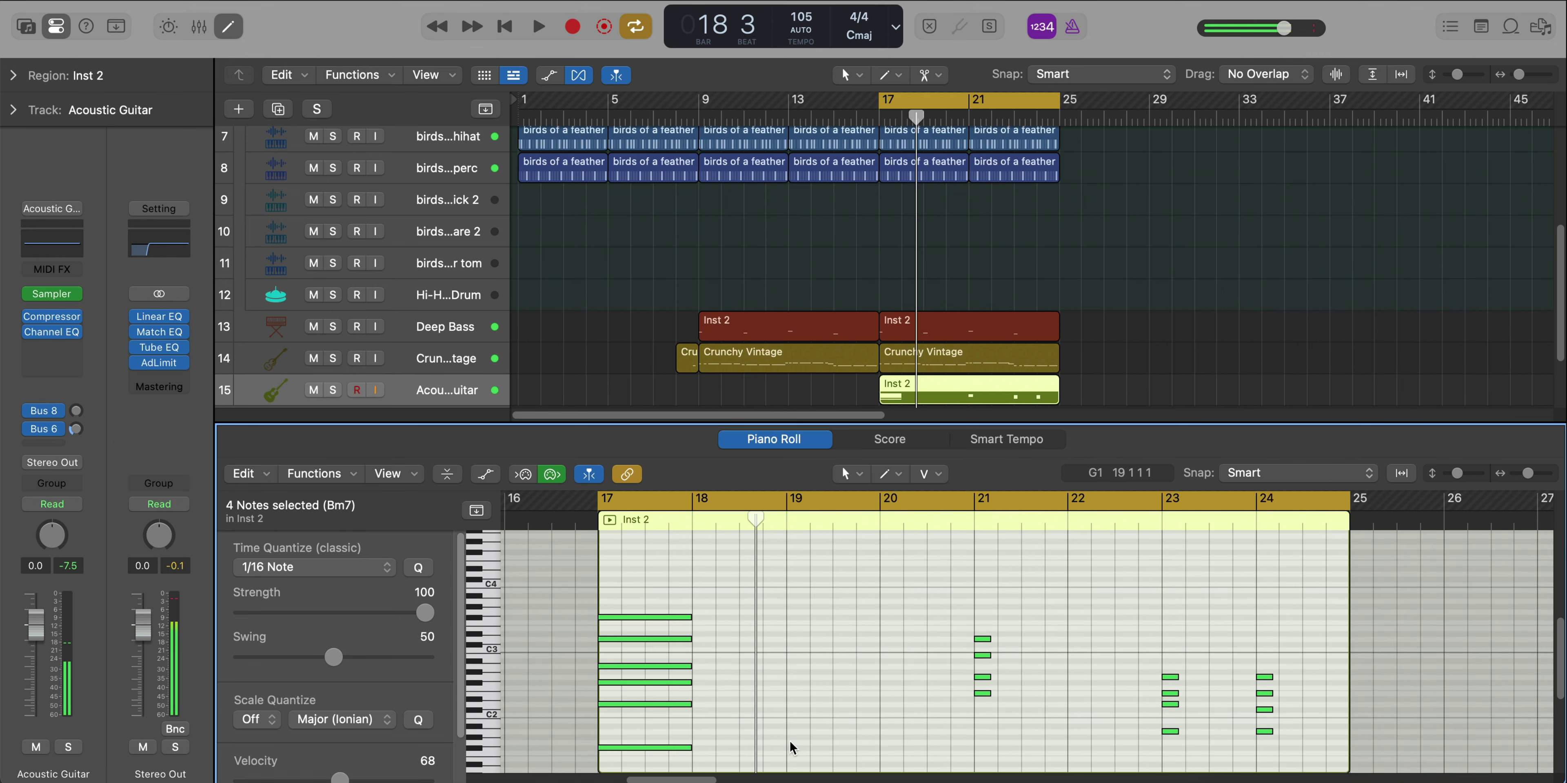
drag(809, 721, 831, 675)
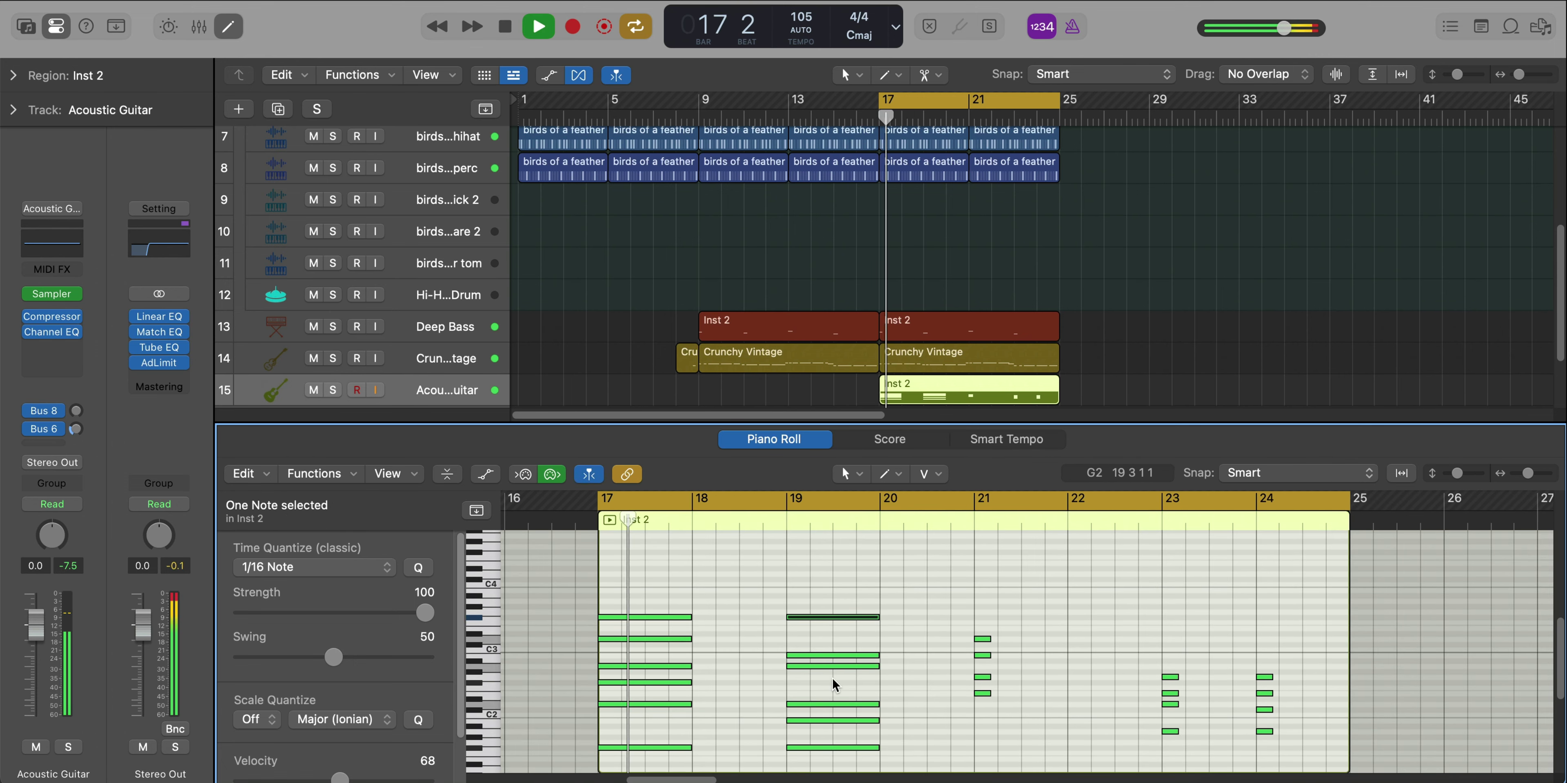
Build one-bar, six-note guitar voicings at bars 21 and 23 and remove the short chord at bar 24
ctrl+alt+click(834, 684)
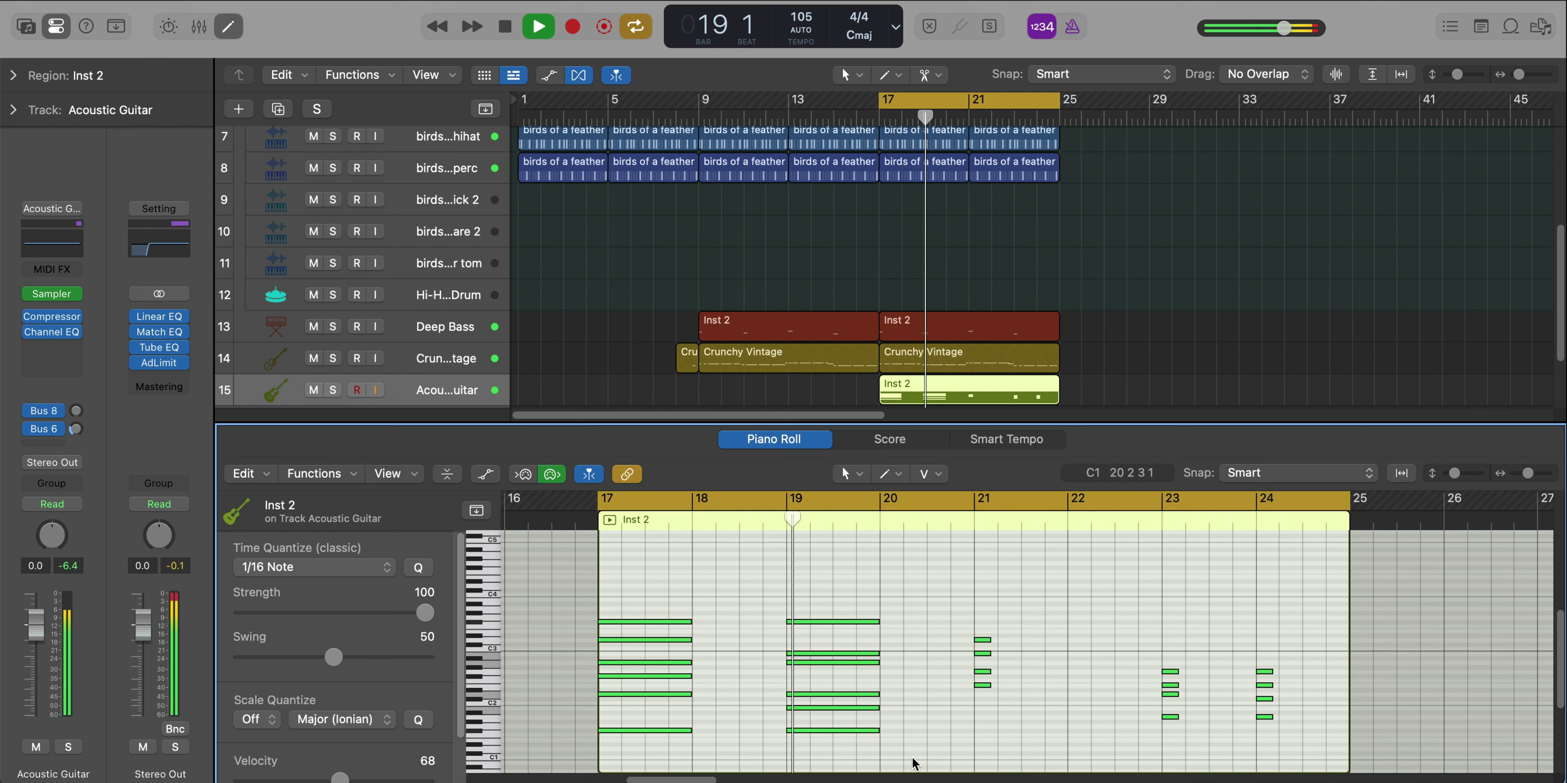
drag(915, 759, 825, 594)
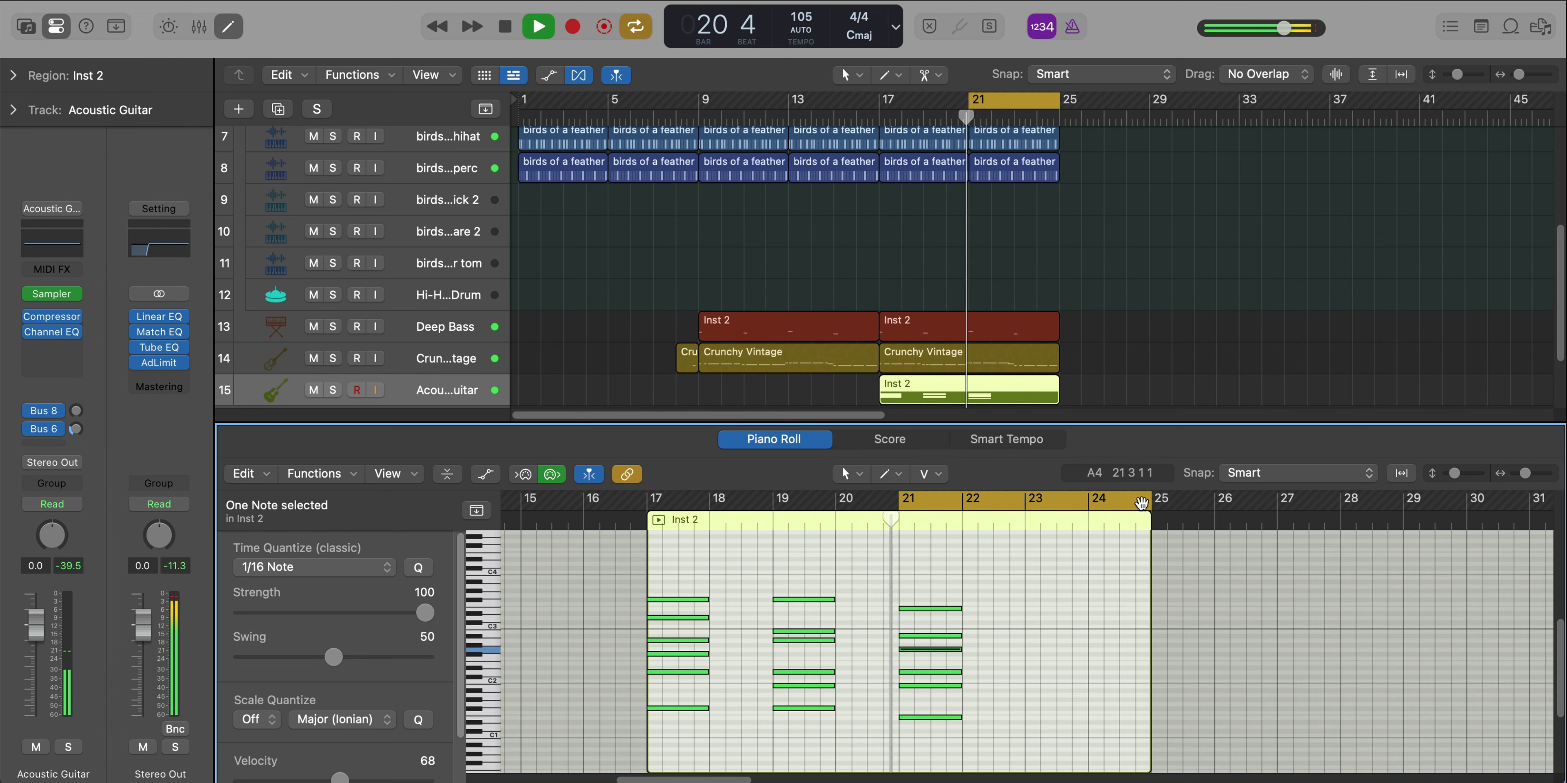
drag(892, 599, 942, 728)
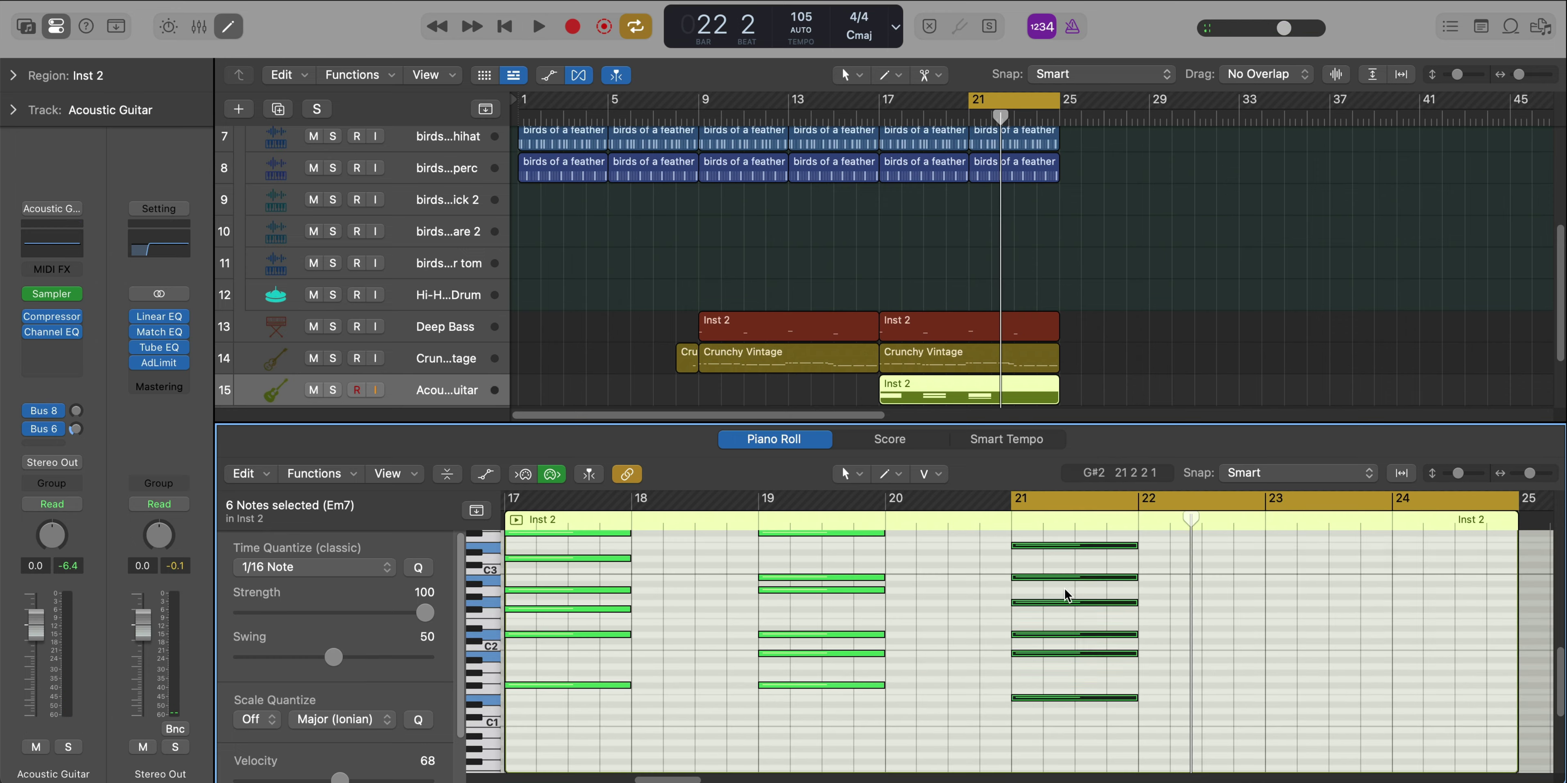
drag(1061, 603, 1309, 541)
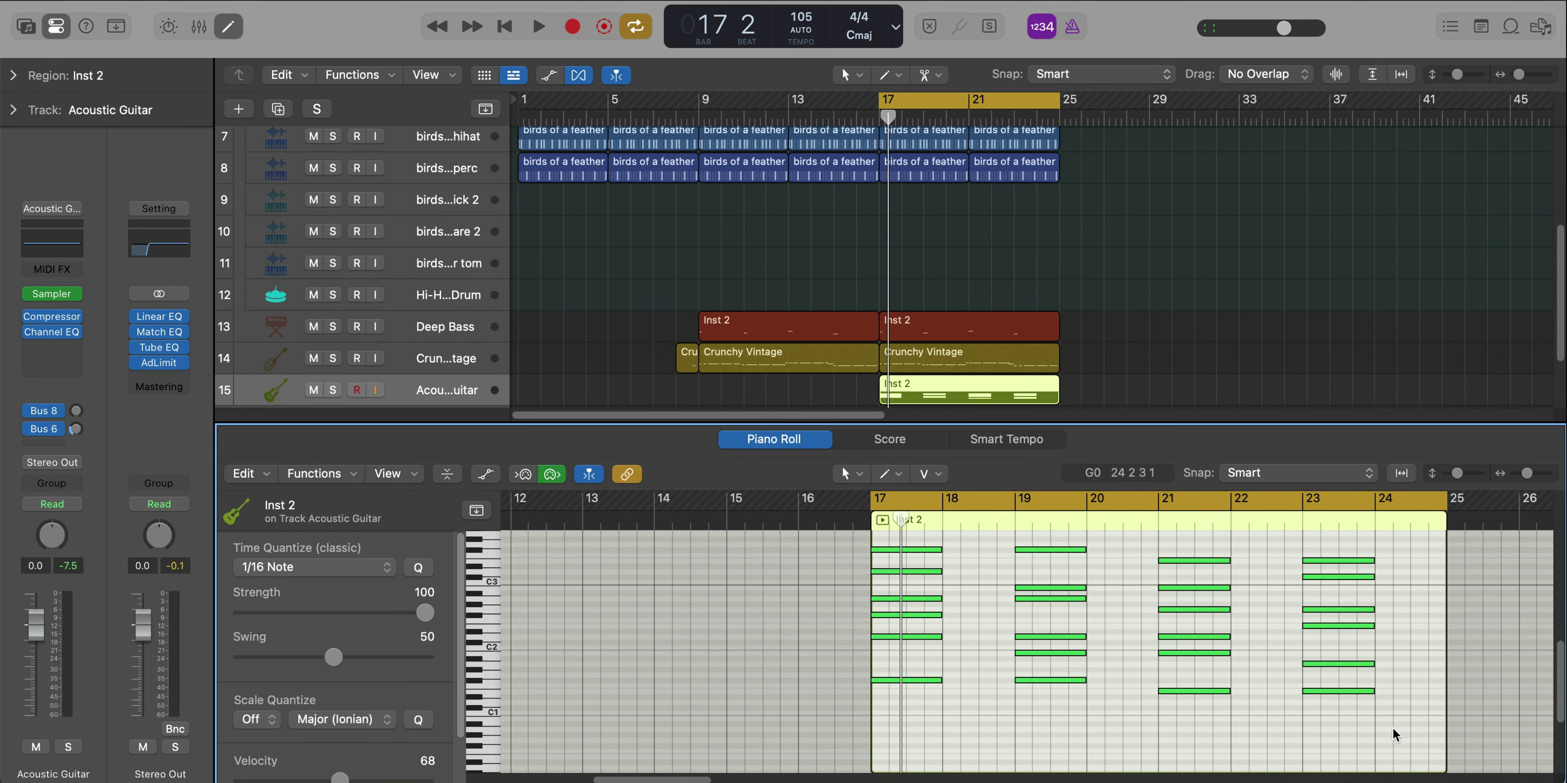
Set the Acoustic Guitar region's Quantize to 1/8 Note and Q-Flam to +55 ticks for a strummed feel, then play the chords
drag(1401, 738, 874, 539)
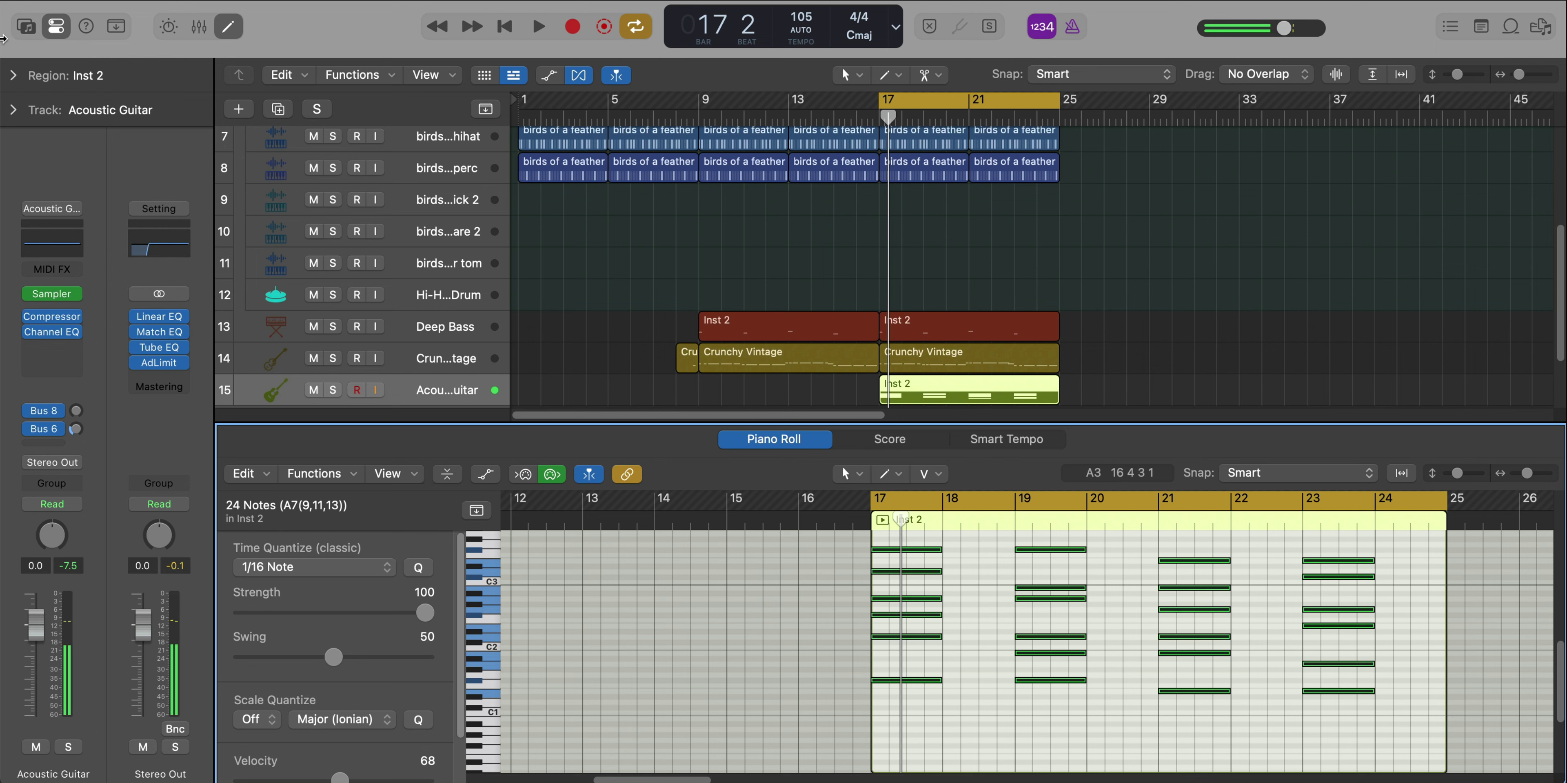
click(11, 77)
click(131, 152)
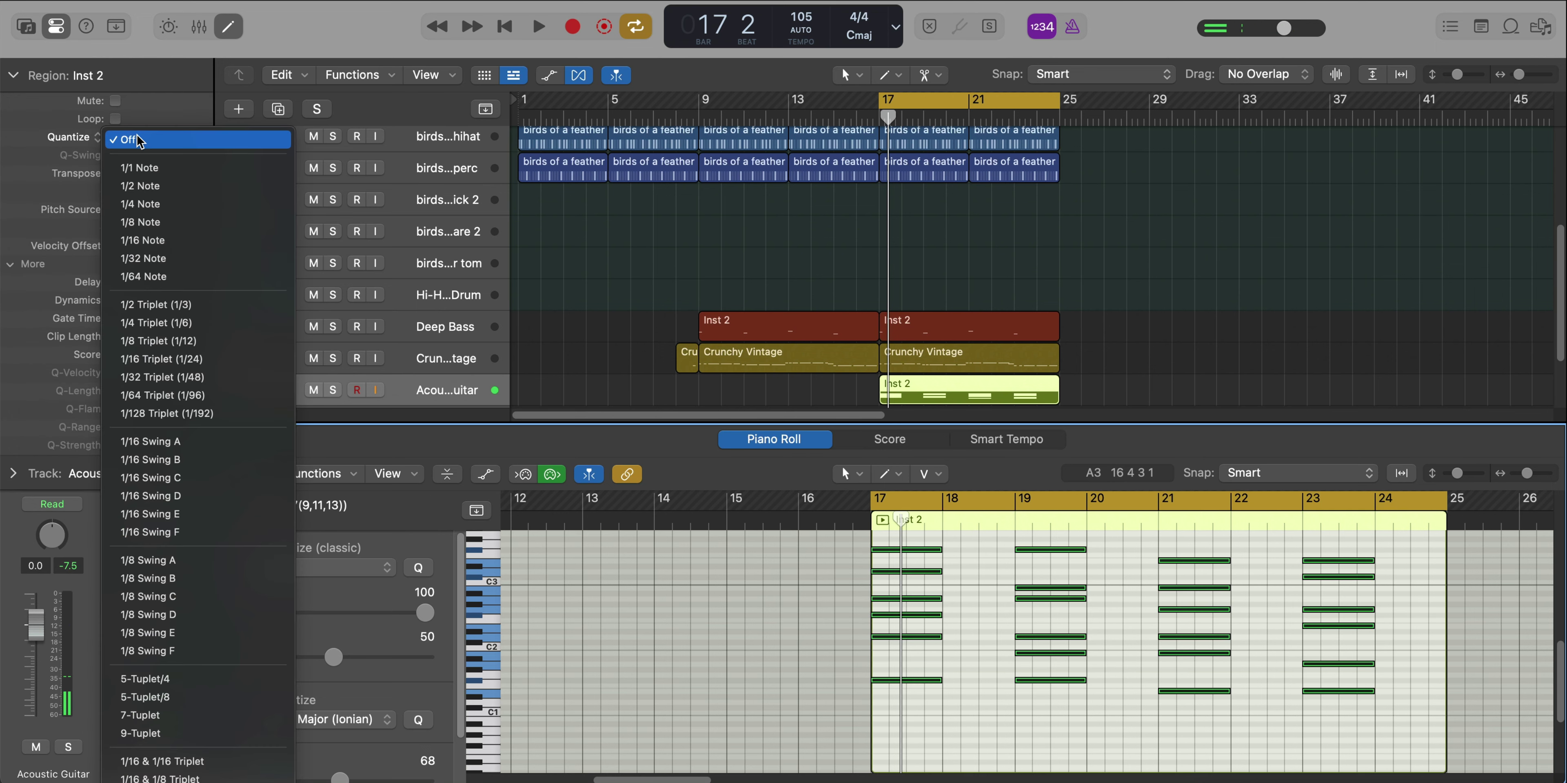
click(141, 226)
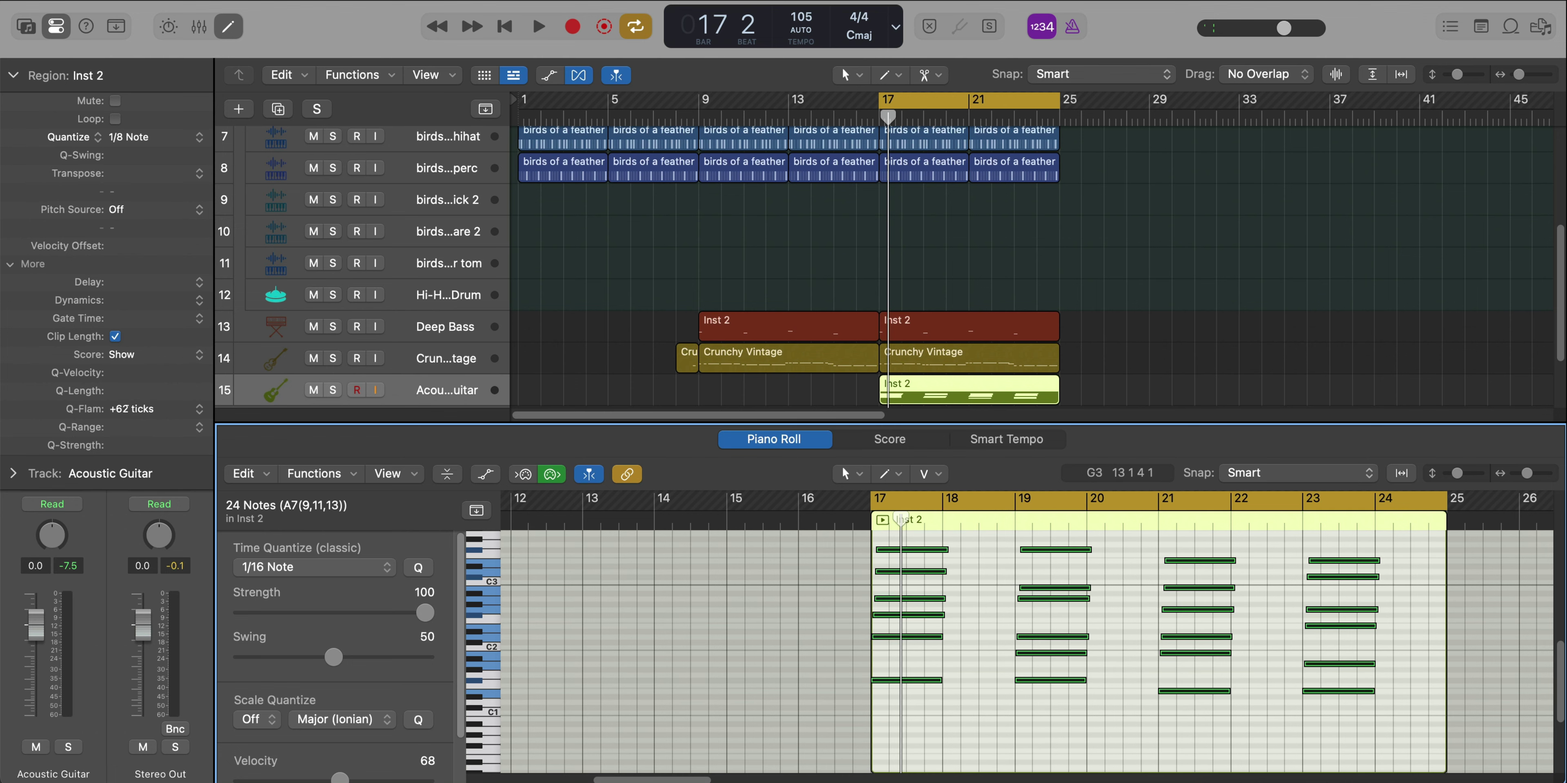
key(space)
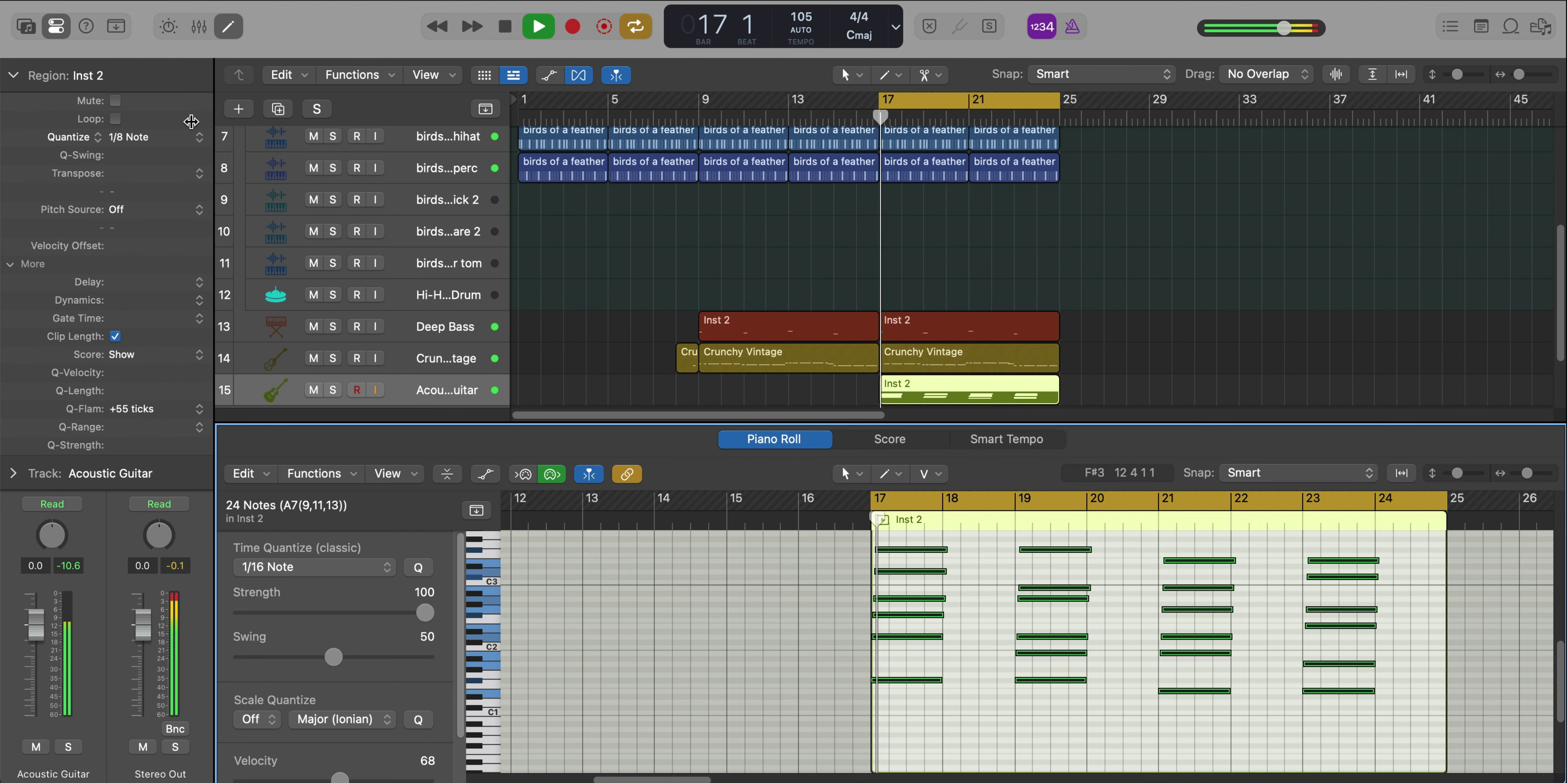
click(26, 30)
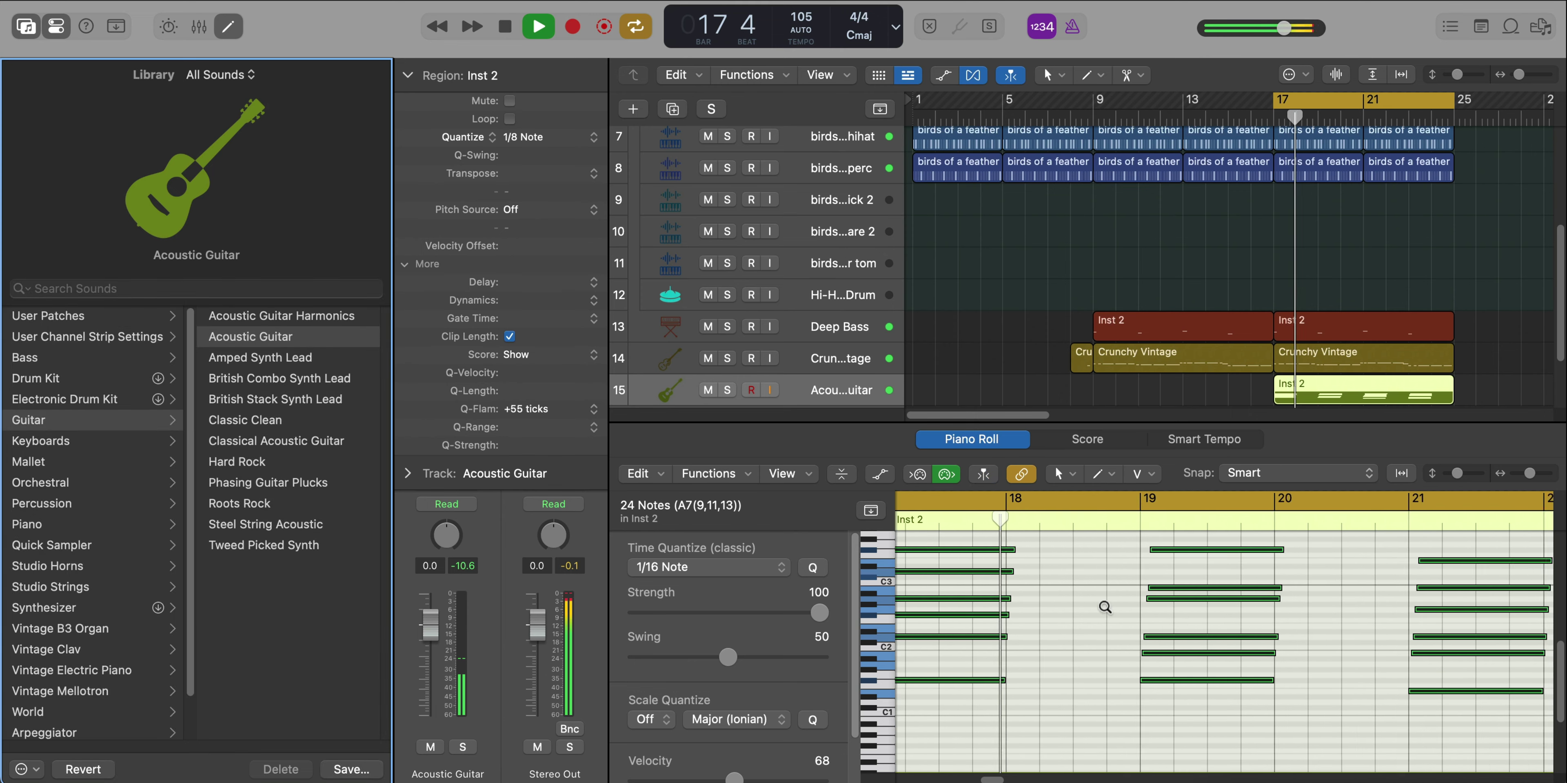
click(21, 31)
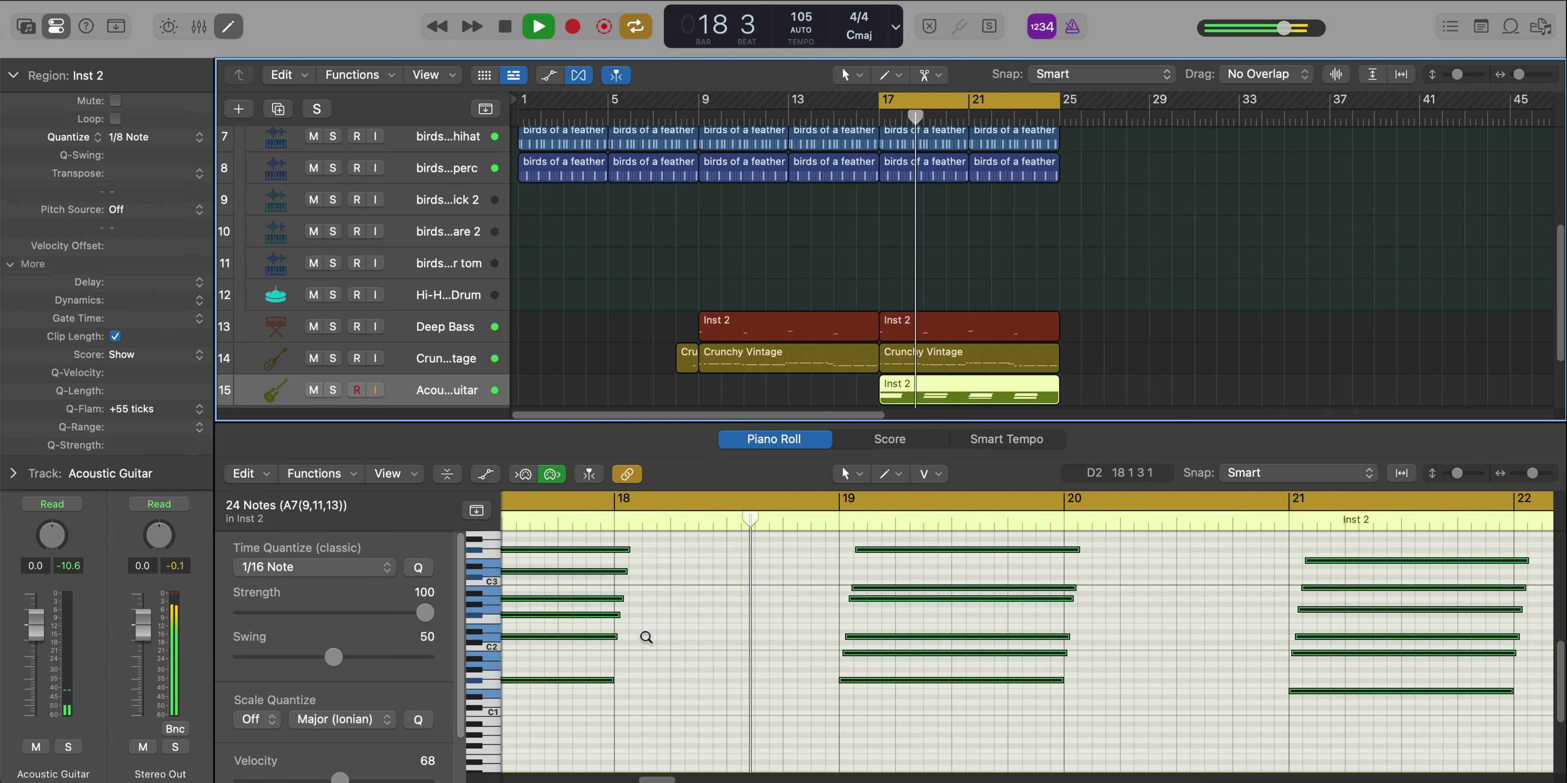
ctrl+alt+click(699, 664)
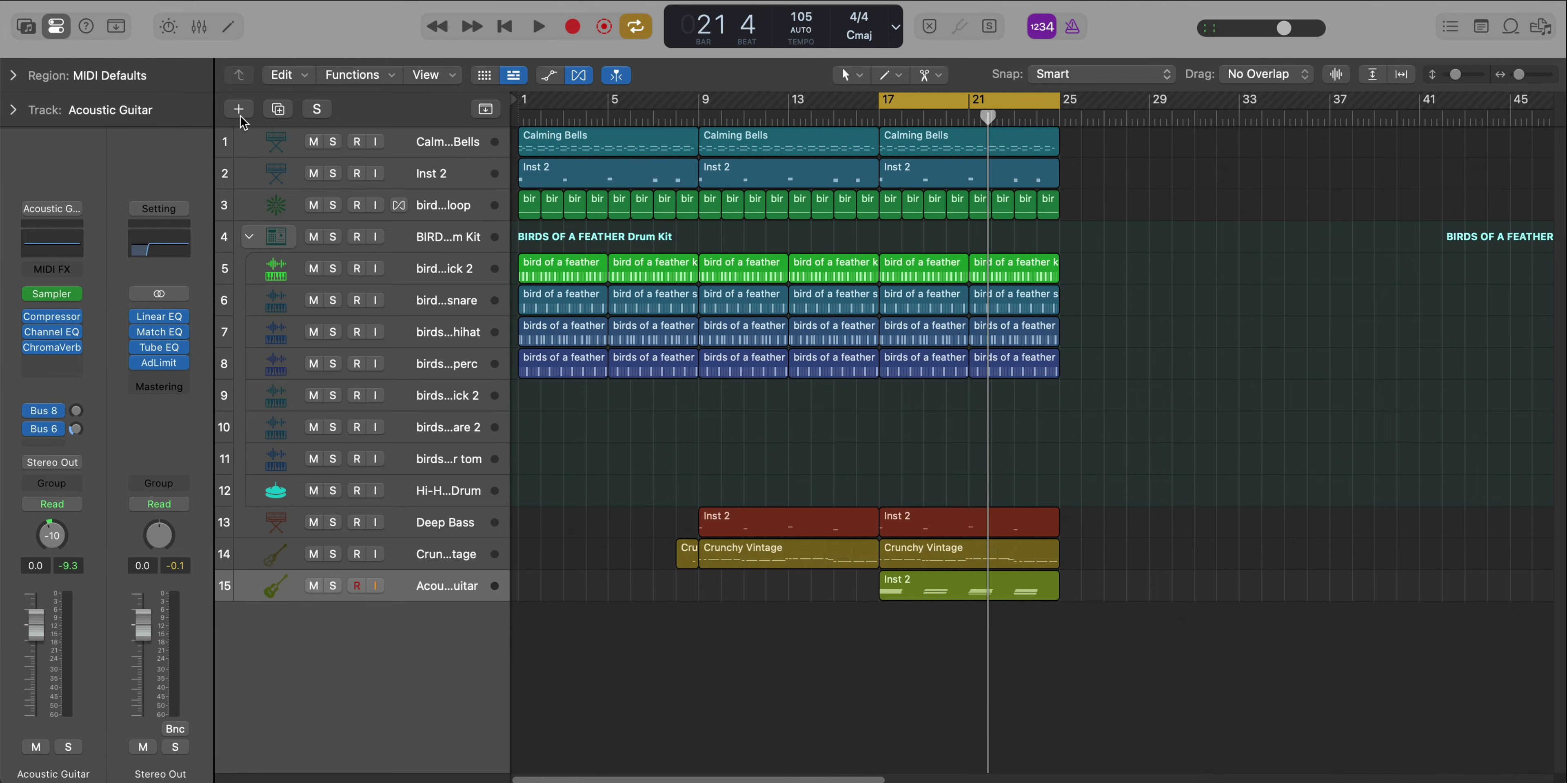
Create a new software instrument track and load Alchemy as its instrument
click(239, 110)
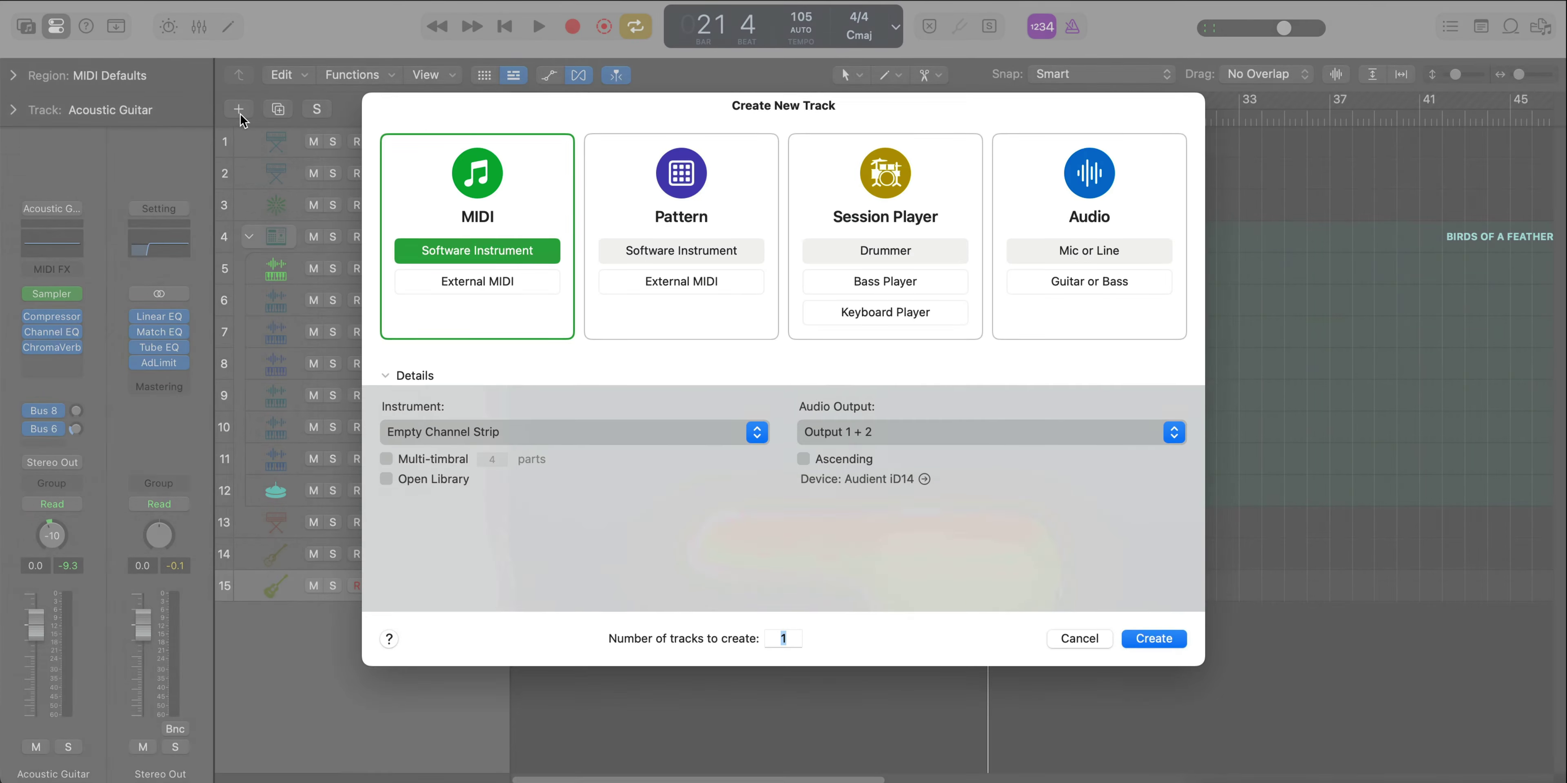
key(Return)
click(67, 331)
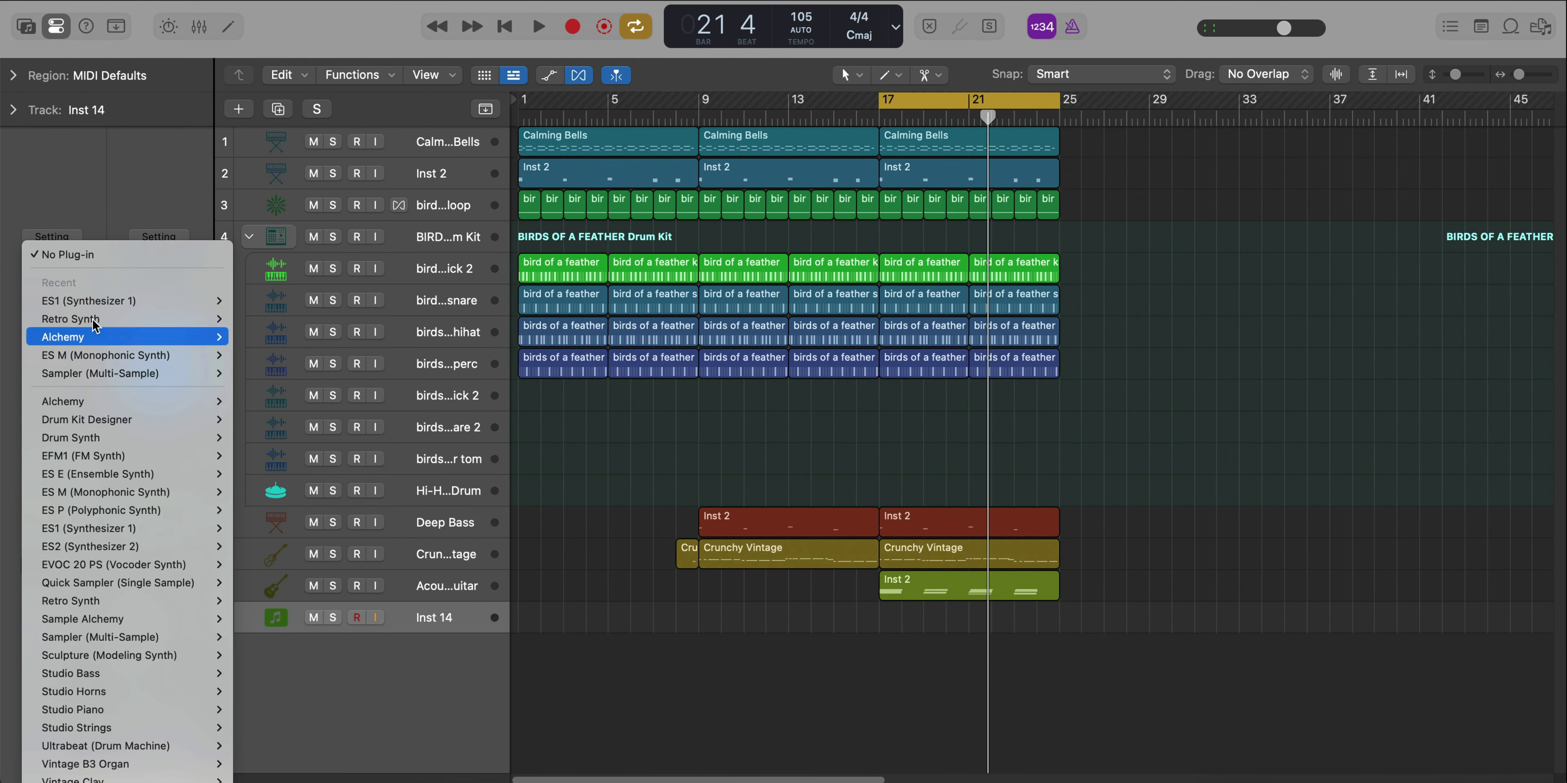
click(825, 358)
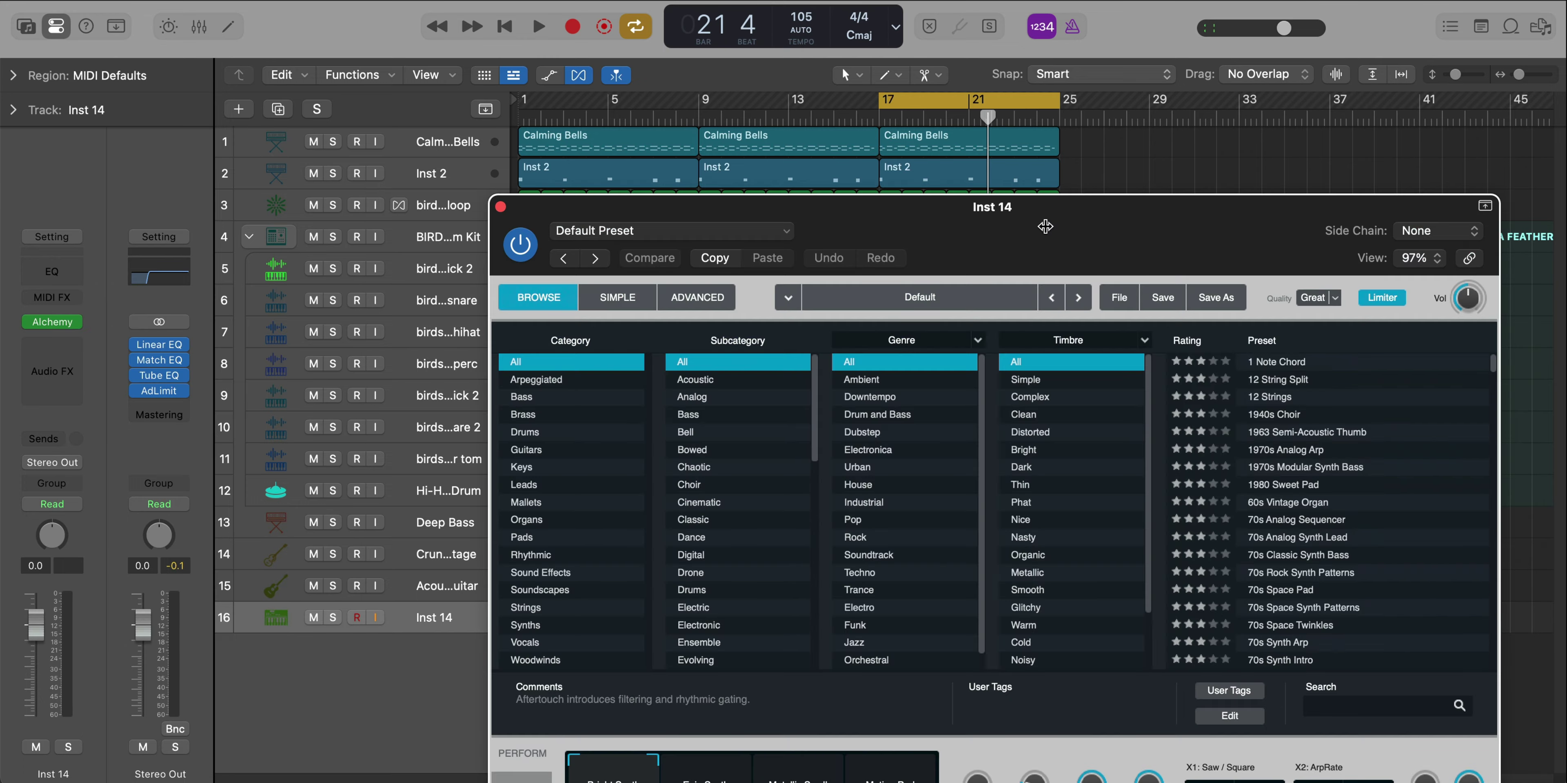
drag(939, 231, 878, 53)
Search Alchemy's Pads for "auror" and load the Aurora Haze preset
click(403, 359)
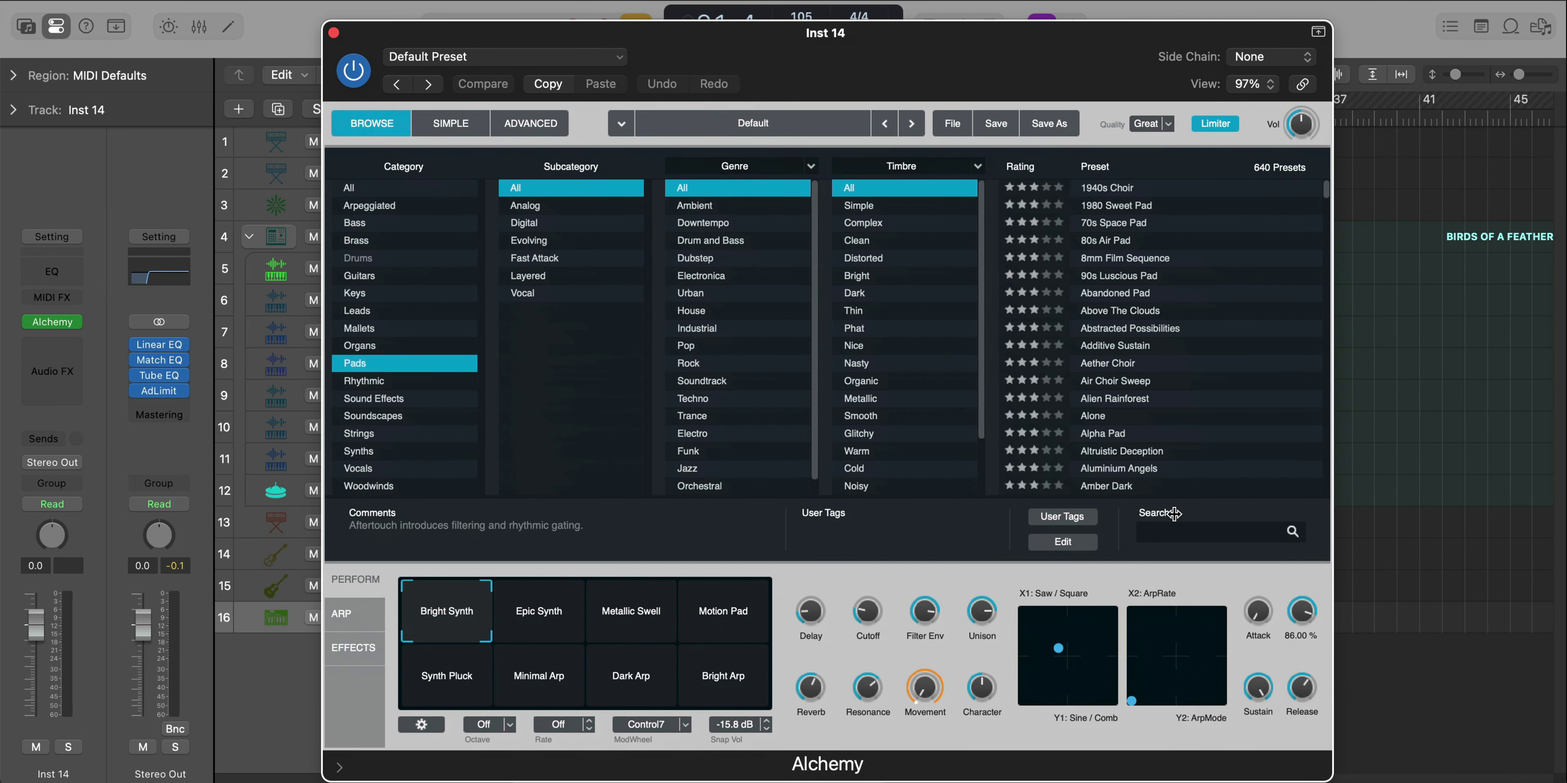
text(auror)
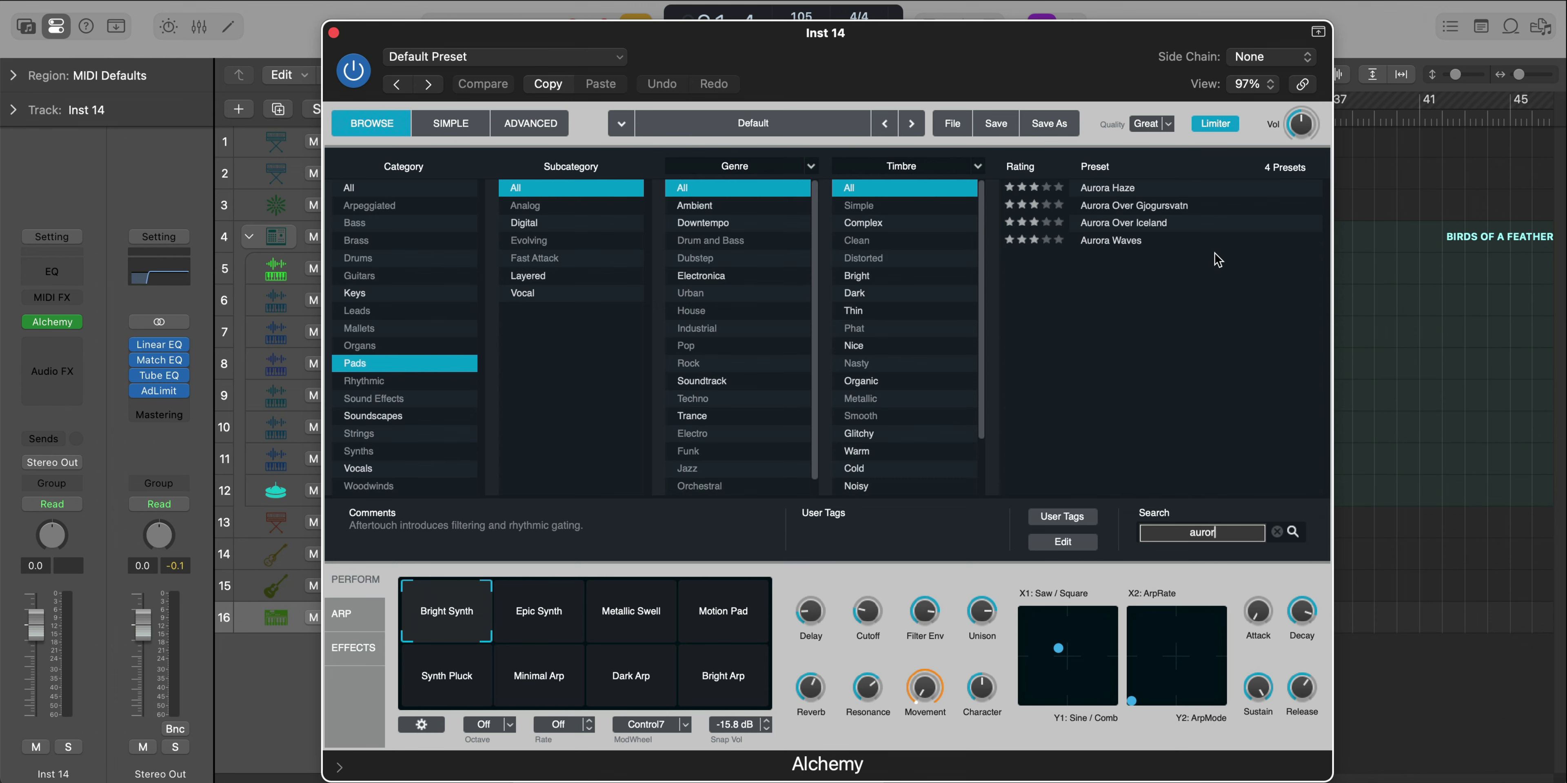
click(1117, 192)
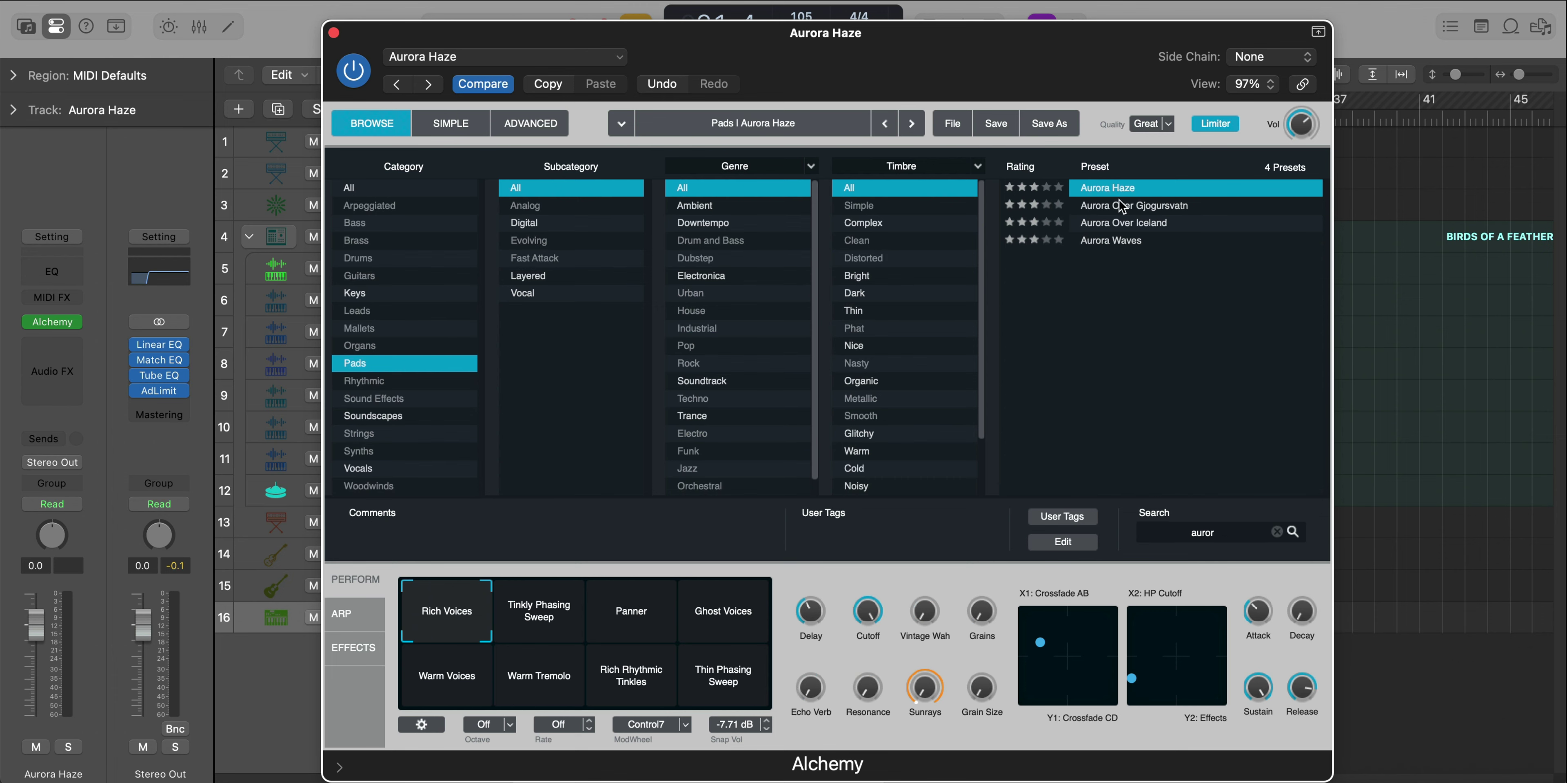
click(334, 33)
Copy the bar 17 Inst 2 chord region to the Aurora Haze track and extend all its notes legato, shortening the overlaps
drag(952, 183, 952, 618)
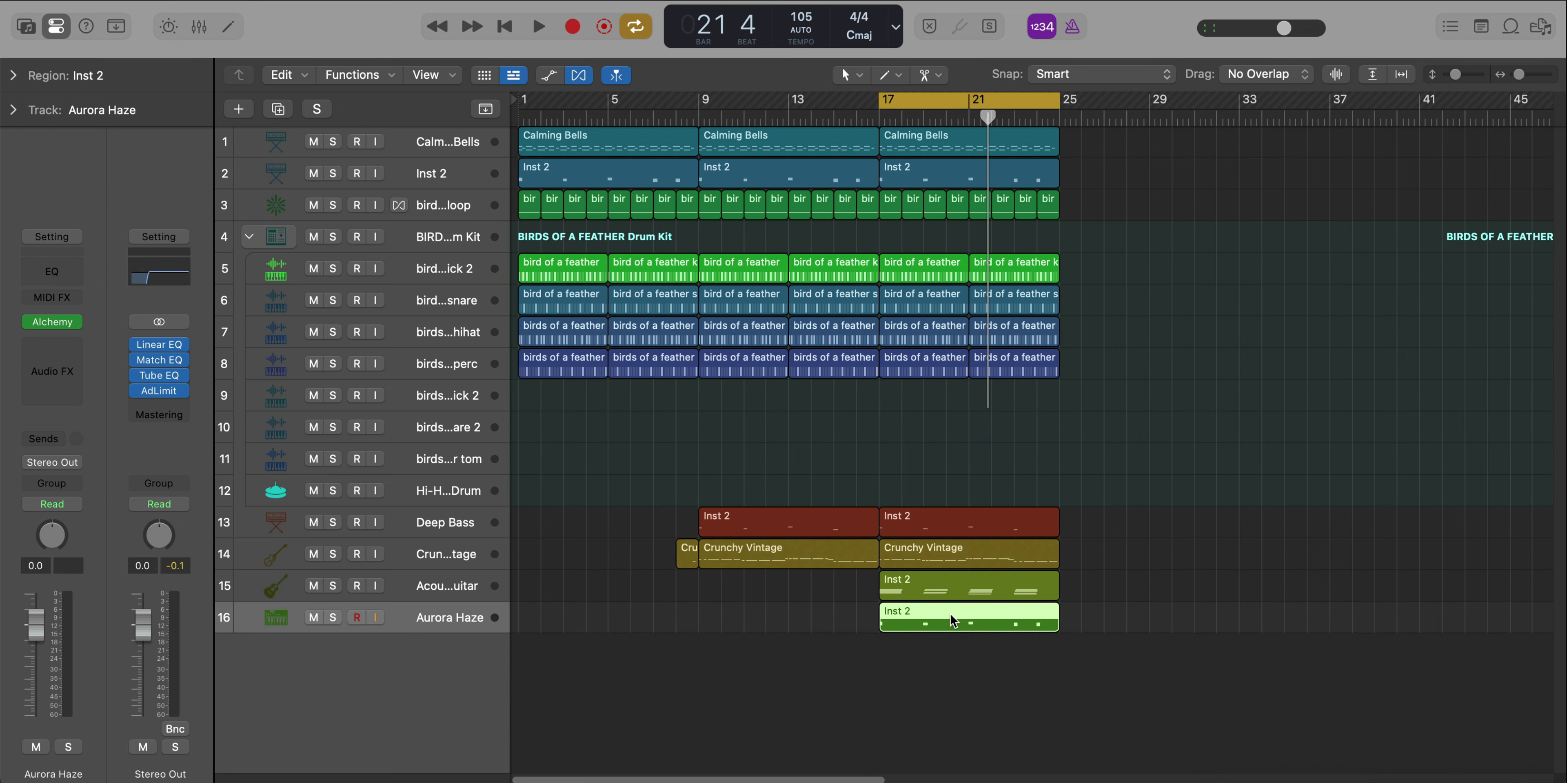
double_click(952, 617)
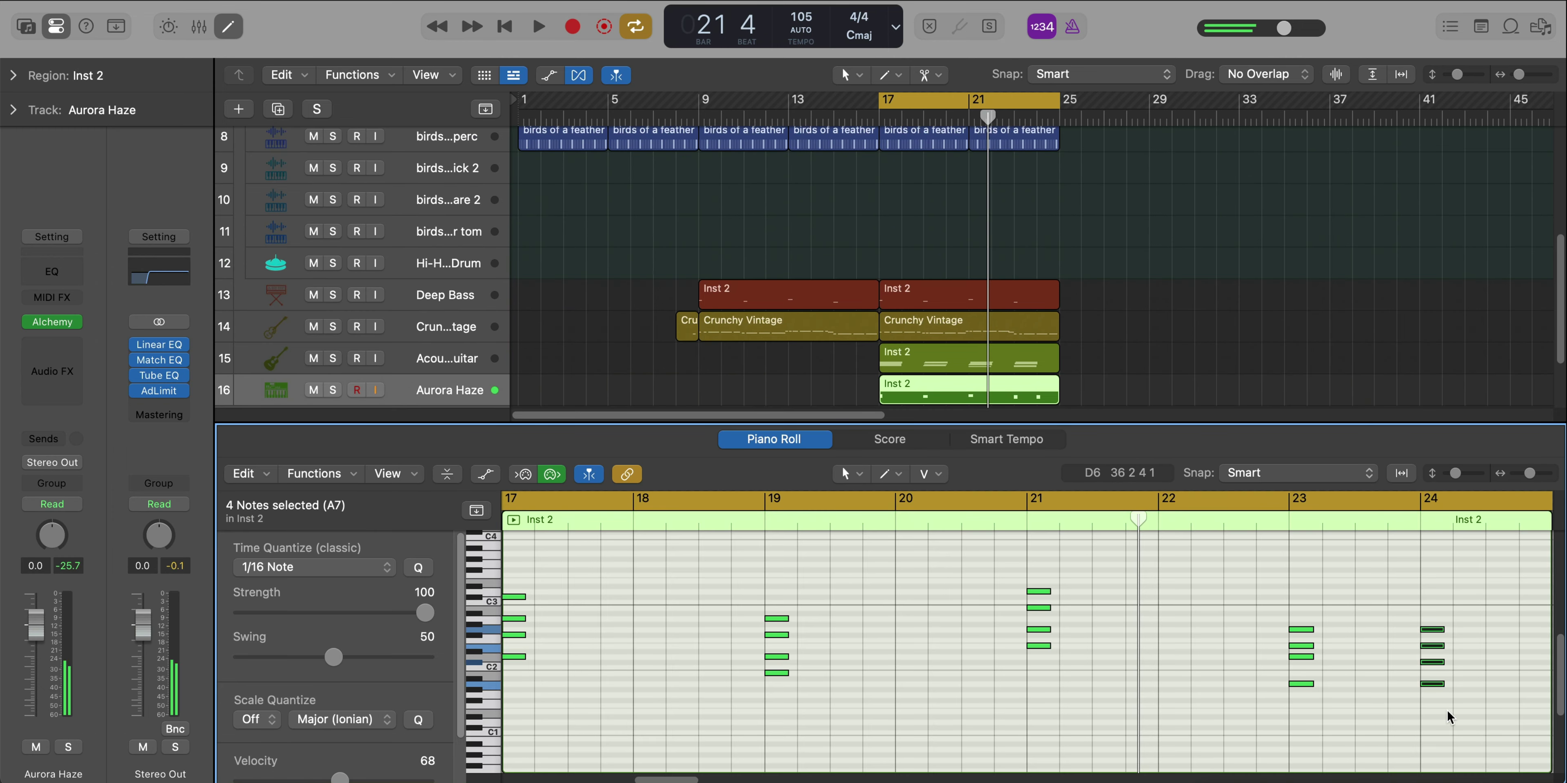
key(super+a)
key(shift+o)
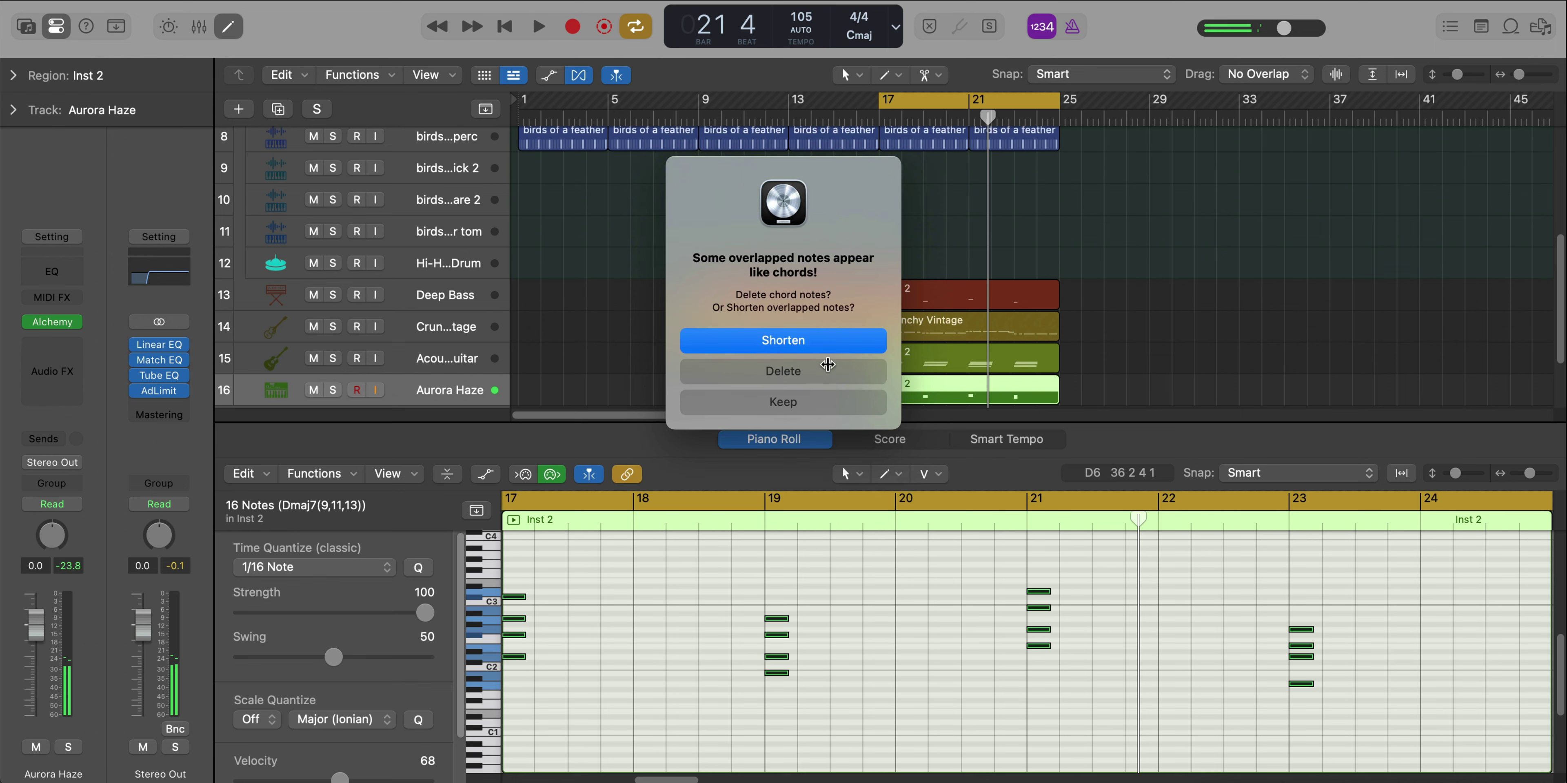
click(791, 340)
Delete the top note of the bar 17 Aurora Haze chord and play the part in the full arrangement
ctrl+alt+click(1043, 661)
drag(923, 570, 879, 589)
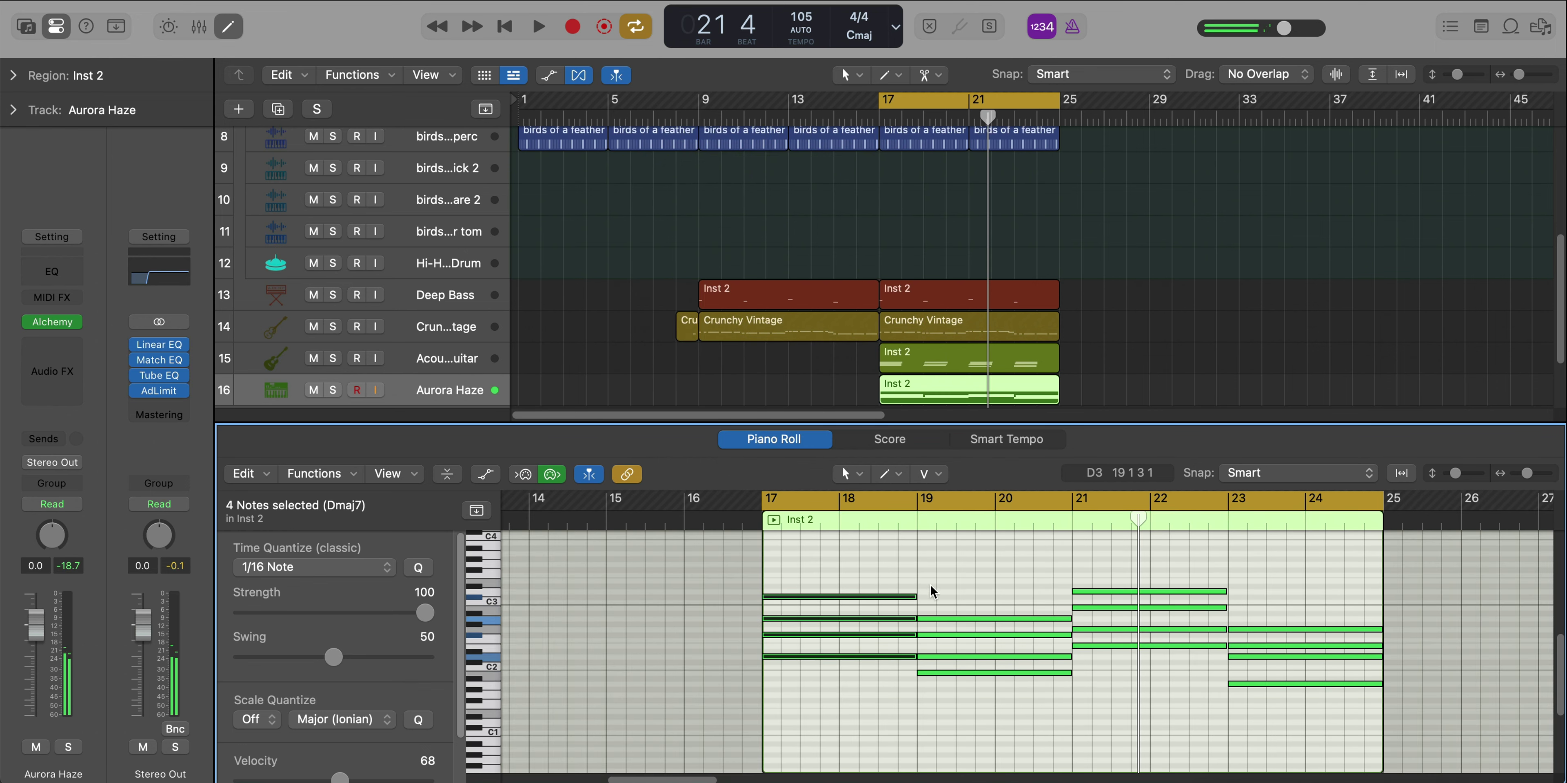
click(884, 597)
key(Delete)
key(space)
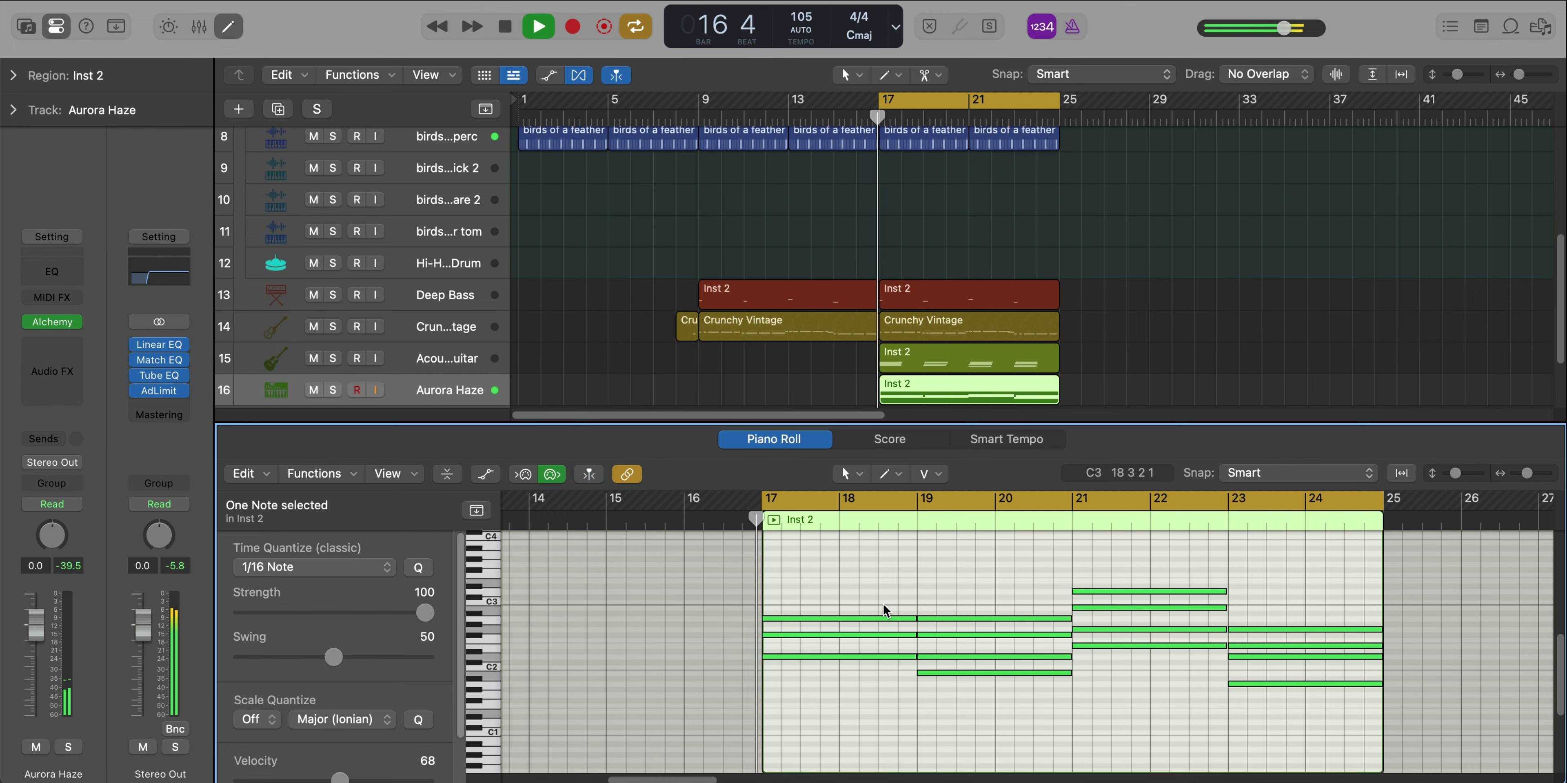
key(x)
key(x)
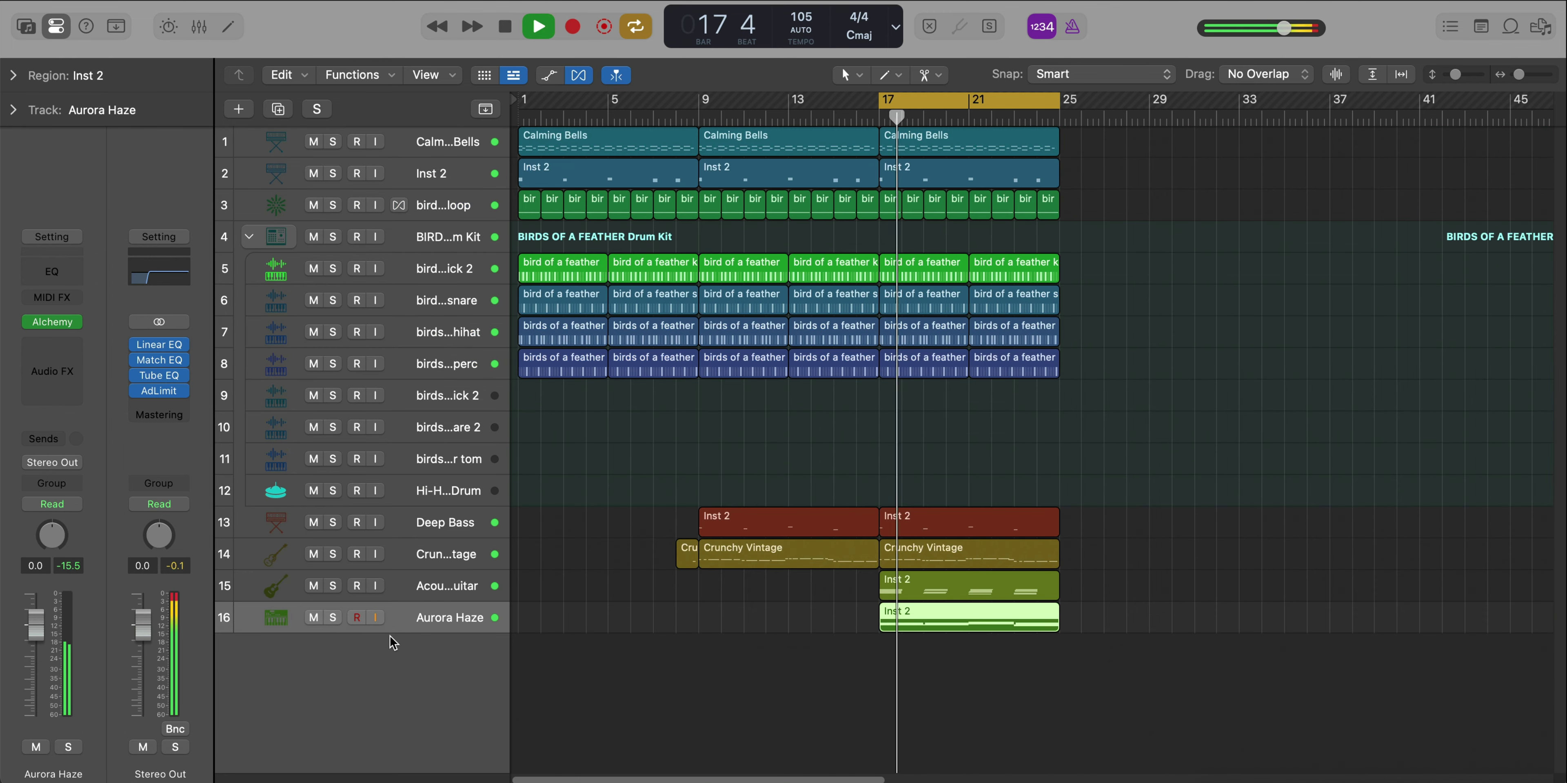
Solo the Aurora Haze track and set its Alchemy Cutoff to about 58%
click(332, 617)
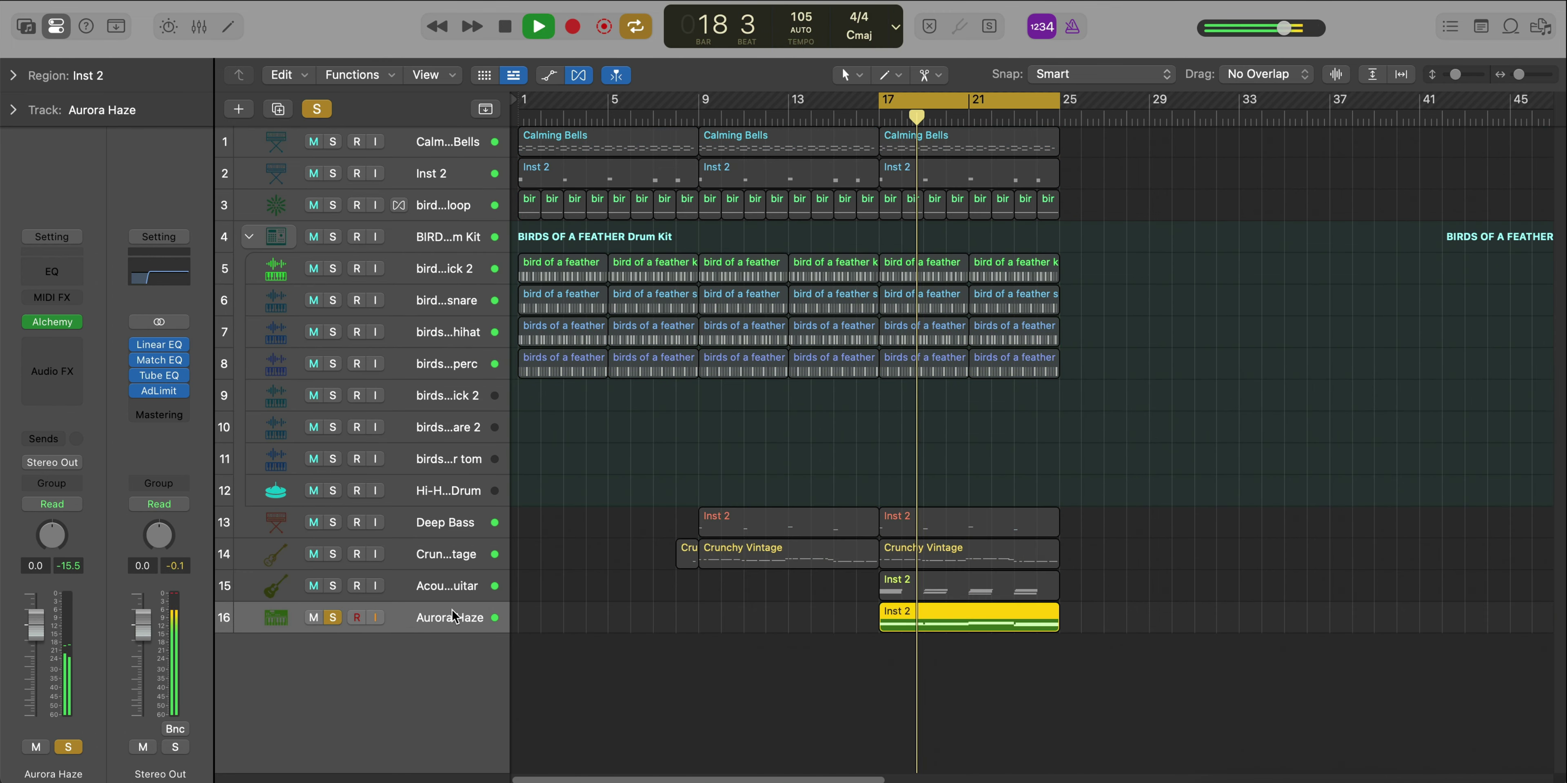
key(super+Down)
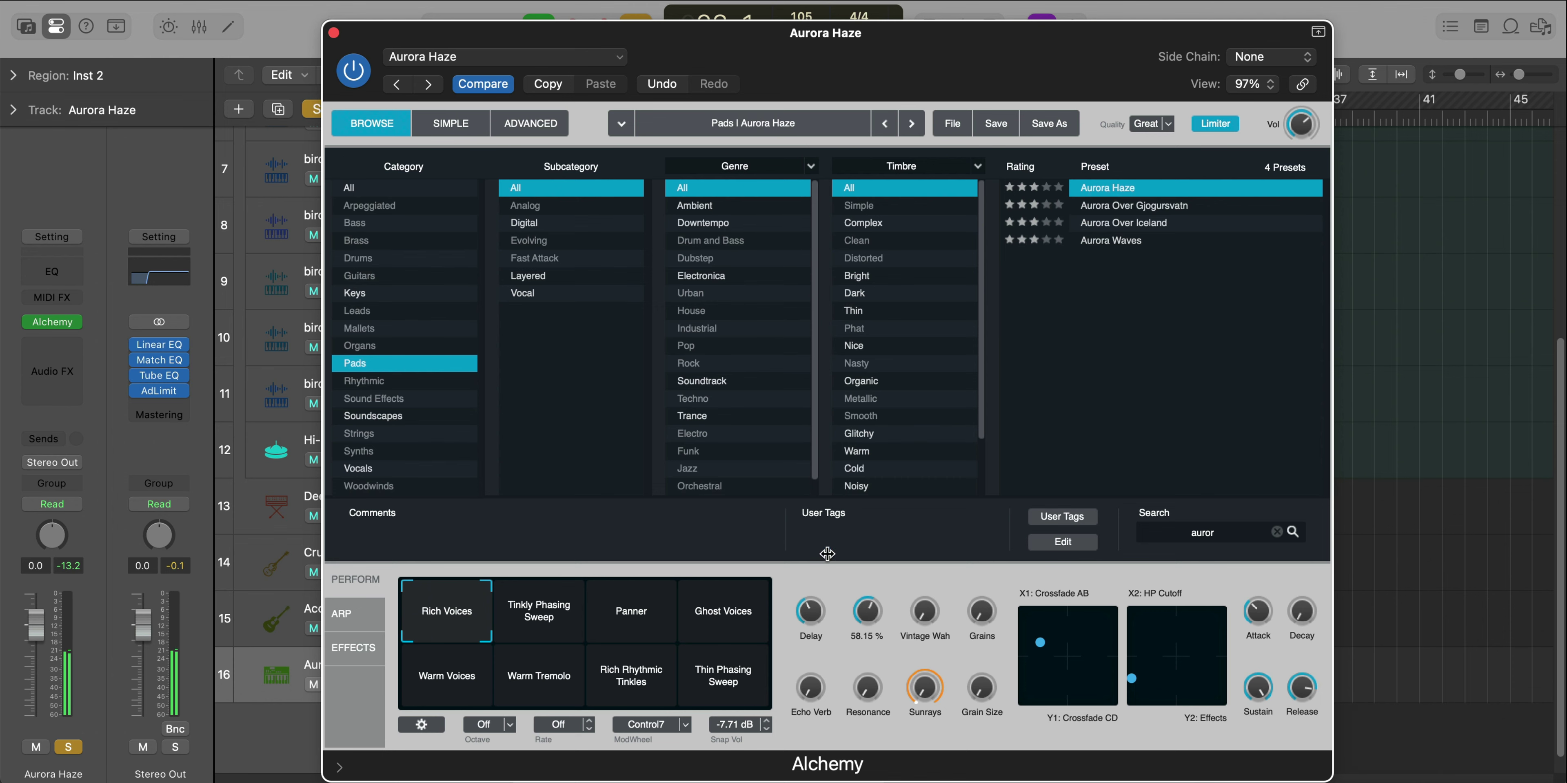
click(335, 32)
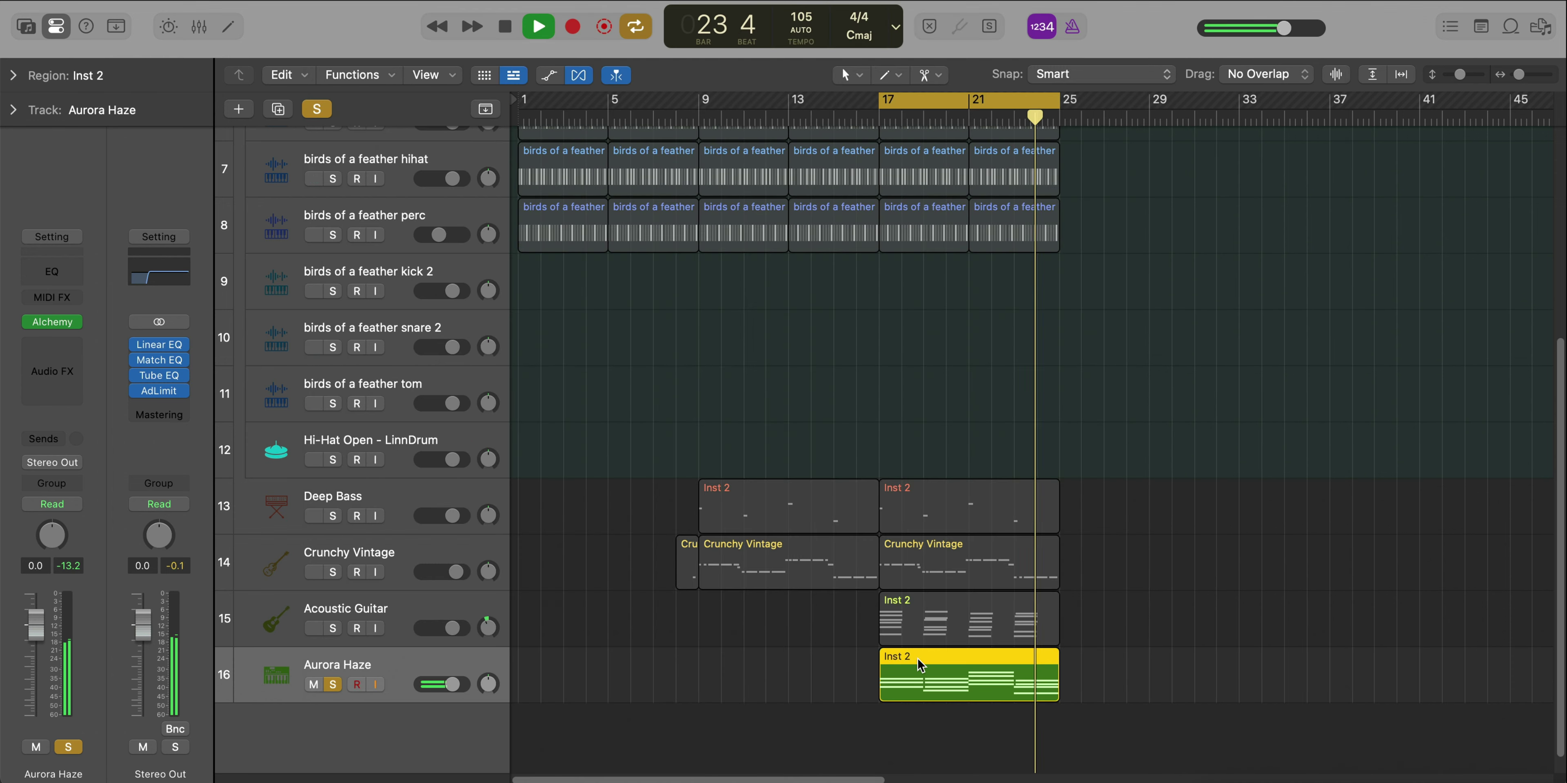
Transpose all Aurora Haze notes up one octave and play them from bar 17
double_click(937, 682)
key(alt+shift+Up)
key(space)
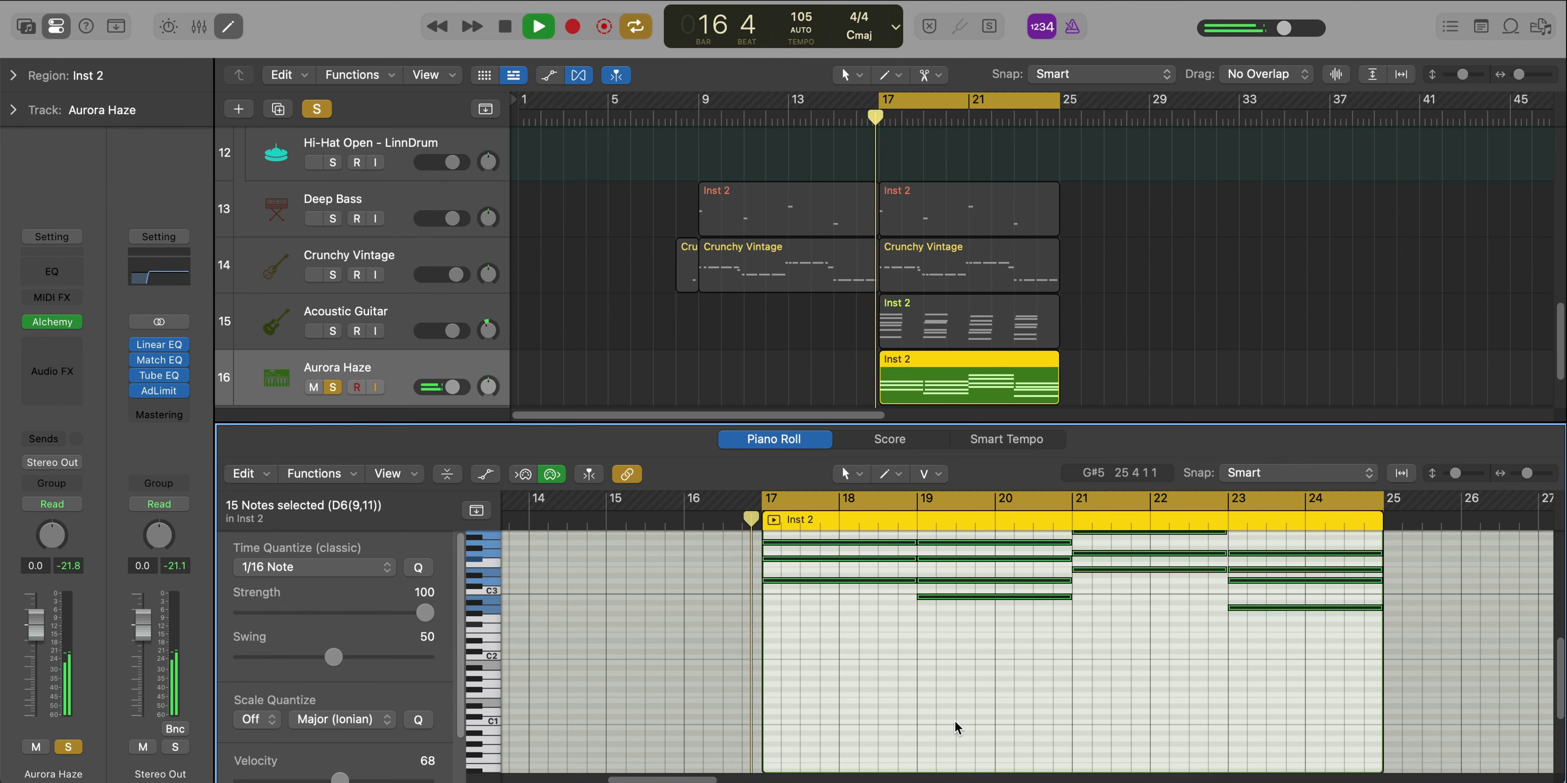
key(p)
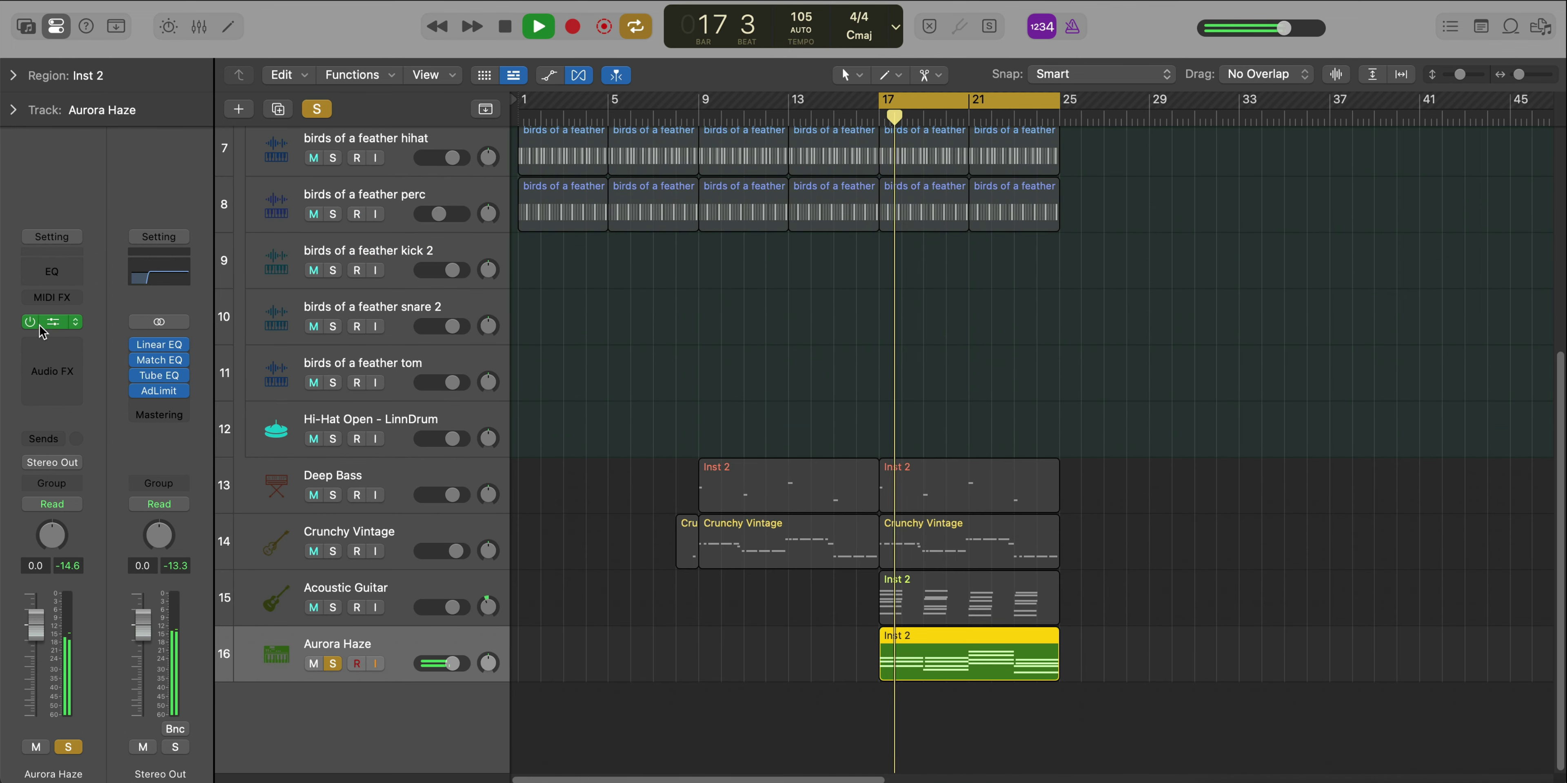
Reduce Aurora Haze's Cutoff further, set Vintage Wah to about 38%, then unsolo the track and adjust its volume in the mix
key(v)
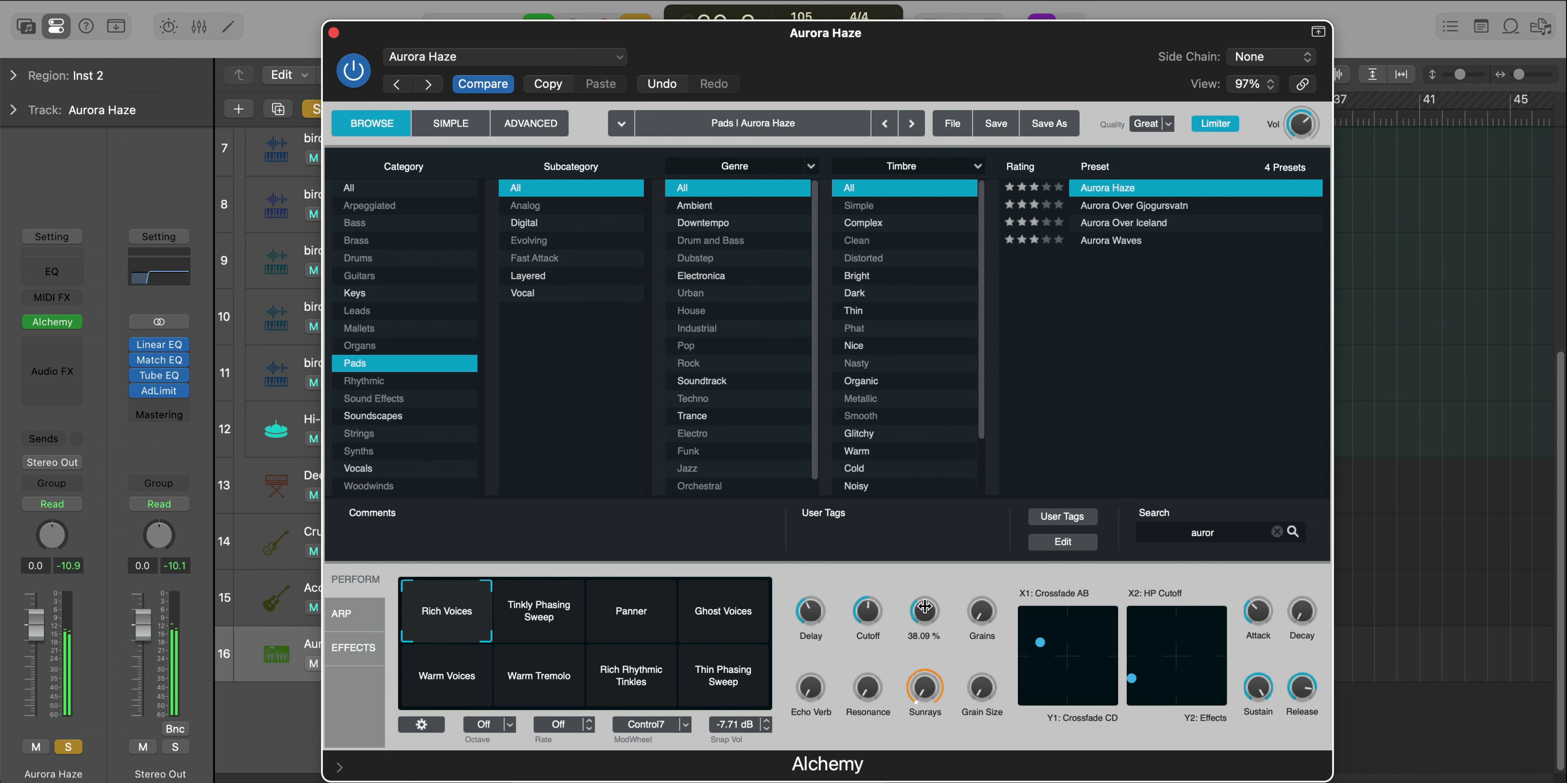
click(334, 33)
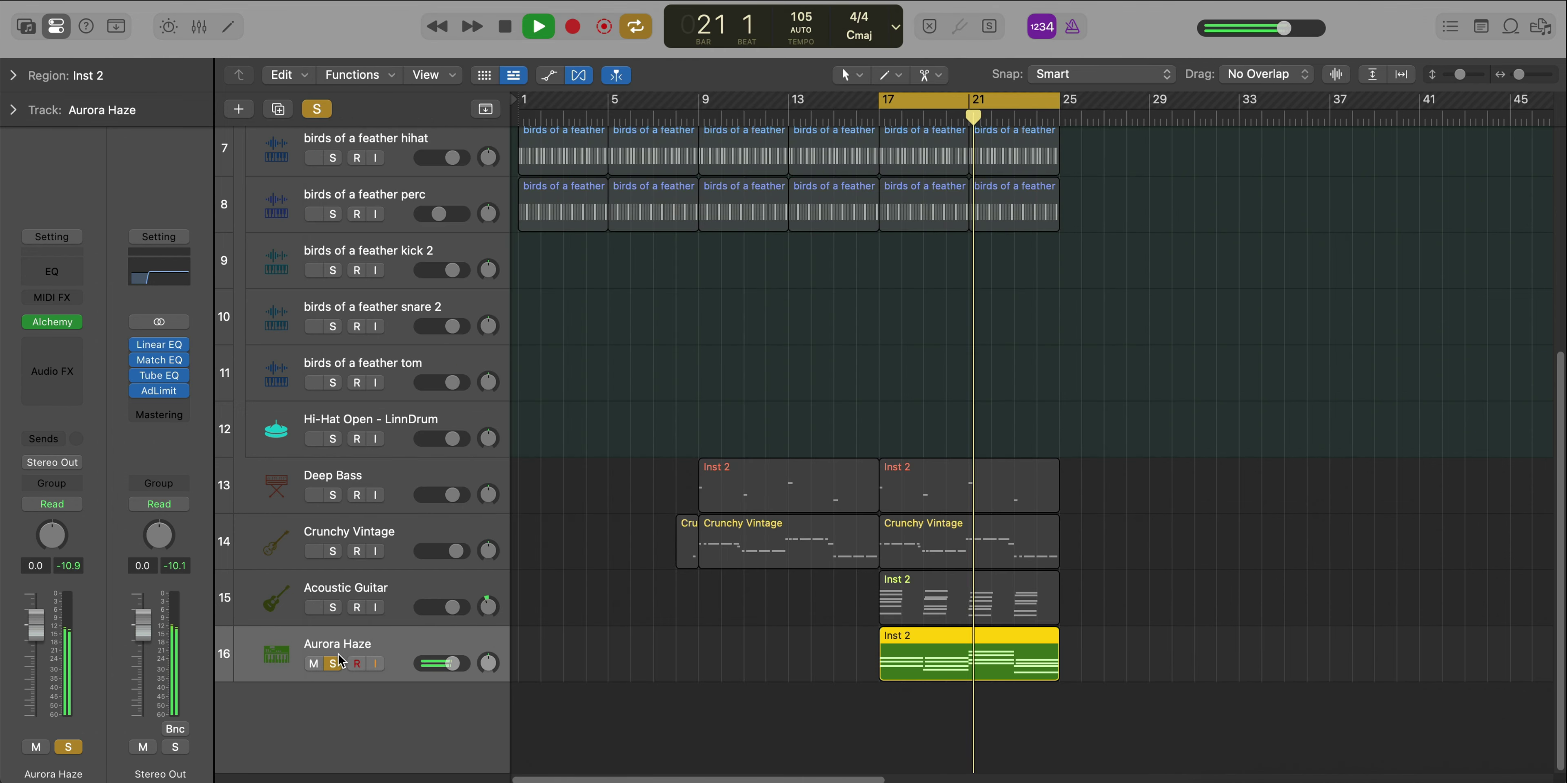
click(333, 663)
scroll(518, 675, down, 2)
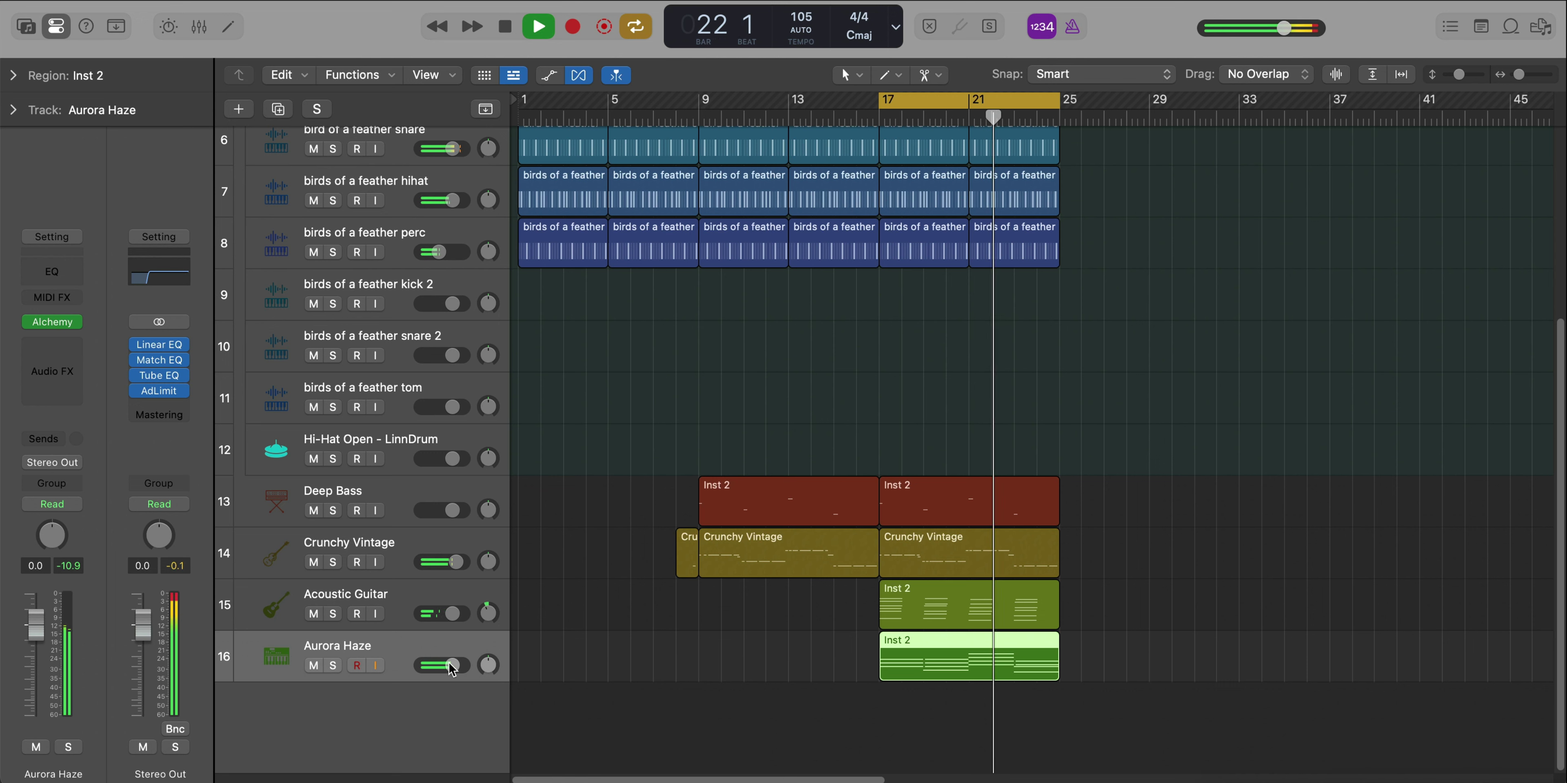
drag(451, 669, 453, 669)
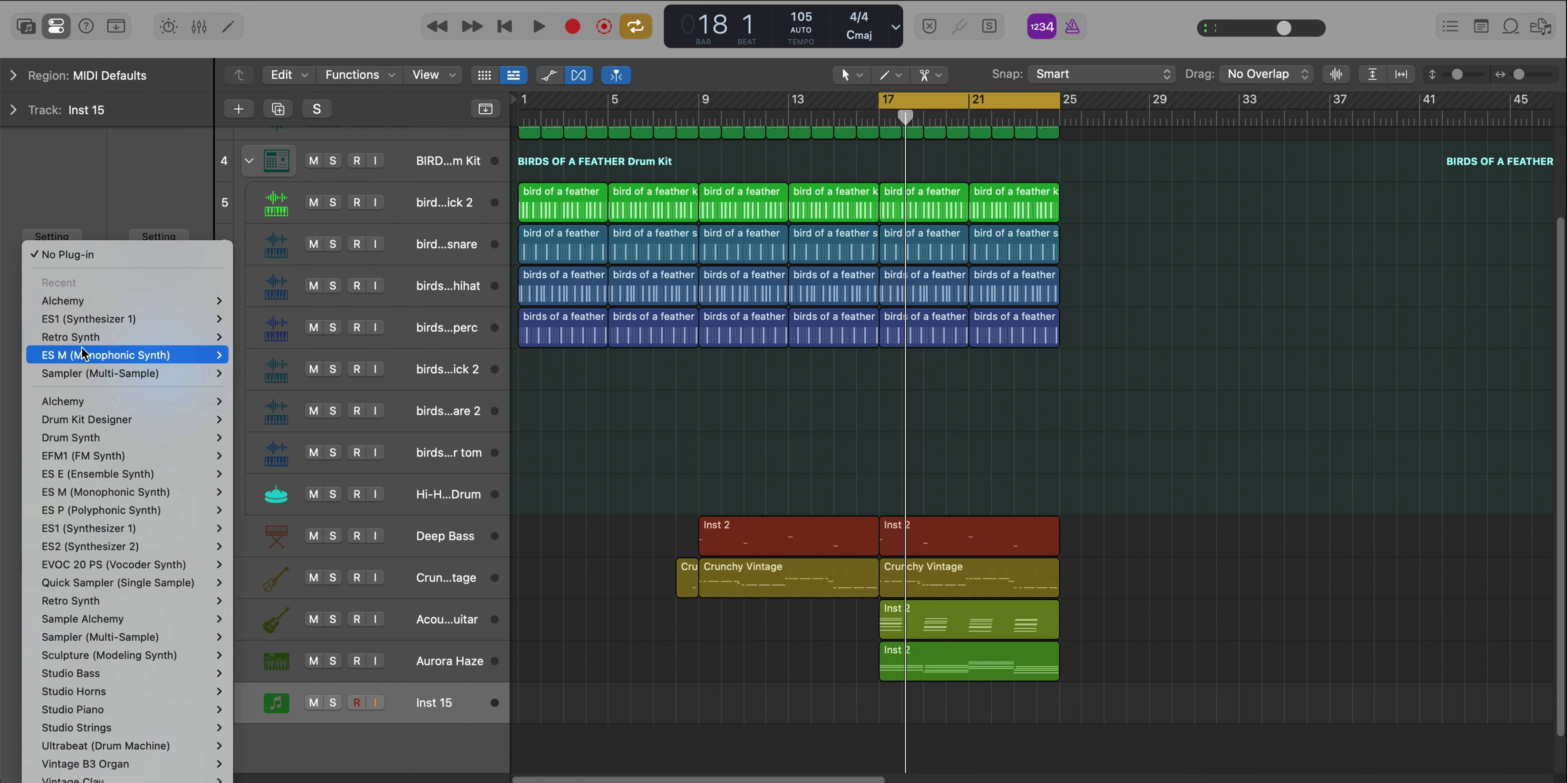
Load Retro Synth on the new Inst 15 track with the Lush Pad preset from 02 Synth Pads
click(70, 337)
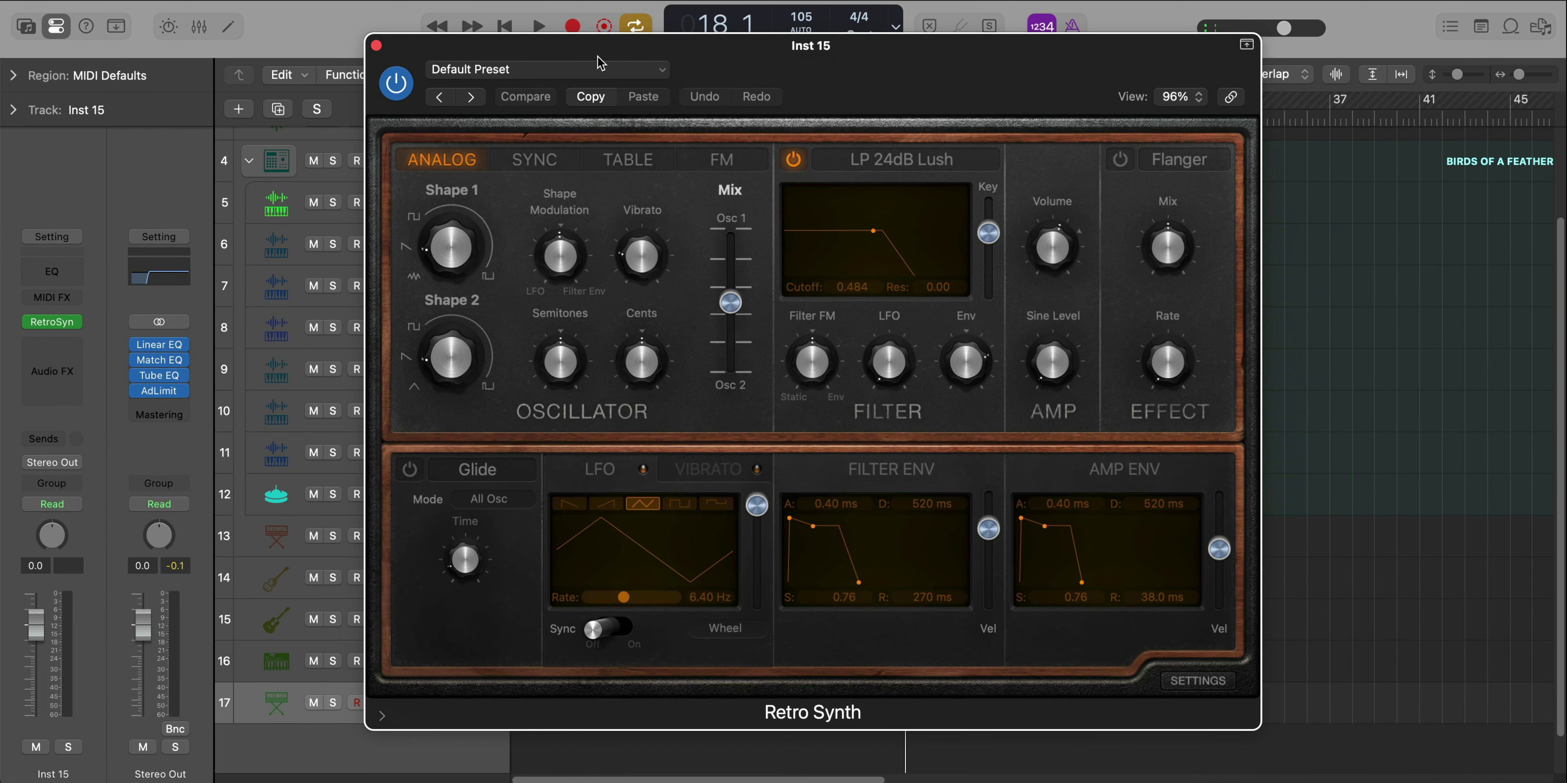
click(599, 66)
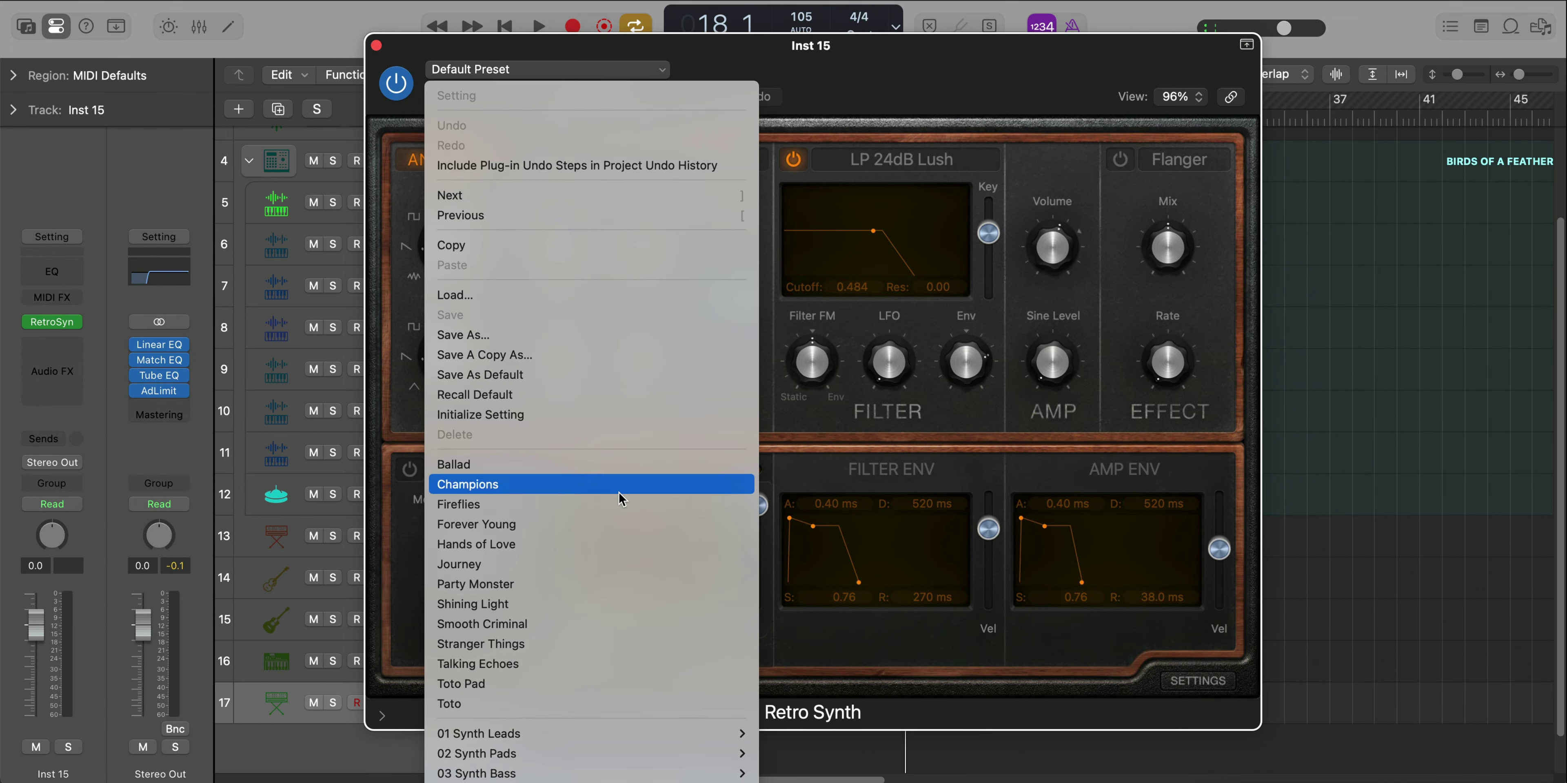
mouse_move(640, 753)
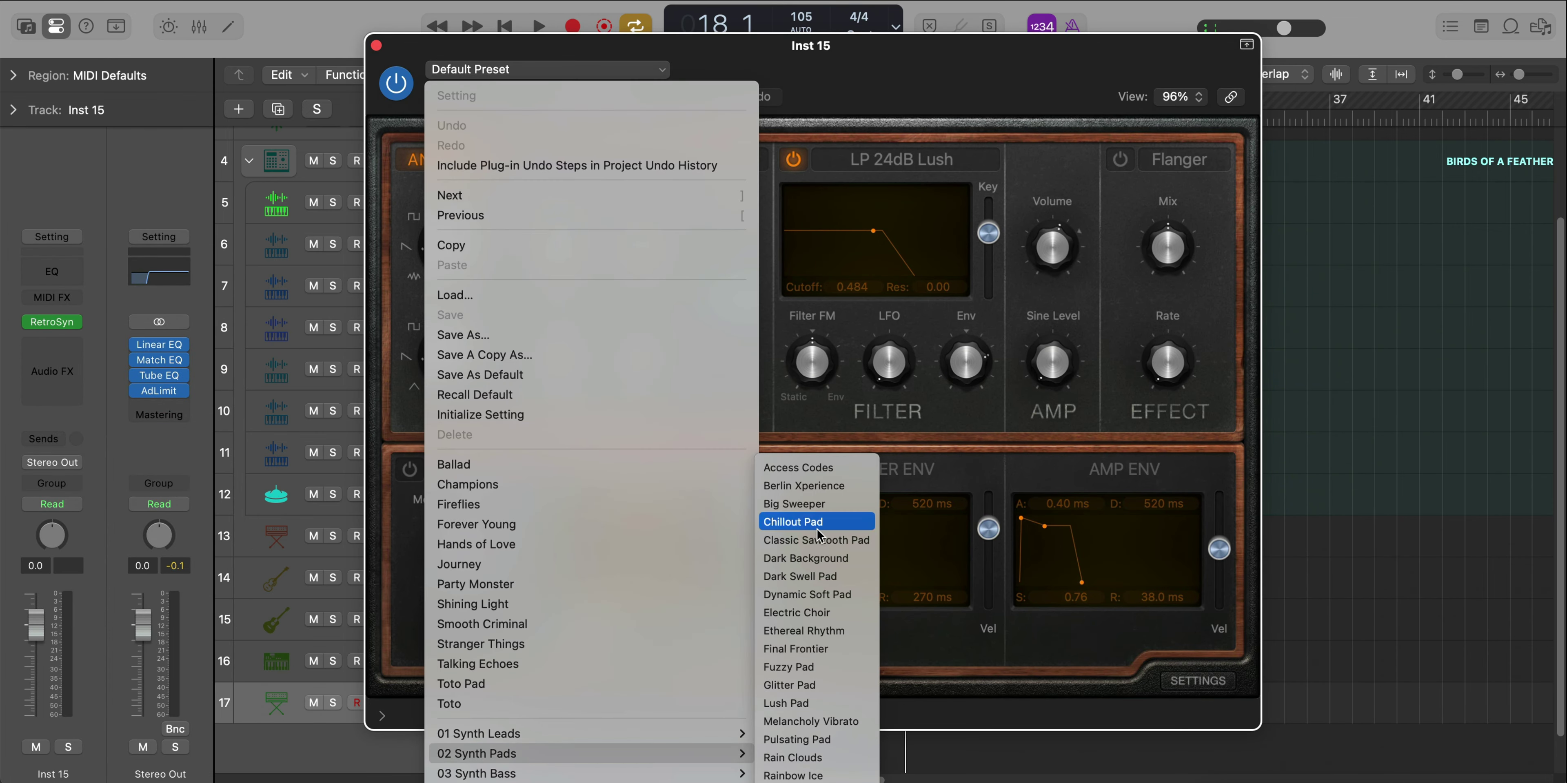
click(812, 704)
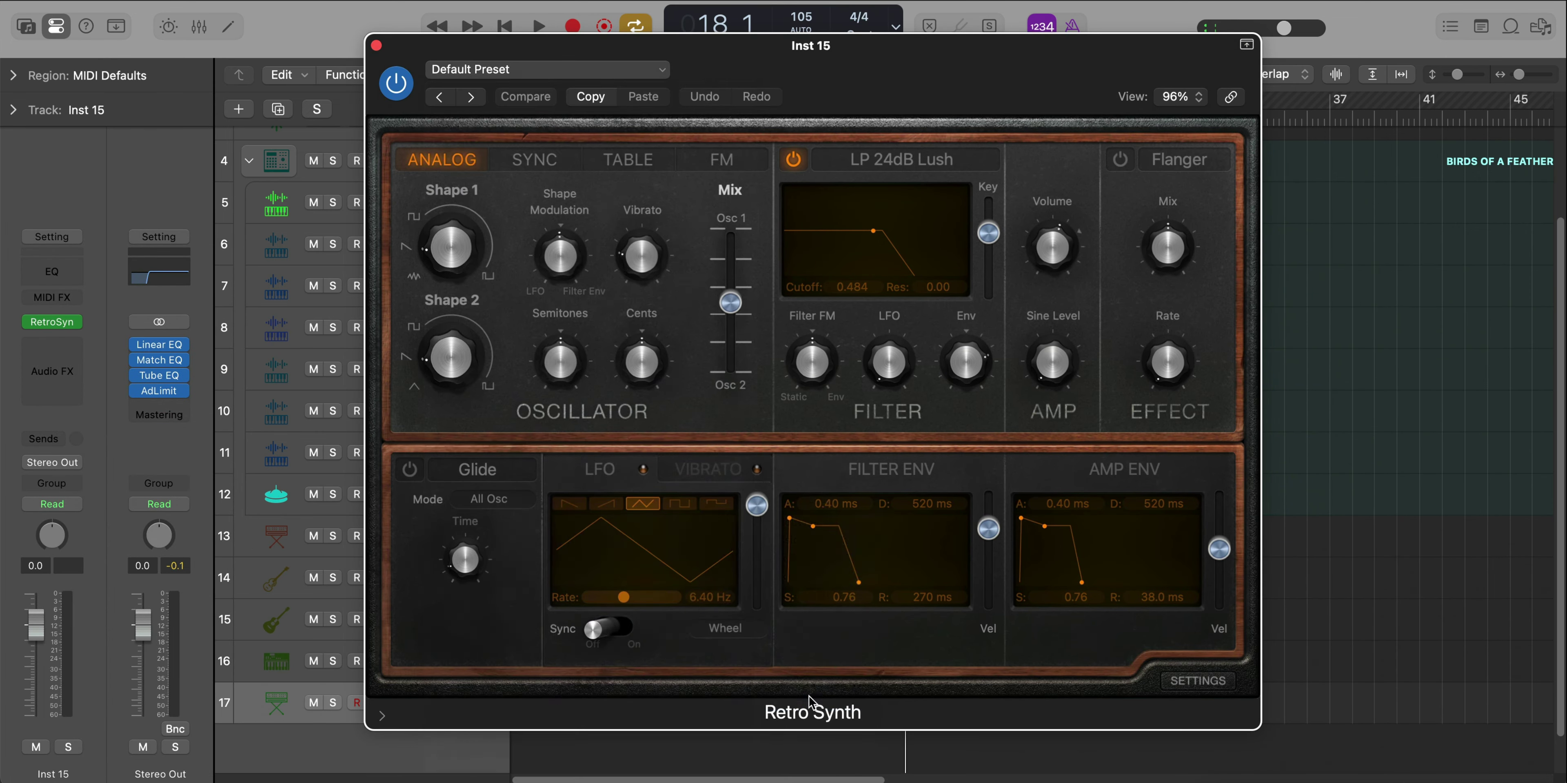
click(376, 45)
Copy the Aurora Haze region to the Lush Pad track, solo it and transpose all its notes down one octave
drag(967, 658, 968, 700)
click(332, 702)
key(space)
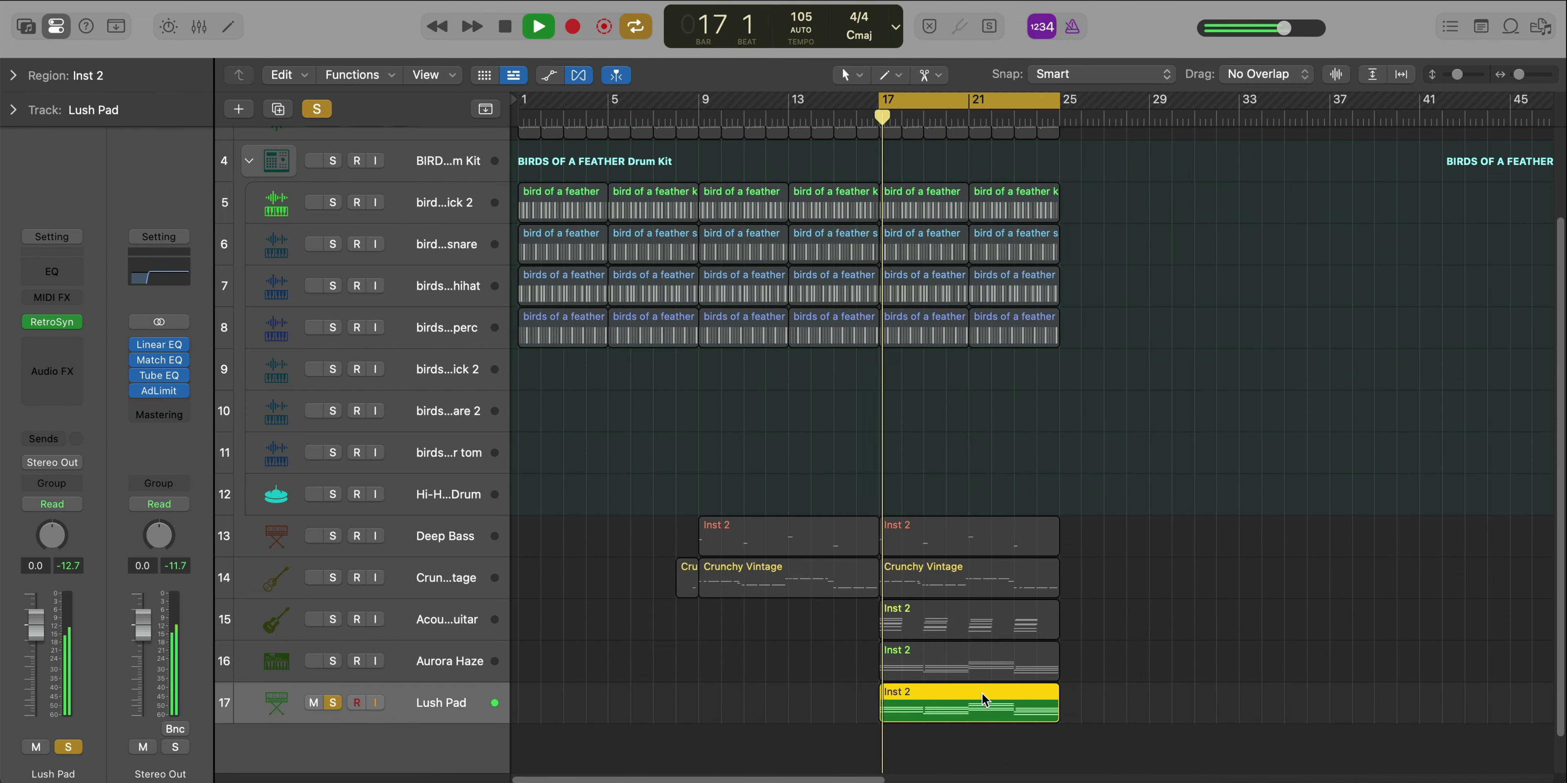
double_click(982, 692)
key(alt+shift+Down)
key(comma)
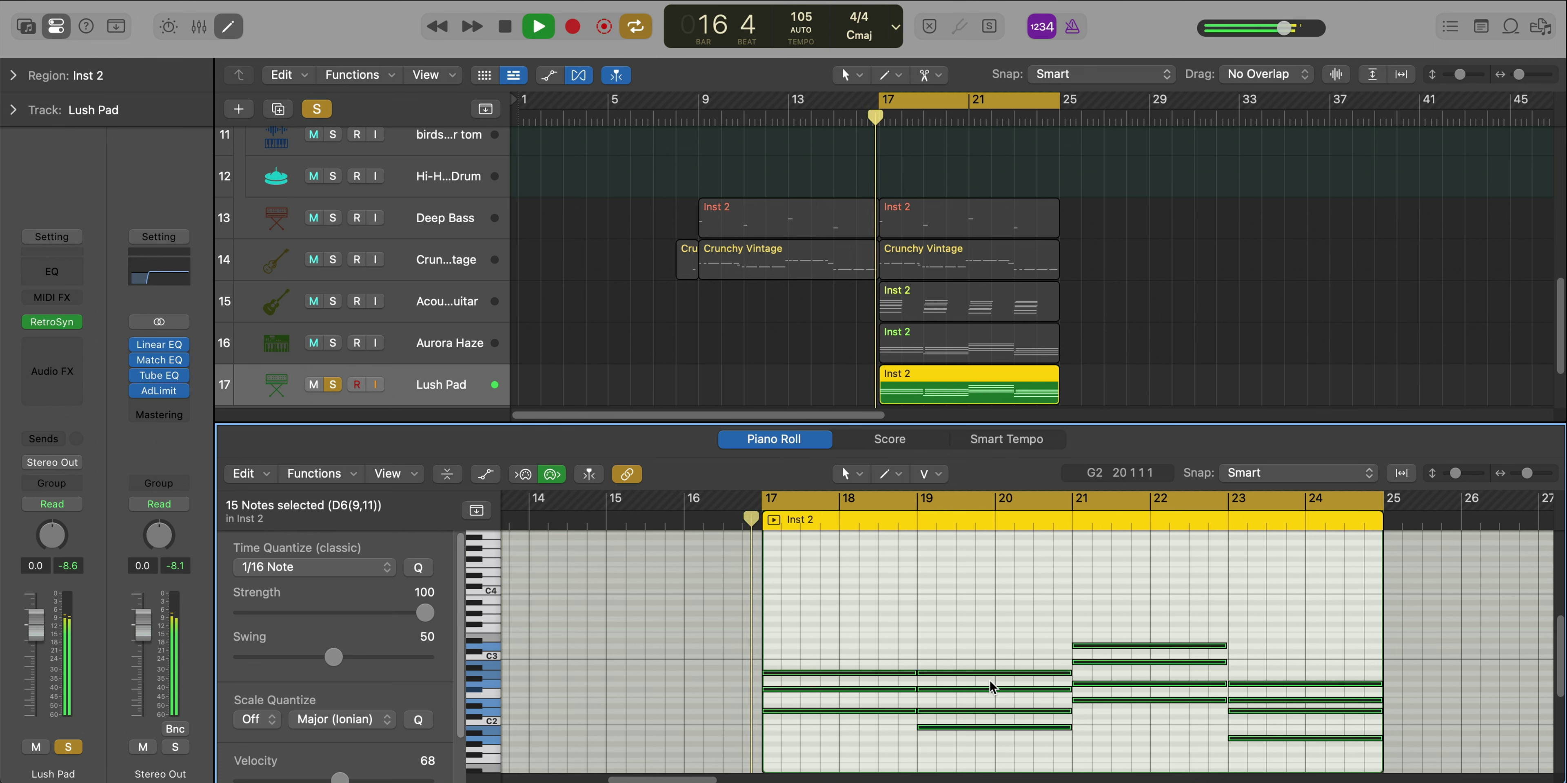
Add a Channel EQ to Lush Pad with a high-cut at about 474 Hz and a low-cut on the low end
click(51, 271)
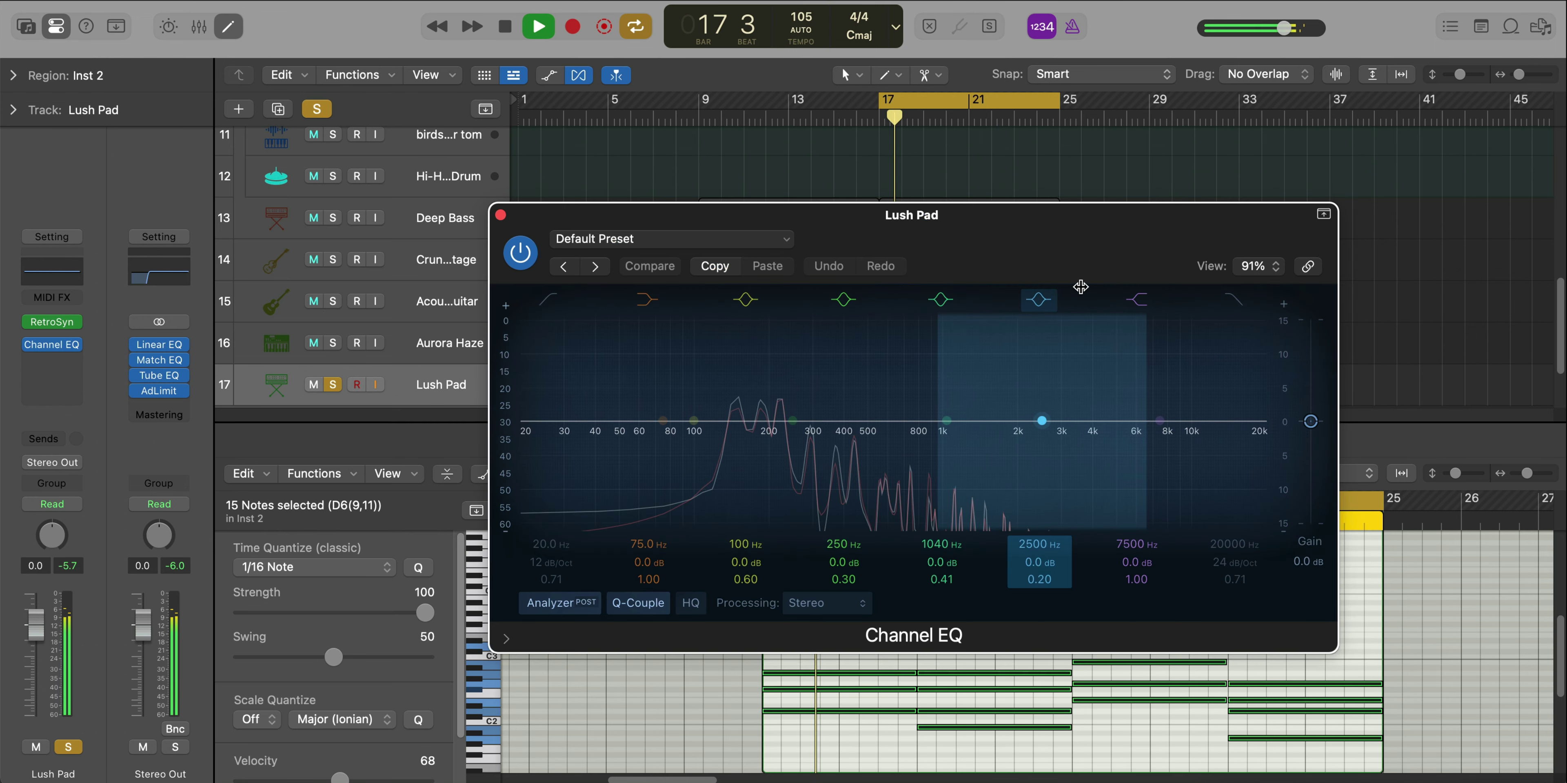
click(1240, 302)
mouse_move(1255, 430)
mouse_down()
mouse_move(839, 448)
mouse_move(860, 439)
mouse_up()
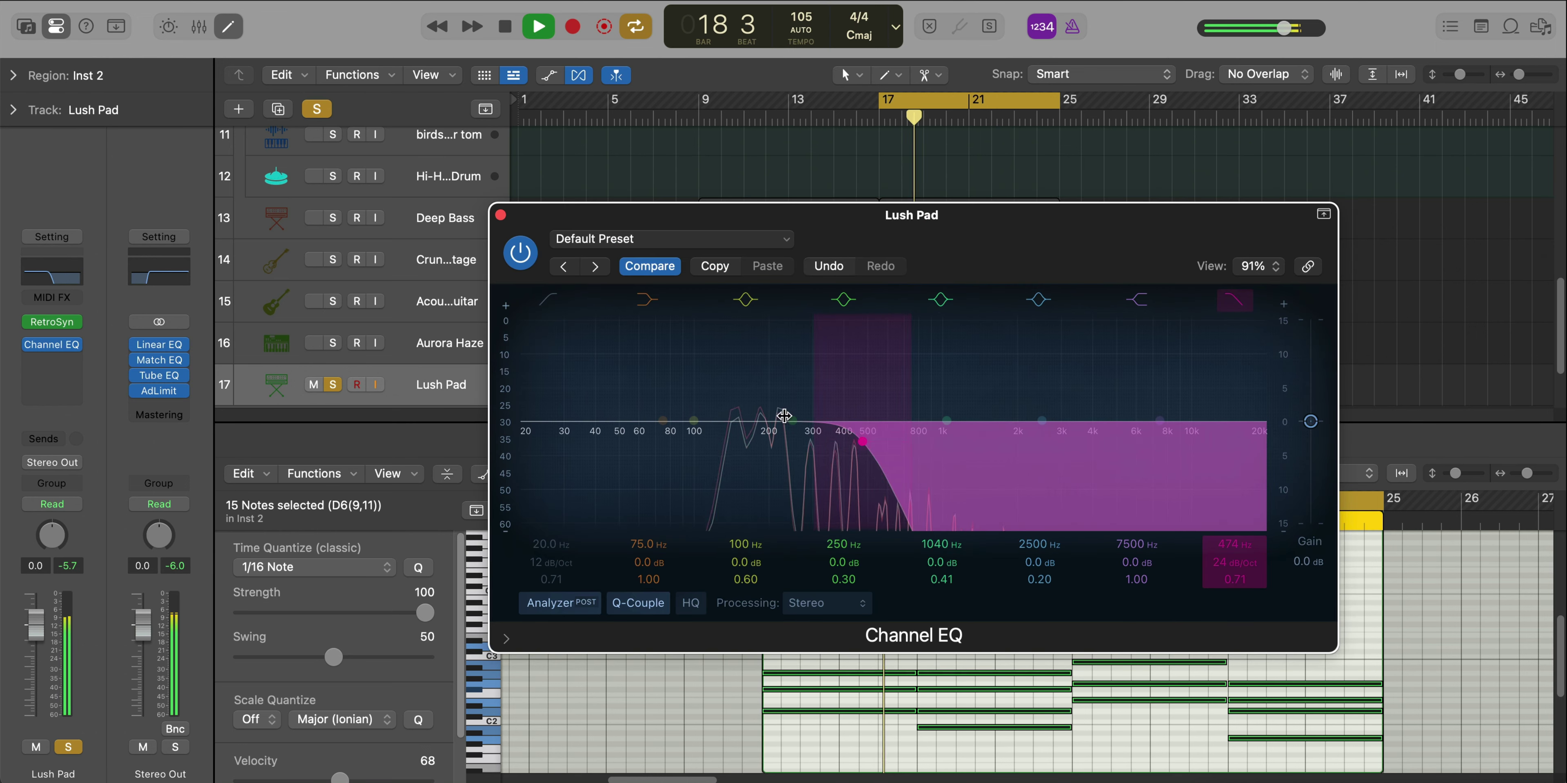
click(540, 302)
drag(535, 421, 785, 425)
click(500, 217)
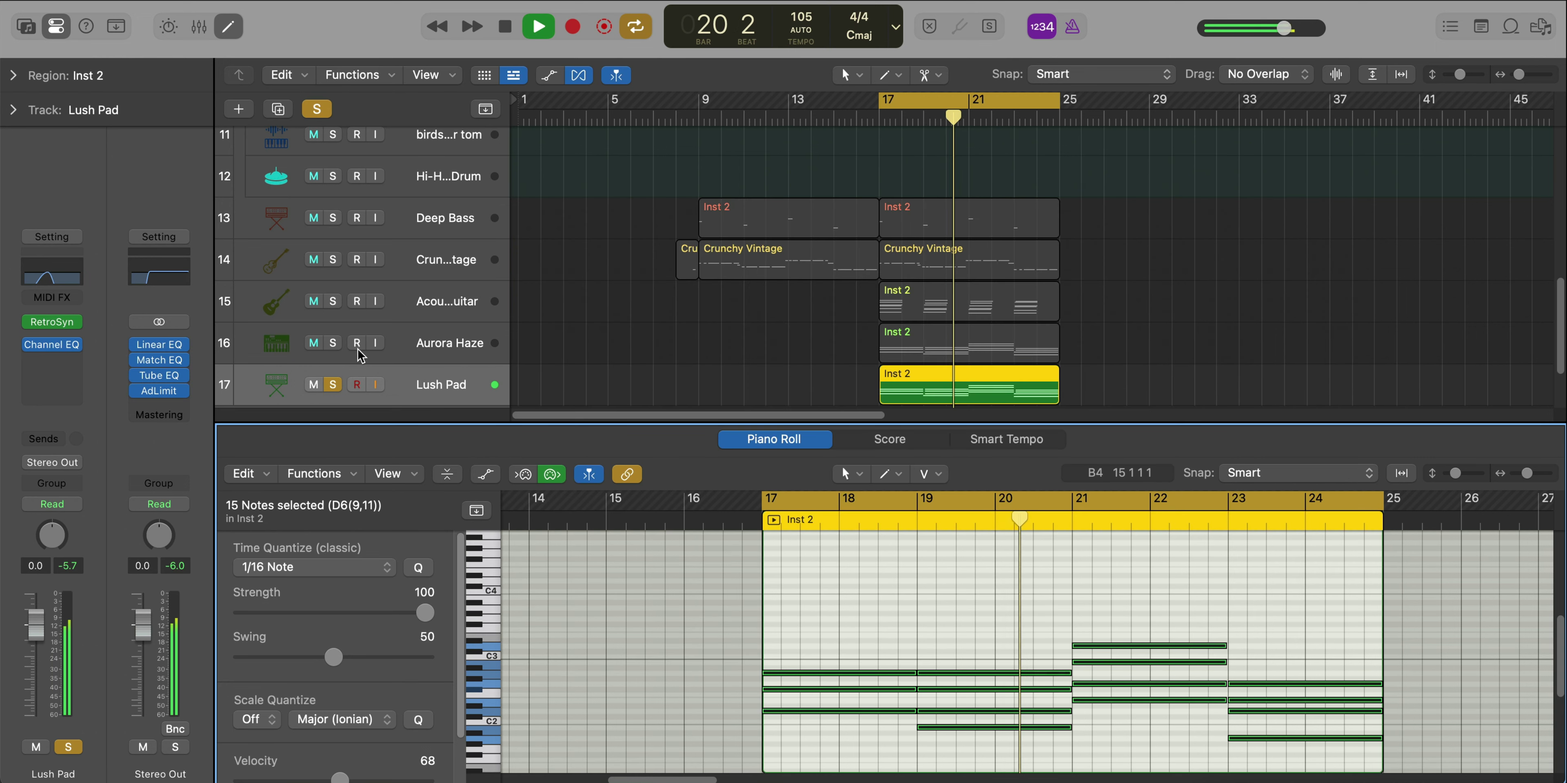
Set Lush Pad's volume to -7.0 dB, unsolo the pad tracks and close the note editor to hear the full arrangement
drag(43, 618, 36, 660)
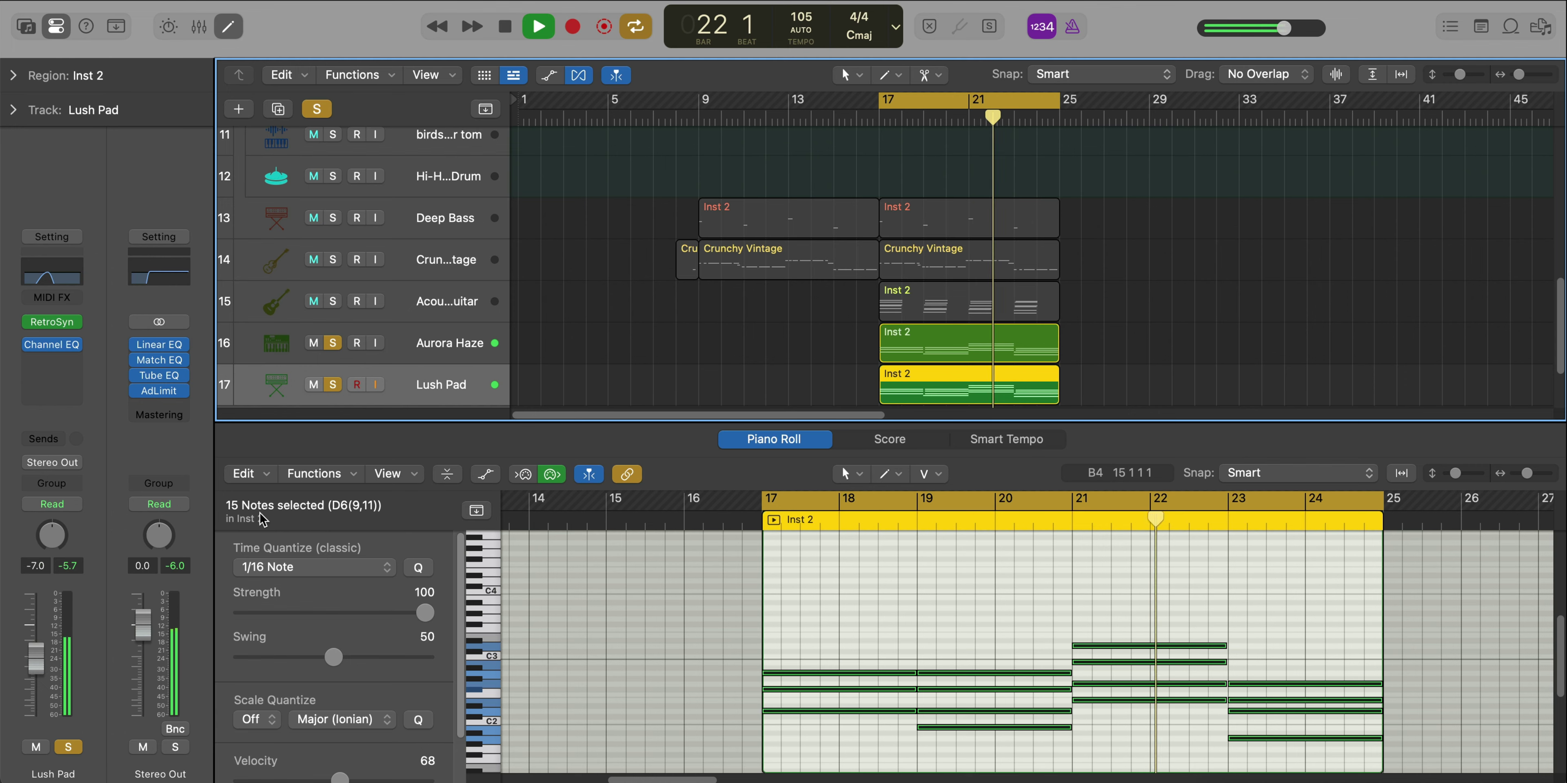
click(333, 384)
key(e)
scroll(718, 540, up, 2)
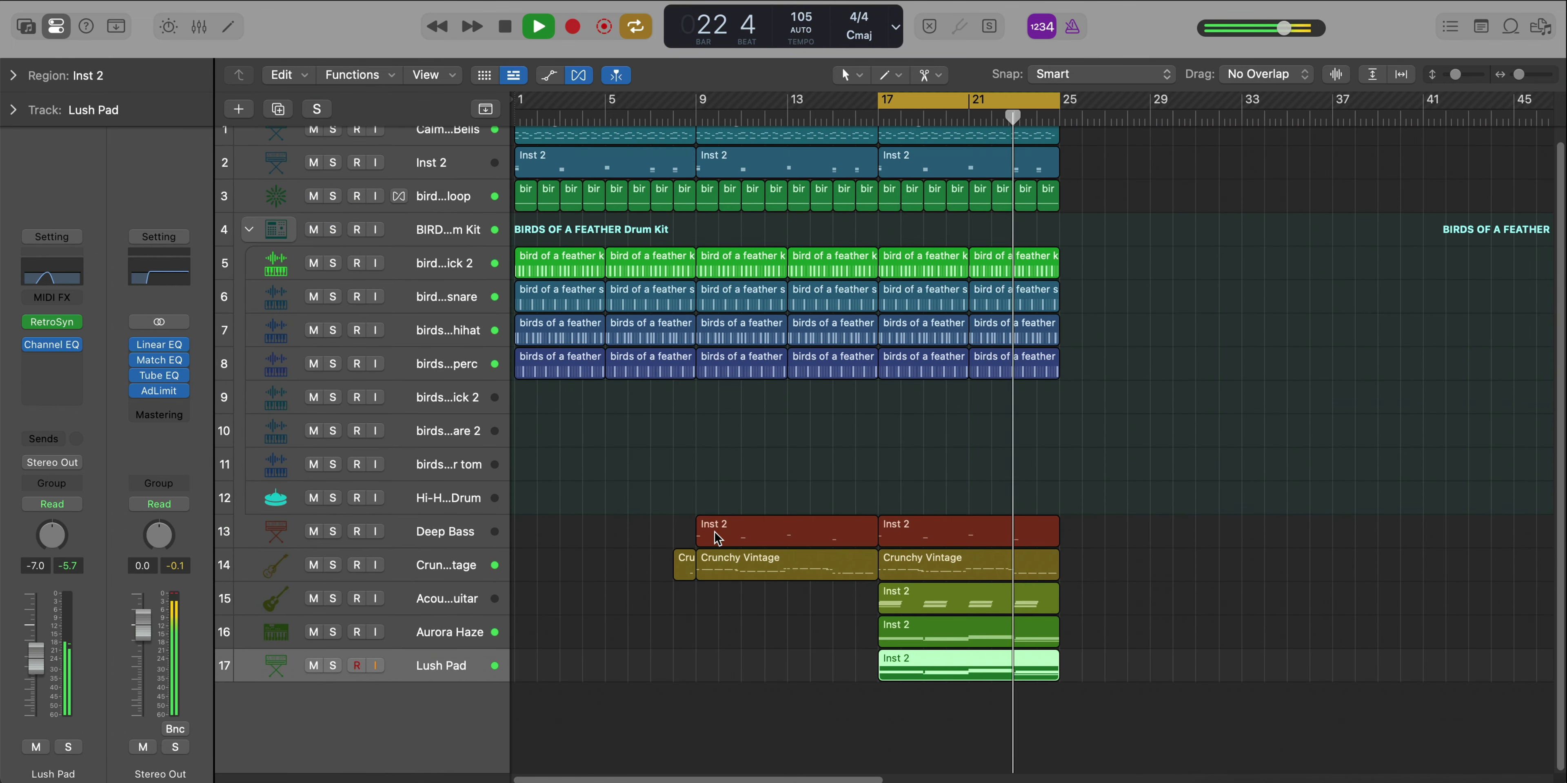
scroll(812, 548, down, 3)
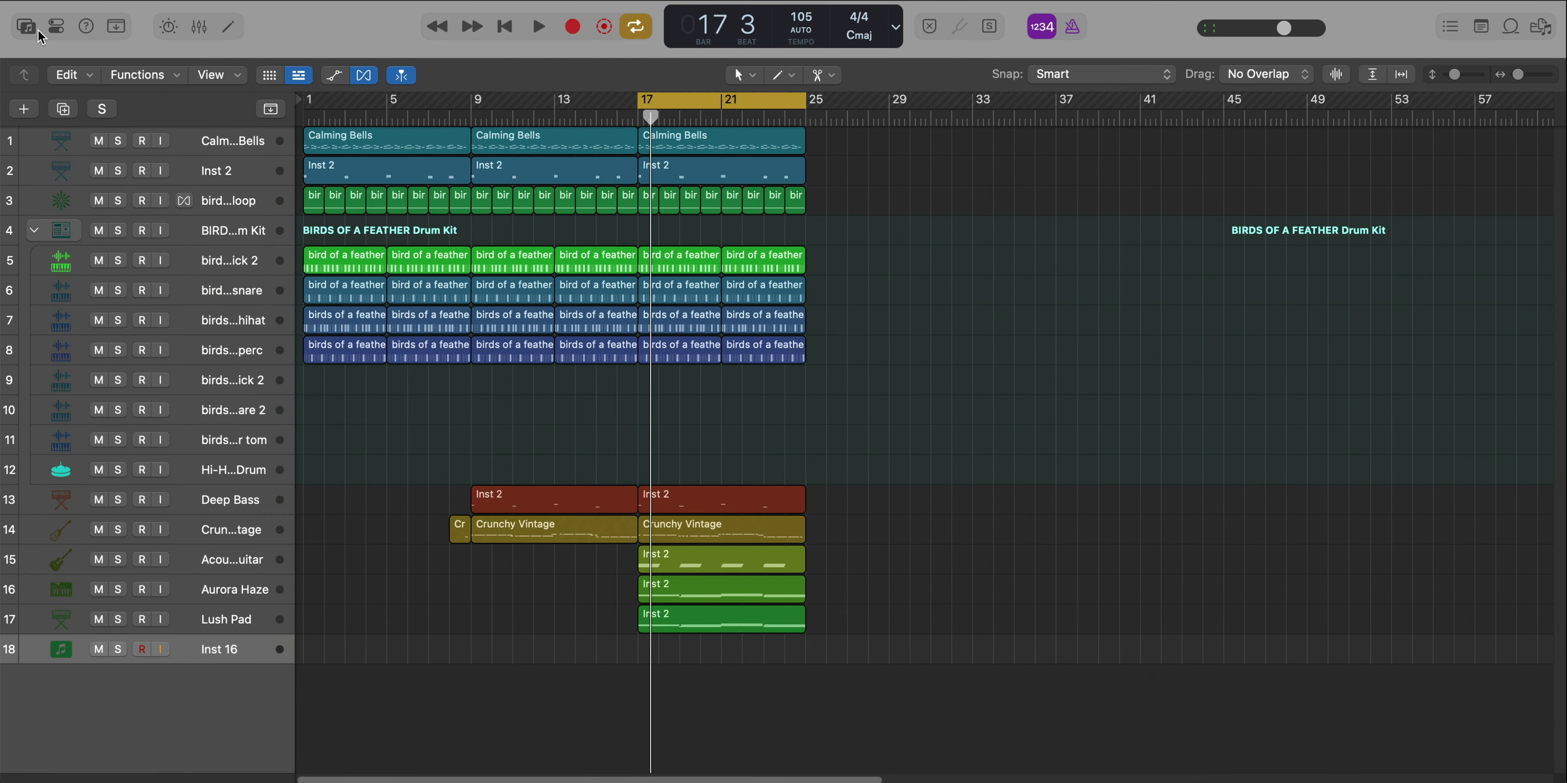
Load the Studio Grand piano patch on the Inst 16 track, then copy the pad chord region onto it at bar 17 and solo it
key(y)
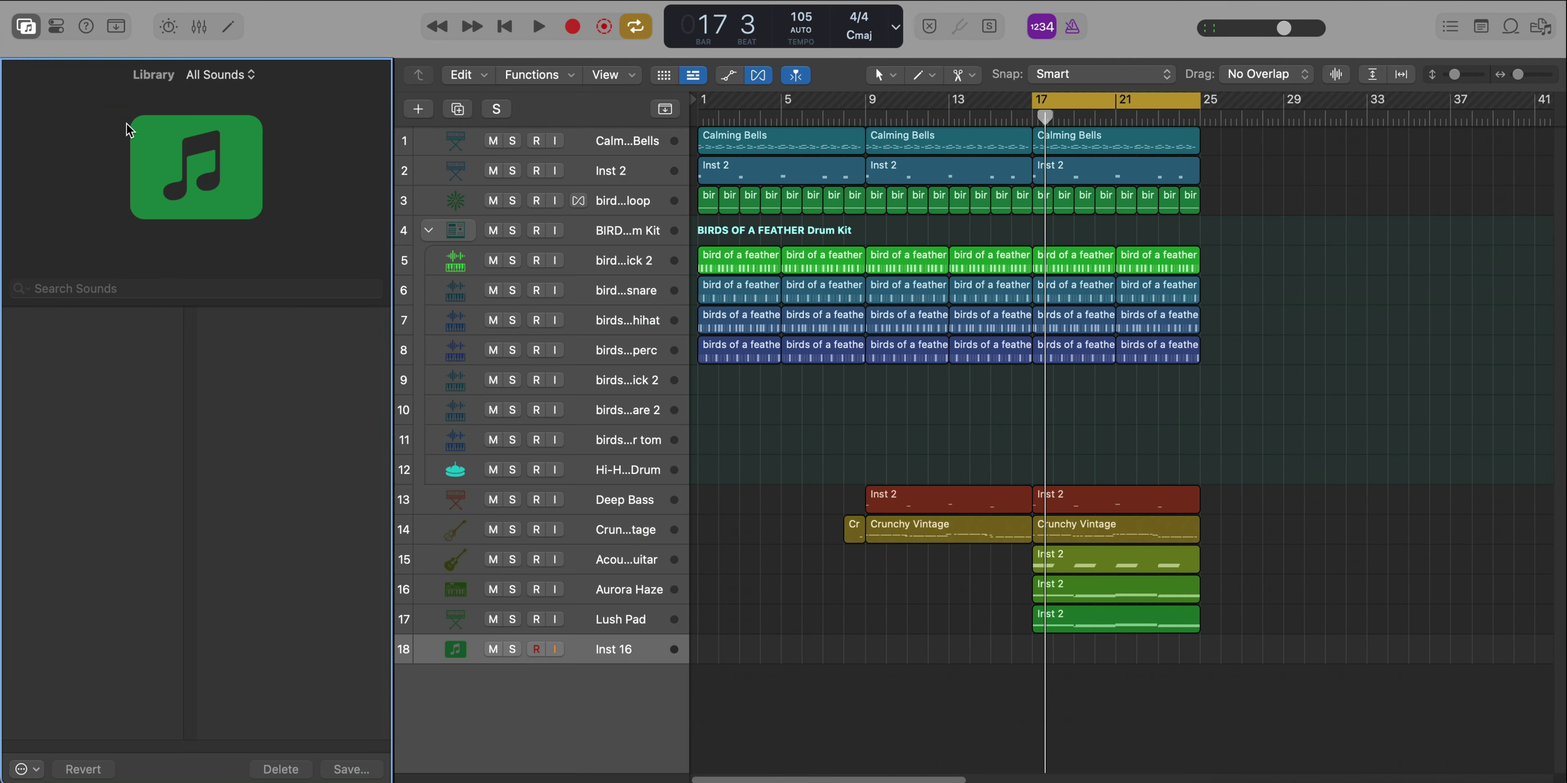
key(i)
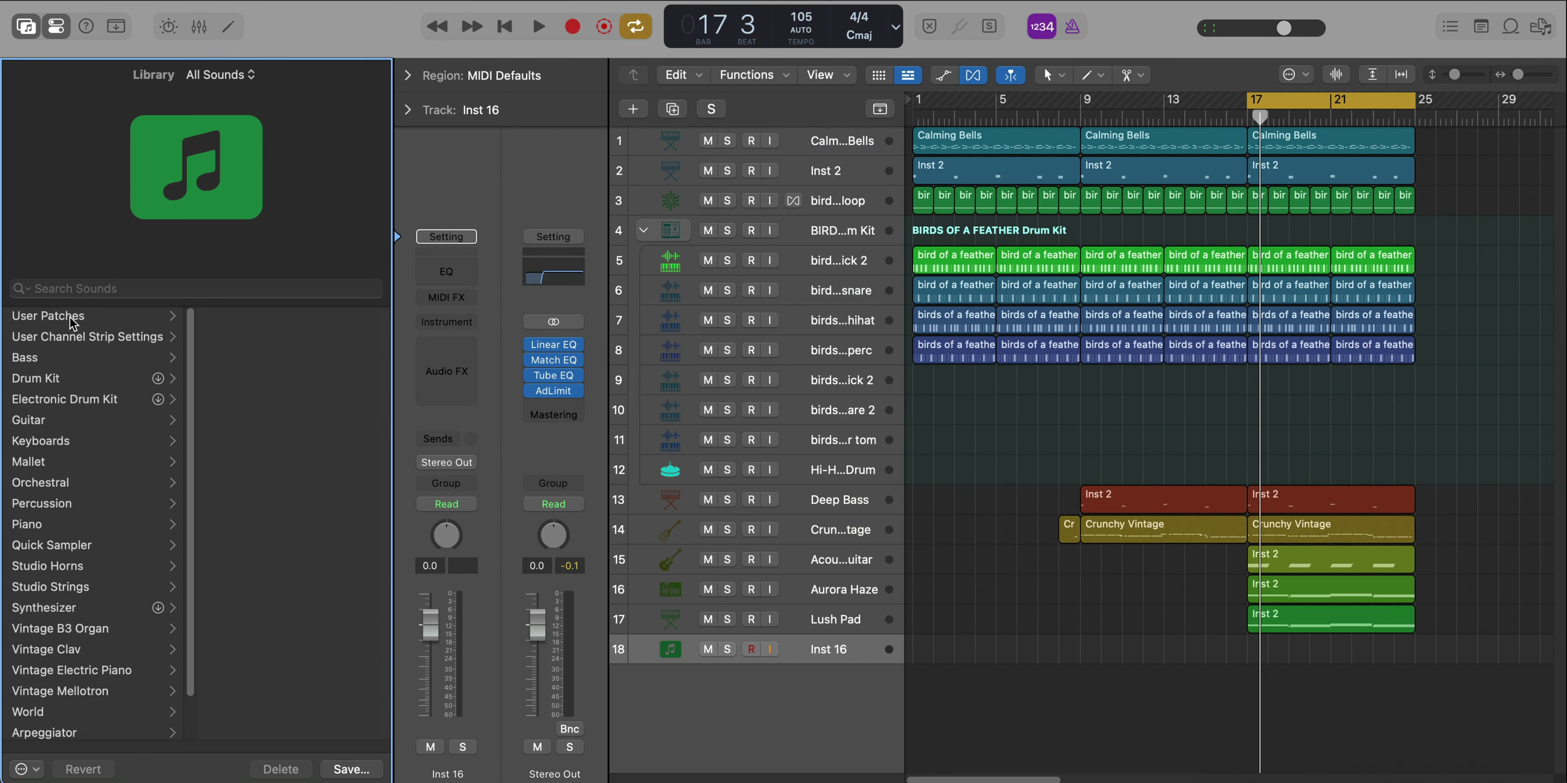
click(54, 520)
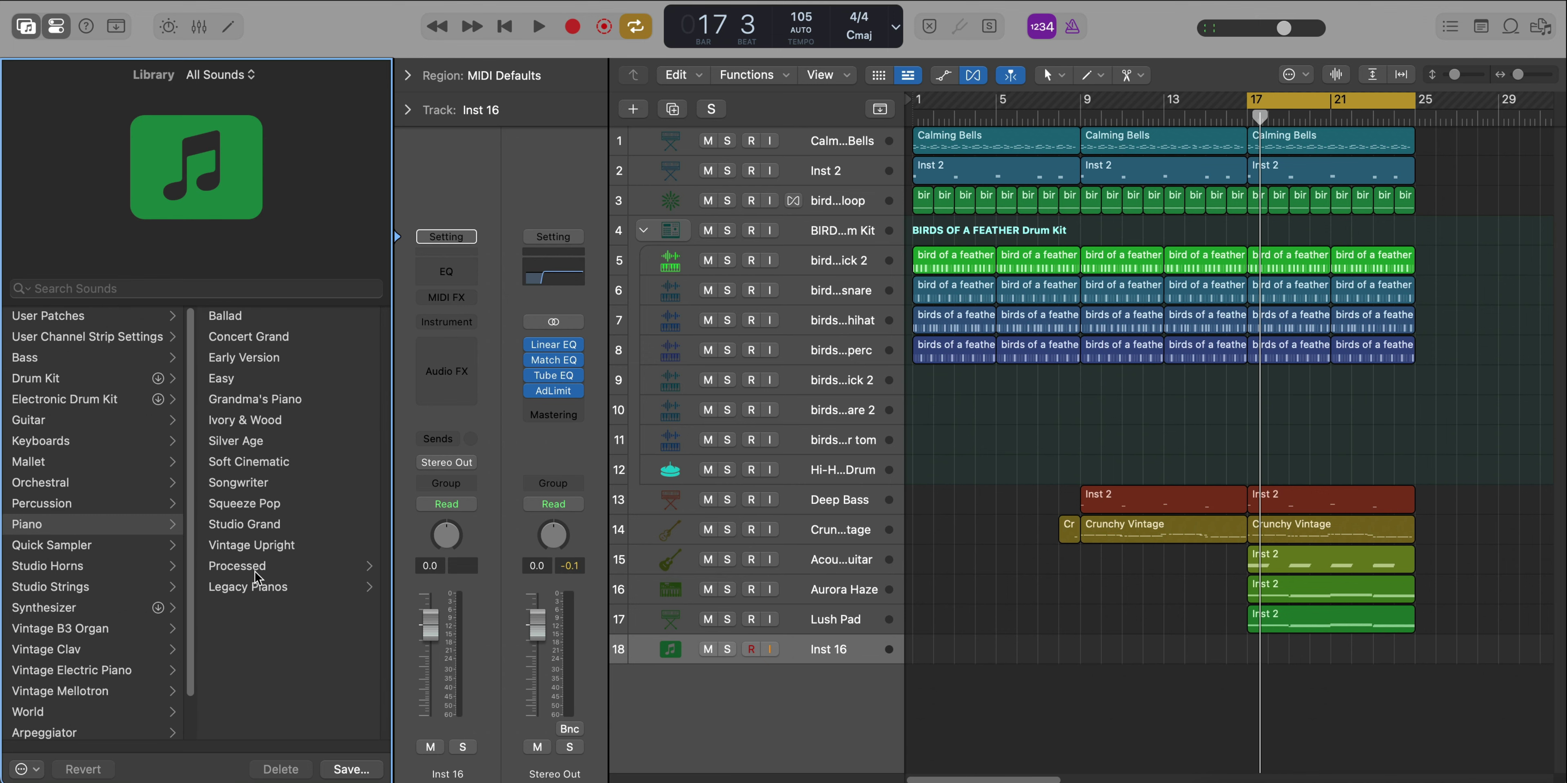
key(y)
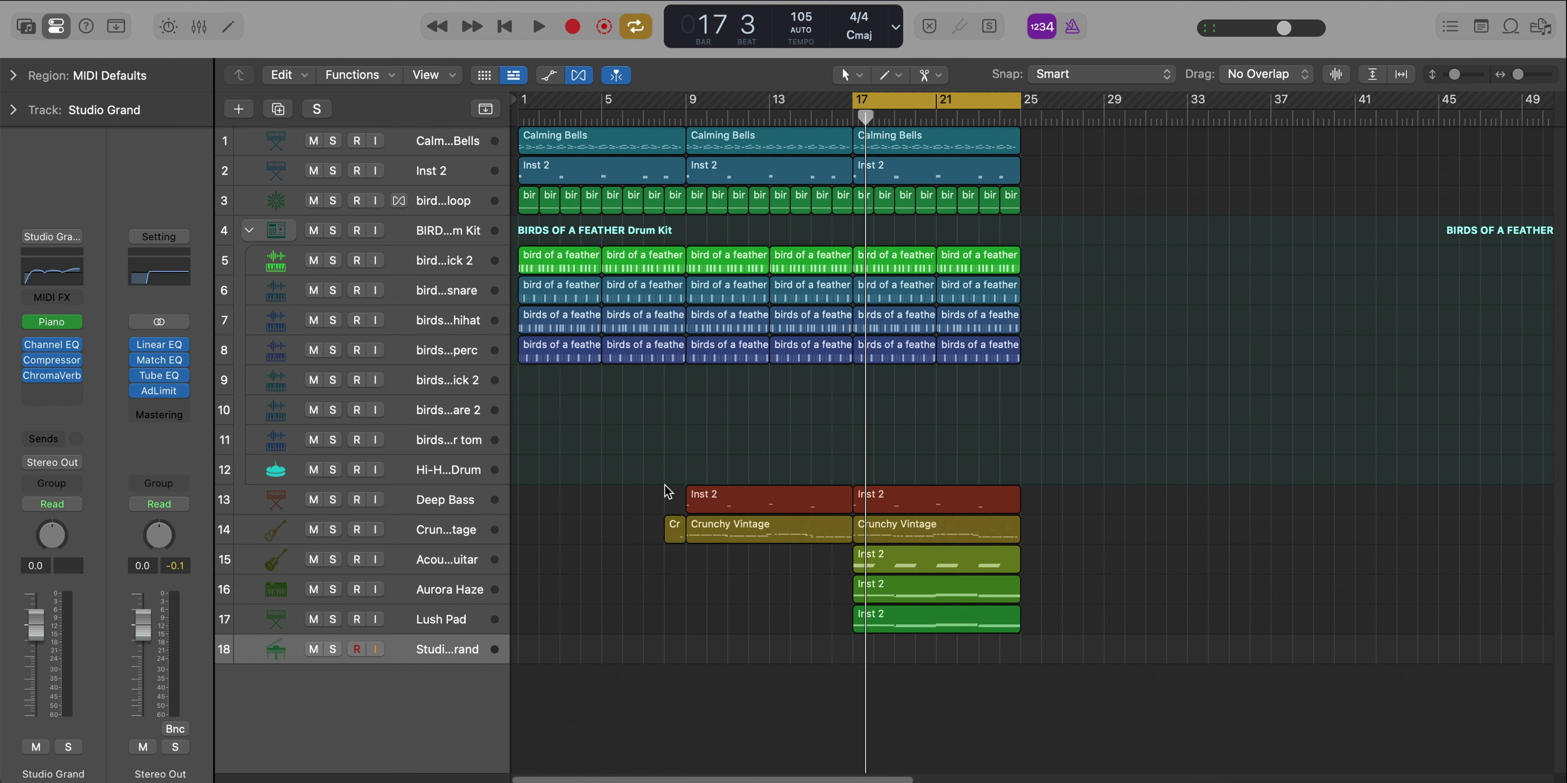
drag(908, 665, 909, 664)
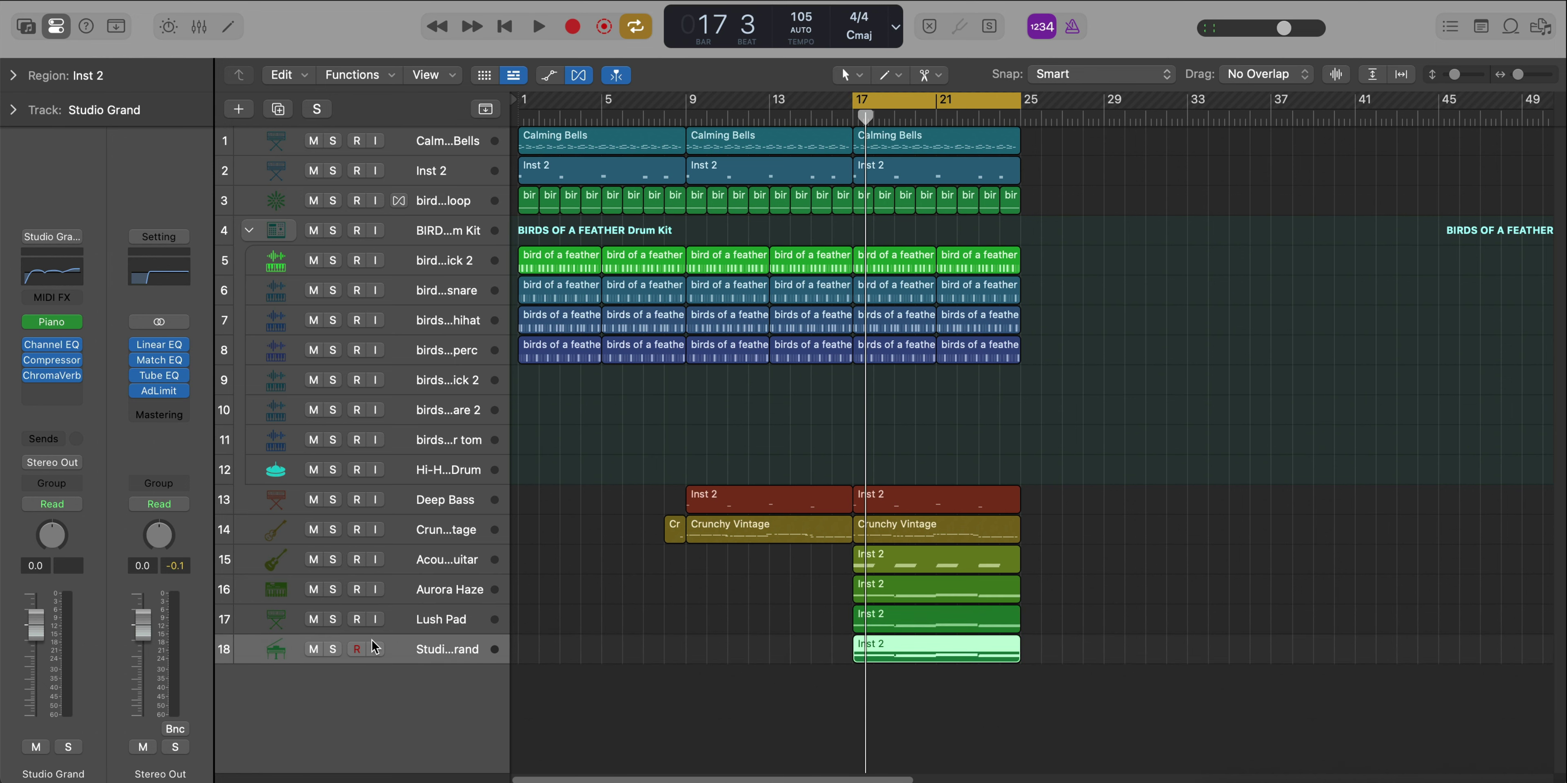
key(s)
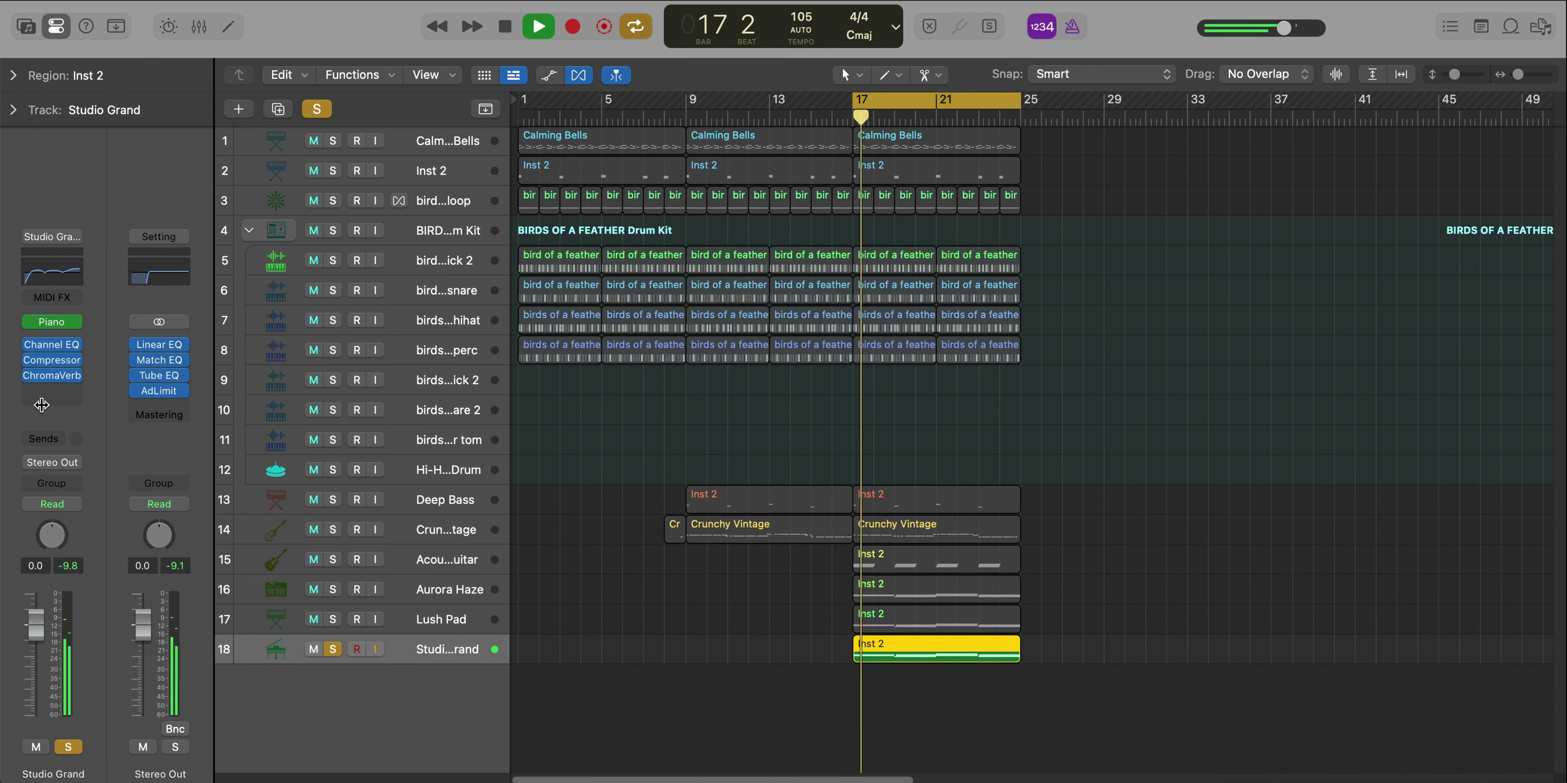
Add a Channel EQ to Studio Grand with a low-cut at 163 Hz and a 48 dB/Oct high-cut at 412 Hz
click(52, 391)
click(94, 447)
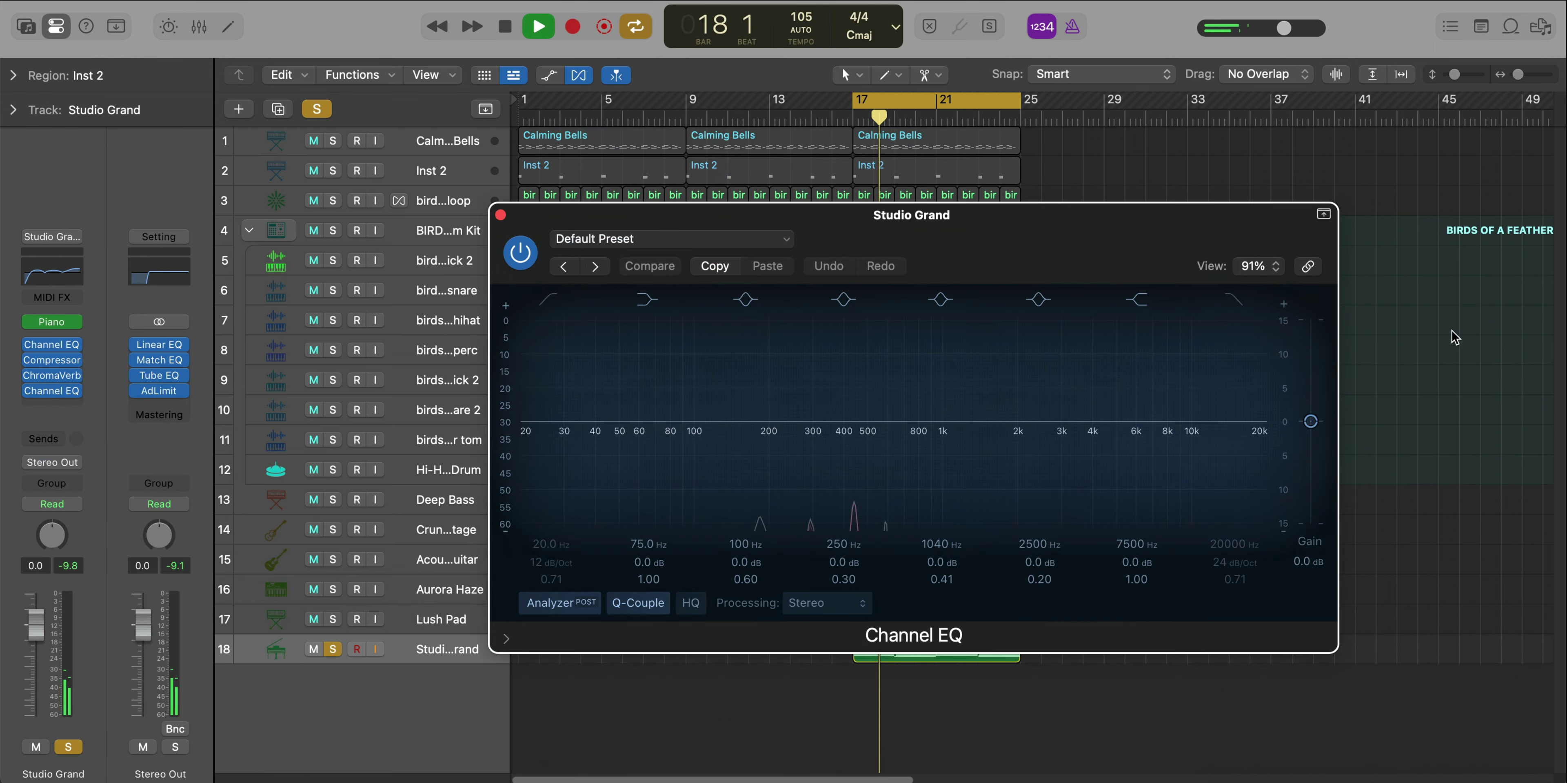
drag(1240, 482, 833, 448)
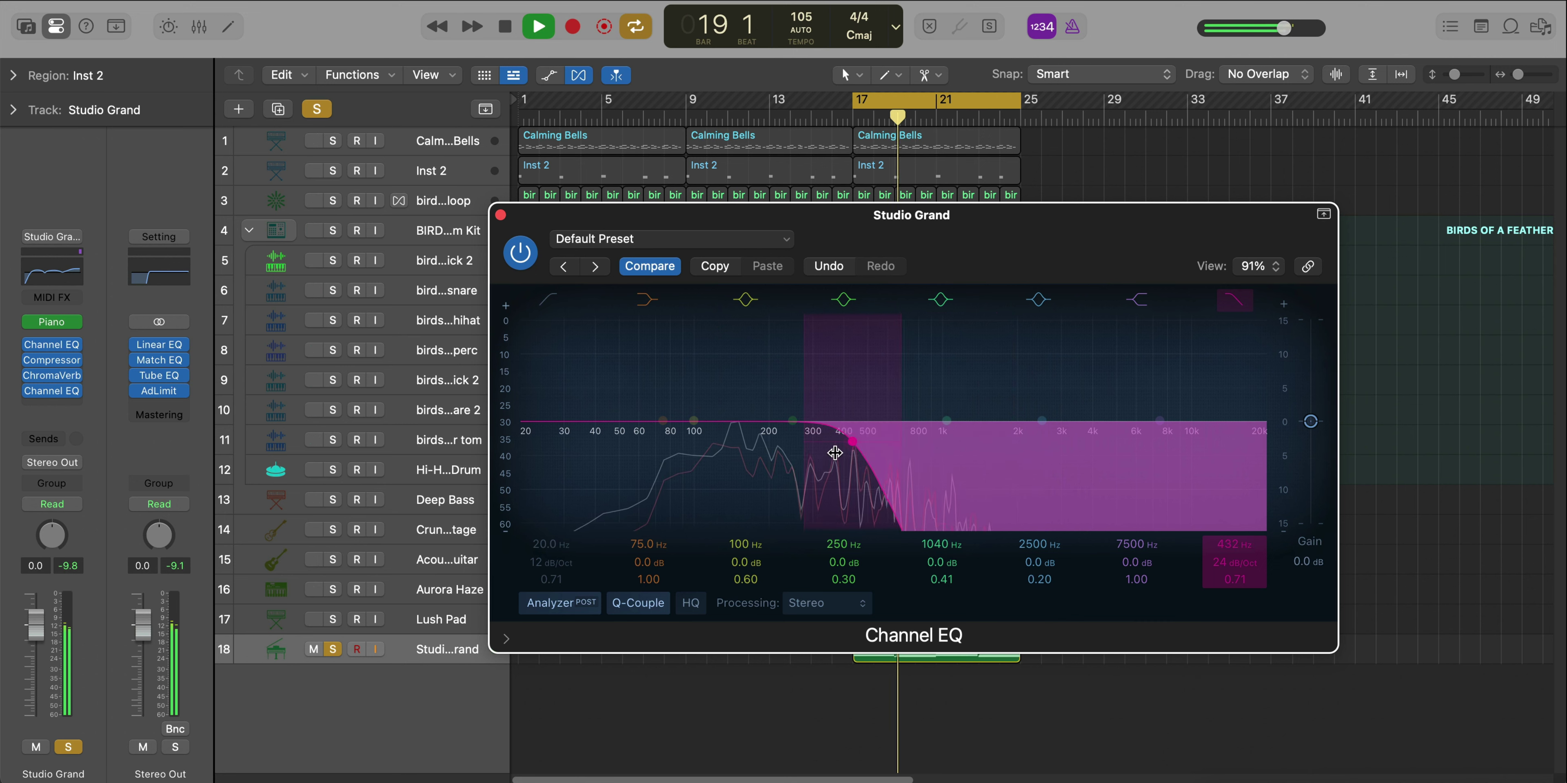
click(553, 302)
drag(703, 458, 848, 444)
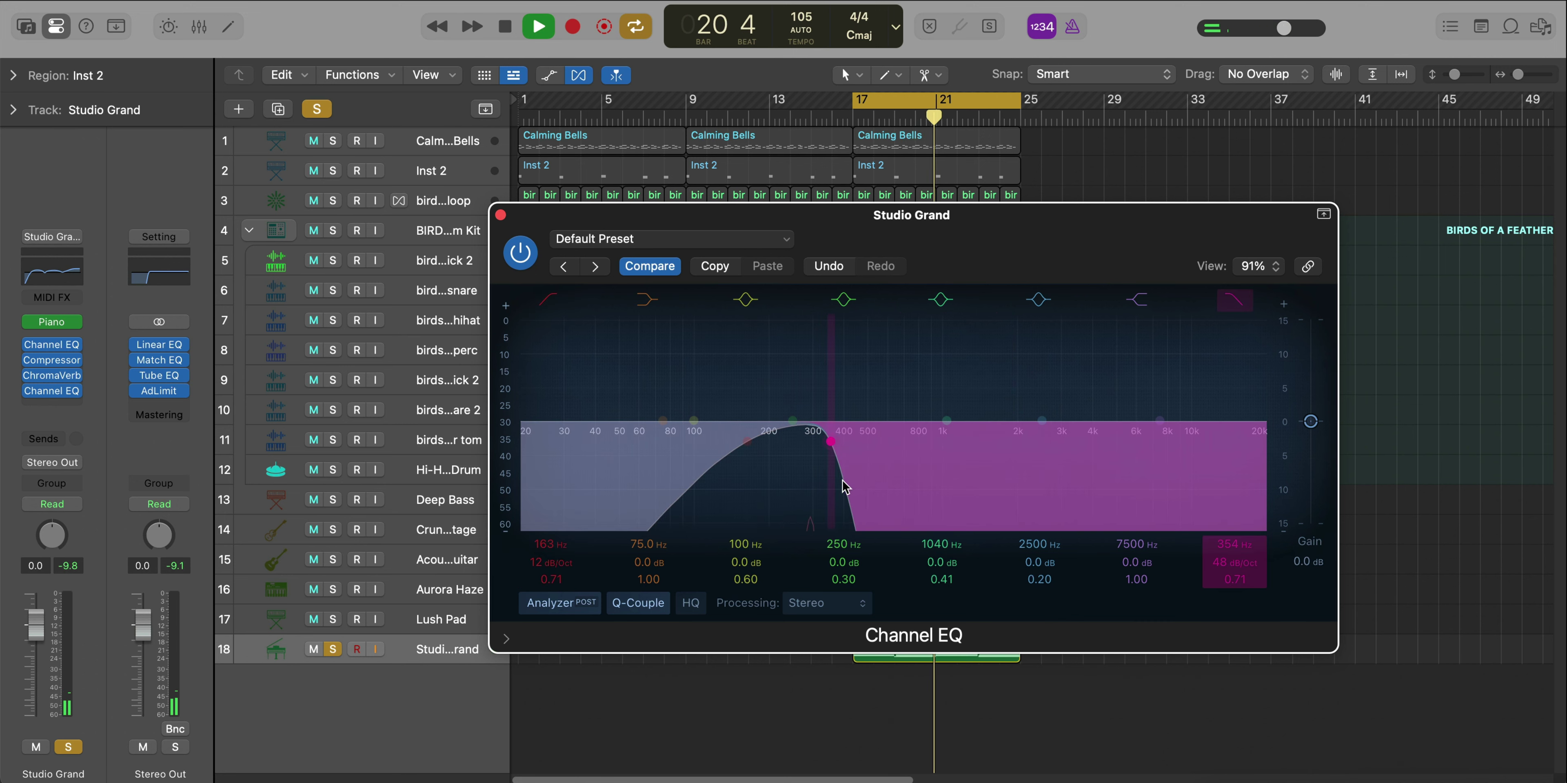
drag(1228, 542, 1229, 533)
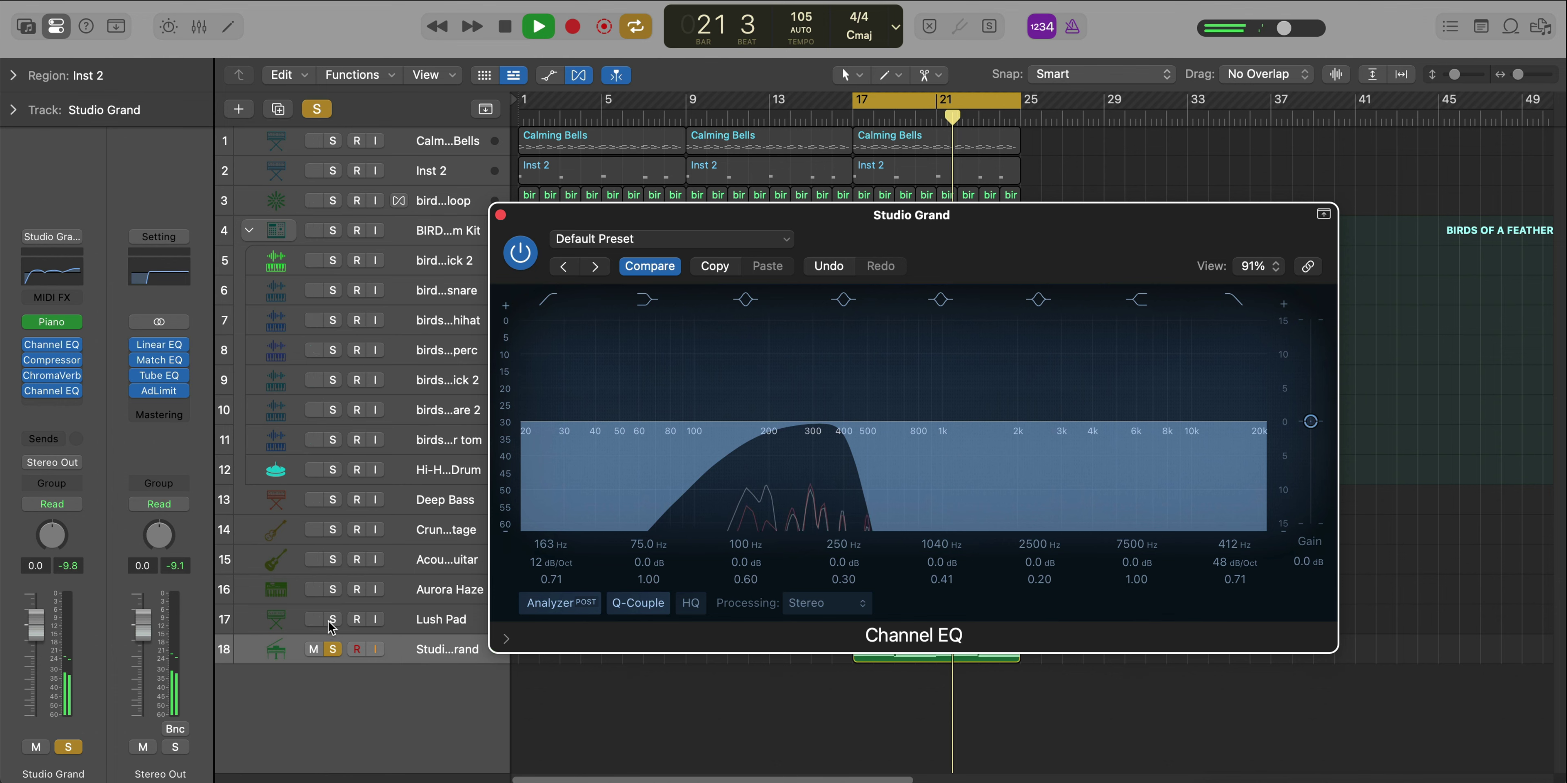
Unsolo the piano and pad tracks to hear the full arrangement and set Studio Grand's EQ high-cut to 420 Hz
click(501, 215)
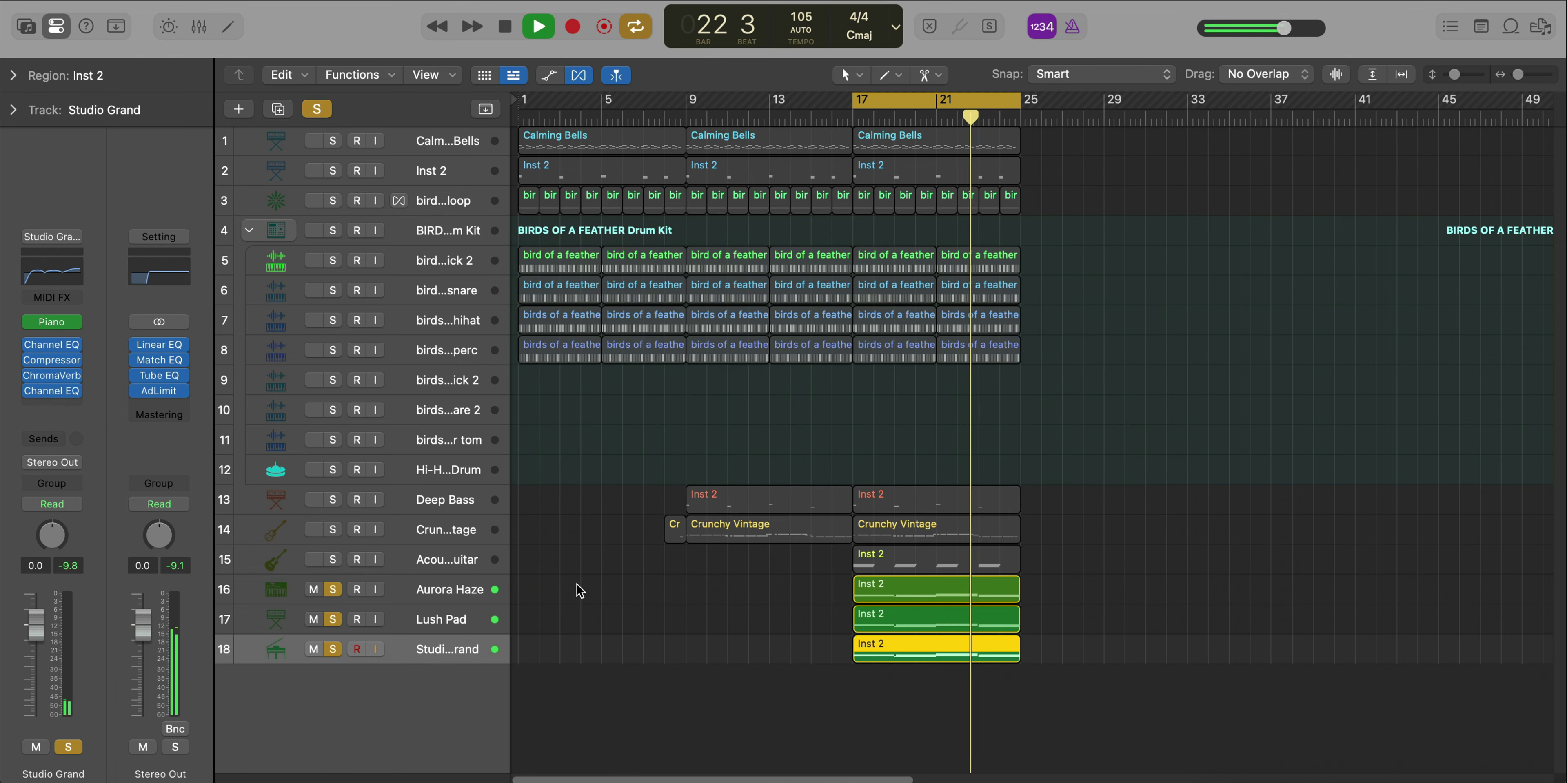
click(333, 649)
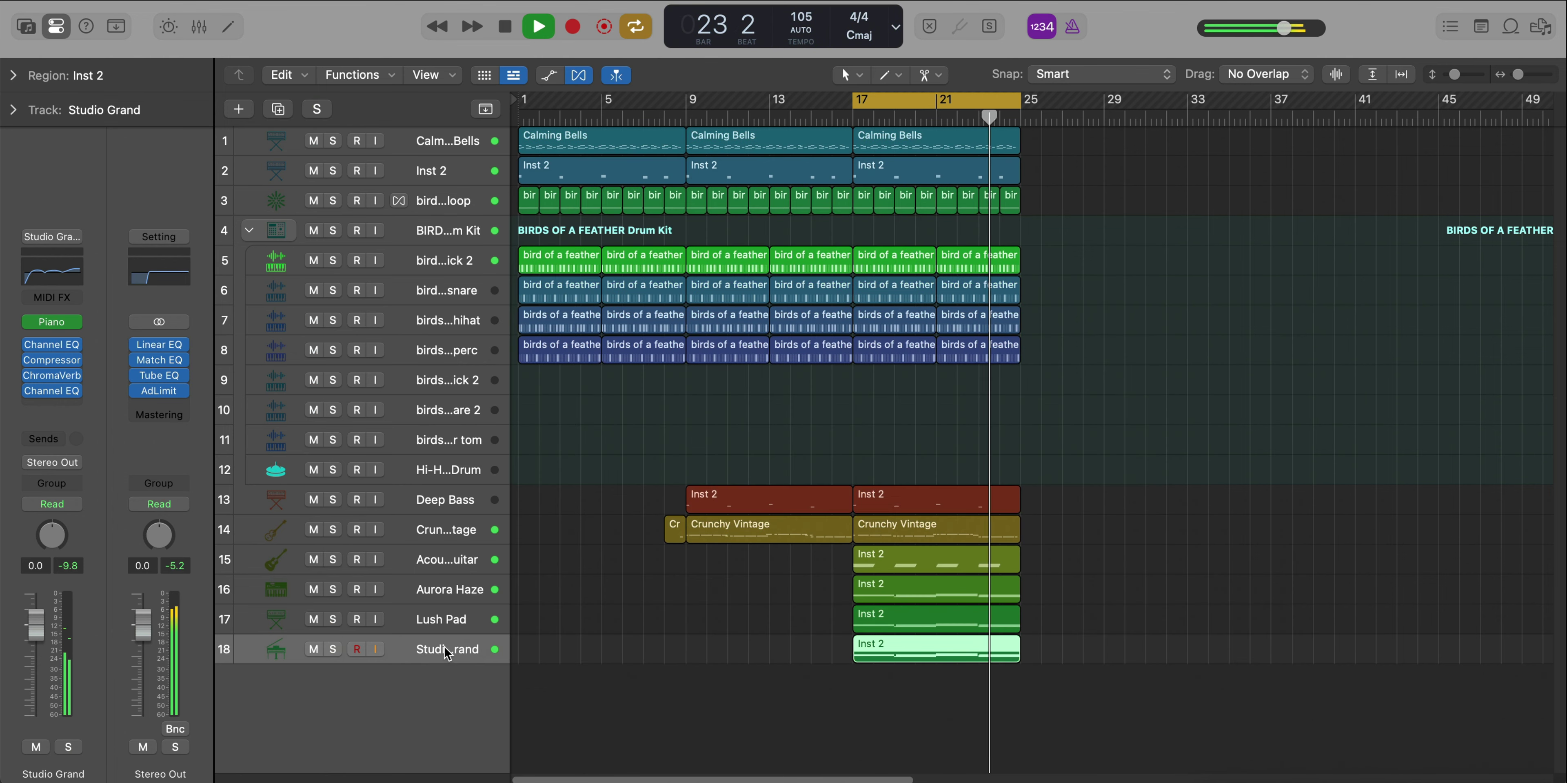
key(super+Up)
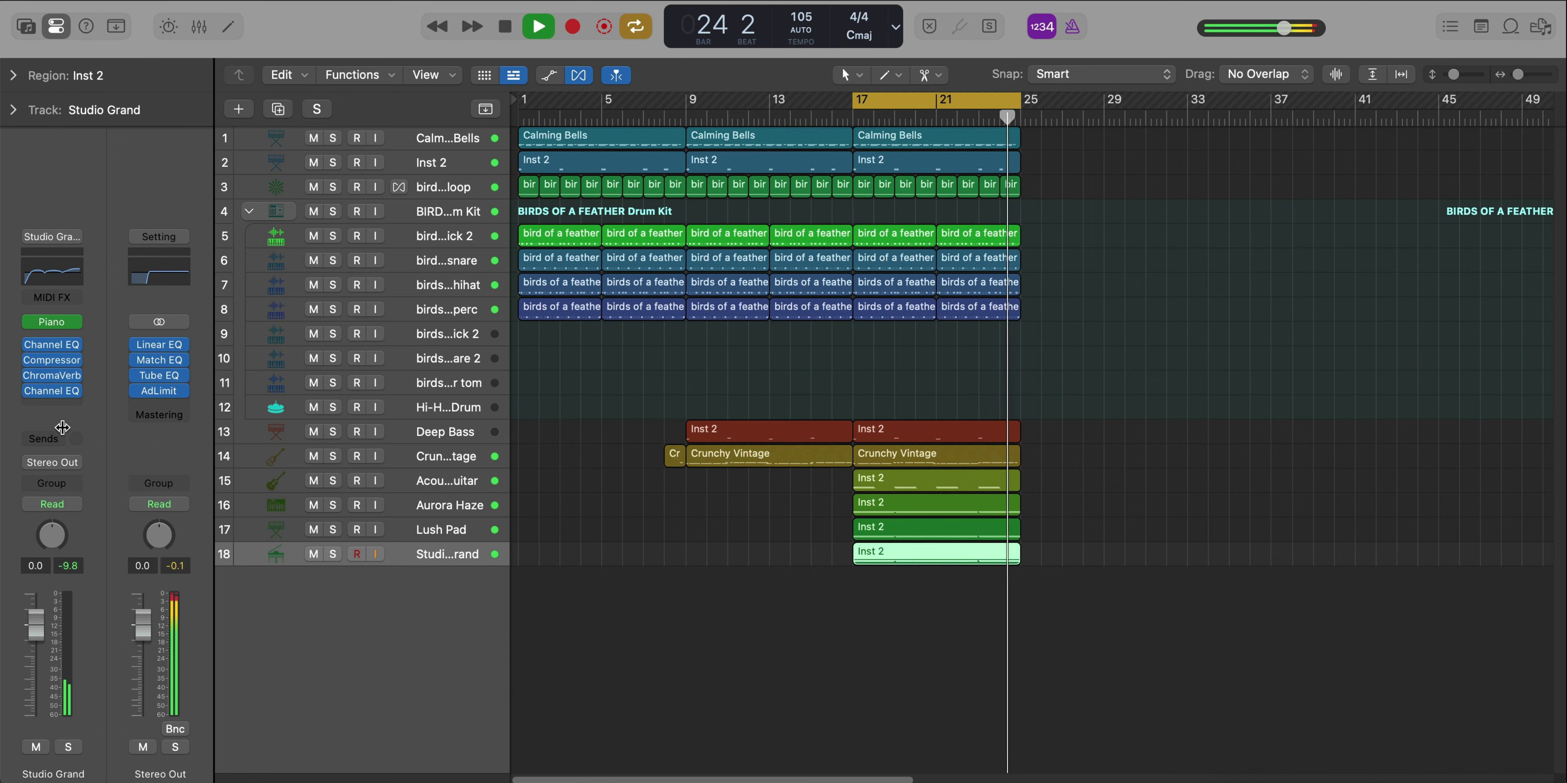
click(51, 390)
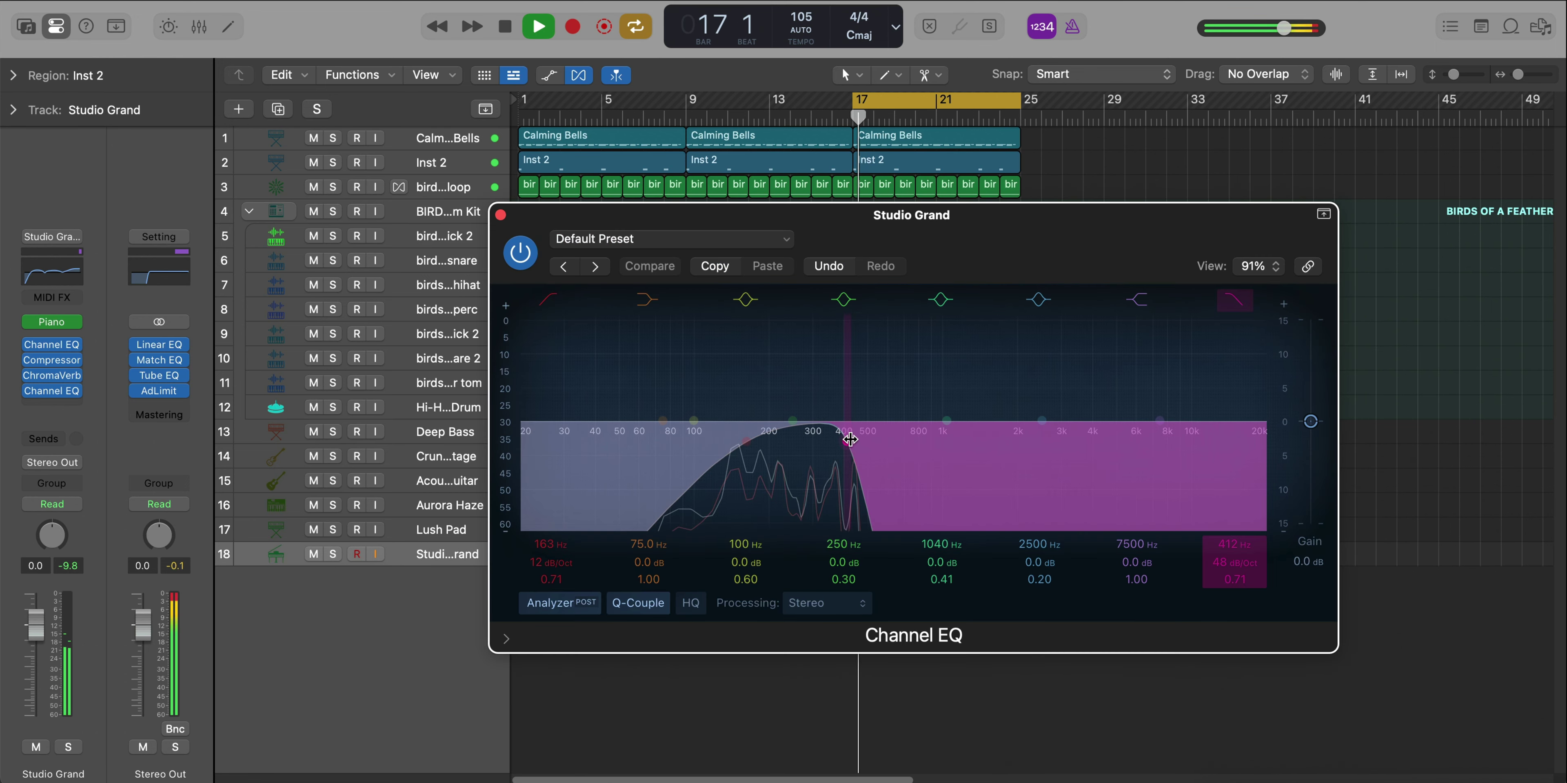
drag(850, 439, 852, 439)
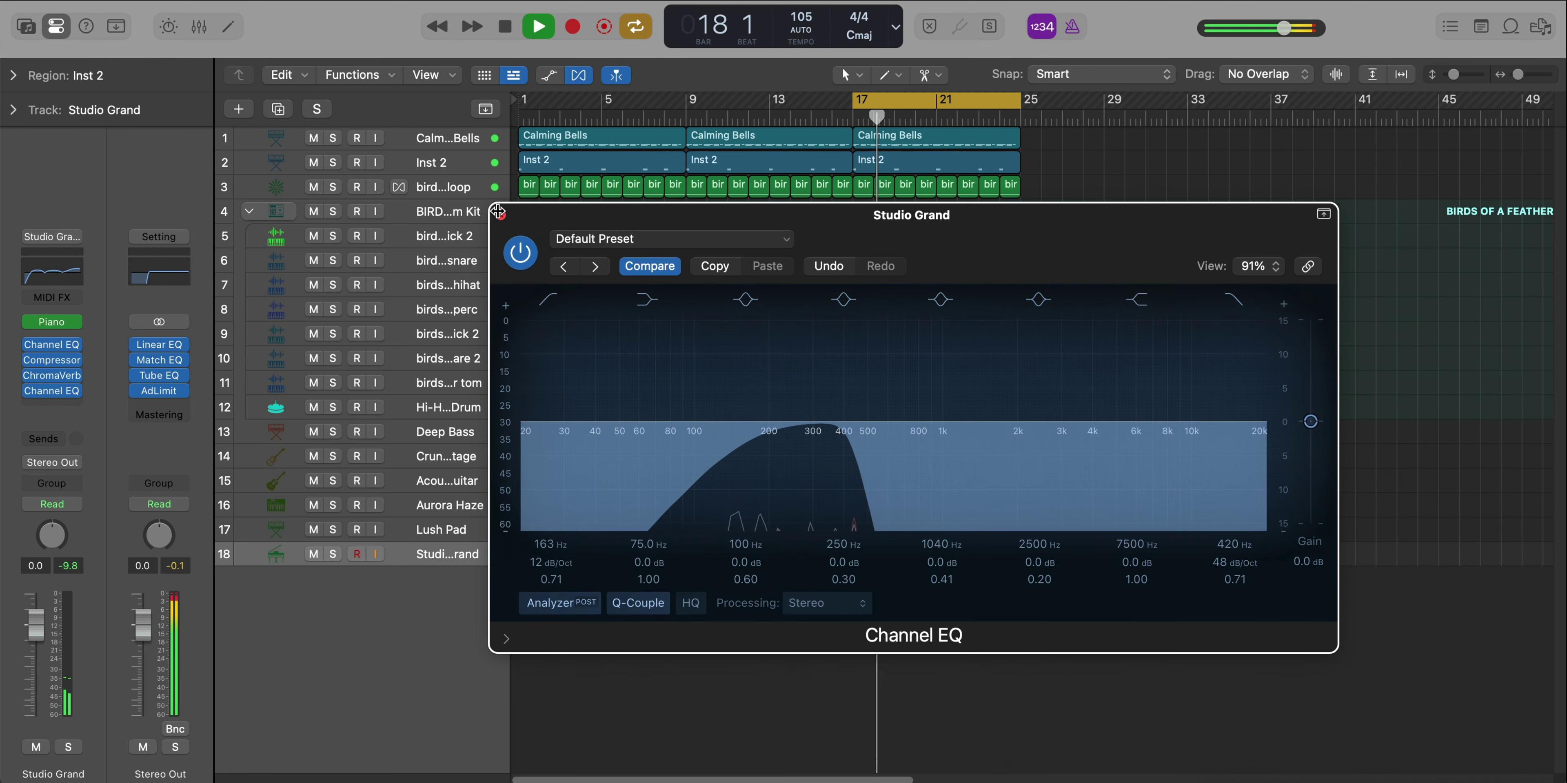
click(499, 213)
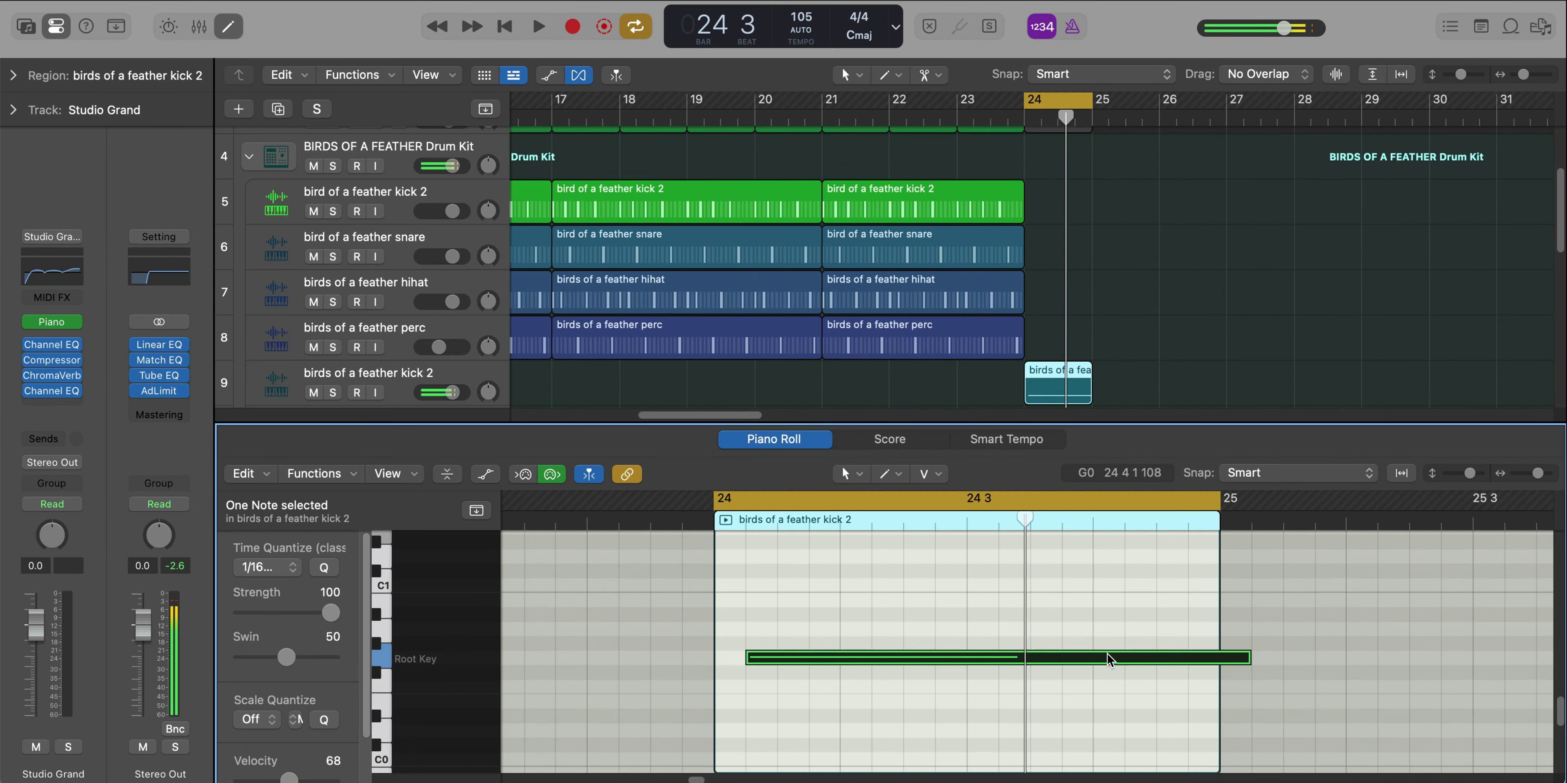
Program the kick 2 fill in bar 24 with sixteenth notes at 24 1 3, 24 2 3, 24 3 3, 24 4 1 and 24 4 2
drag(1246, 657, 767, 665)
key(space)
super+click(912, 657)
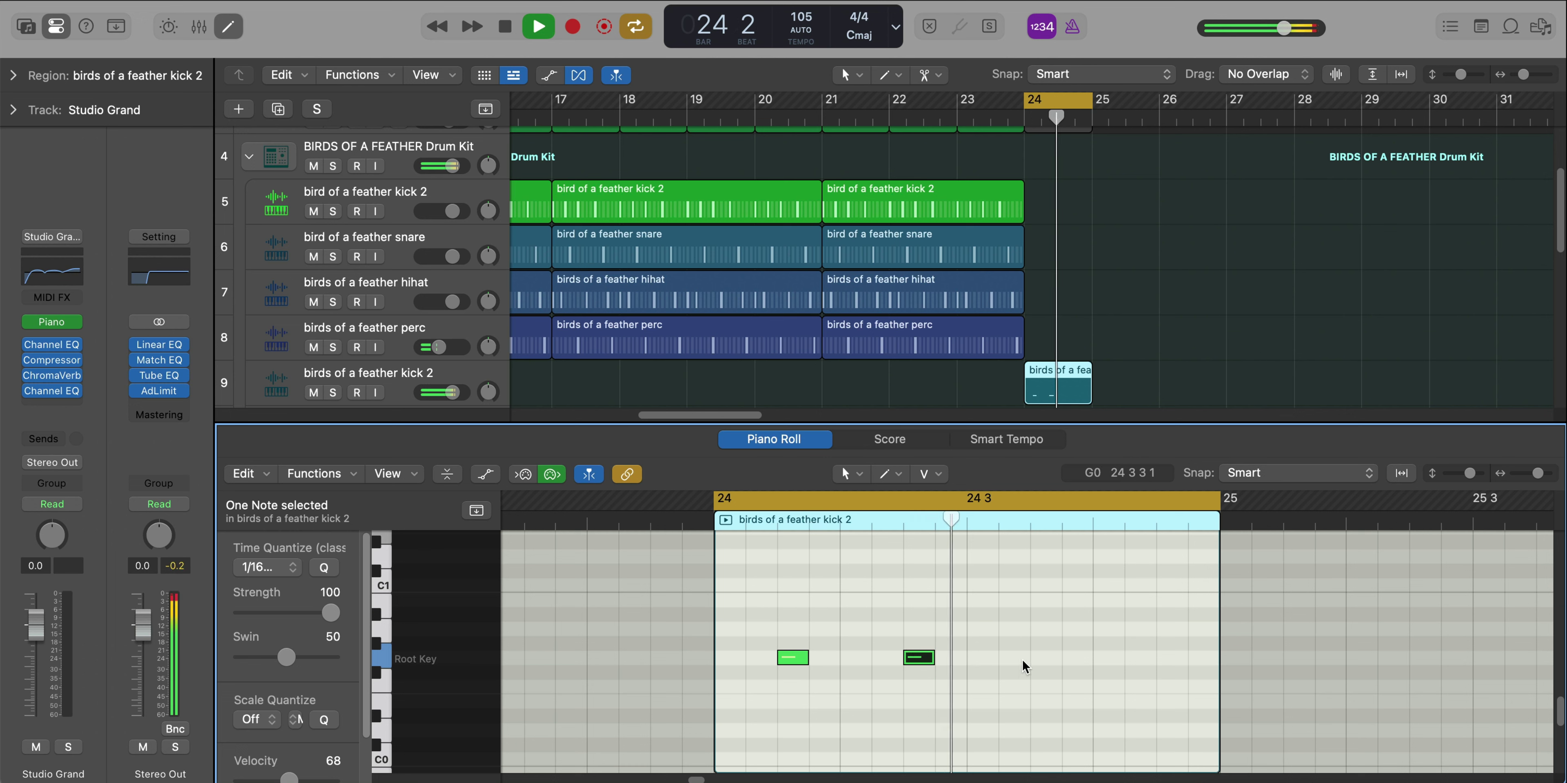
key(space)
super+click(1045, 657)
super+click(1139, 657)
super+click(1171, 657)
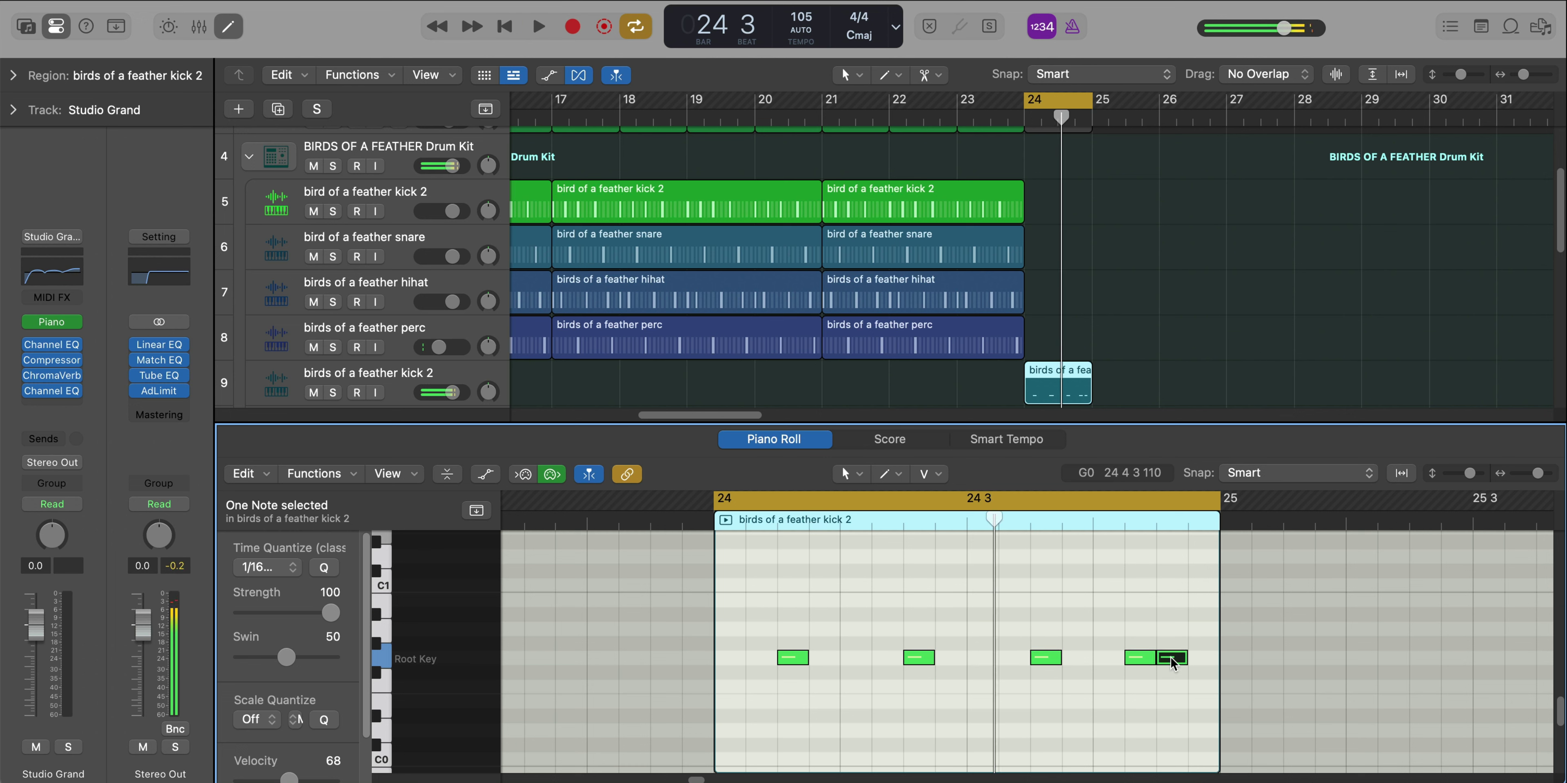
key(space)
drag(1171, 657, 1108, 657)
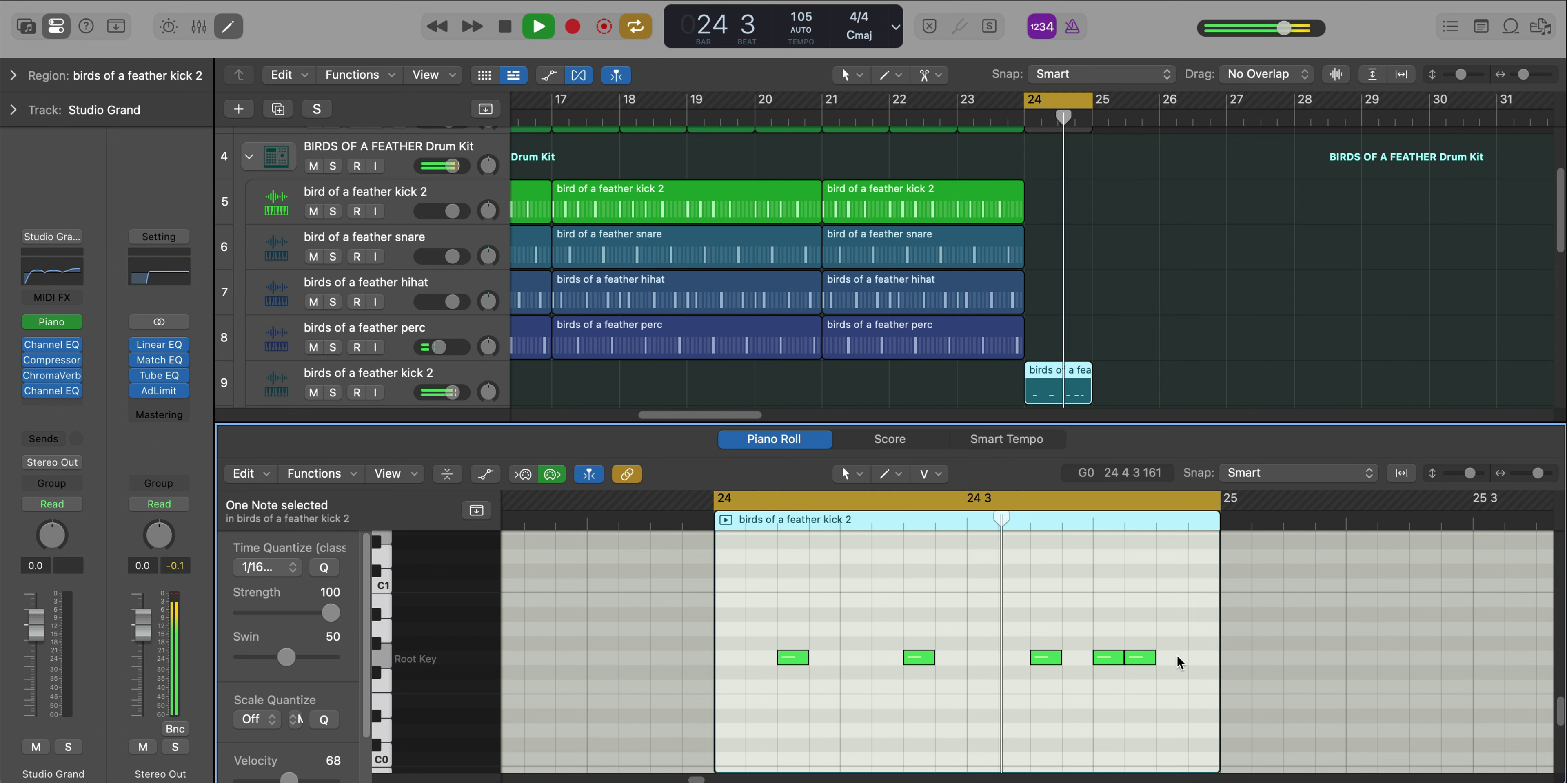
Create an empty MIDI region at bar 24 on the birds of a feather snare 2 track
scroll(1095, 325, down, 3)
key(space)
right_click(1040, 358)
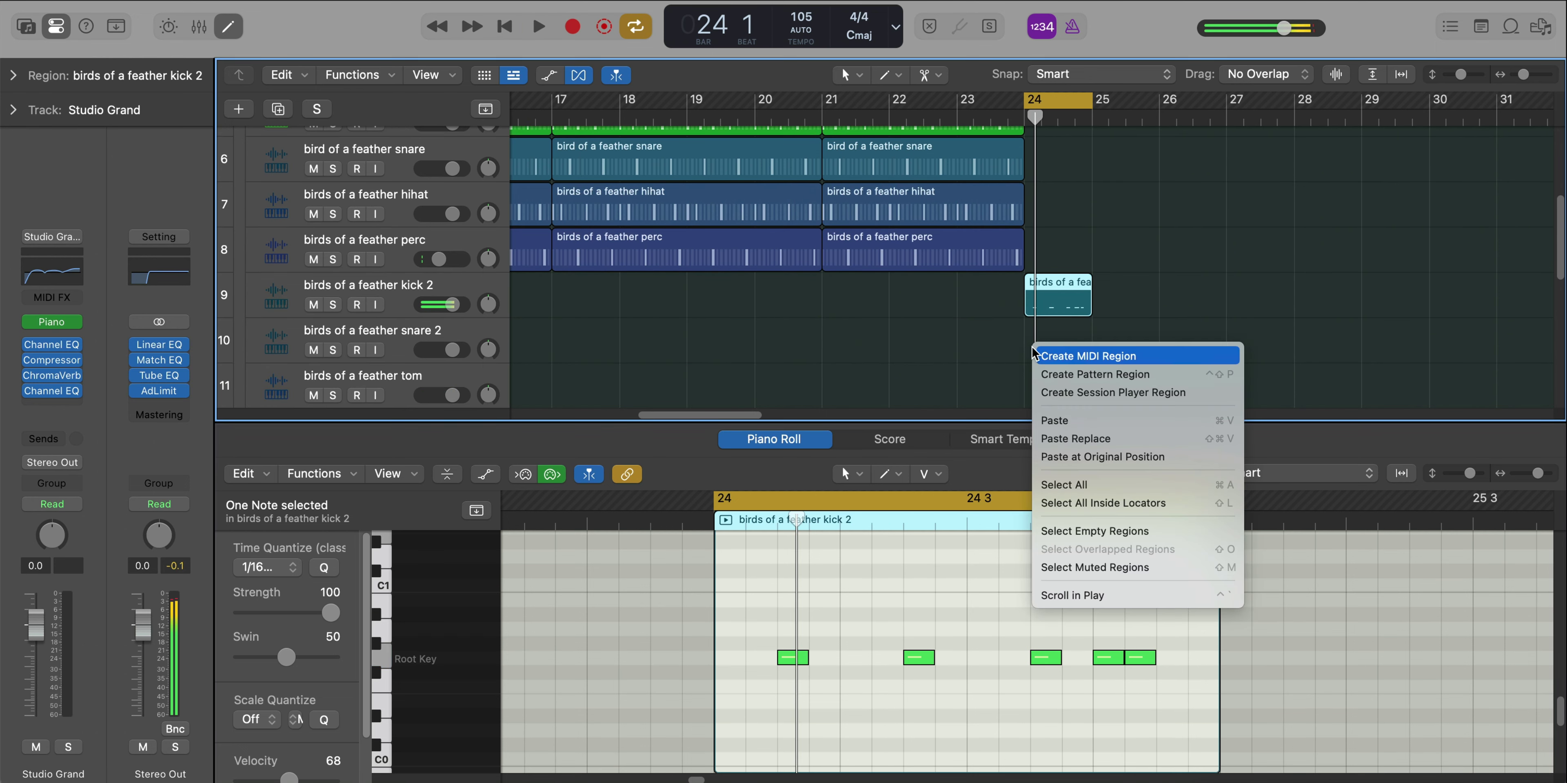
click(1042, 358)
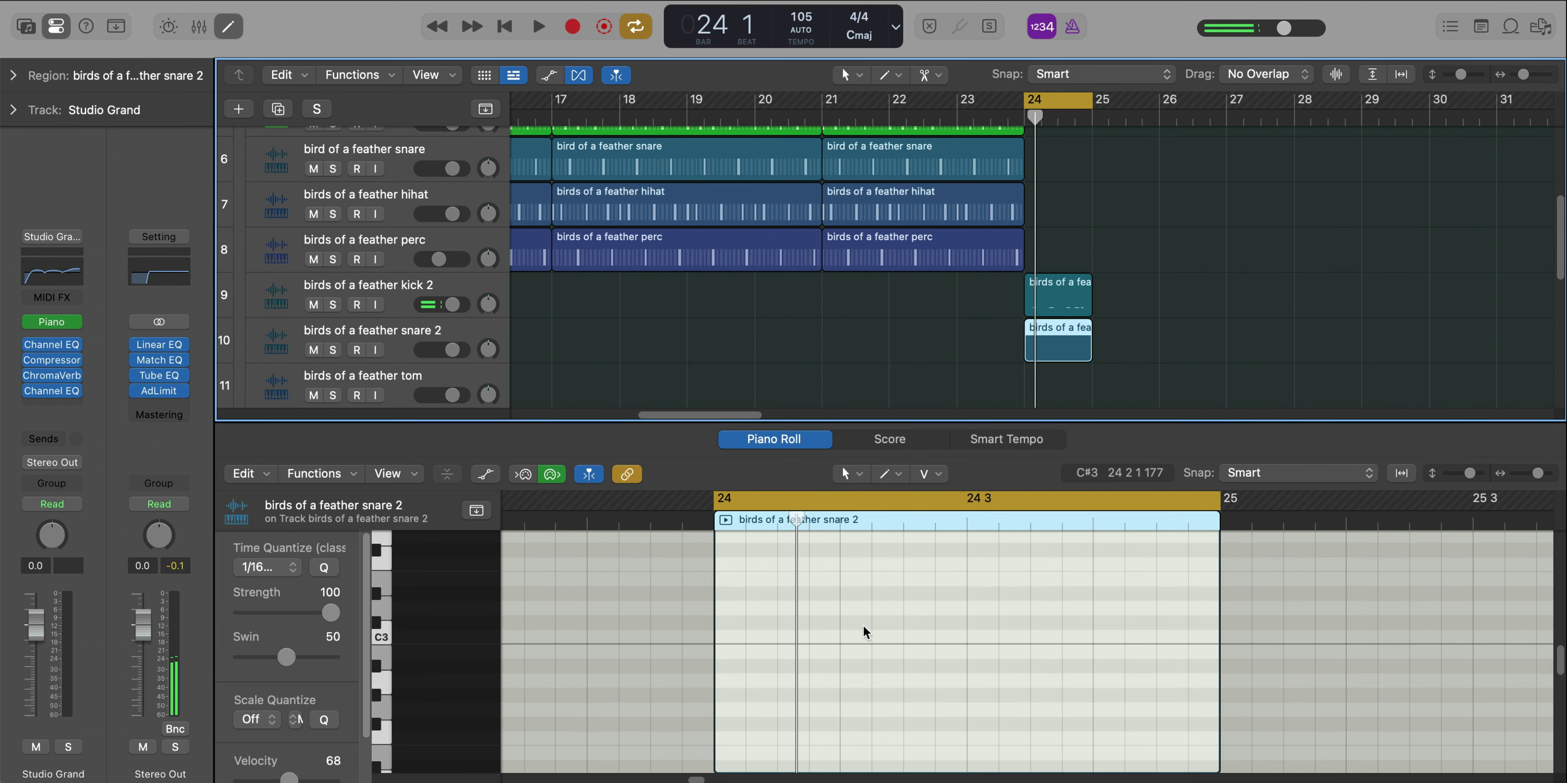
Place a sixteenth note at D0 on each of the four beats in the snare 2 region and play the fill
scroll(864, 632, up, 2)
scroll(863, 624, down, 5)
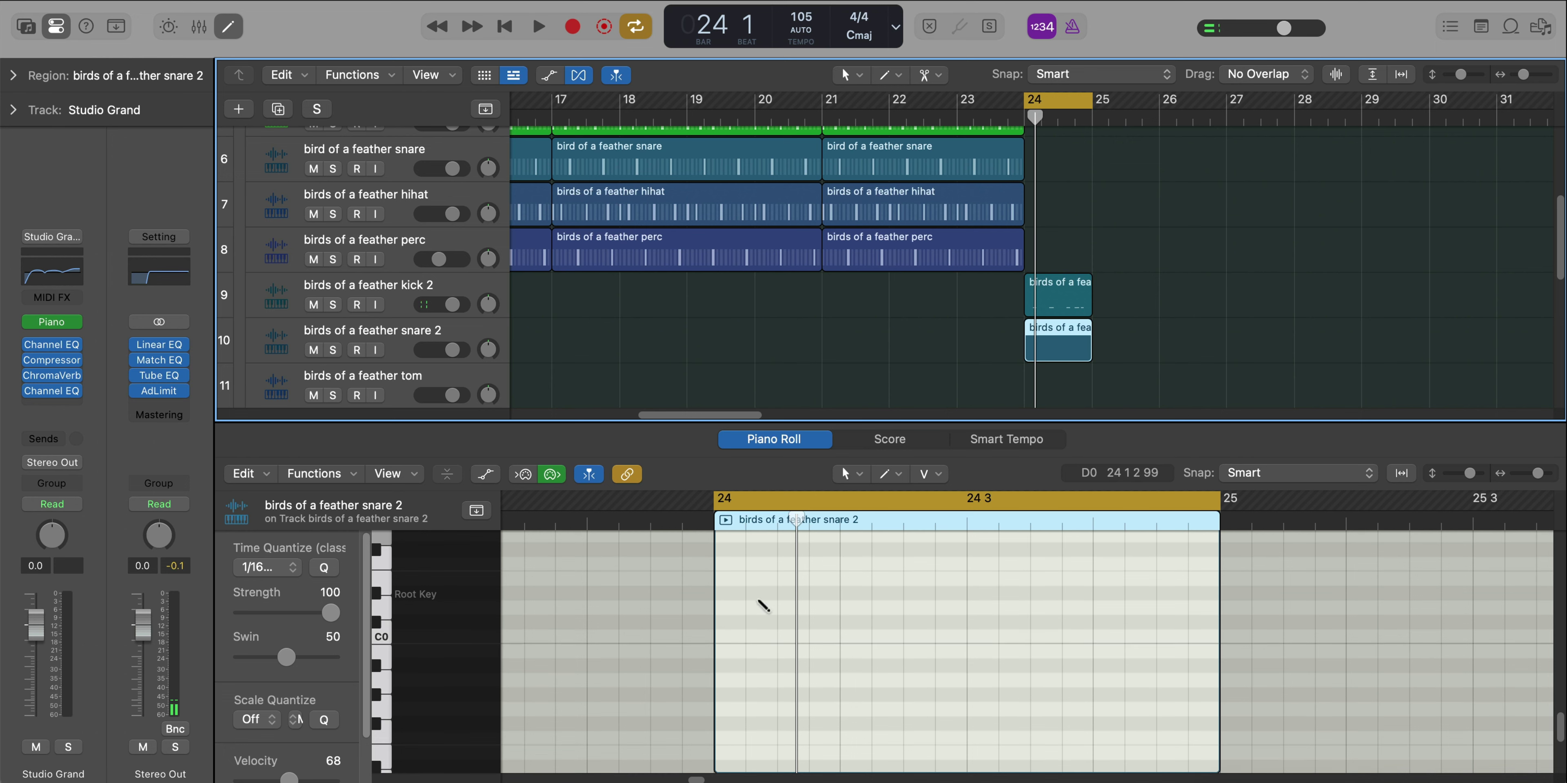
click(728, 607)
click(851, 607)
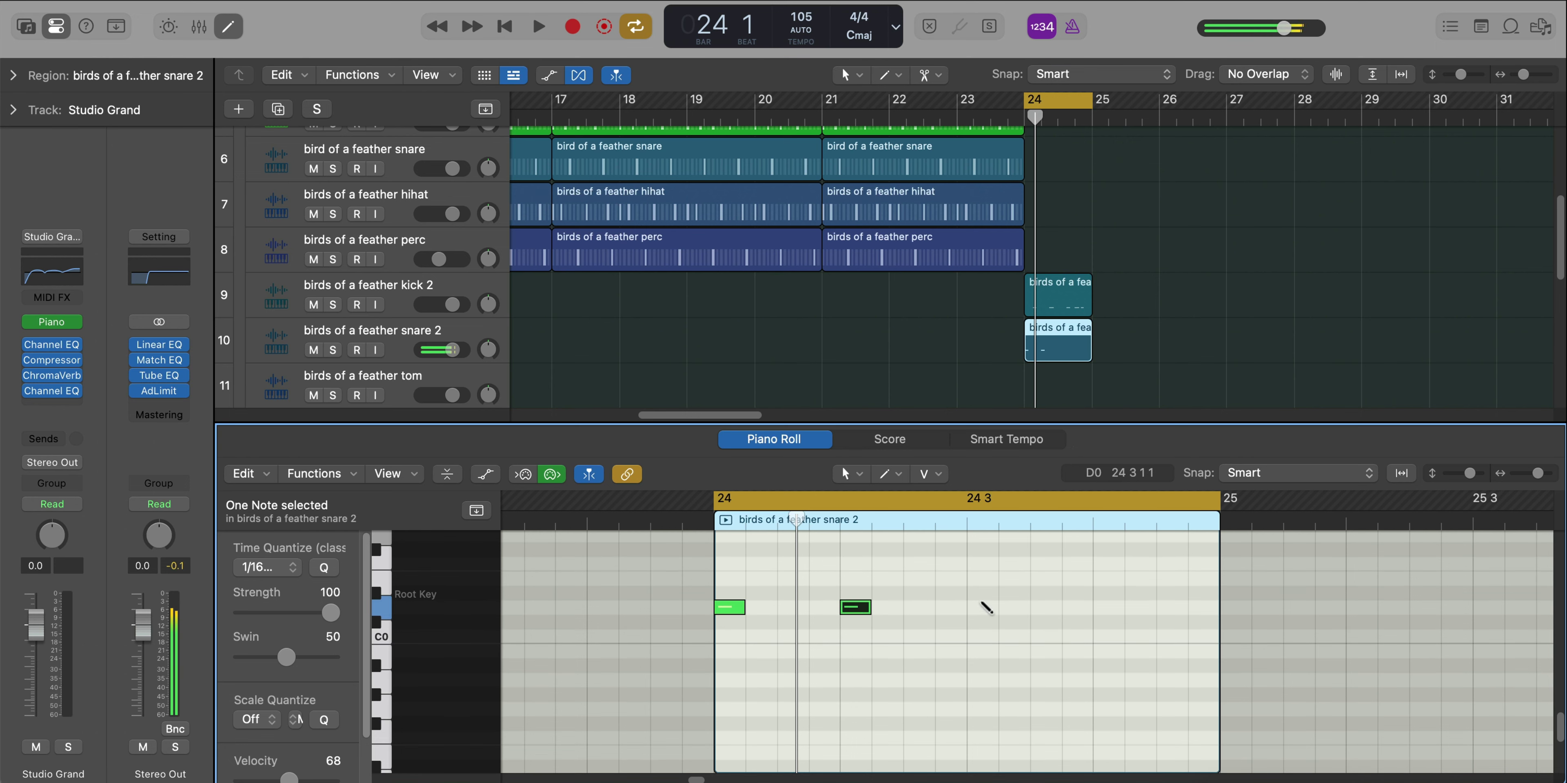
click(975, 607)
click(1098, 607)
key(space)
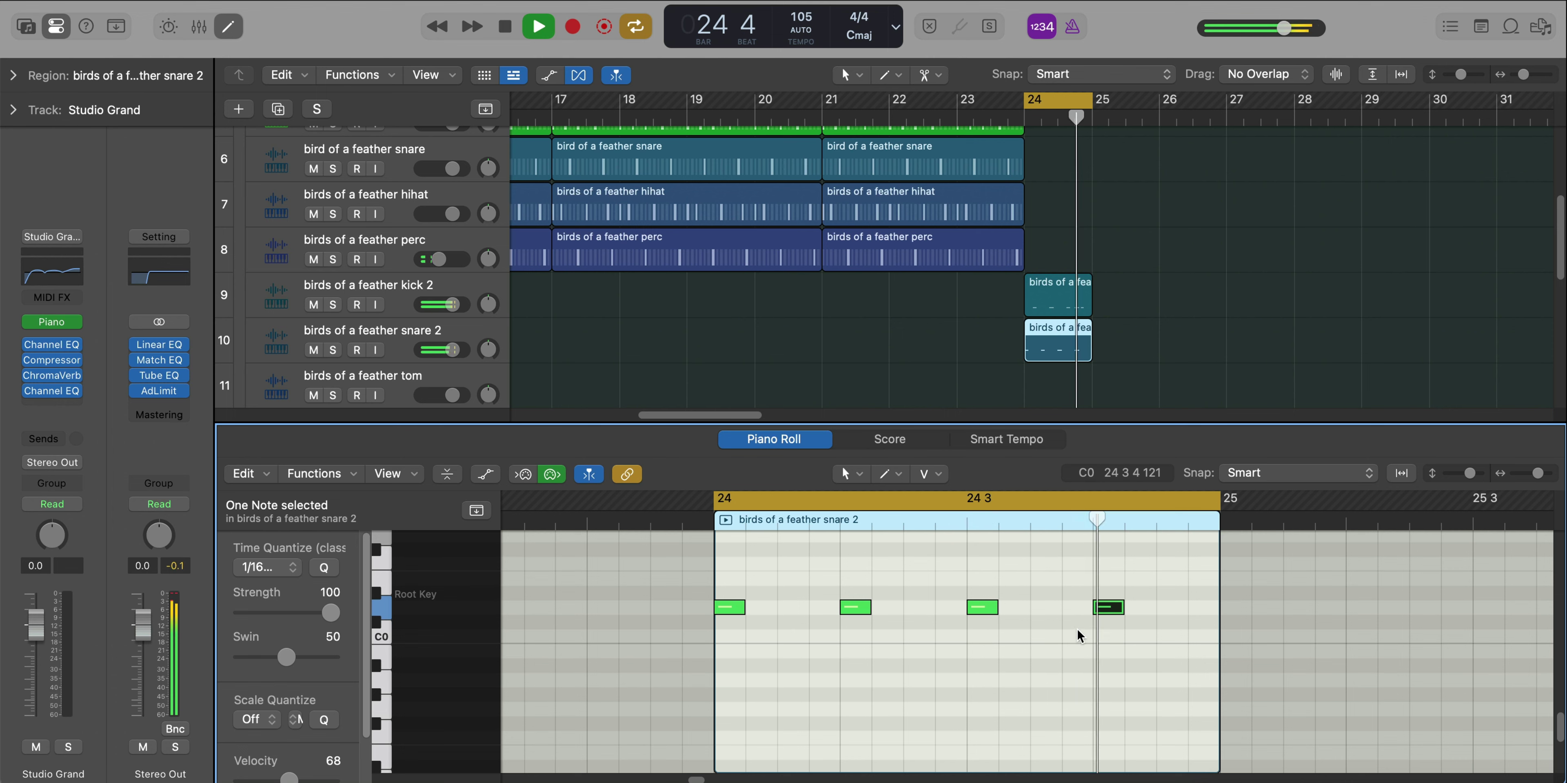
Create an empty MIDI region at bar 24 on the birds of a feather tom track
scroll(1052, 389, down, 1)
scroll(1052, 389, down, 1)
right_click(1027, 299)
click(1077, 309)
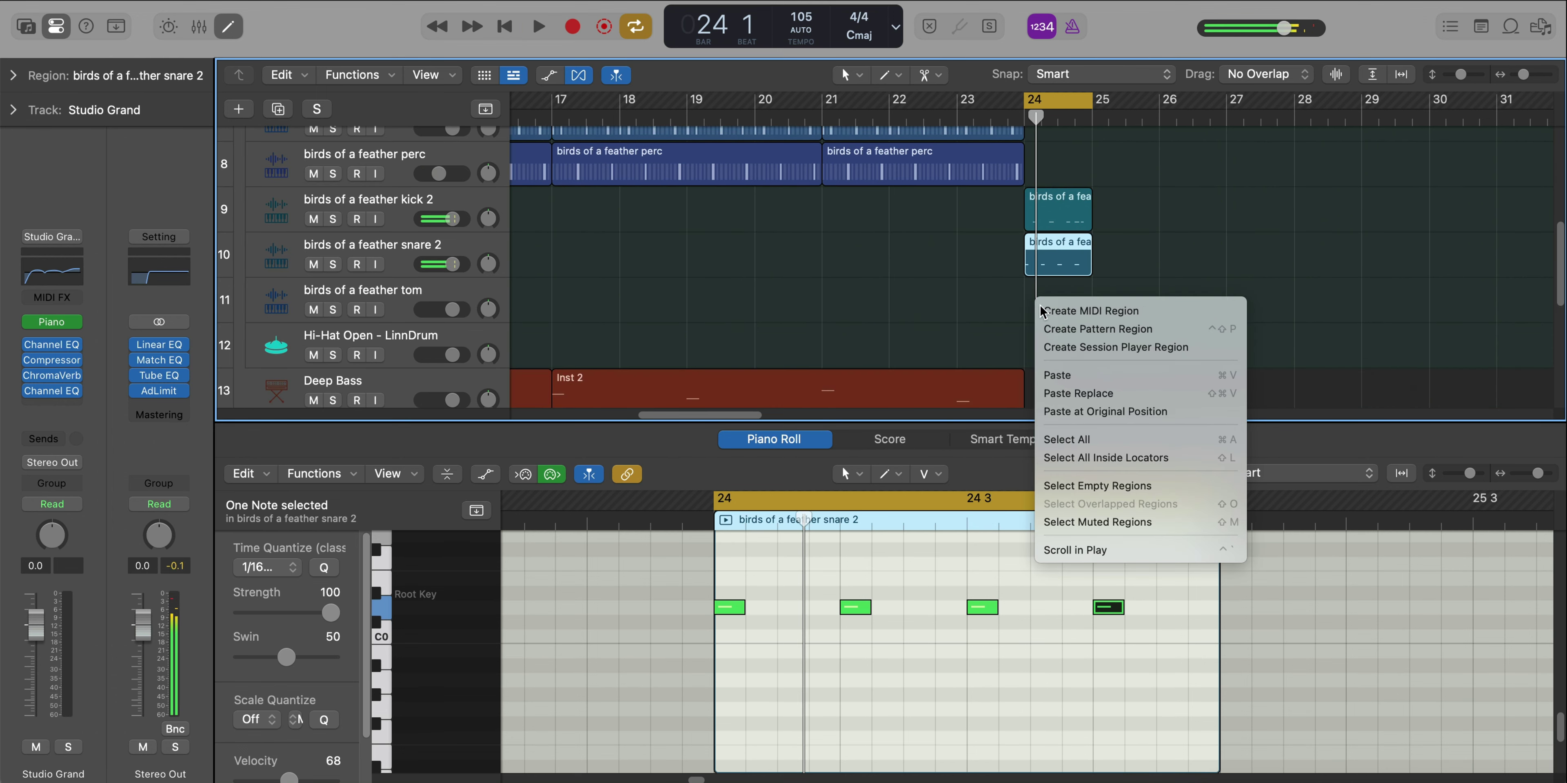
Place a tom note on the root key at 24 4 3 and lengthen it to the end of the bar
scroll(1110, 669, down, 5)
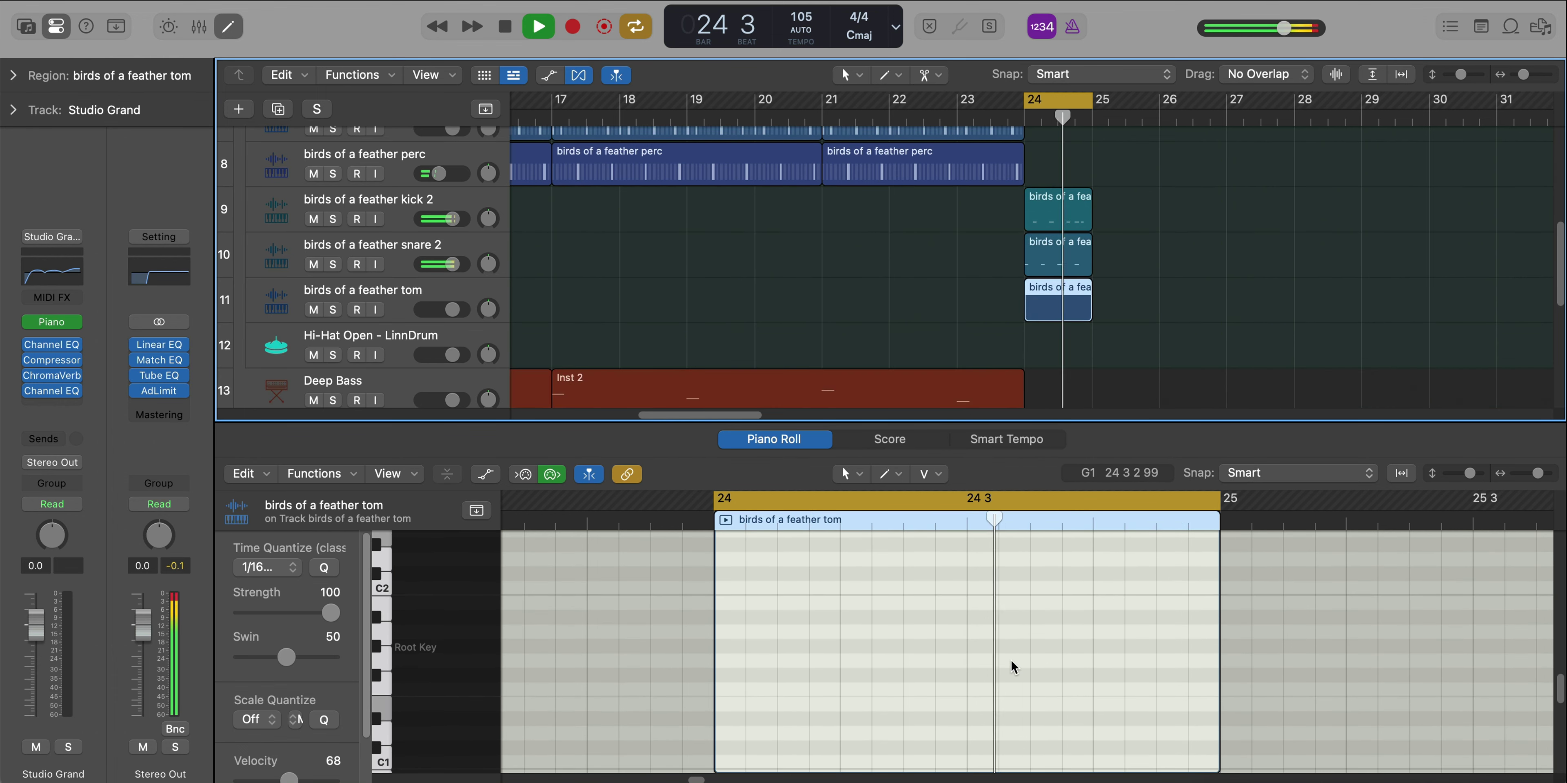
key(space)
click(1172, 646)
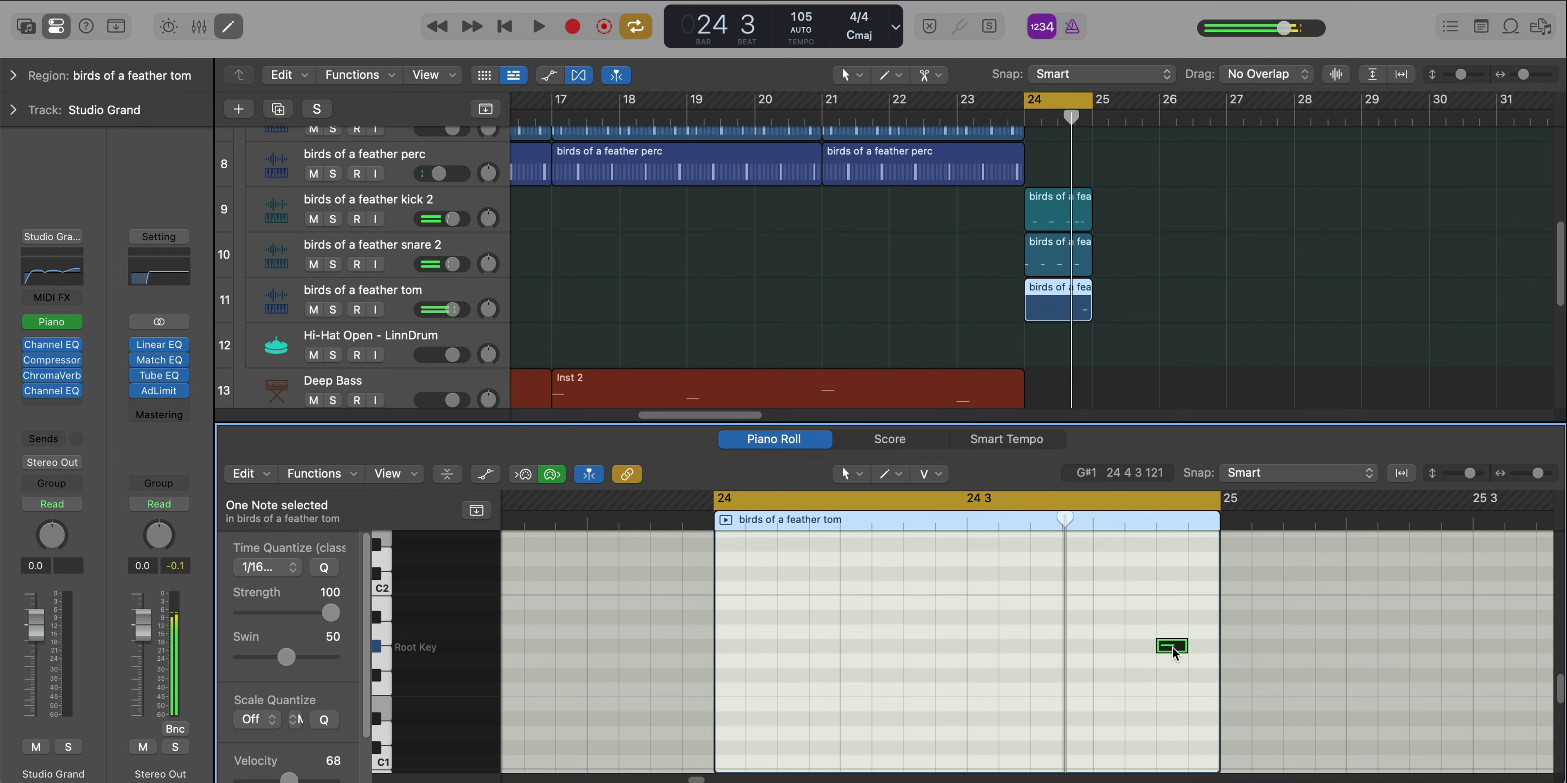
drag(1174, 648, 1206, 648)
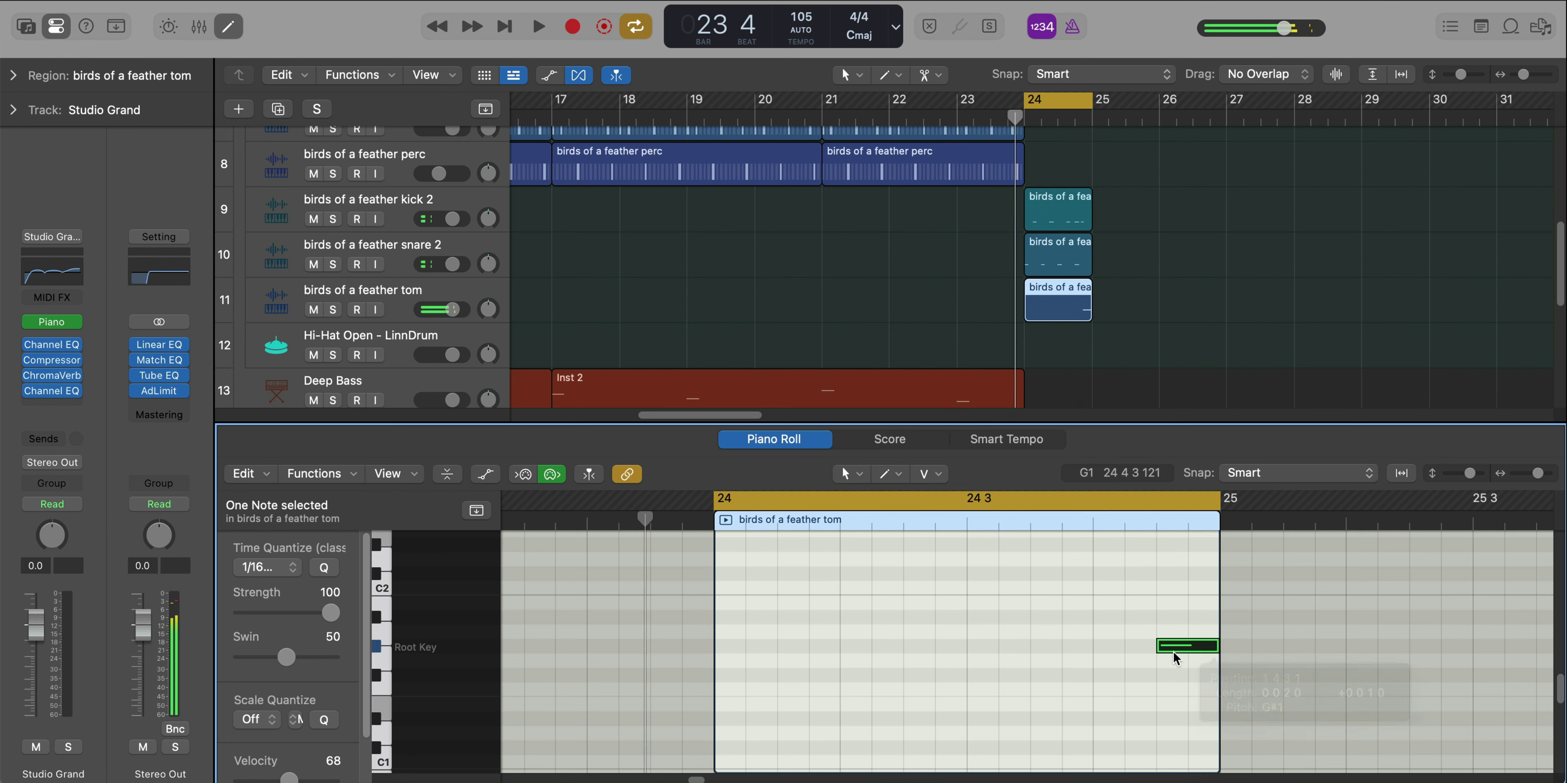
key(space)
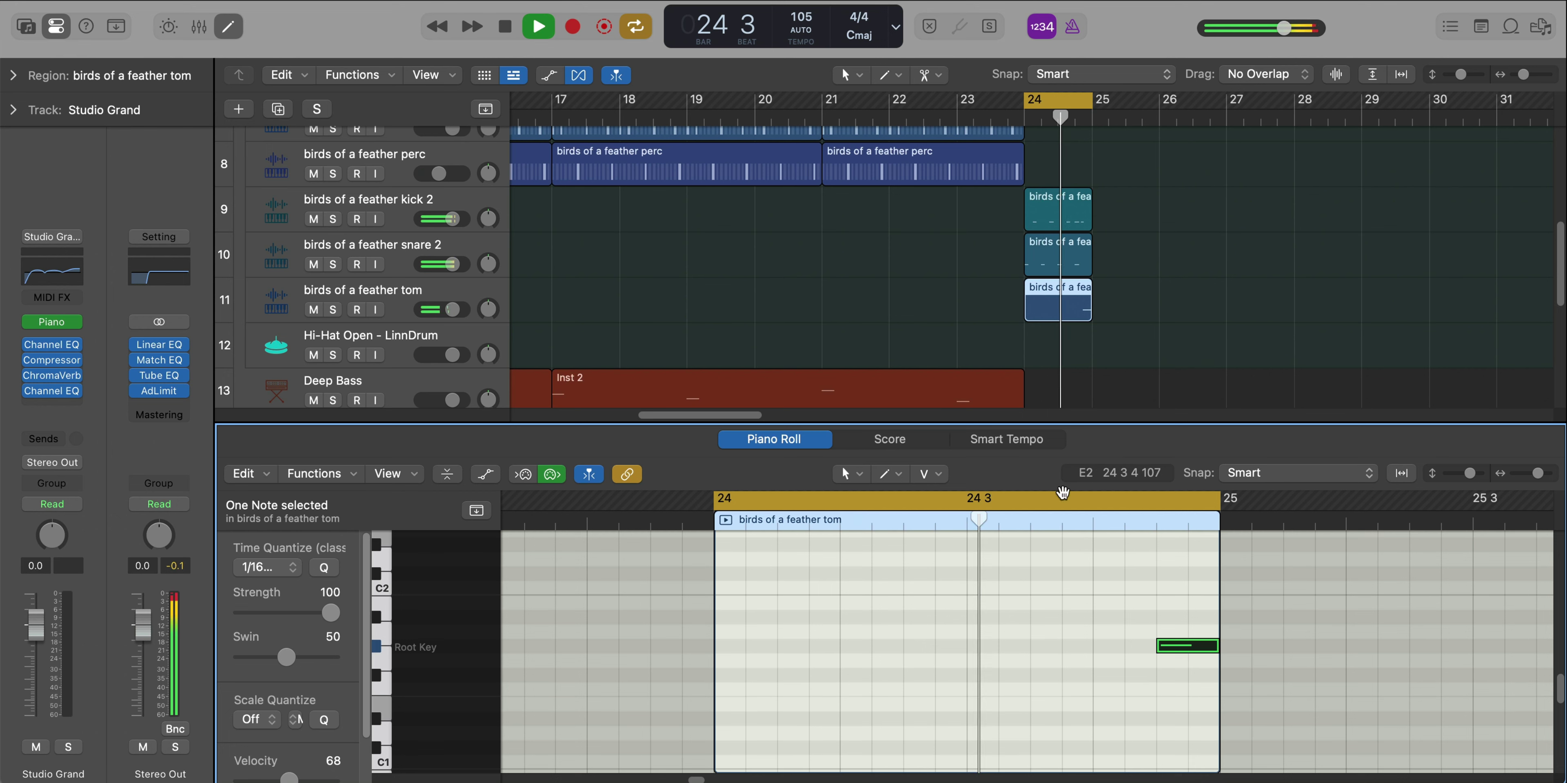
Create a region at bar 24 on the Hi-Hat Open - LinnDrum track and add an eighth note at C3 on 24 3 3
key(space)
right_click(1040, 354)
key(Escape)
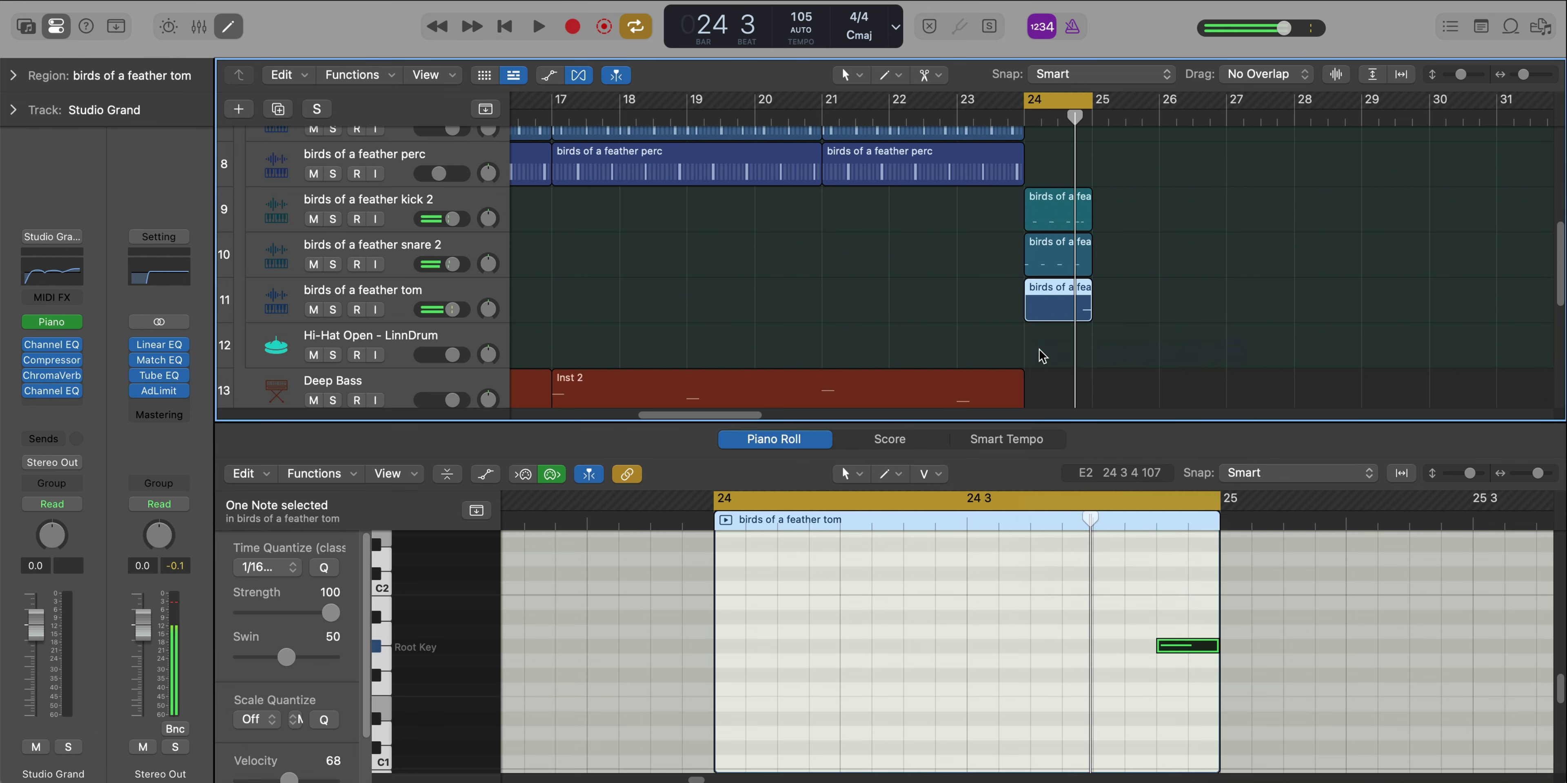
double_click(1040, 355)
key(space)
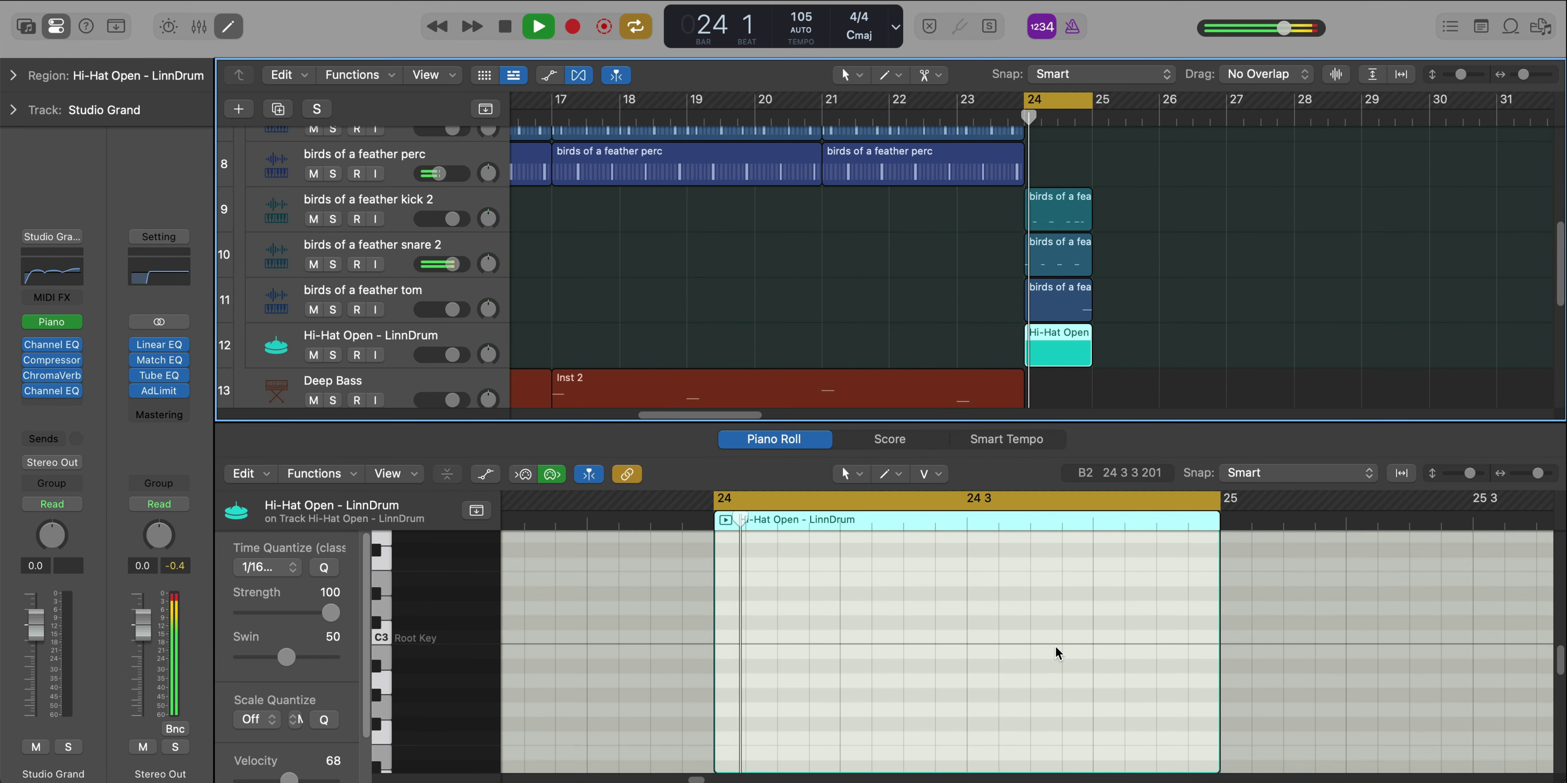
super+click(1043, 638)
key(space)
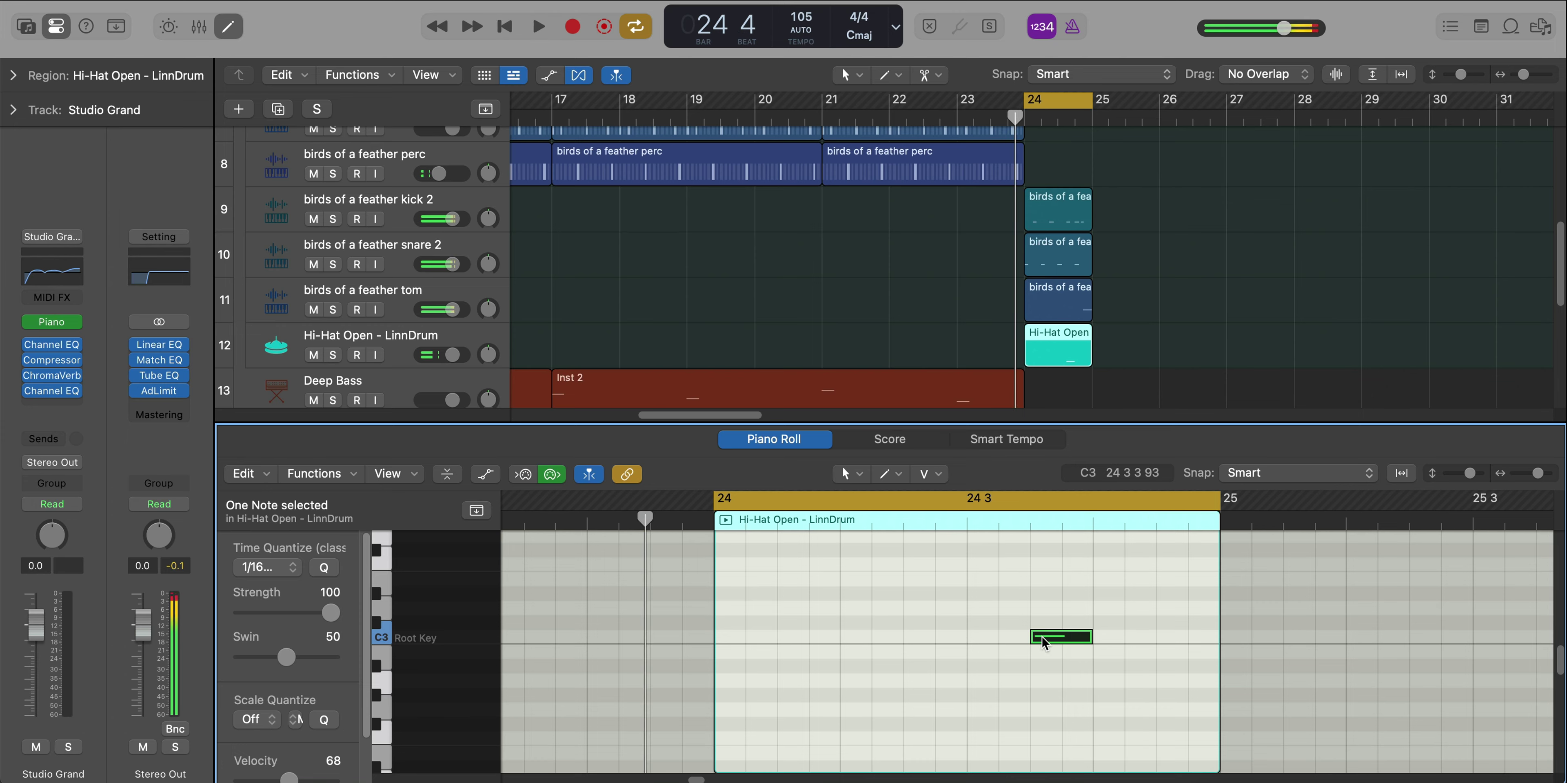
Close the note editor and copy all the regions from bars 17 to 24, including the drum fill, to bar 25
key(space)
key(e)
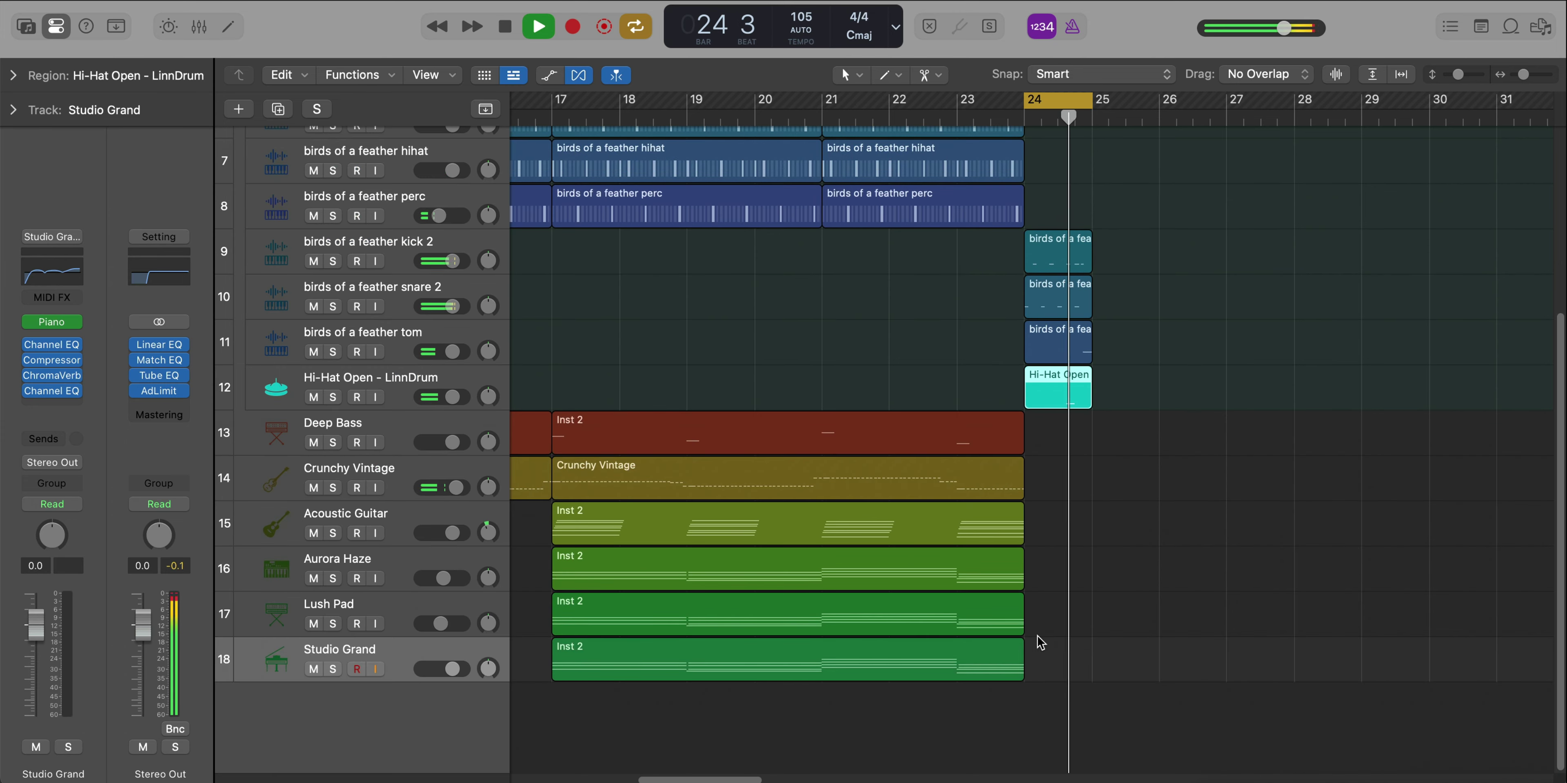
key(z)
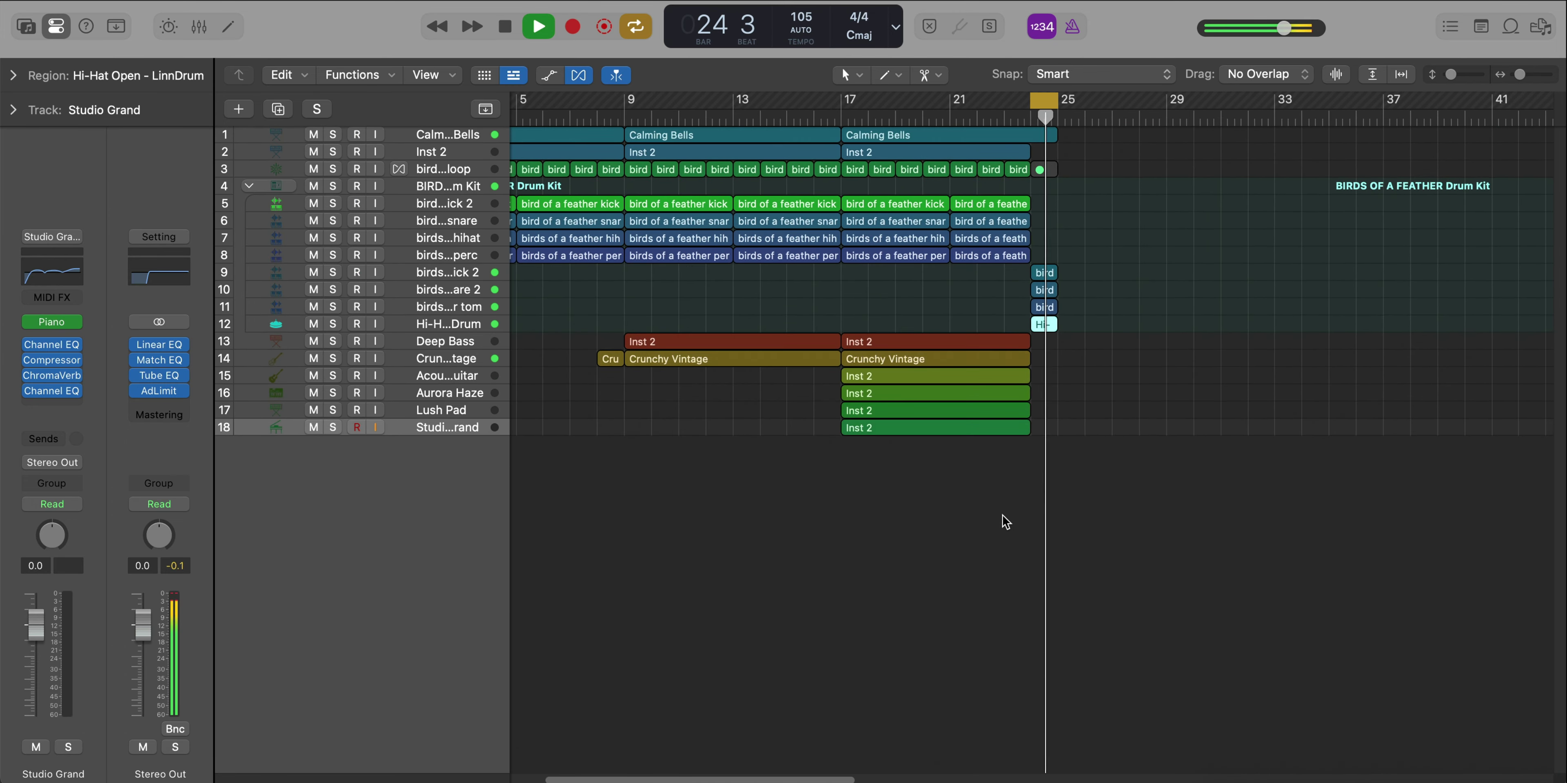
key(space)
drag(1140, 499, 1071, 139)
key(space)
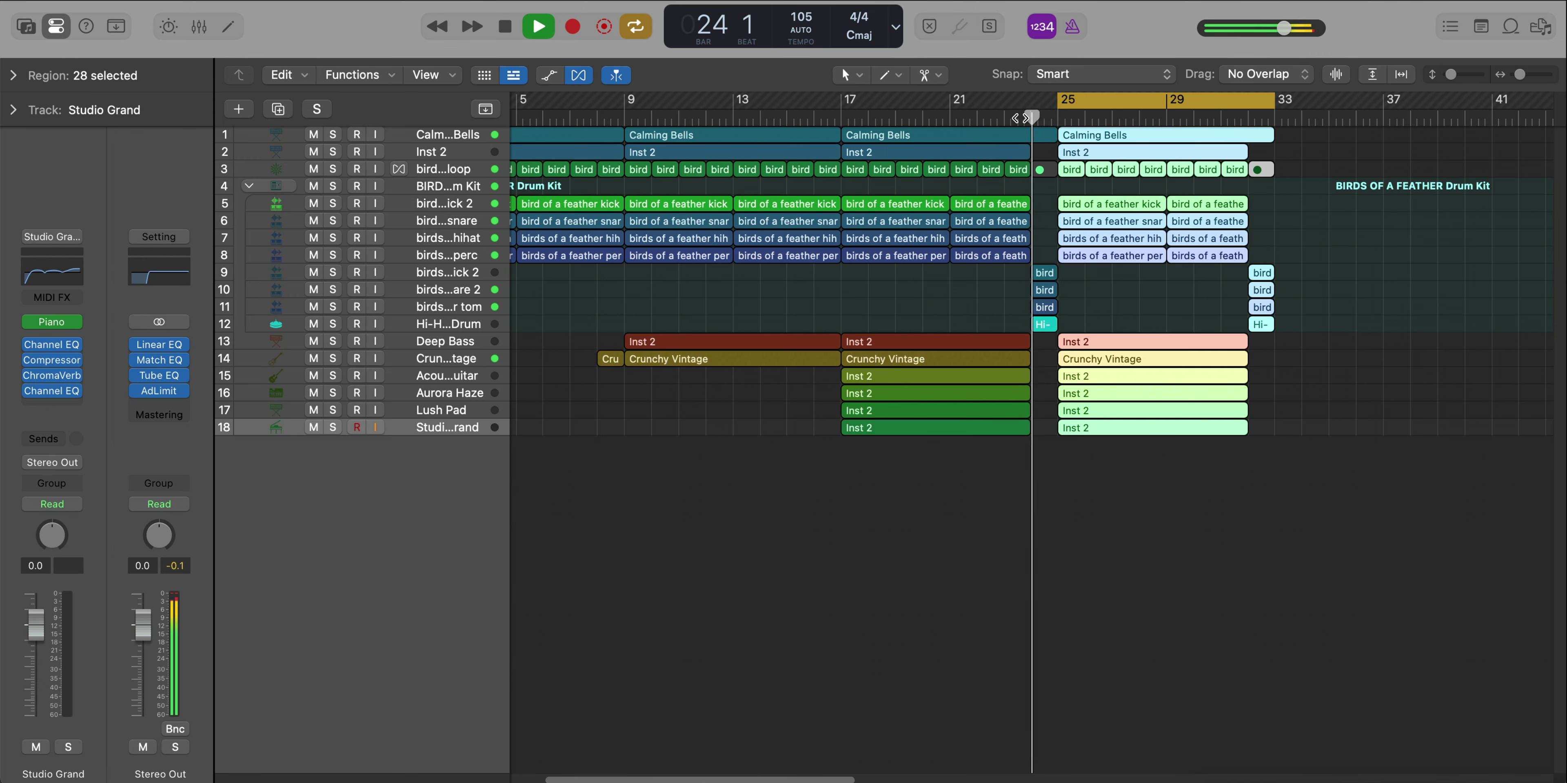
Delete the copied drum fill regions at bar 32 and extend the shortened regions from bar 25 to end at bar 33
drag(1358, 358, 1264, 281)
key(Delete)
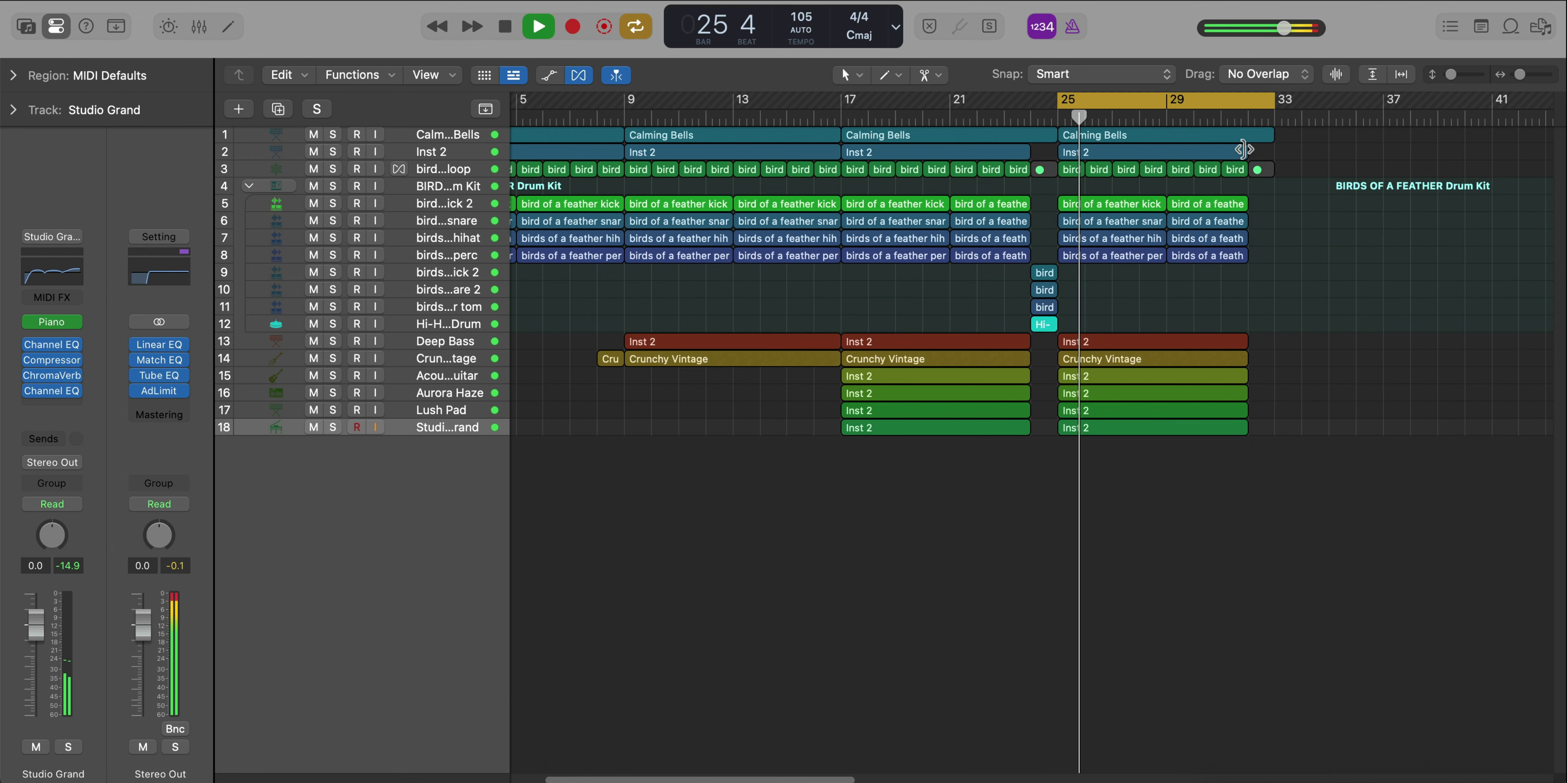
drag(1243, 150, 1247, 151)
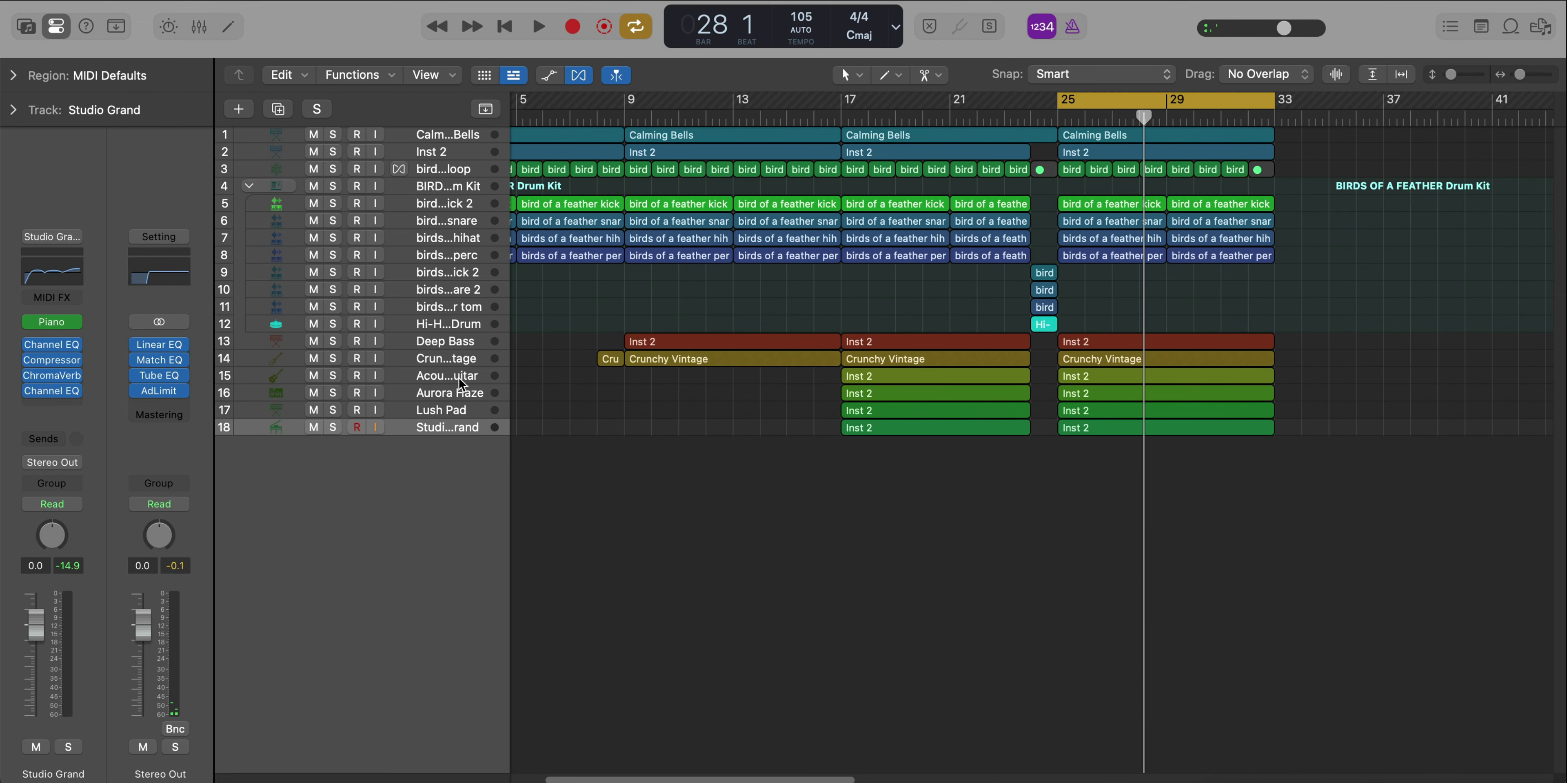
Duplicate the first Acoustic Guitar track and copy the Calming Bells region at bar 25 onto the new track
click(462, 383)
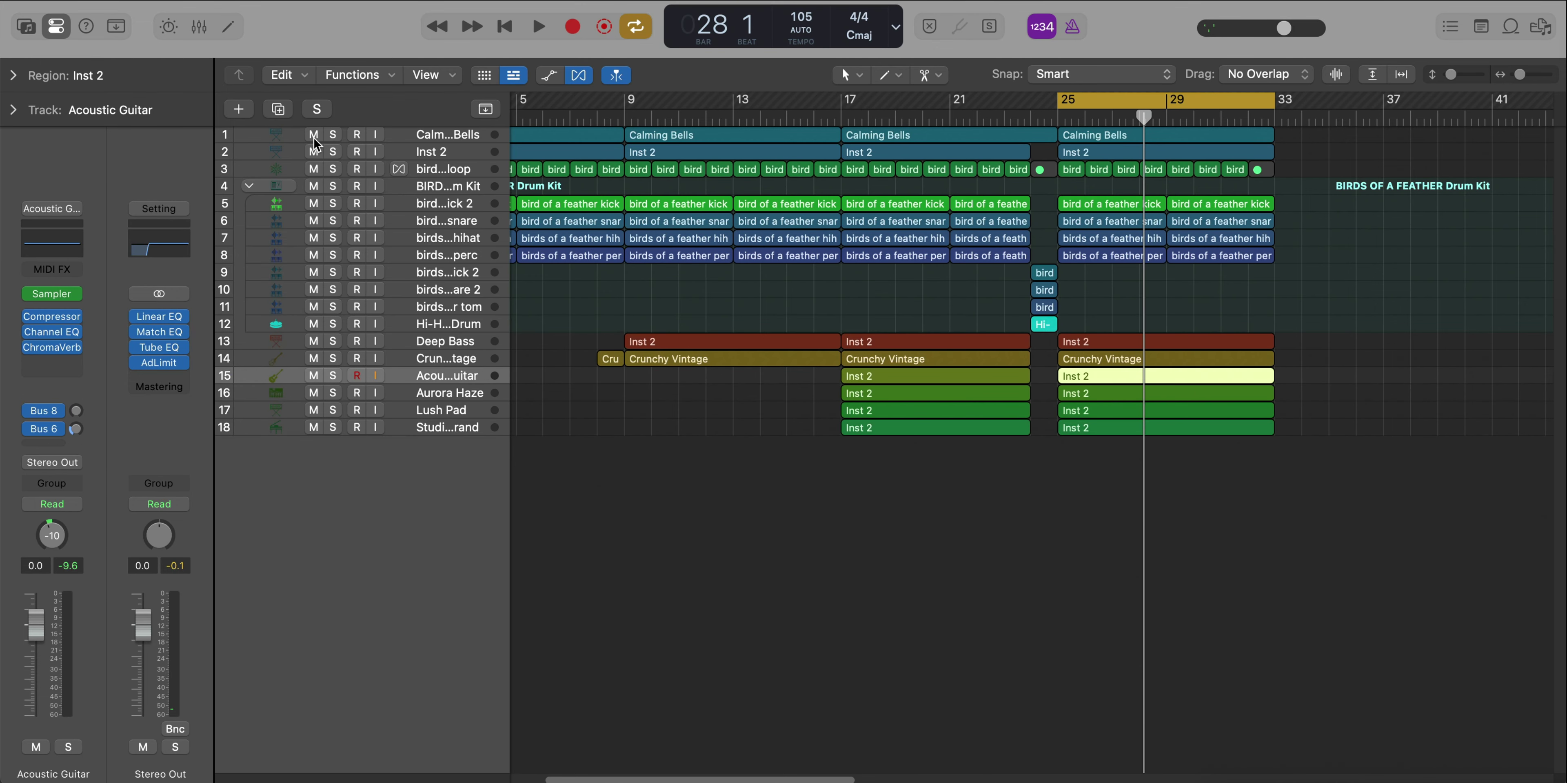
click(277, 109)
key(super+Down)
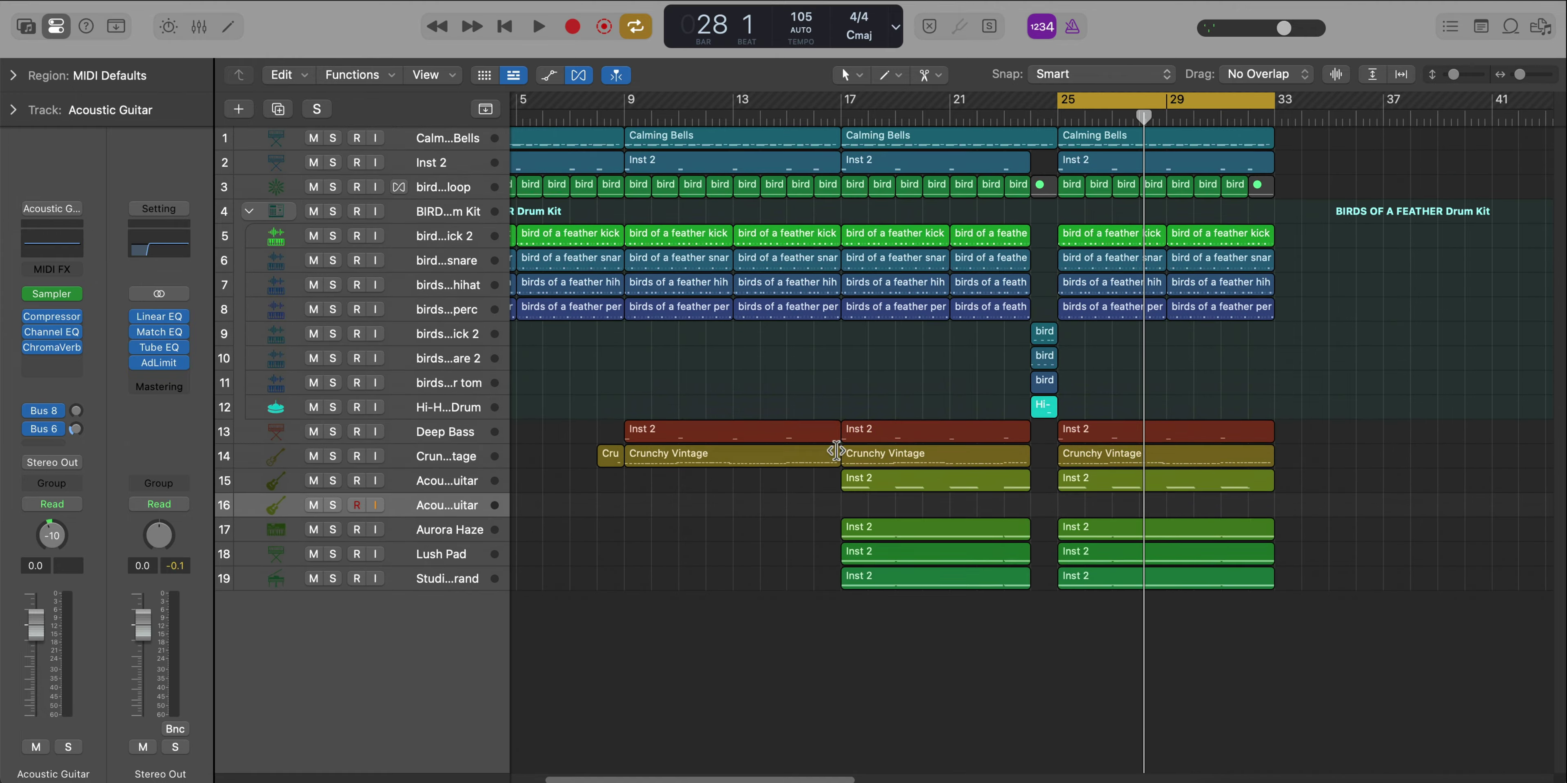
drag(1104, 148, 1111, 578)
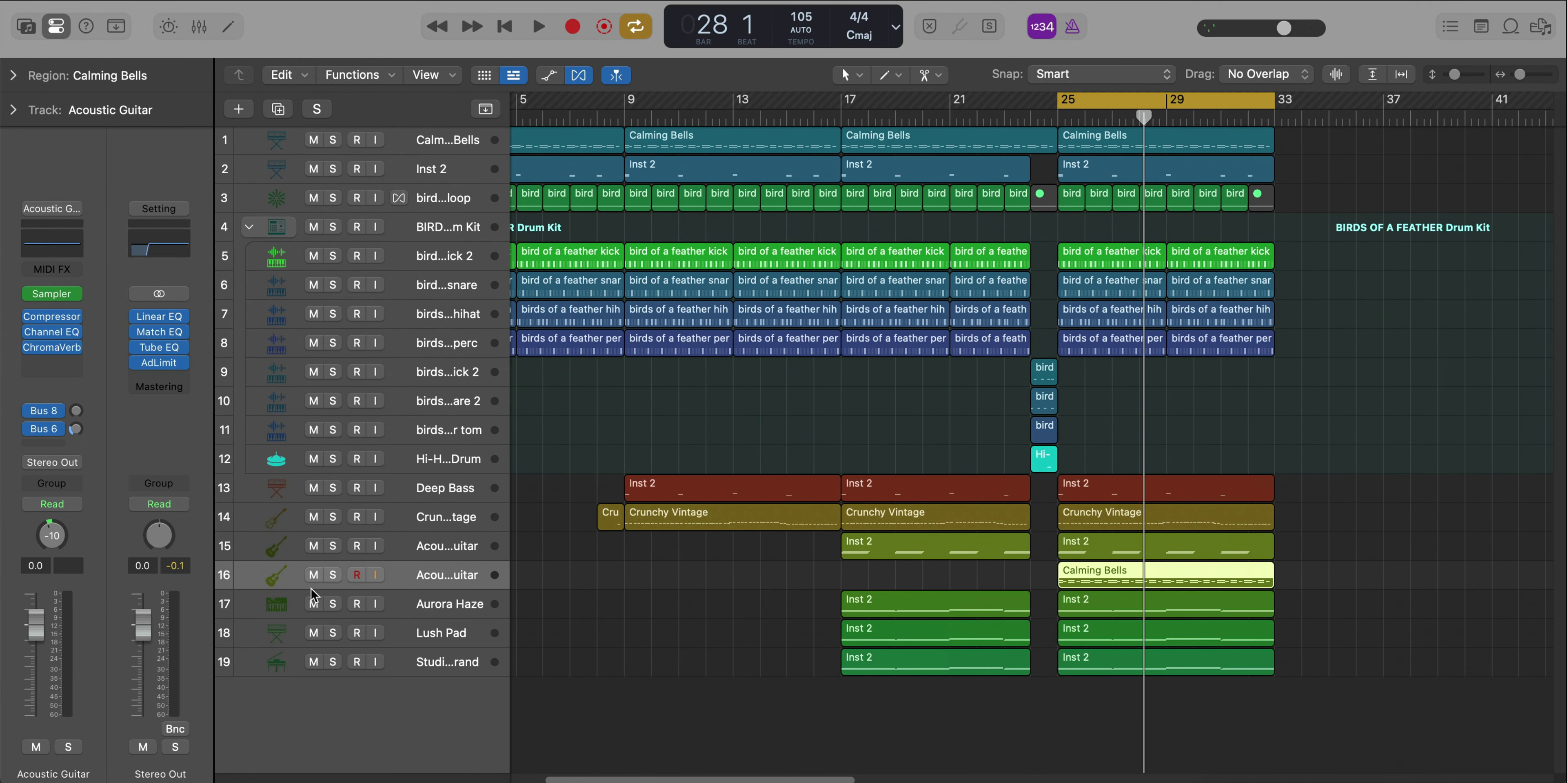
Play the new Acoustic Guitar part from bar 25, first soloed and then together with the full arrangement
click(332, 574)
key(space)
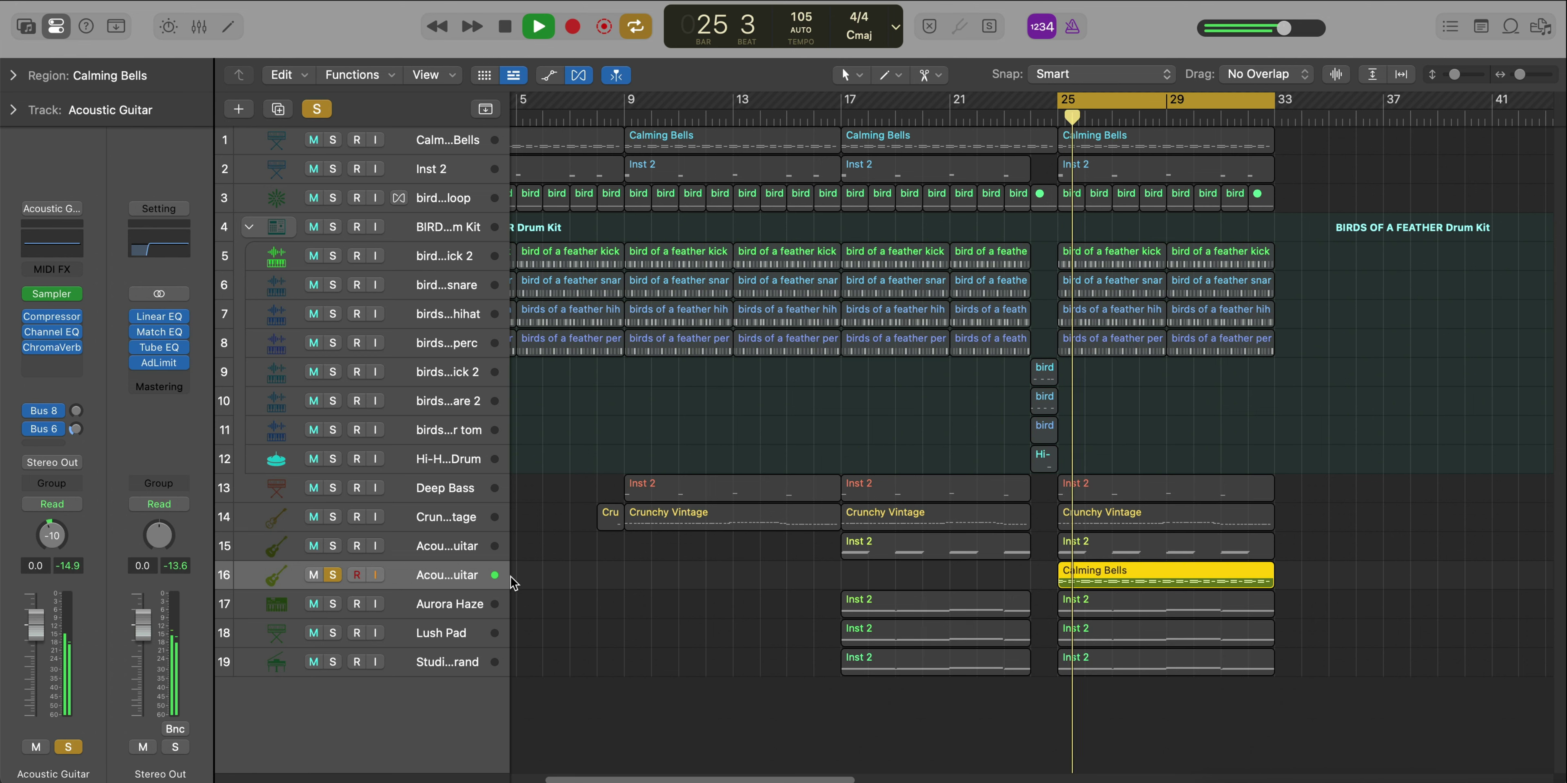
click(332, 575)
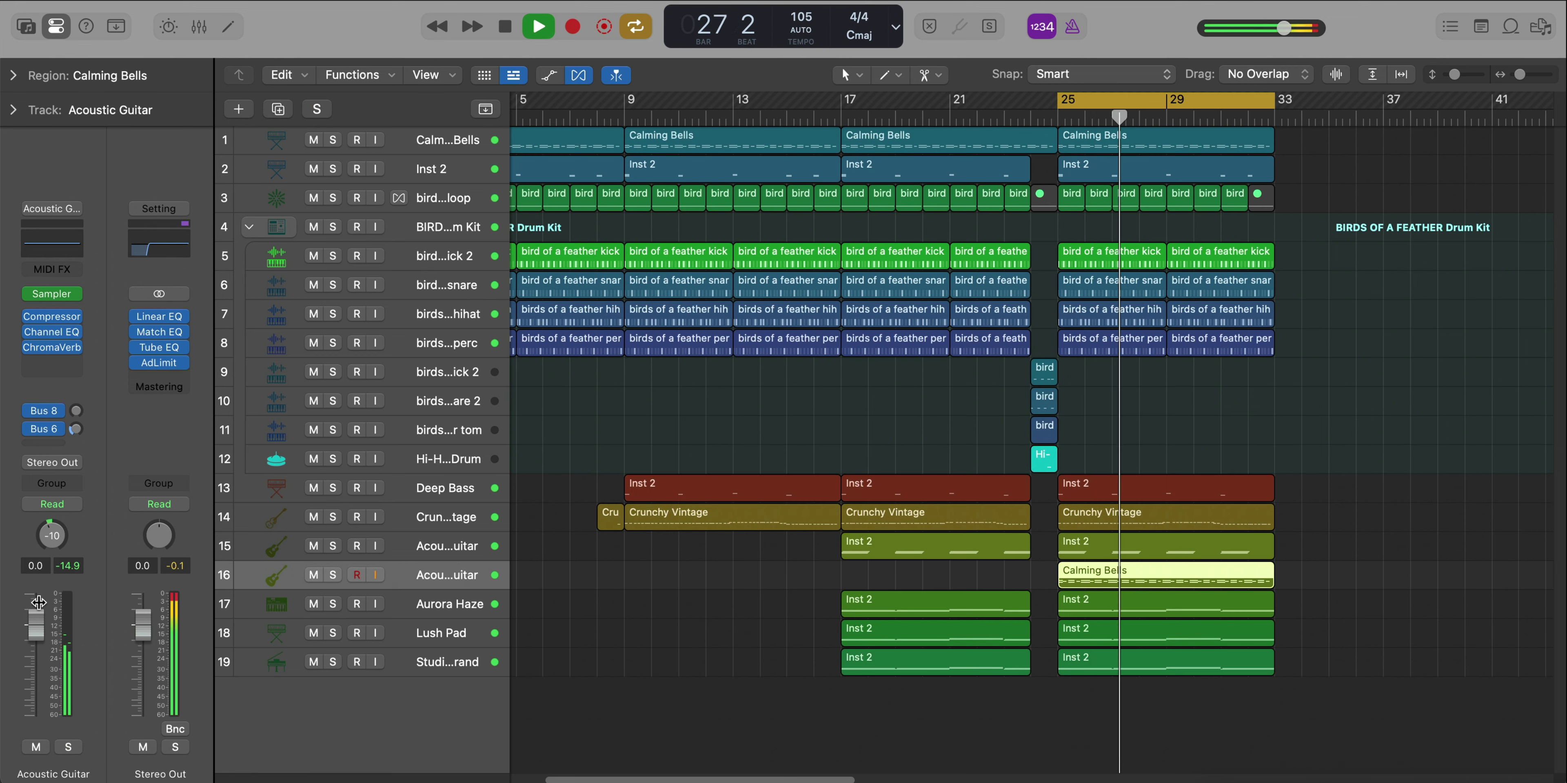
scroll(762, 651, up, 5)
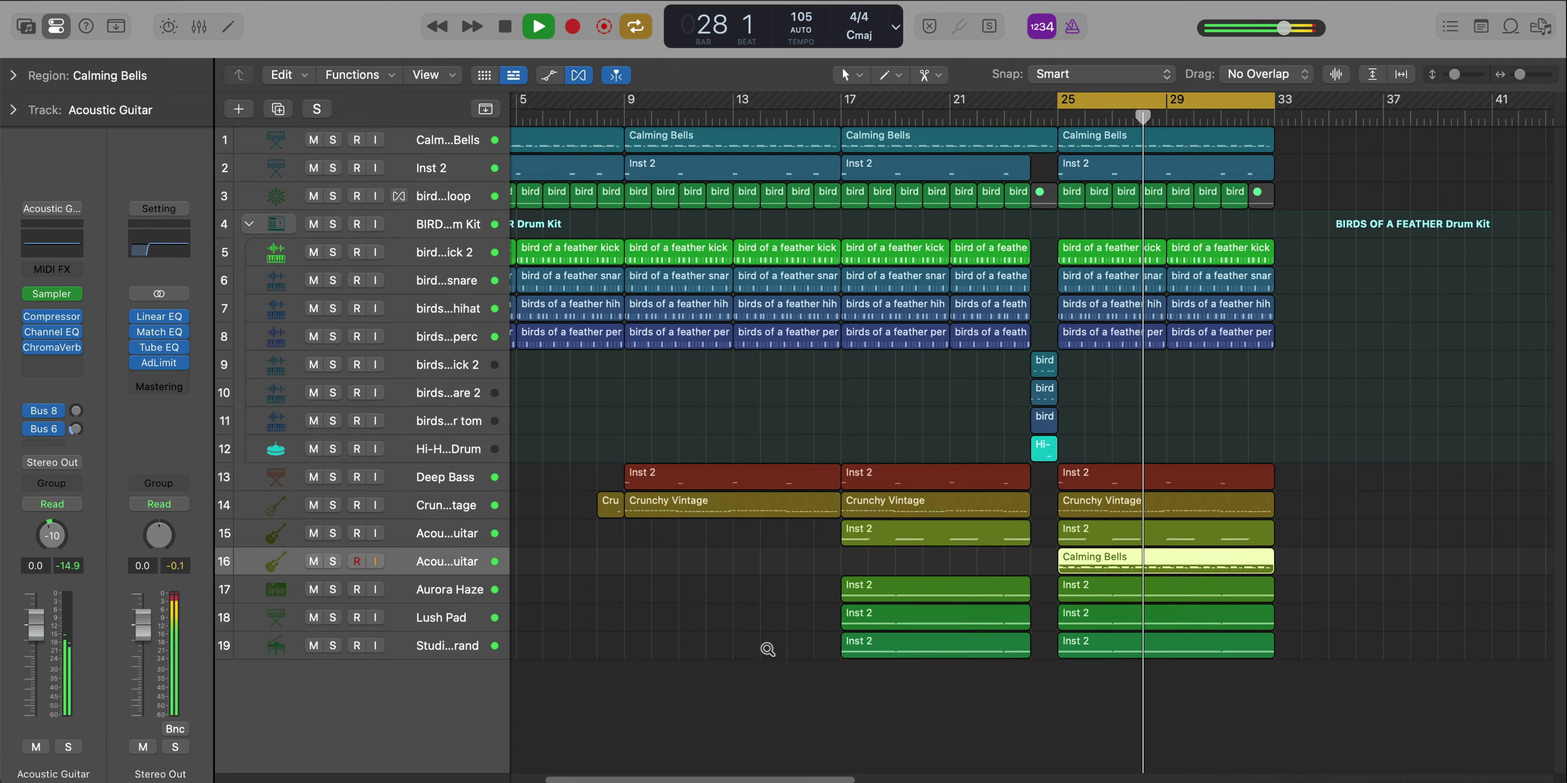